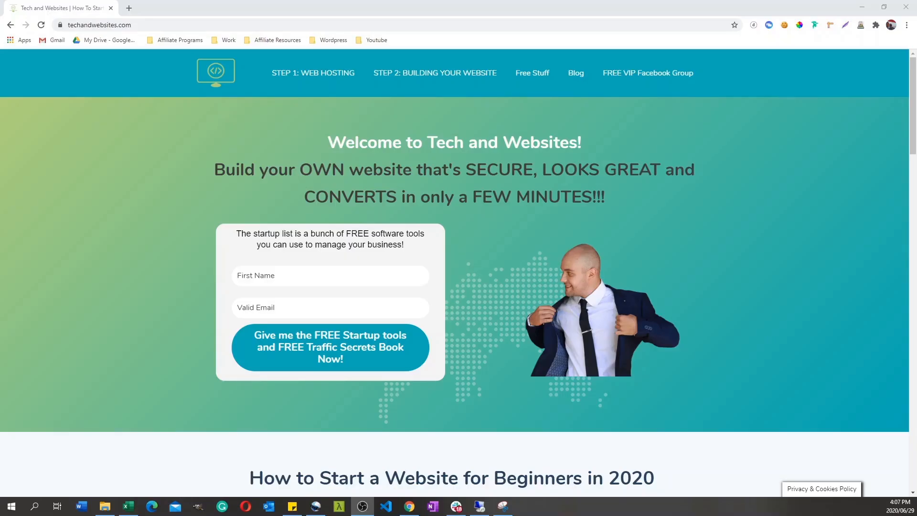
Step: Open the domain and hosting offer from Step 1 of the techandwebsites.com home page
{"action": "left_click_drag", "start_coordinate": [911, 128], "coordinate": [907, 232]}
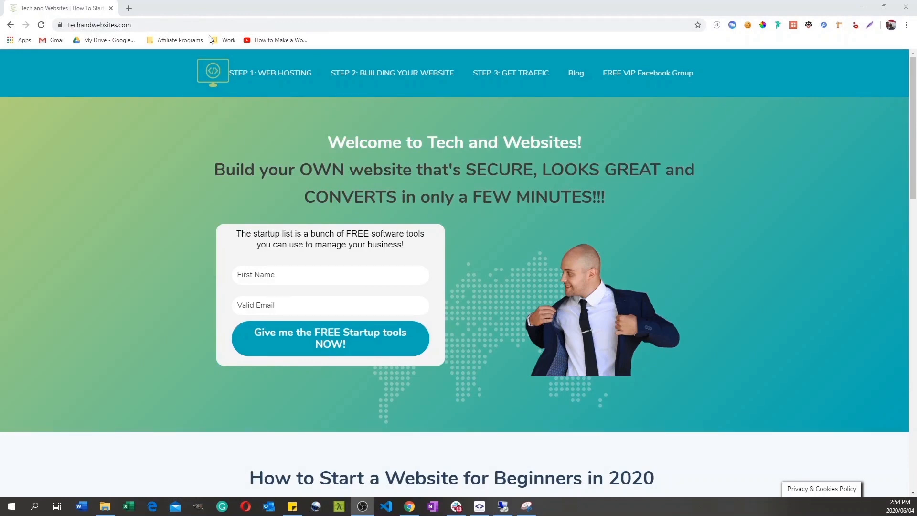
{"action": "left_click", "coordinate": [154, 27]}
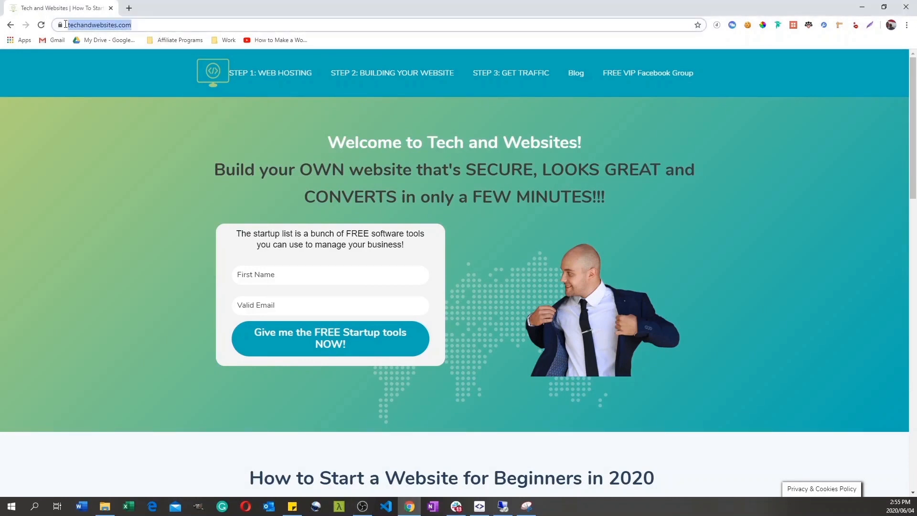
{"action": "left_click_drag", "start_coordinate": [913, 130], "coordinate": [913, 245]}
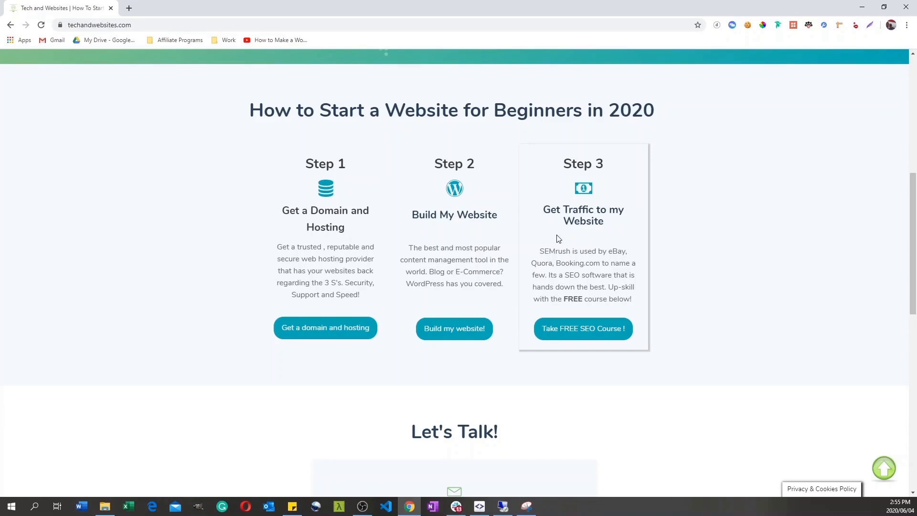
{"action": "left_click", "coordinate": [325, 329]}
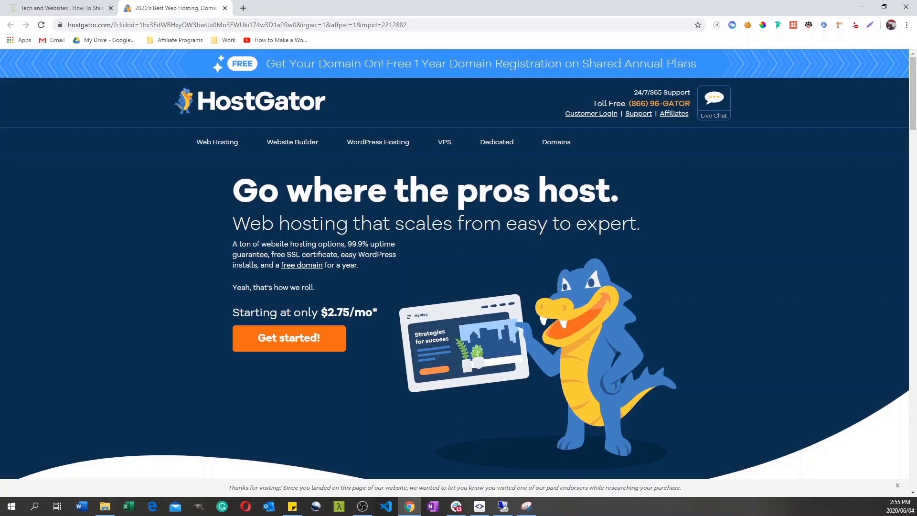
Step: Open HostGator's shared web hosting plans, review the Hatchling Plan's features and select that plan for purchase
{"action": "left_click", "coordinate": [323, 348]}
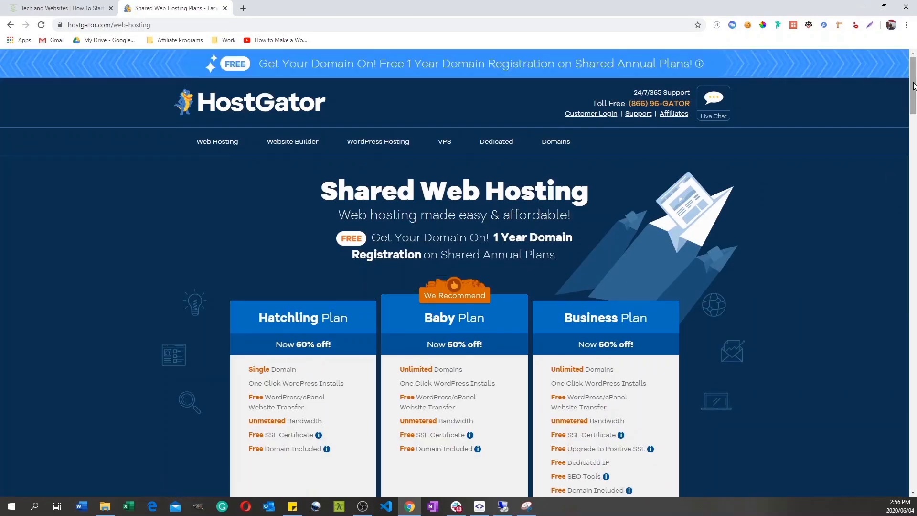
{"action": "scroll", "coordinate": [914, 107], "scroll_direction": "down", "scroll_amount": 3}
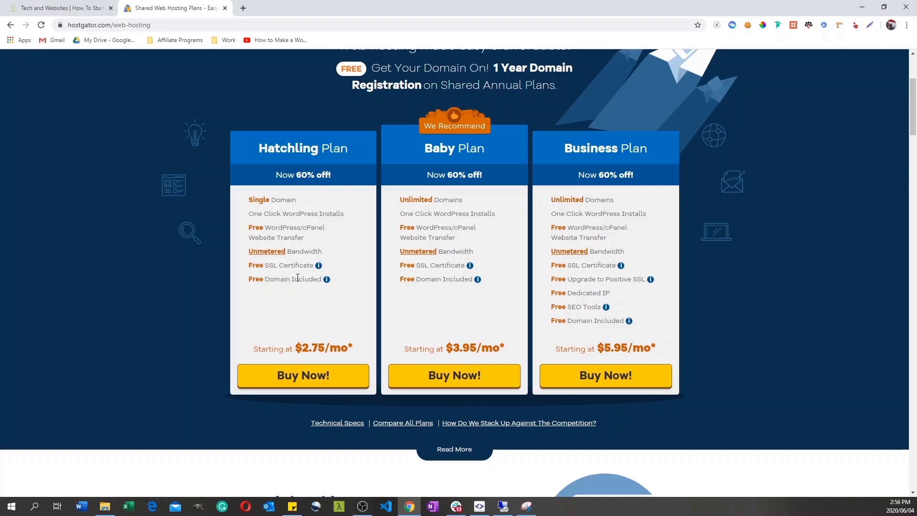
{"action": "mouse_move", "coordinate": [252, 265]}
{"action": "left_mouse_down"}
{"action": "mouse_move", "coordinate": [314, 266]}
{"action": "mouse_move", "coordinate": [309, 278]}
{"action": "left_mouse_up"}
{"action": "left_click_drag", "start_coordinate": [272, 266], "coordinate": [299, 266]}
{"action": "left_click", "coordinate": [316, 380]}
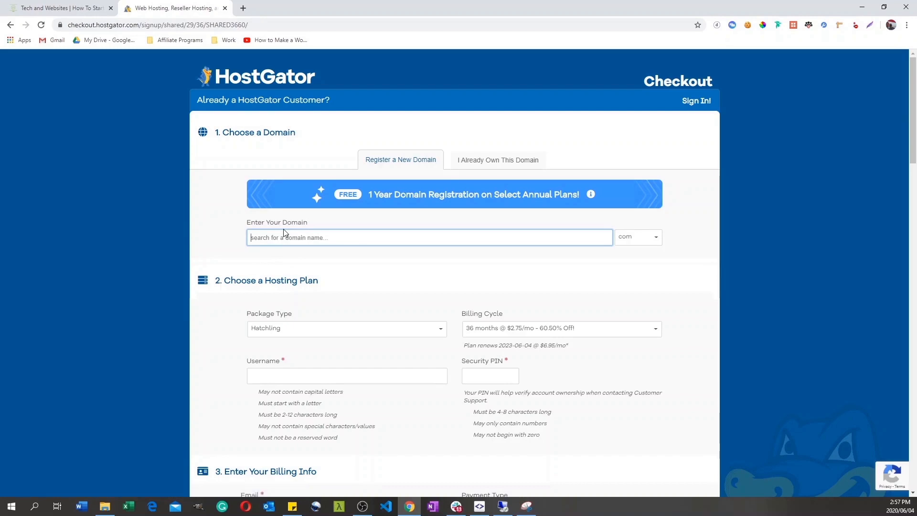
Step: Enter techandwebsitesisfun as the new domain to register, with the com extension
{"action": "type", "text": "techandwebsitesisfun"}
{"action": "key", "text": "Tab"}
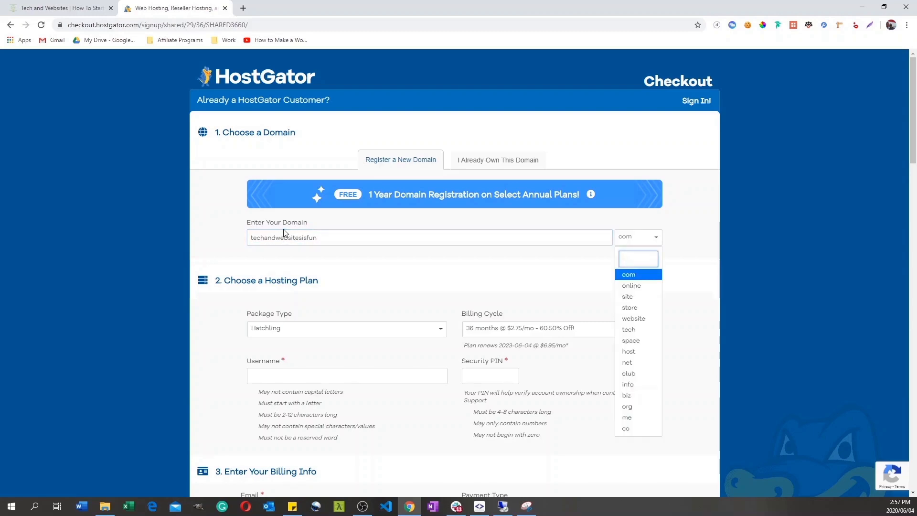
{"action": "left_click", "coordinate": [638, 276]}
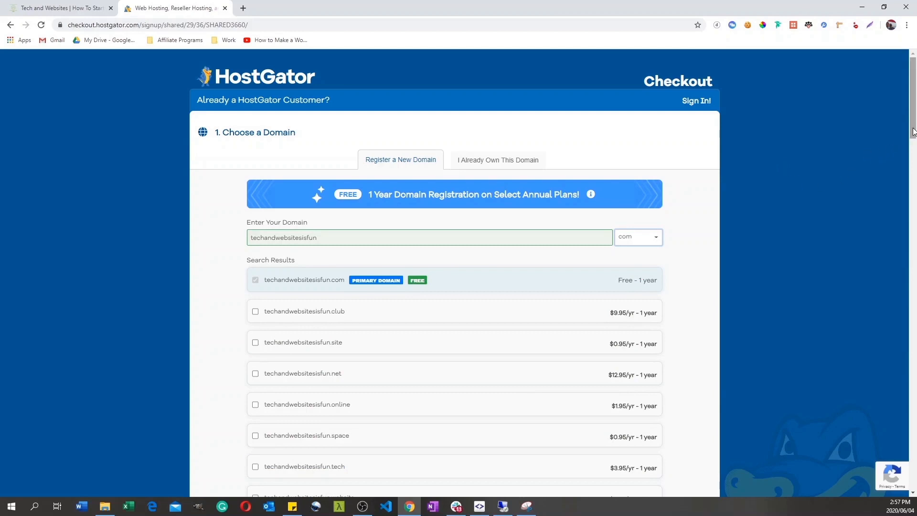
Step: Keep the Hatchling package type and set the billing cycle to 12 months @ $3.95/mo
{"action": "left_click_drag", "start_coordinate": [913, 132], "coordinate": [905, 231]}
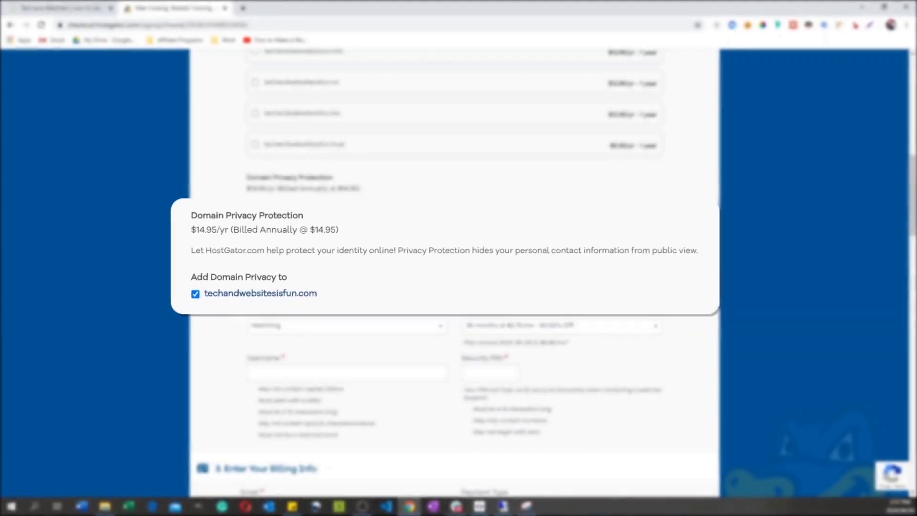
{"action": "left_click", "coordinate": [329, 325]}
{"action": "left_click", "coordinate": [309, 347]}
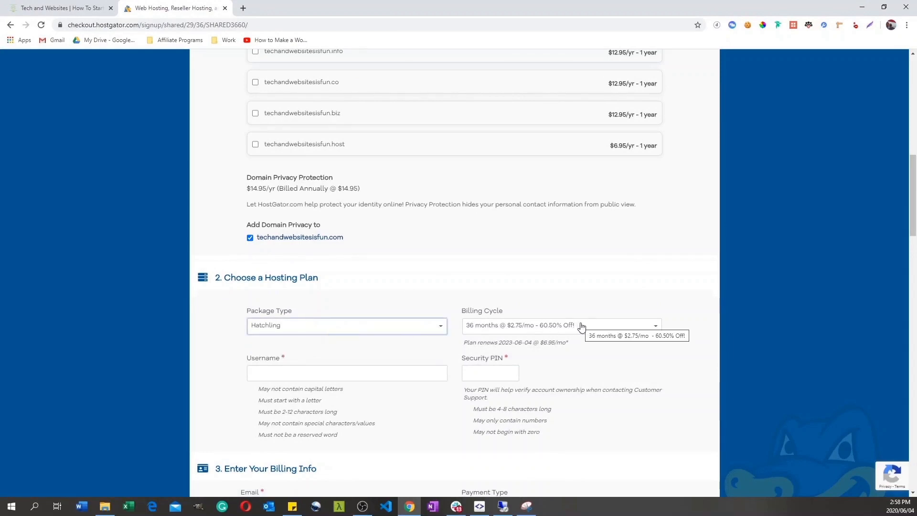
{"action": "left_click", "coordinate": [606, 328]}
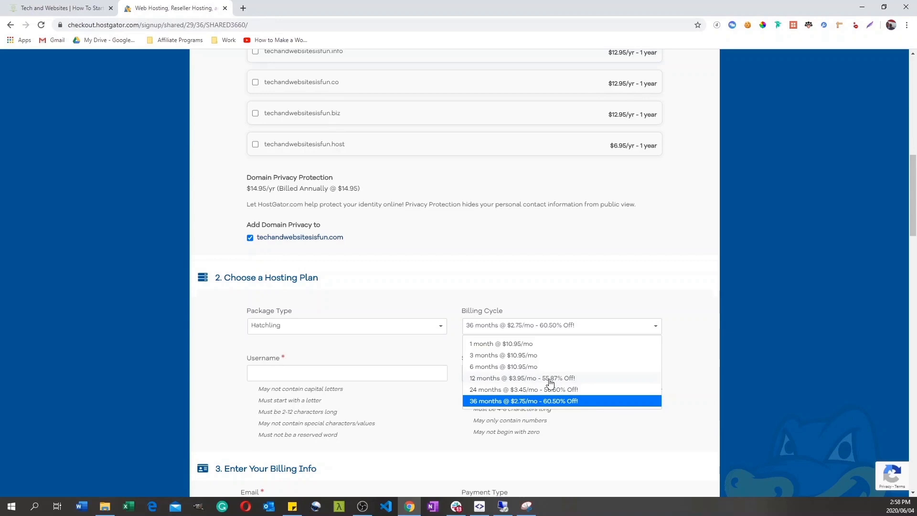
{"action": "left_click", "coordinate": [514, 378]}
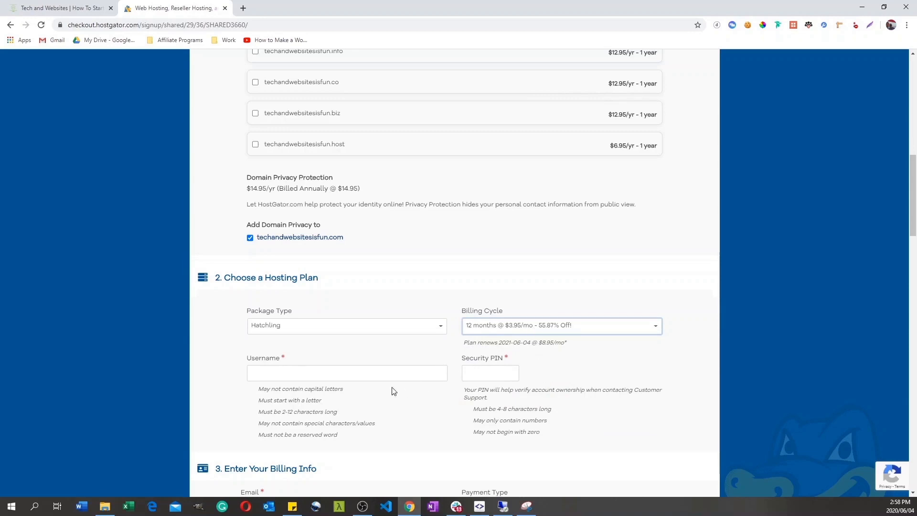
Step: Enter the hosting account username and a security PIN in the hosting plan section
{"action": "left_click", "coordinate": [290, 371]}
{"action": "type", "text": "tec"}
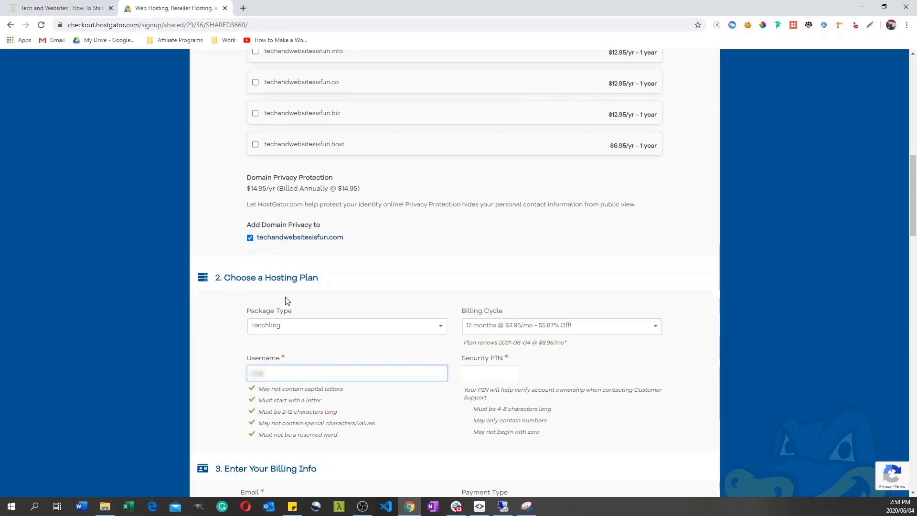
{"action": "key", "text": "Tab"}
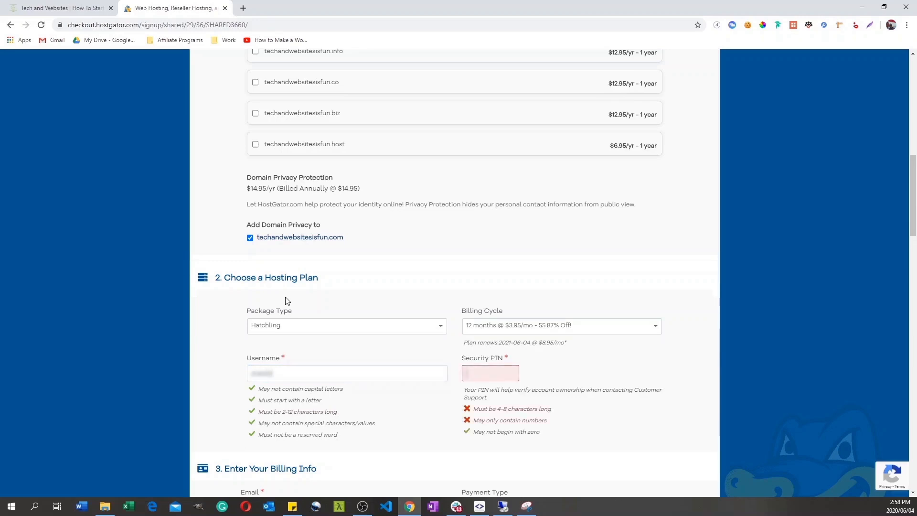
{"action": "type", "text": "12345"}
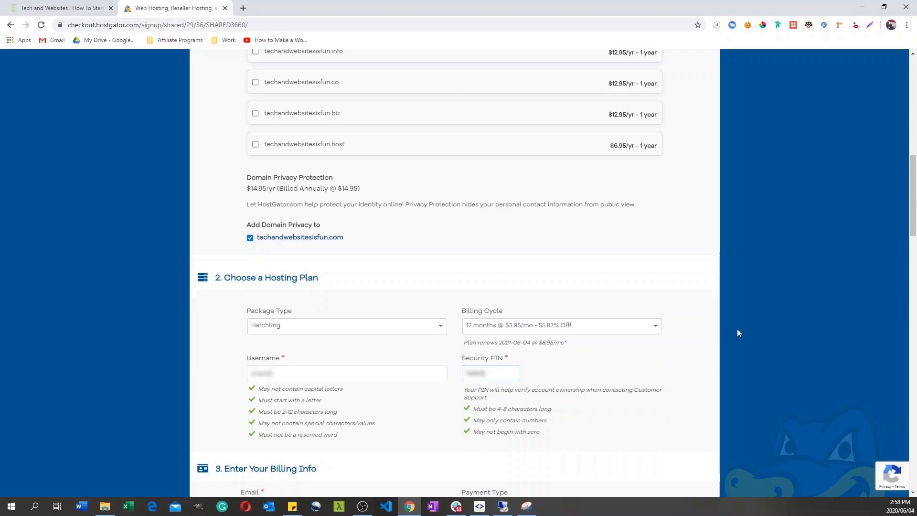
Step: Fill in the customer's email, email confirmation, first name and last name in the billing info
{"action": "left_click_drag", "start_coordinate": [906, 223], "coordinate": [906, 283]}
{"action": "left_click", "coordinate": [261, 168]}
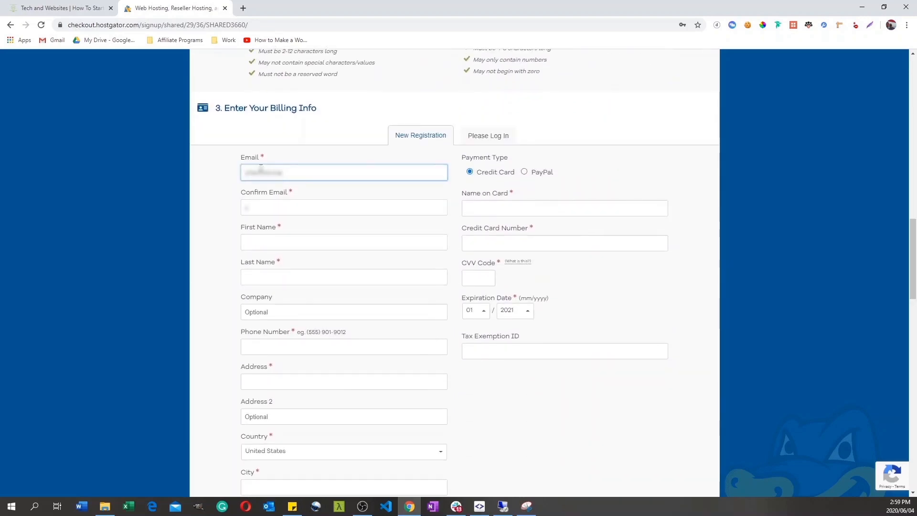
{"action": "key", "text": "Tab"}
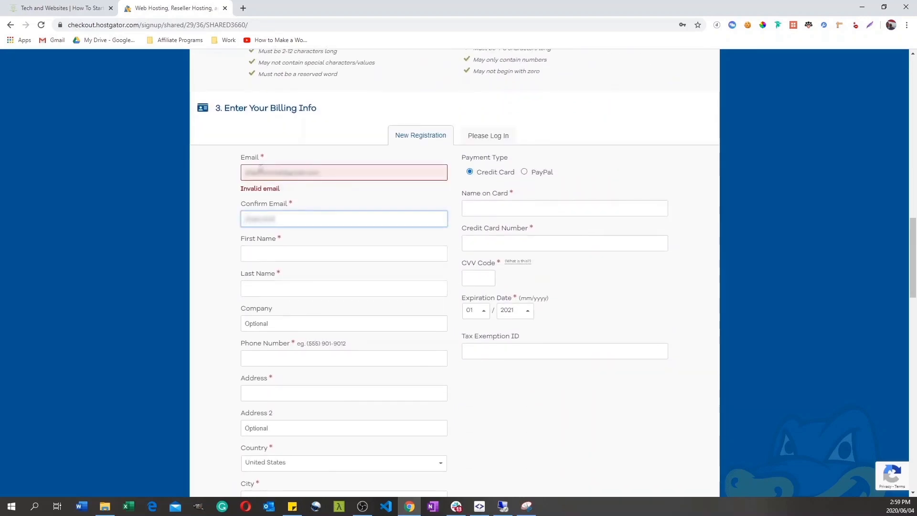
{"action": "key", "text": "Tab"}
{"action": "type", "text": "[unreadable]"}
{"action": "key", "text": "Tab"}
{"action": "type", "text": "[unreadable]"}
Step: Set the billing country to South Africa, enter the customer's city and choose Western Cape as the state
{"action": "left_click_drag", "start_coordinate": [913, 225], "coordinate": [914, 261]}
{"action": "left_click", "coordinate": [275, 274]}
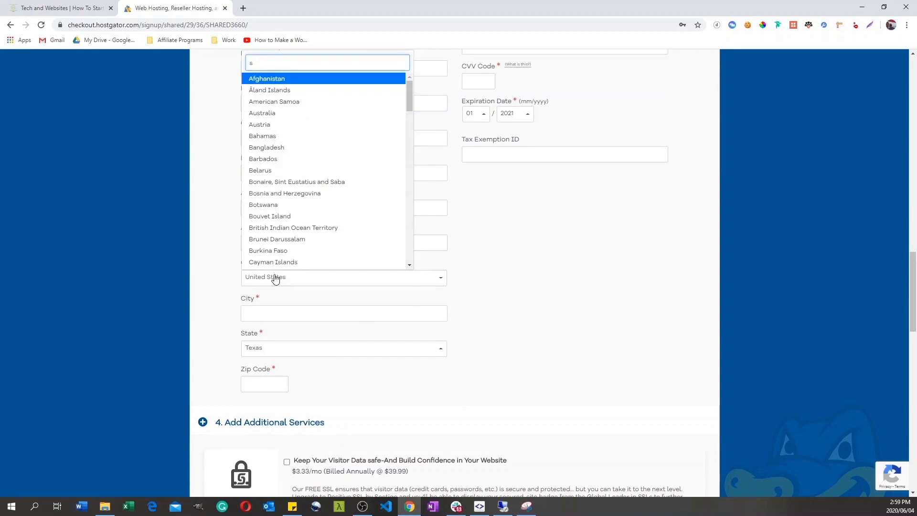
{"action": "type", "text": "so"}
{"action": "left_click", "coordinate": [270, 373]}
{"action": "left_click", "coordinate": [276, 313]}
{"action": "type", "text": "Cape Town"}
{"action": "left_click", "coordinate": [300, 351]}
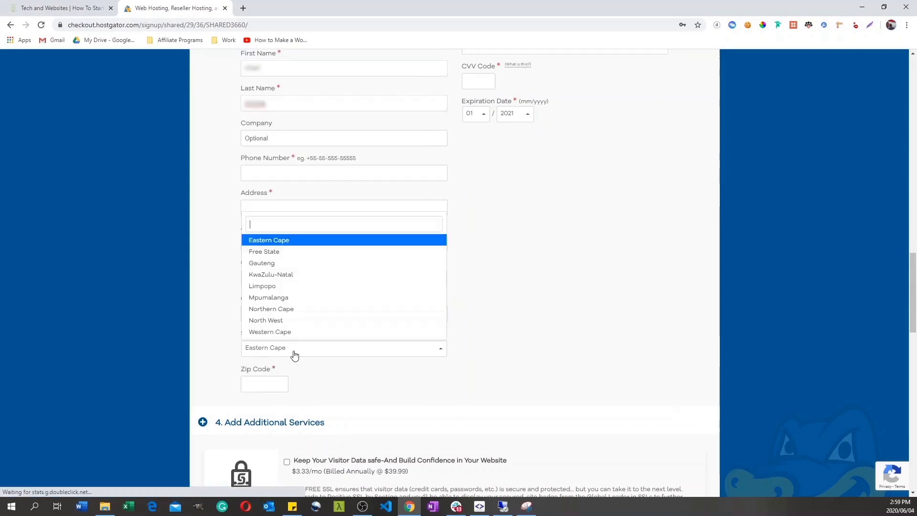
{"action": "left_click", "coordinate": [299, 333]}
Step: Enter the customer's zip code and street address in the billing info
{"action": "left_click", "coordinate": [282, 382]}
{"action": "type", "text": "7441"}
{"action": "left_click", "coordinate": [268, 210]}
{"action": "type", "text": "88 test road"}
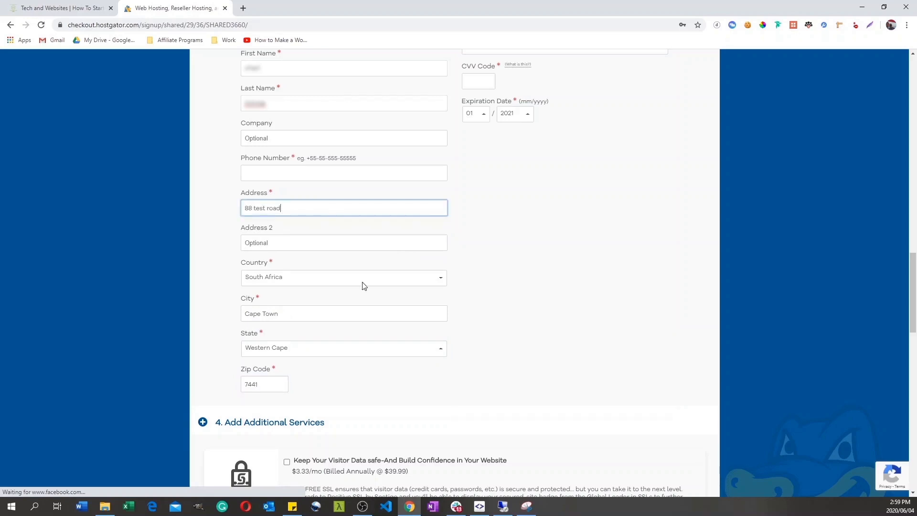
Step: Deselect the CodeGuard Site Backup and SiteLock Essentials options under the additional services
{"action": "left_click_drag", "start_coordinate": [912, 300], "coordinate": [898, 360]}
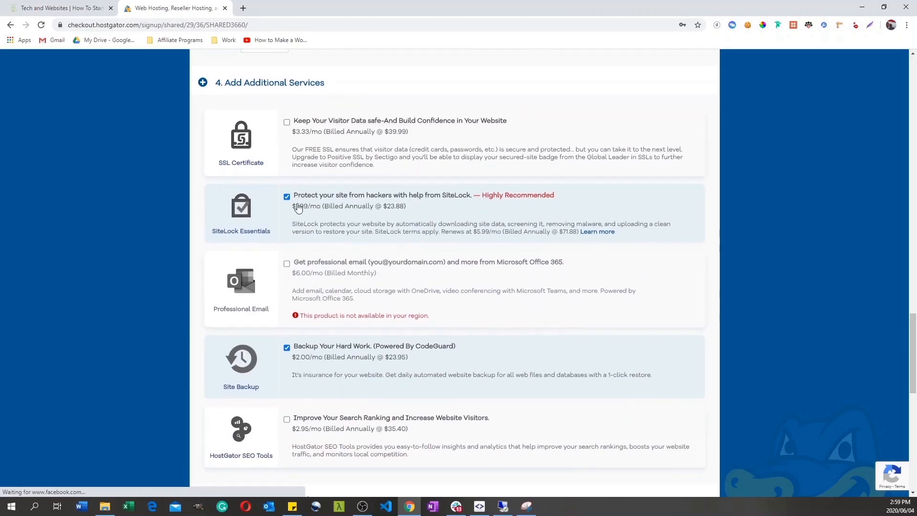
{"action": "left_click", "coordinate": [287, 349]}
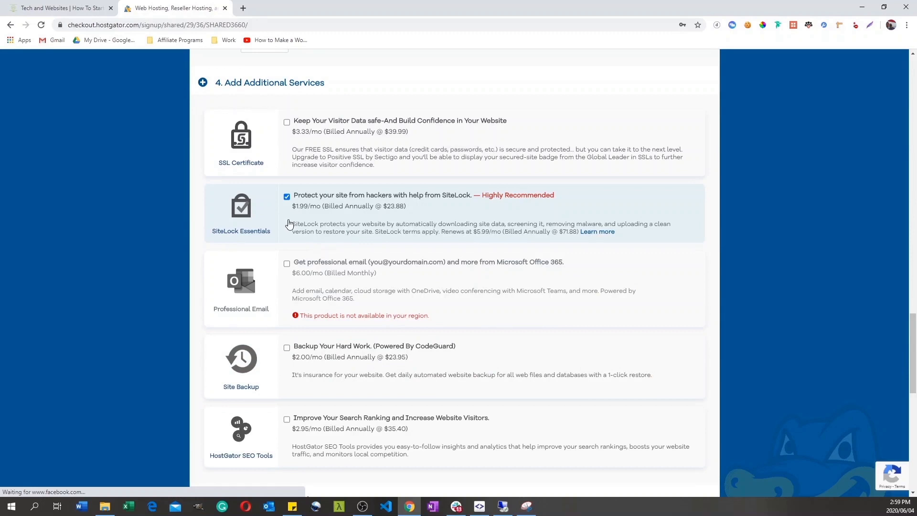
{"action": "left_click", "coordinate": [287, 197]}
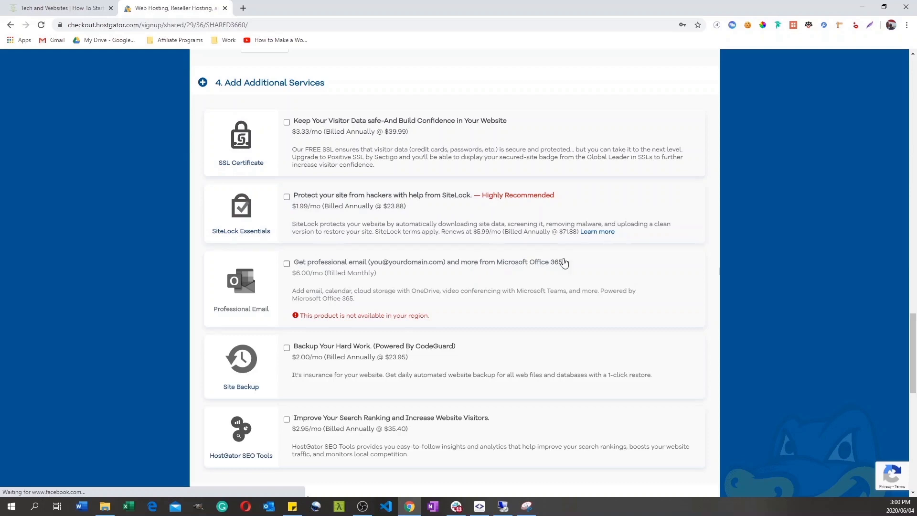
Step: Review the order details and amount due, and mark the agreement to HostGator's Terms of Service and Cancellation Policy
{"action": "left_click_drag", "start_coordinate": [913, 333], "coordinate": [810, 375]}
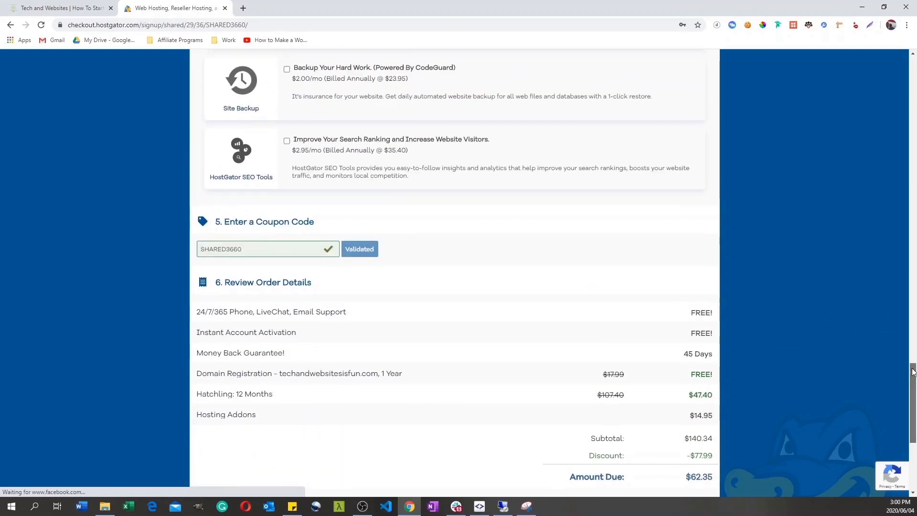
{"action": "left_click_drag", "start_coordinate": [911, 373], "coordinate": [910, 385]}
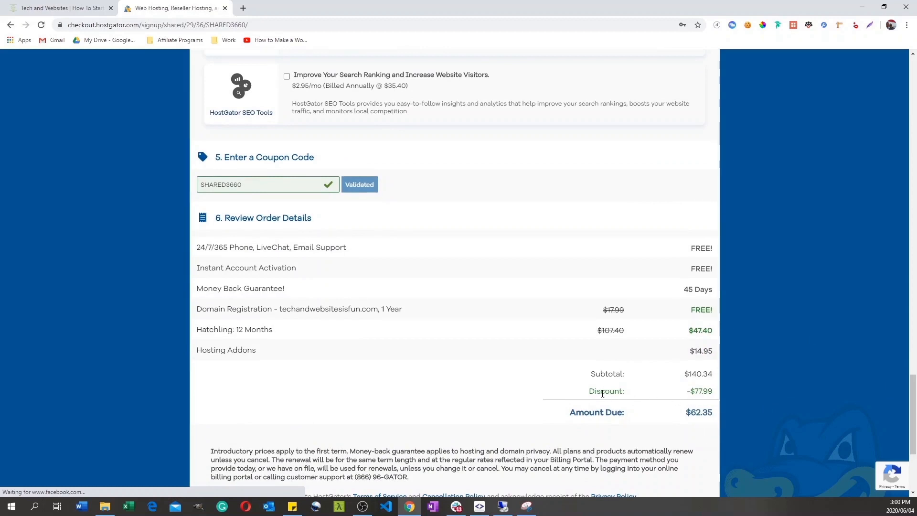
{"action": "mouse_move", "coordinate": [670, 313]}
{"action": "left_mouse_down"}
{"action": "mouse_move", "coordinate": [716, 314]}
{"action": "mouse_move", "coordinate": [711, 342]}
{"action": "left_mouse_up"}
{"action": "left_click_drag", "start_coordinate": [691, 348], "coordinate": [279, 367]}
{"action": "left_click", "coordinate": [249, 359]}
{"action": "left_click_drag", "start_coordinate": [686, 413], "coordinate": [713, 414]}
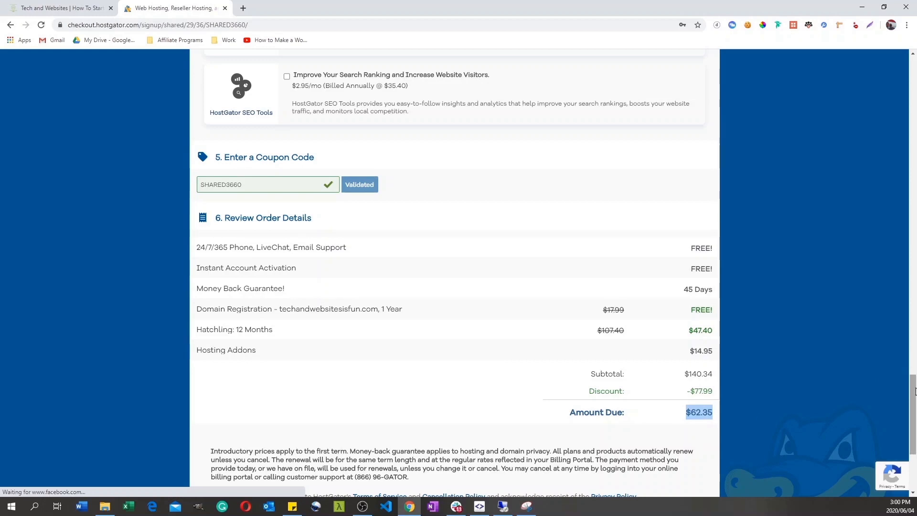
{"action": "scroll", "coordinate": [913, 387], "scroll_direction": "down", "scroll_amount": 4}
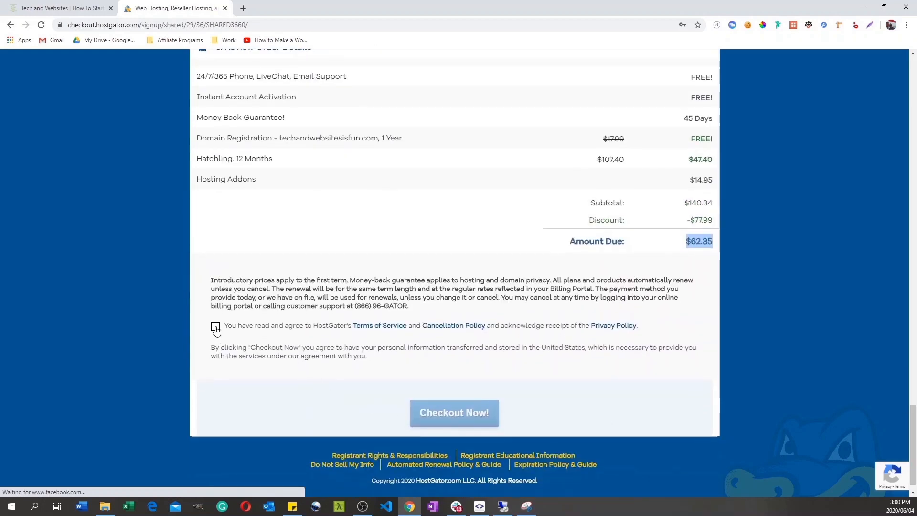
{"action": "left_click", "coordinate": [215, 327]}
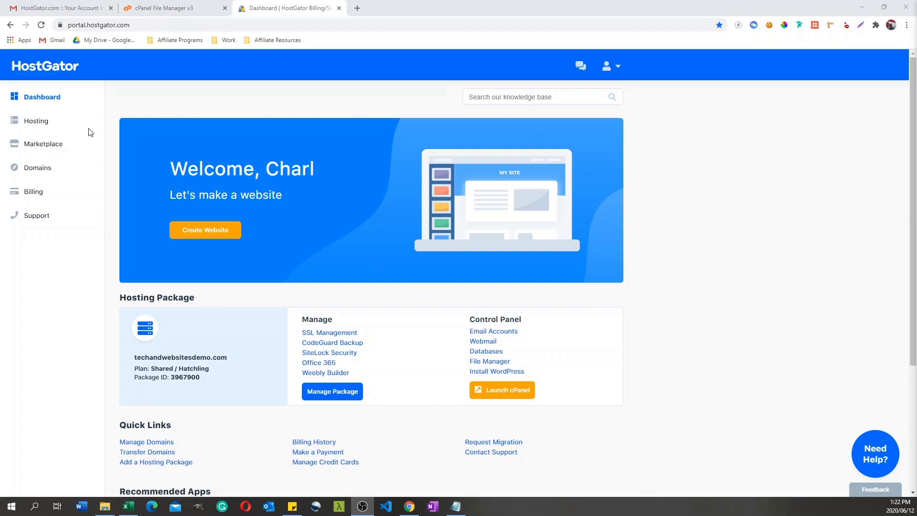
Step: Copy the account password from the HostGator account info email and log in to the linked control panel with it
{"action": "left_click", "coordinate": [53, 6]}
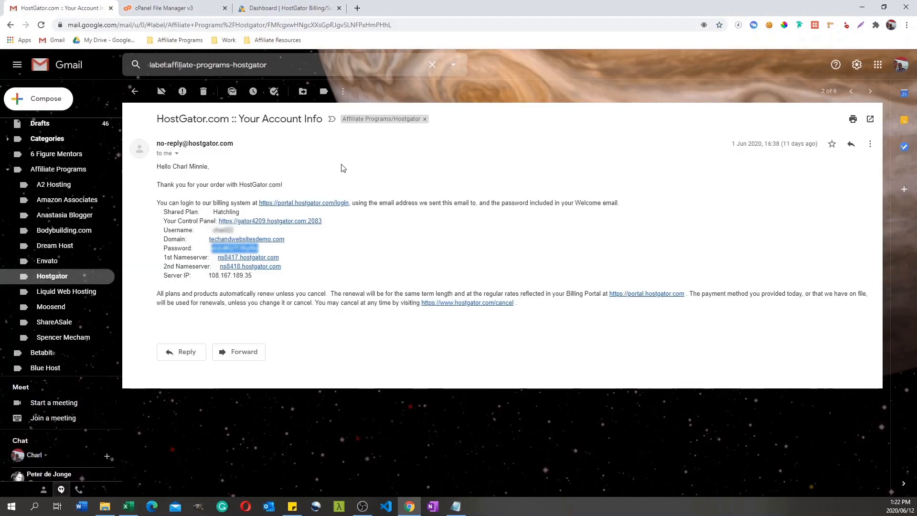
{"action": "left_click_drag", "start_coordinate": [266, 250], "coordinate": [211, 248]}
{"action": "left_click", "coordinate": [283, 225]}
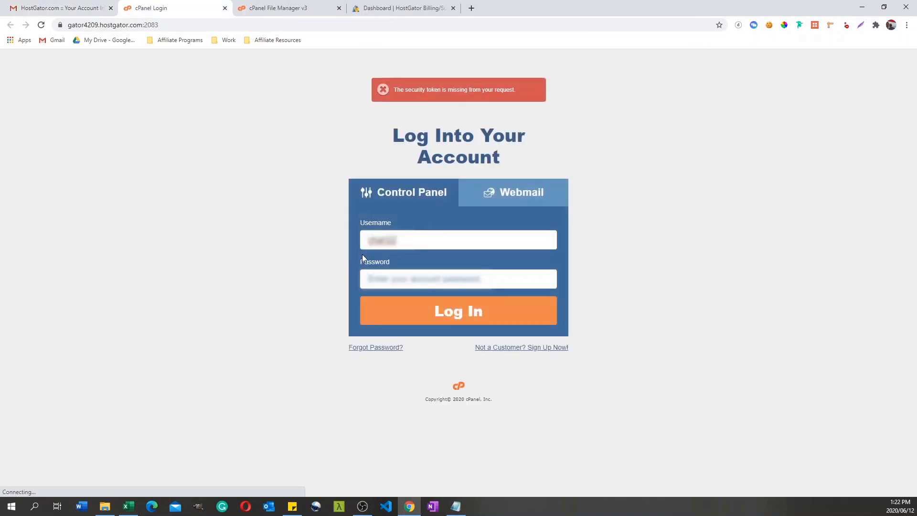
{"action": "left_click", "coordinate": [399, 274]}
{"action": "key", "text": "ctrl+v"}
{"action": "left_click", "coordinate": [459, 316]}
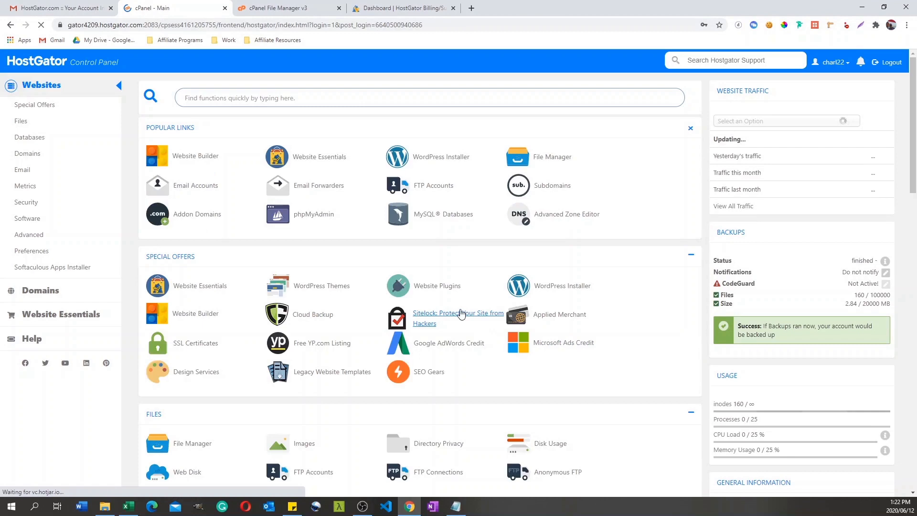
Step: Open the Add Email Account form for techandwebsitesdemo.com, set the mailbox quota to Unlimited, and return to the cPanel main page
{"action": "left_click_drag", "start_coordinate": [910, 148], "coordinate": [908, 292]}
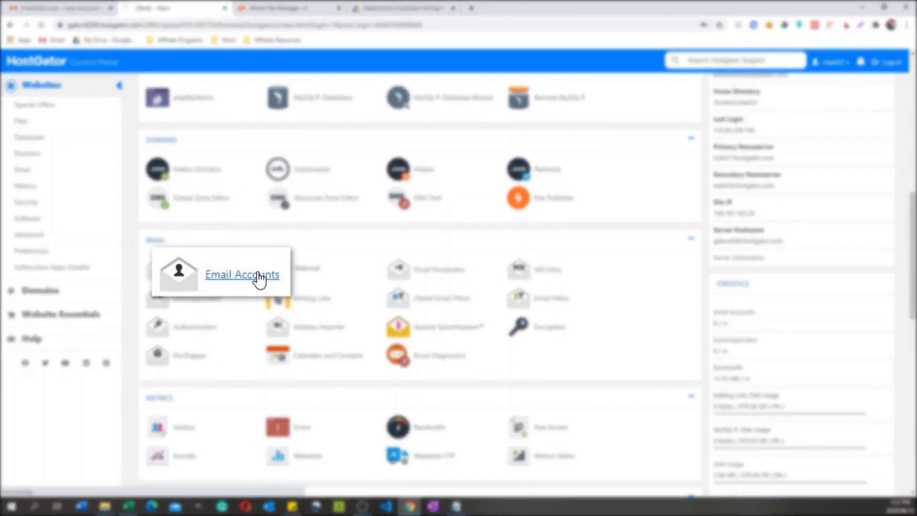
{"action": "left_click", "coordinate": [222, 272]}
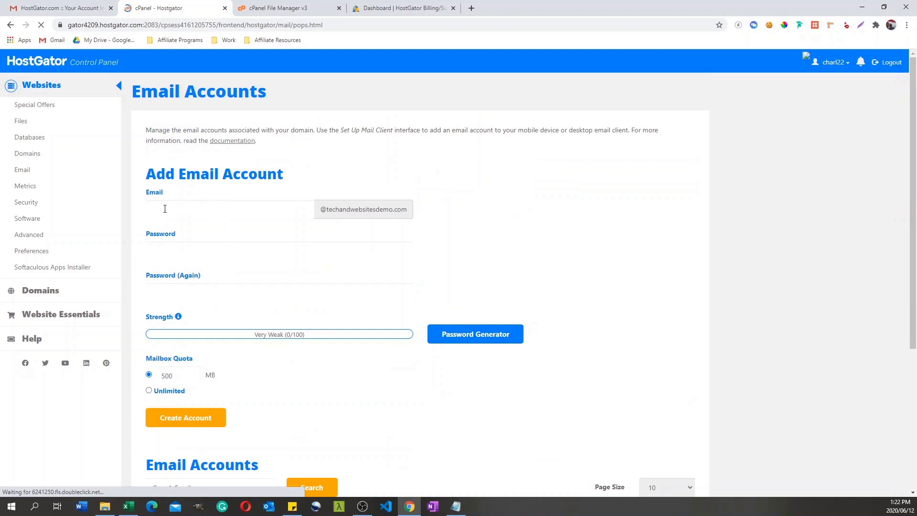
{"action": "left_click", "coordinate": [187, 209]}
{"action": "left_click", "coordinate": [165, 250]}
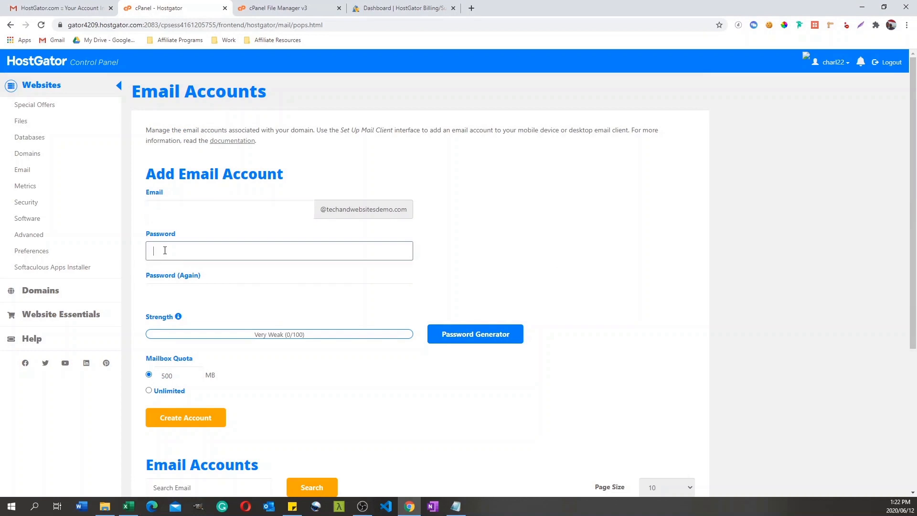
{"action": "left_click", "coordinate": [149, 391]}
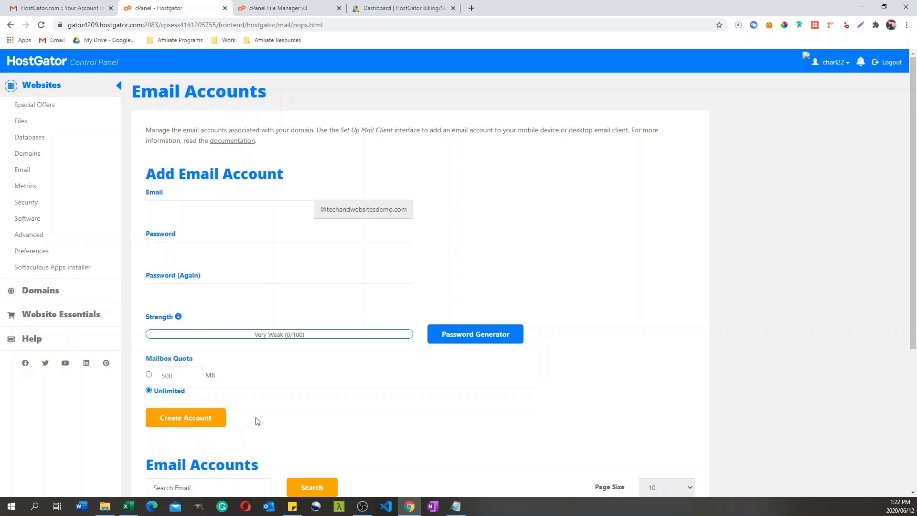
{"action": "left_click", "coordinate": [119, 87]}
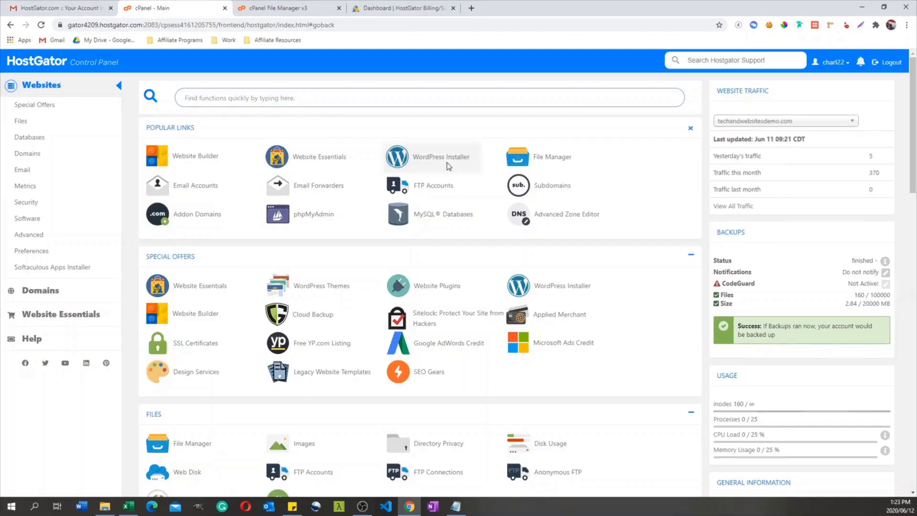
Step: Start the WordPress installer, choose techandwebsitesdemo.com as the installation domain without a subdirectory, and continue to the install settings
{"action": "left_click", "coordinate": [444, 157]}
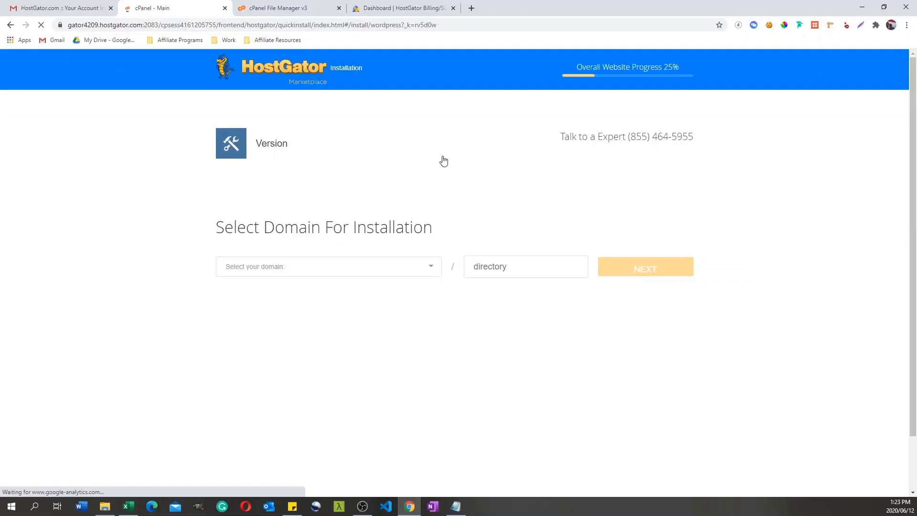
{"action": "left_click", "coordinate": [272, 269]}
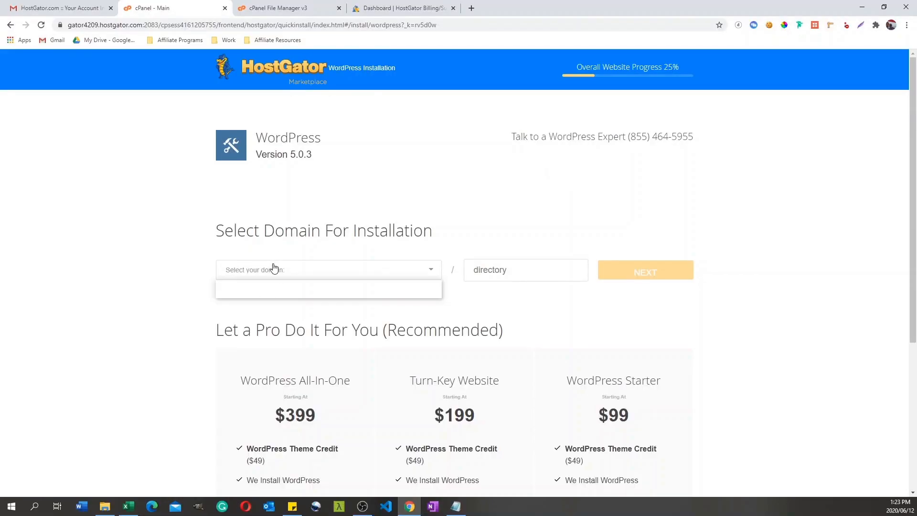
{"action": "left_click", "coordinate": [301, 293]}
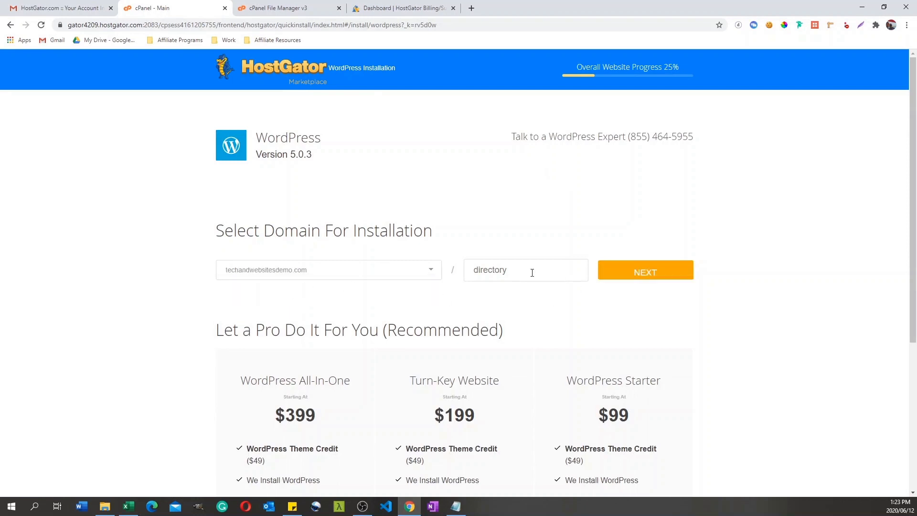
{"action": "left_click", "coordinate": [643, 273]}
Step: Set the blog title in the WordPress install settings to techandwebsitesdemo
{"action": "left_click", "coordinate": [318, 252]}
{"action": "type", "text": "techandsebsitesdemo"}
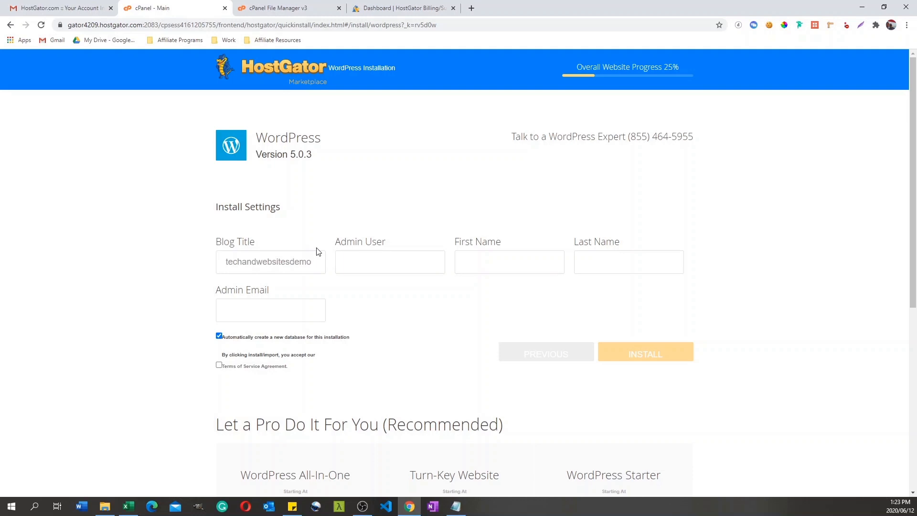
Step: Fill in the admin username, first name and last name in the WordPress install settings
{"action": "left_click", "coordinate": [375, 263]}
{"action": "type", "text": "chad"}
{"action": "key", "text": "Tab"}
{"action": "type", "text": "charl"}
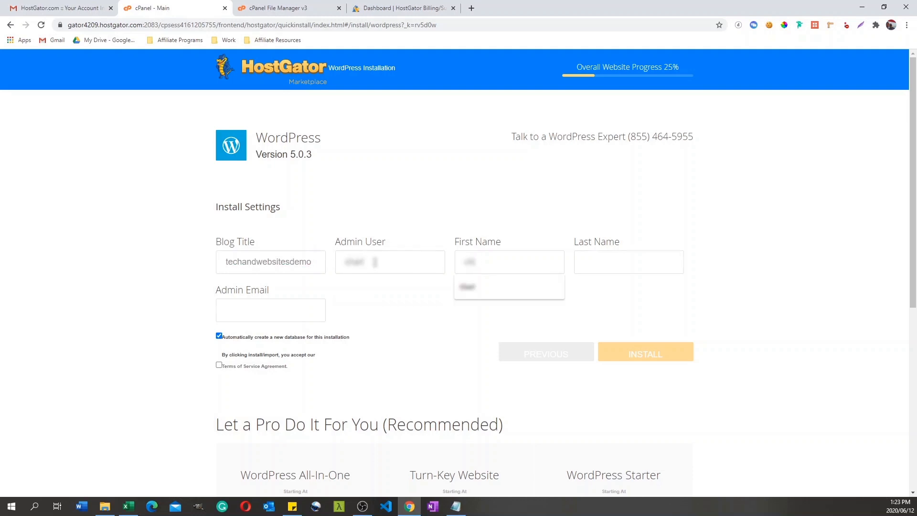
{"action": "key", "text": "Tab"}
{"action": "type", "text": "mbizal"}
Step: Fill in the admin email, accept the Terms of Service Agreement and install WordPress
{"action": "left_click", "coordinate": [248, 310]}
{"action": "left_click", "coordinate": [281, 341]}
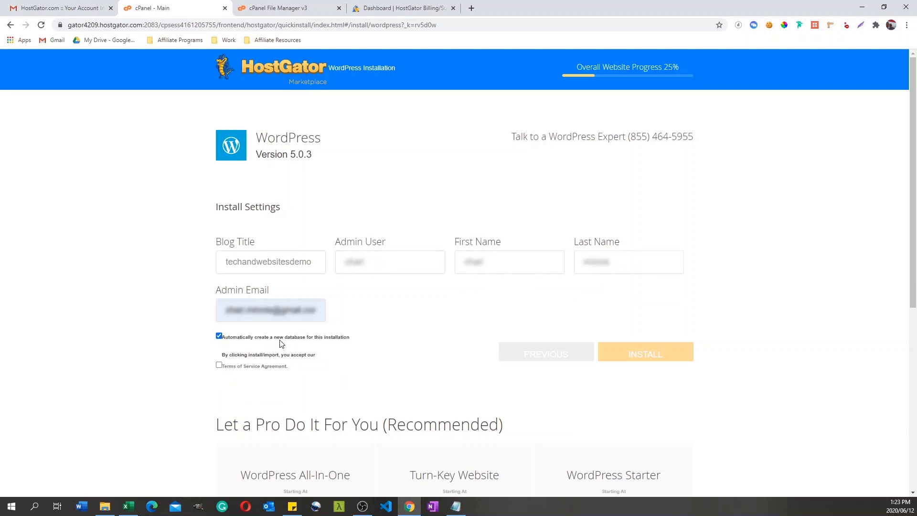
{"action": "left_click", "coordinate": [218, 365]}
{"action": "left_click", "coordinate": [633, 353]}
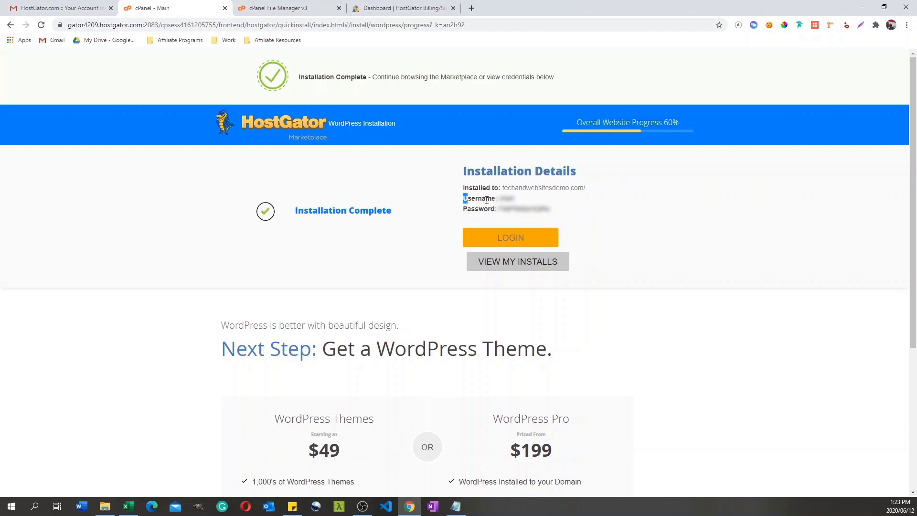
Step: Copy the WordPress username and password from the installation details and save them in Notepad
{"action": "left_click_drag", "start_coordinate": [463, 196], "coordinate": [572, 211]}
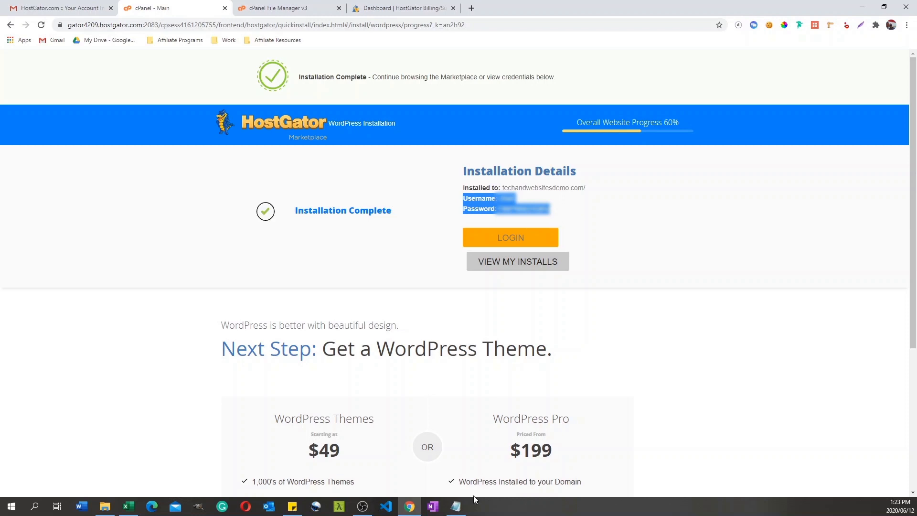
{"action": "left_click", "coordinate": [456, 506]}
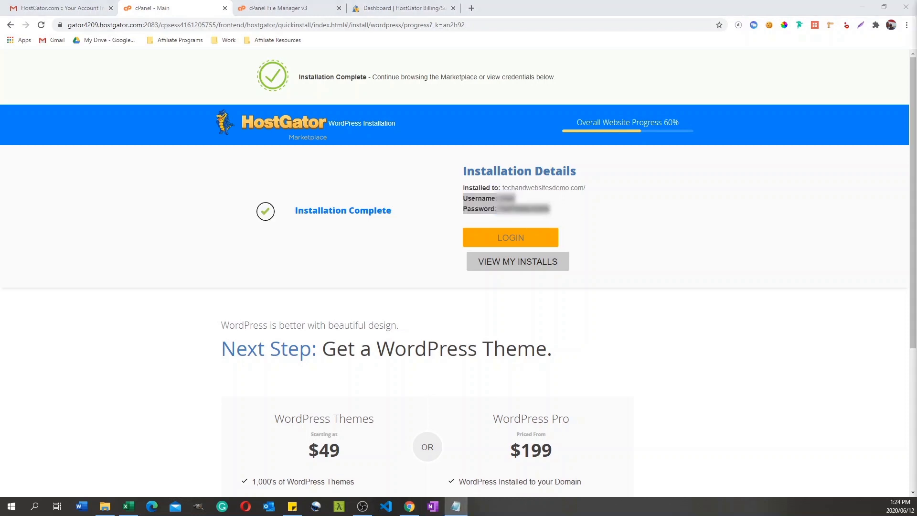
{"action": "left_click", "coordinate": [605, 234]}
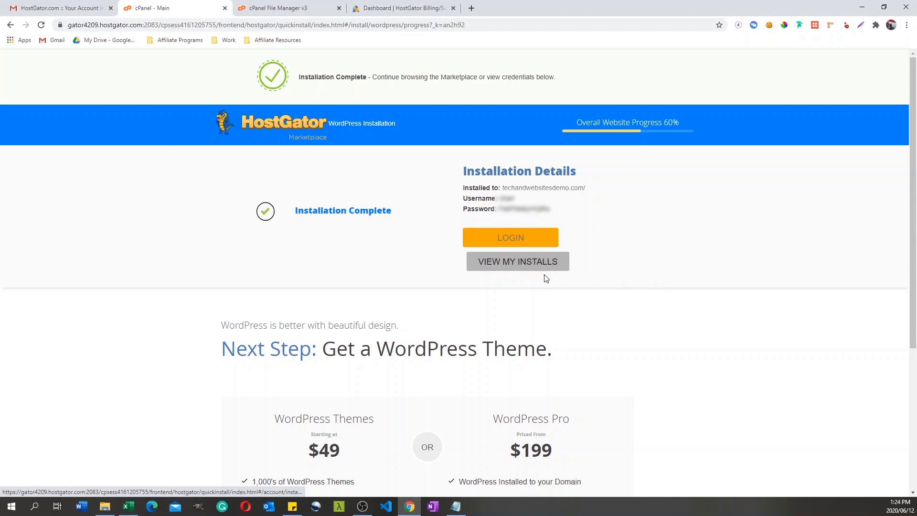
Step: Copy the installed site's address and open techandwebsitesdemo.com/wp-admin in a new browser tab
{"action": "left_click_drag", "start_coordinate": [589, 190], "coordinate": [505, 189]}
{"action": "key", "text": "ctrl+c"}
{"action": "left_click", "coordinate": [471, 9]}
{"action": "key", "text": "ctrl+v"}
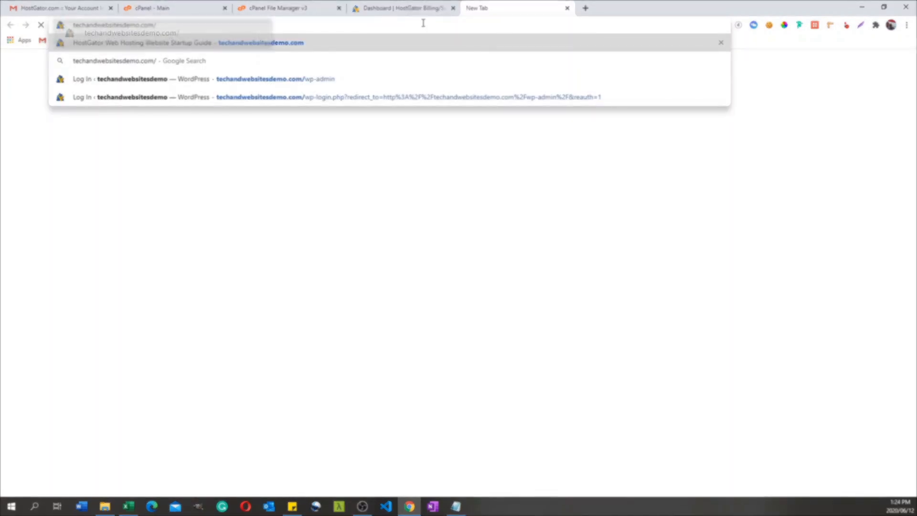
{"action": "type", "text": "wp-a"}
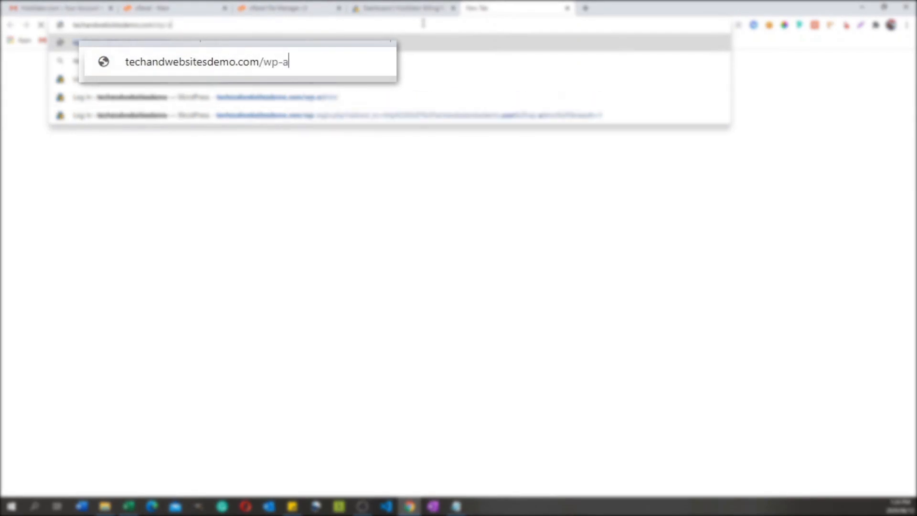
{"action": "type", "text": "dmin"}
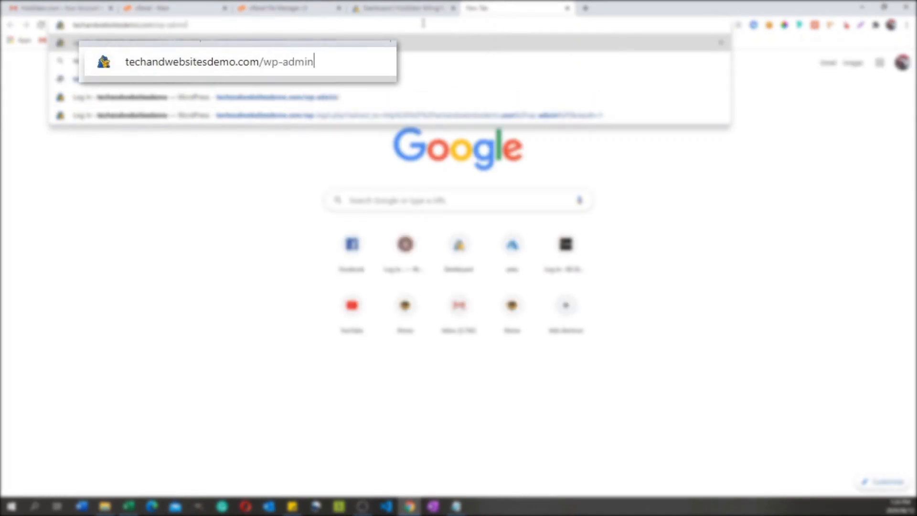
{"action": "key", "text": "Return"}
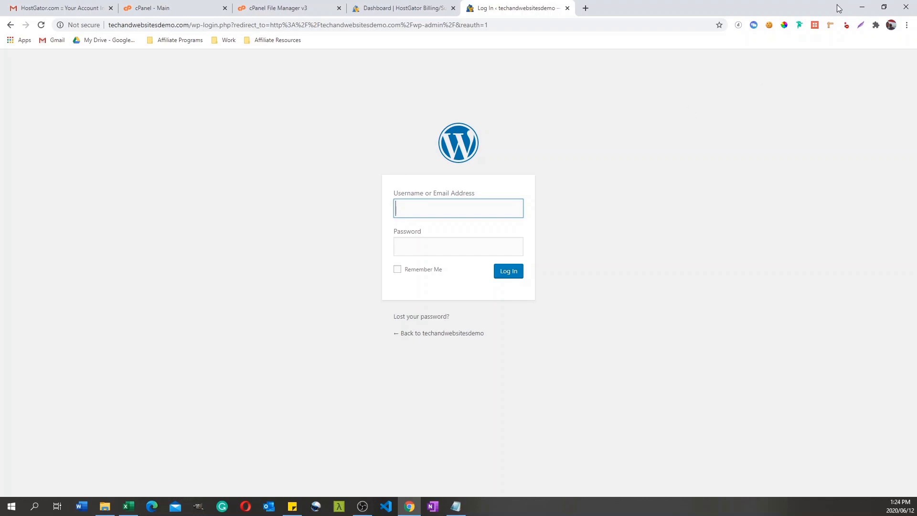
Step: Log in to WordPress with the admin username and the saved password, and confirm that the administration email is correct
{"action": "key", "text": "alt+Tab"}
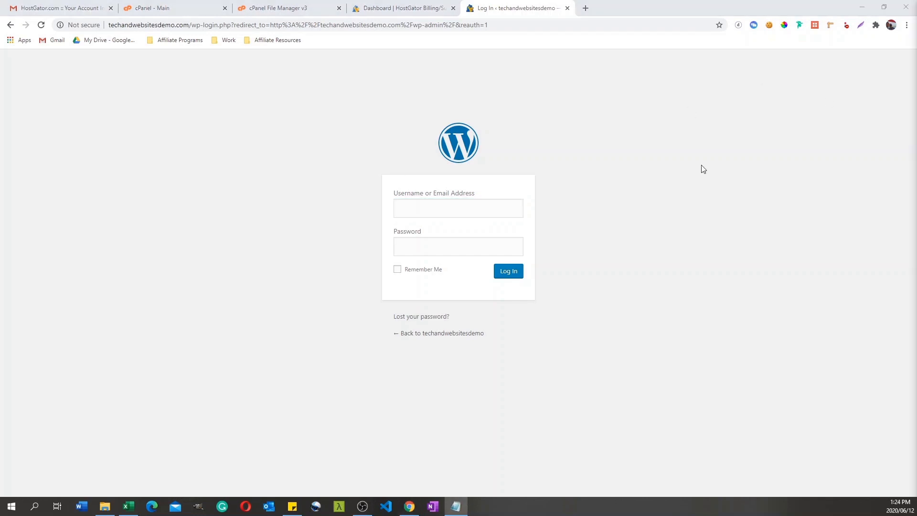
{"action": "left_click", "coordinate": [426, 212]}
{"action": "type", "text": "charl"}
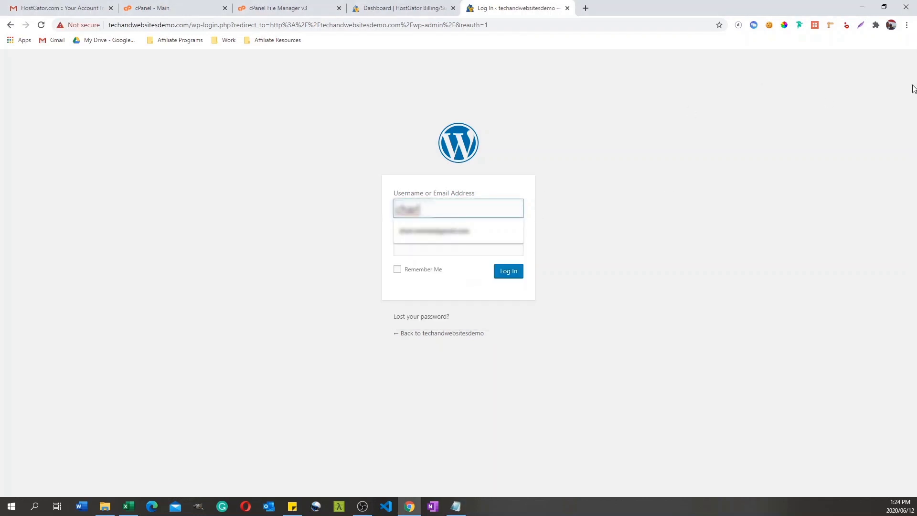
{"action": "key", "text": "alt+Tab"}
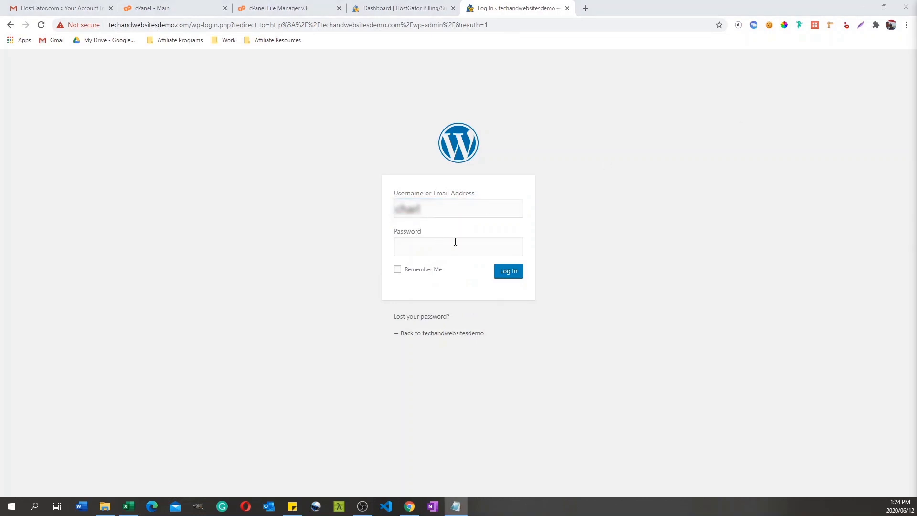
{"action": "left_click", "coordinate": [445, 250]}
{"action": "key", "text": "ctrl+v"}
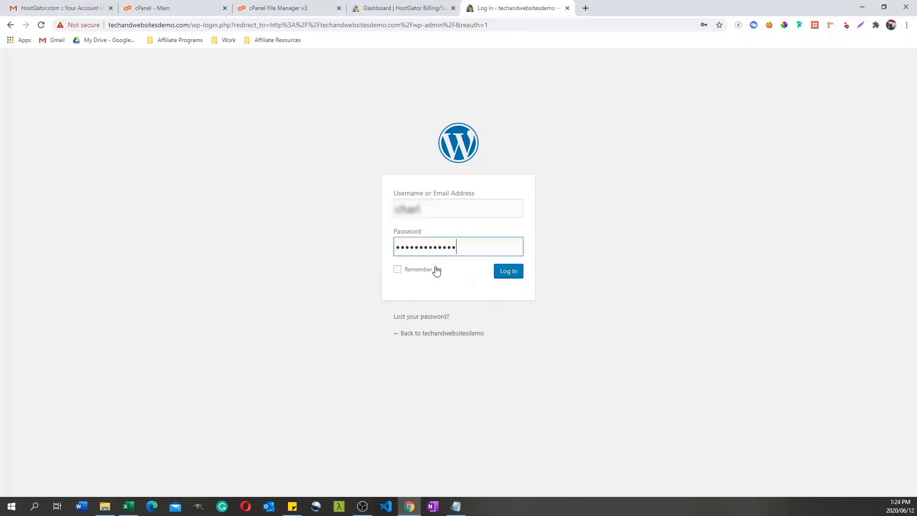
{"action": "left_click", "coordinate": [505, 275]}
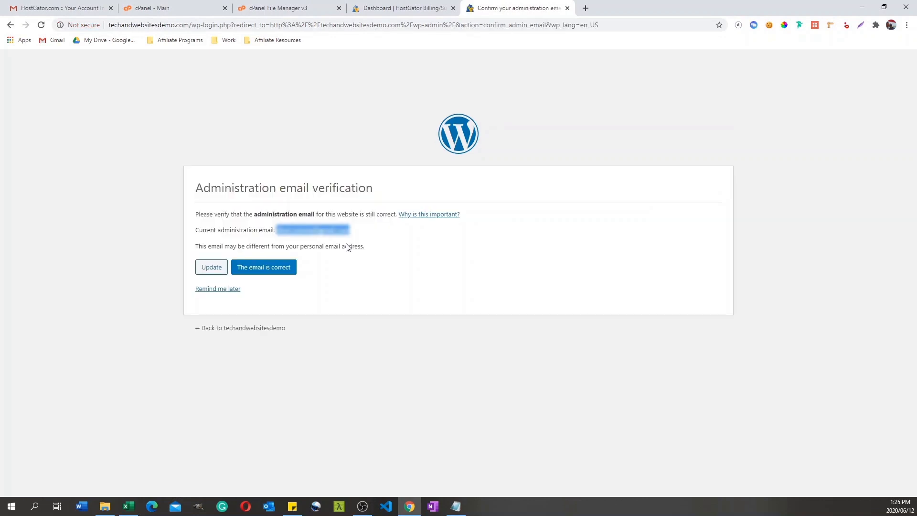
{"action": "left_click", "coordinate": [274, 276]}
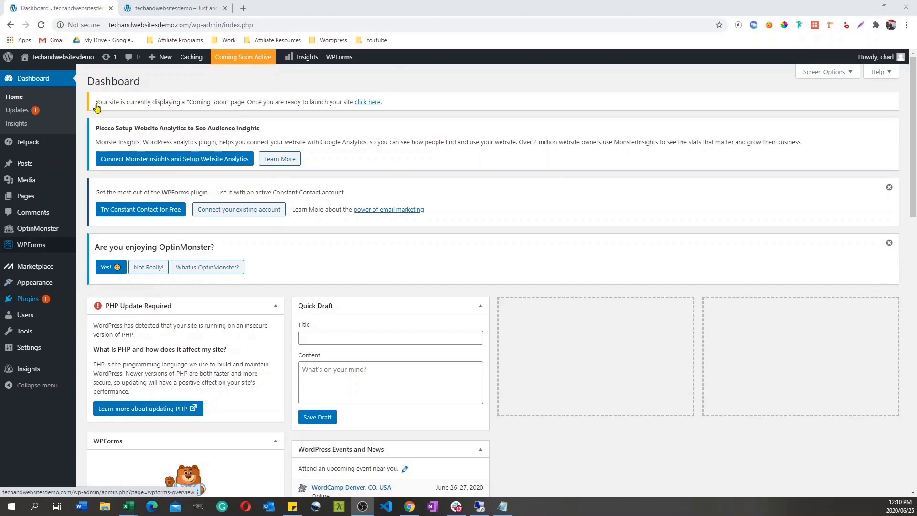
Step: View the live techandwebsitesdemo site and its default front page, and return to the WordPress dashboard
{"action": "mouse_move", "coordinate": [61, 63]}
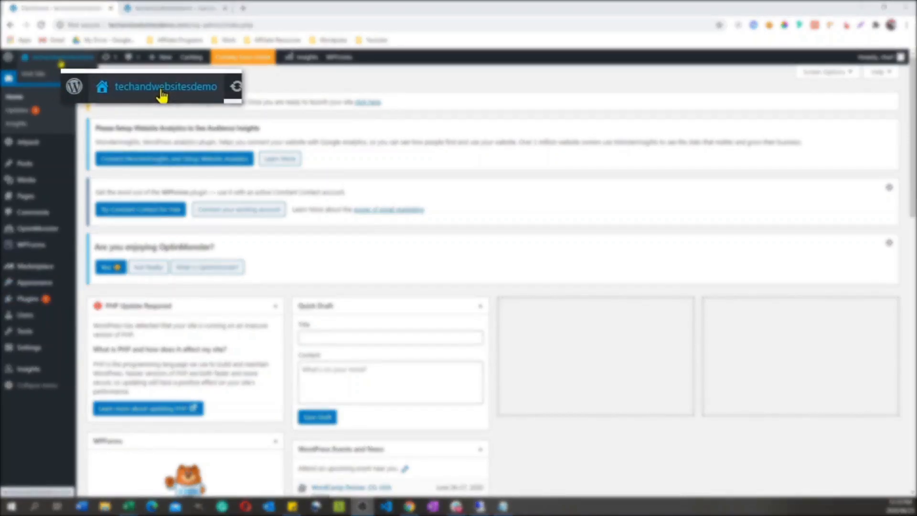
{"action": "left_click", "coordinate": [61, 61]}
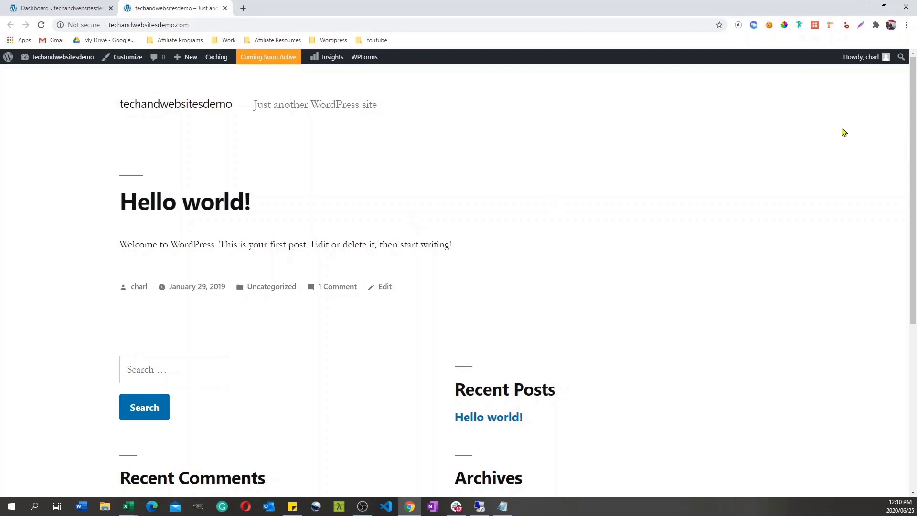
{"action": "left_click_drag", "start_coordinate": [914, 117], "coordinate": [903, 71]}
{"action": "left_click", "coordinate": [61, 6]}
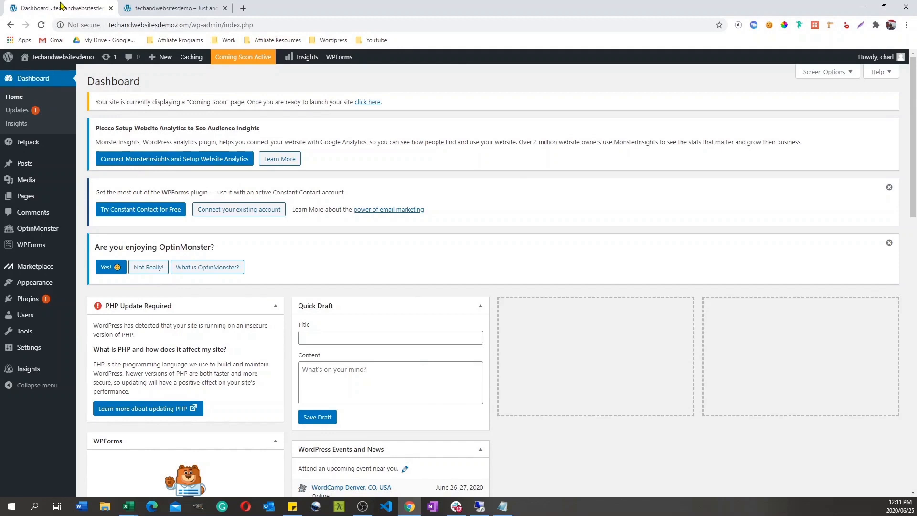
Step: Open the administrator's profile from the list of all WordPress users
{"action": "mouse_move", "coordinate": [43, 330]}
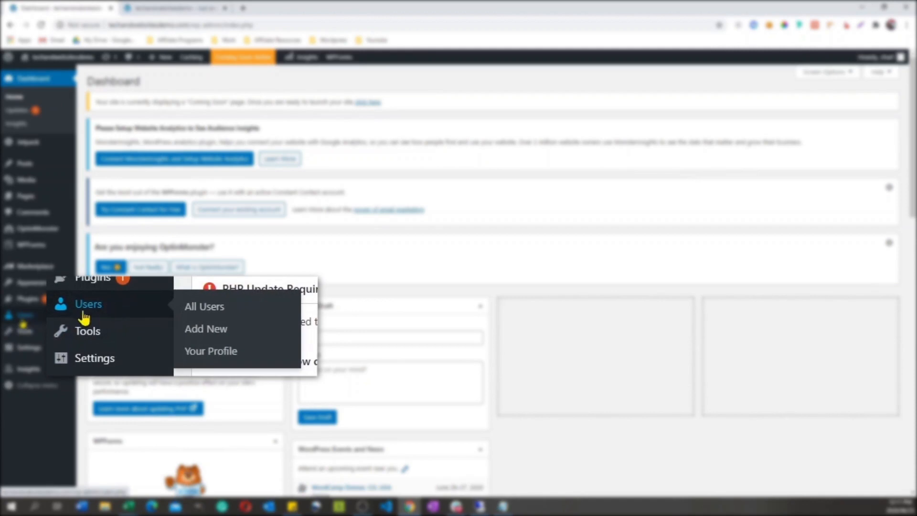
{"action": "left_click", "coordinate": [209, 311]}
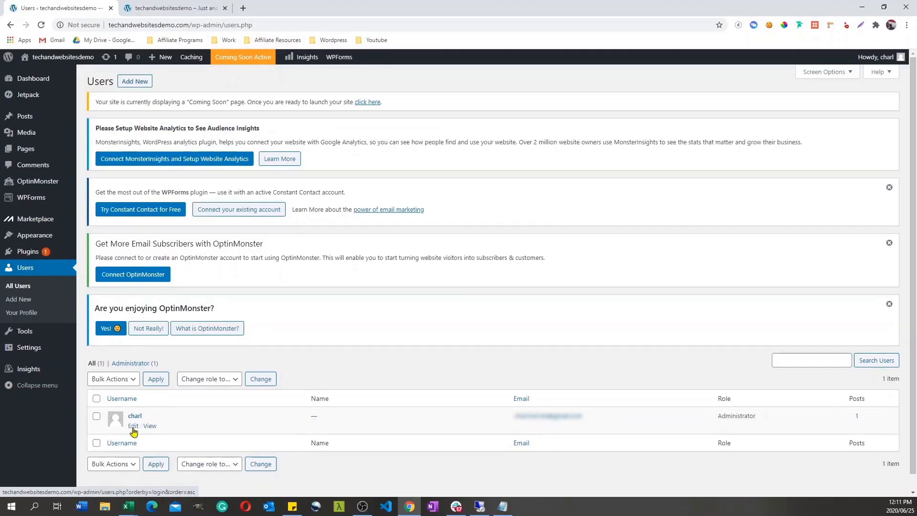
{"action": "left_click", "coordinate": [133, 427]}
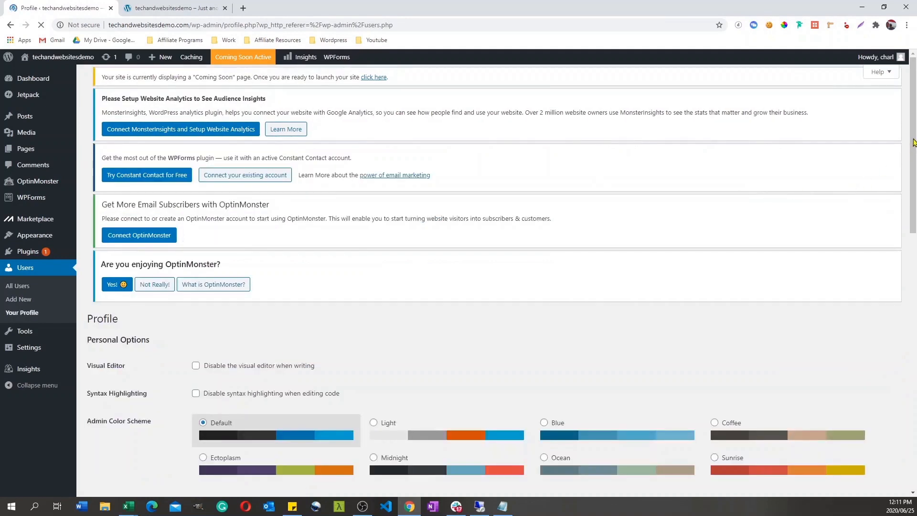
Step: Generate a new password for the administrator account, copy it into the notes in Notepad, and update the profile
{"action": "scroll", "coordinate": [897, 309], "scroll_direction": "down", "scroll_amount": 10}
{"action": "scroll", "coordinate": [896, 309], "scroll_direction": "down", "scroll_amount": 5}
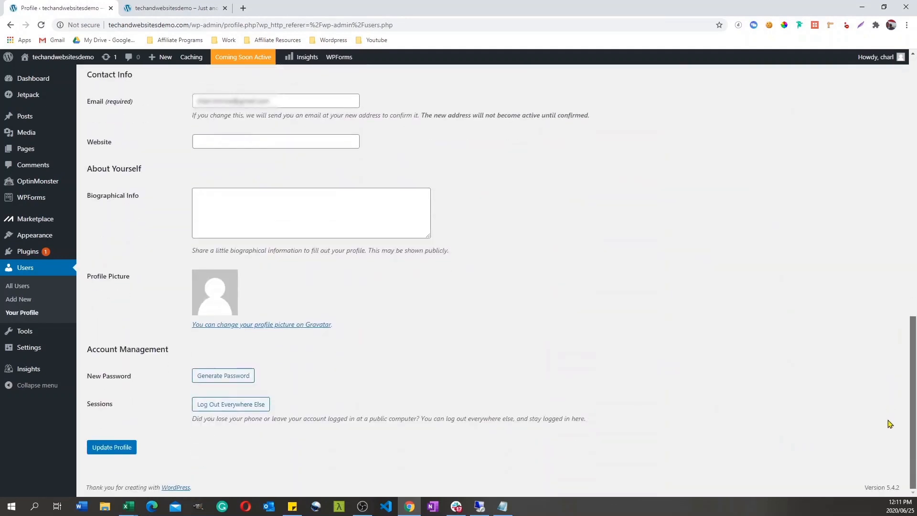
{"action": "left_click", "coordinate": [224, 376]}
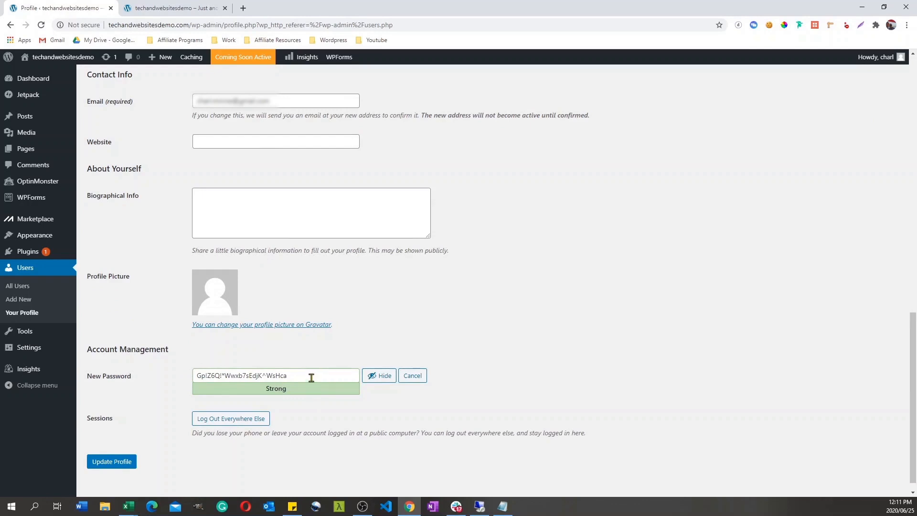
{"action": "left_click_drag", "start_coordinate": [311, 376], "coordinate": [179, 378]}
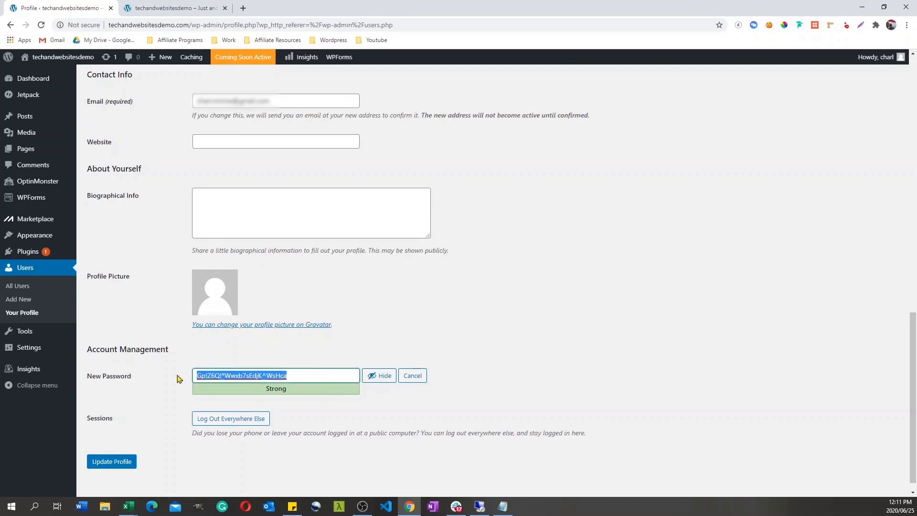
{"action": "left_click", "coordinate": [502, 506]}
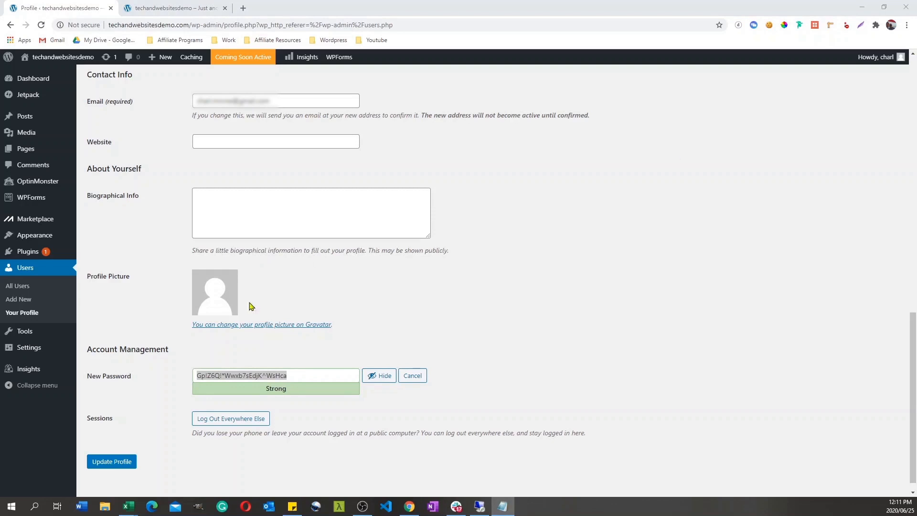
{"action": "left_click", "coordinate": [121, 467]}
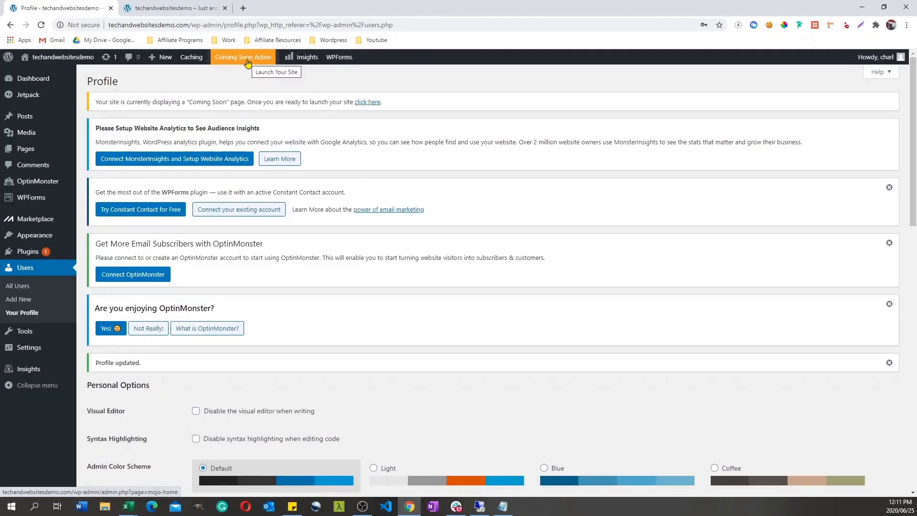
{"action": "left_click", "coordinate": [173, 6]}
{"action": "left_click", "coordinate": [70, 6]}
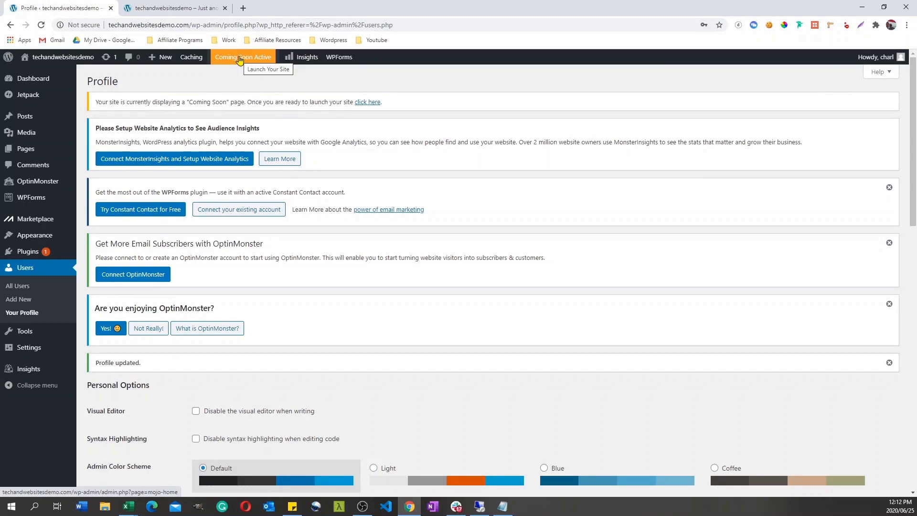
Step: Open the list of installed plugins and dismiss the two OptinMonster notices above it
{"action": "mouse_move", "coordinate": [38, 251]}
{"action": "left_click", "coordinate": [97, 255]}
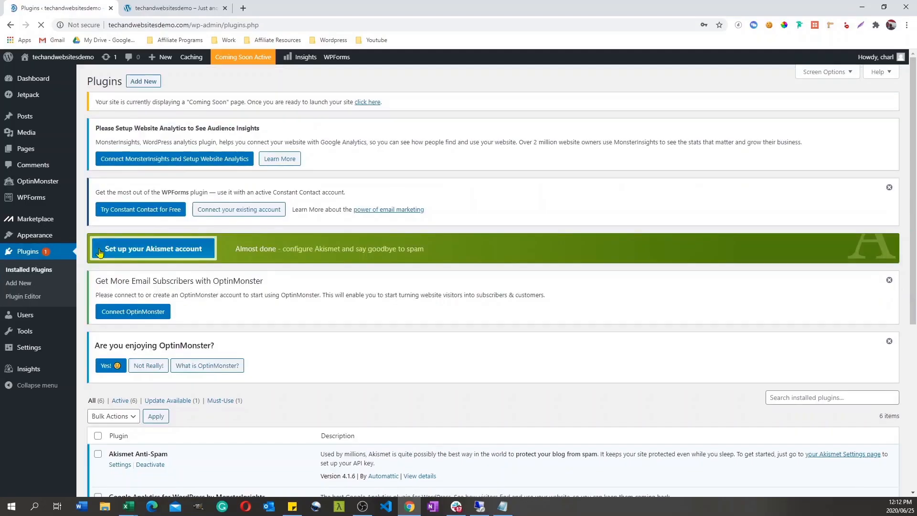
{"action": "left_click_drag", "start_coordinate": [909, 139], "coordinate": [908, 232]}
{"action": "scroll", "coordinate": [897, 191], "scroll_direction": "up", "scroll_amount": 1}
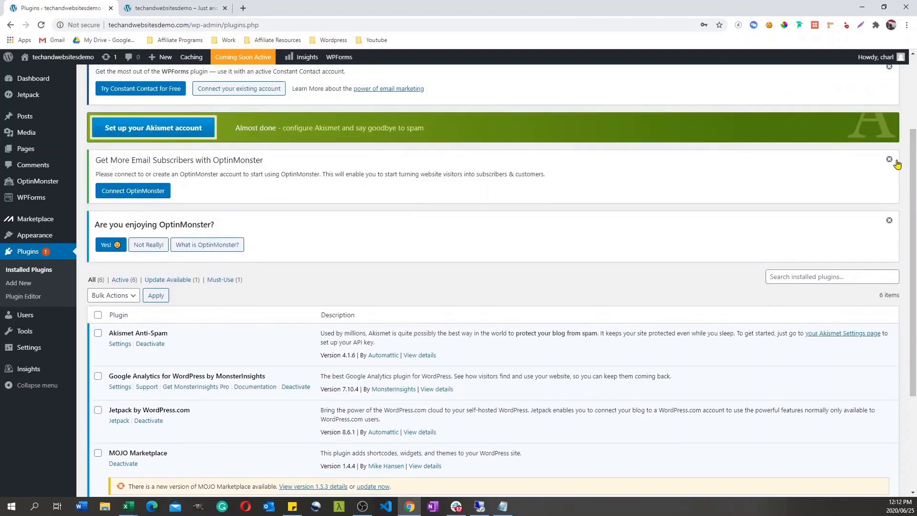
{"action": "left_click", "coordinate": [889, 159]}
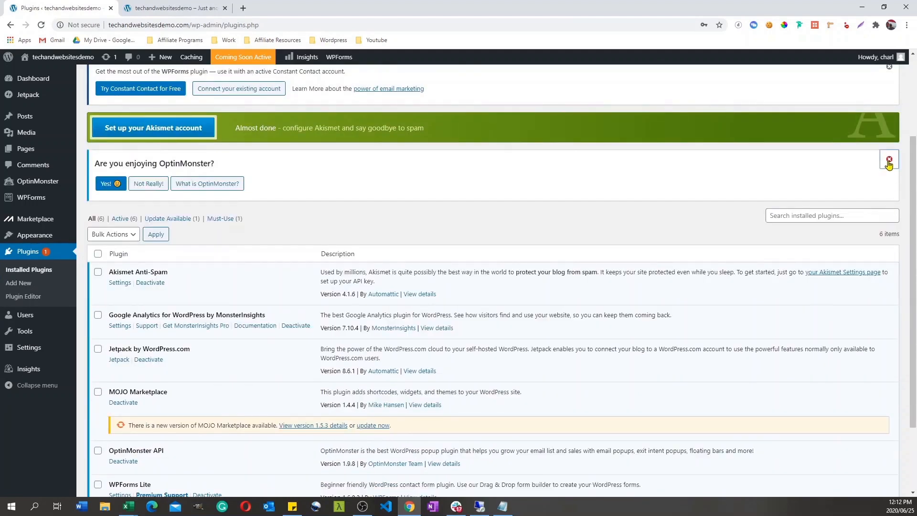
{"action": "left_click", "coordinate": [889, 160]}
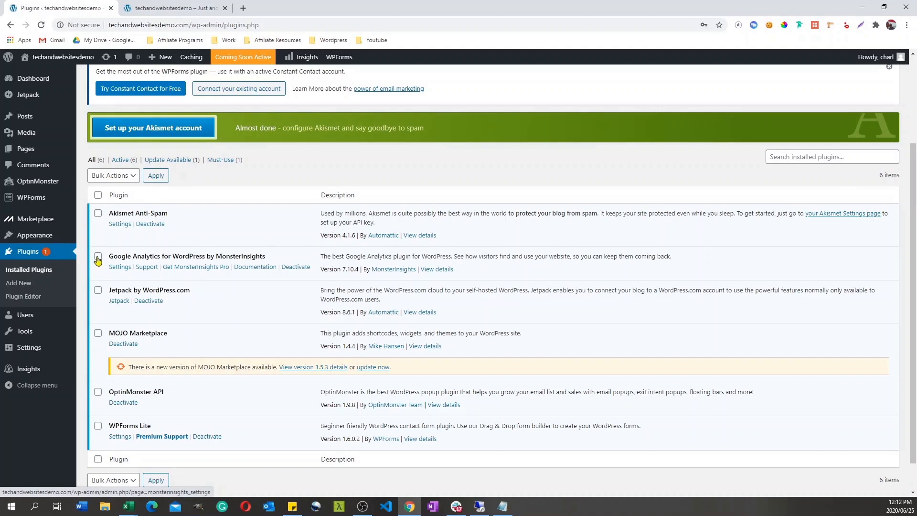
Step: Deactivate Akismet Anti-Spam and Google Analytics for WordPress by MonsterInsights, giving Other as the reason for the latter
{"action": "left_click", "coordinate": [152, 225]}
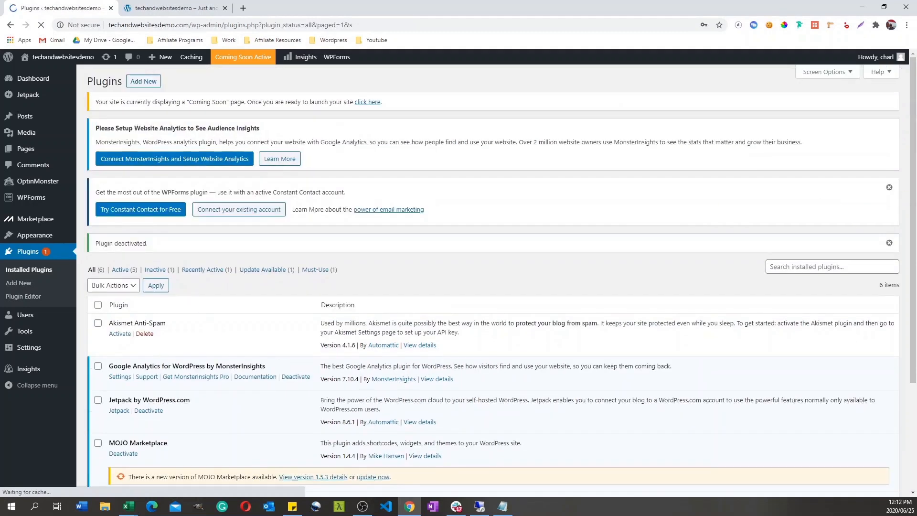
{"action": "left_click_drag", "start_coordinate": [912, 195], "coordinate": [907, 243]}
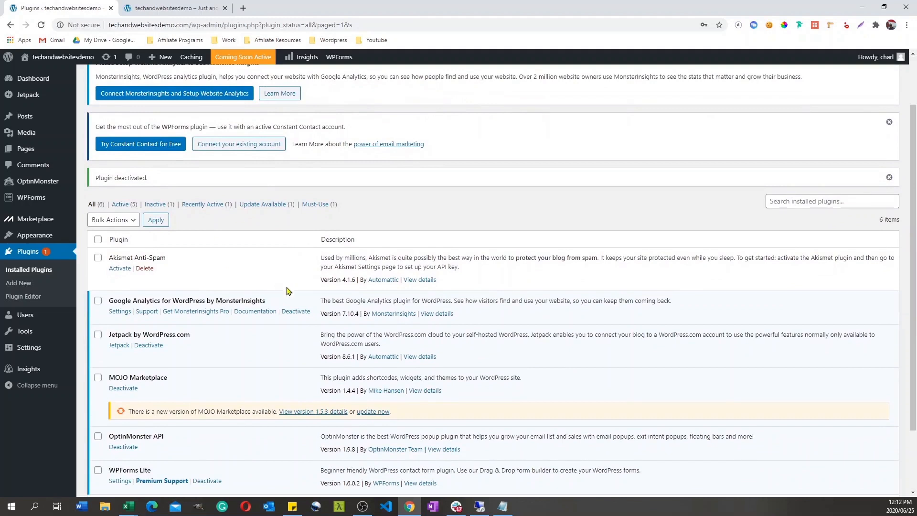
{"action": "left_click", "coordinate": [300, 312]}
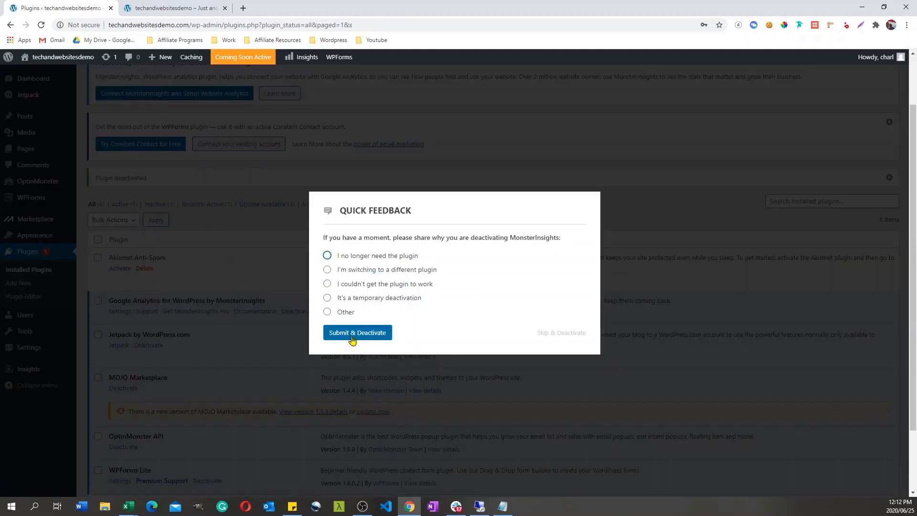
{"action": "left_click", "coordinate": [328, 312]}
{"action": "left_click", "coordinate": [360, 343]}
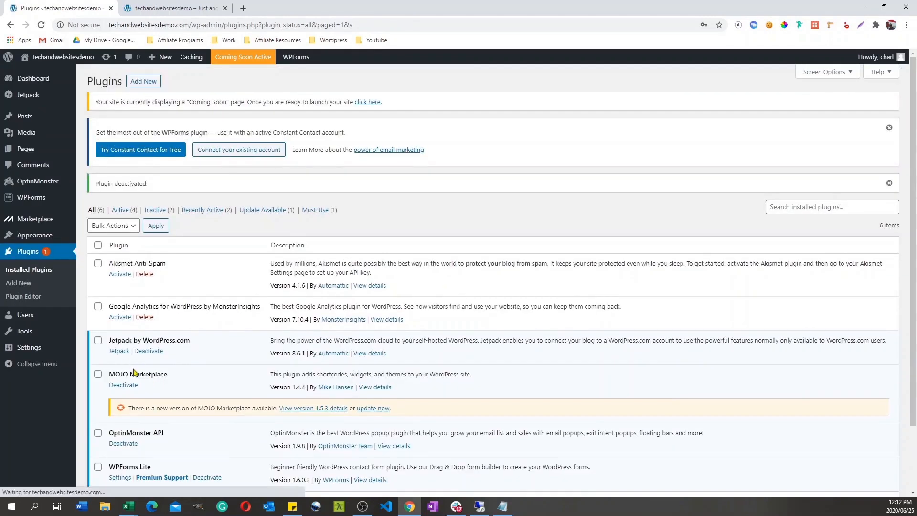
Step: Deactivate the OptinMonster API and WPForms Lite plugins
{"action": "scroll", "coordinate": [912, 218], "scroll_direction": "down", "scroll_amount": 2}
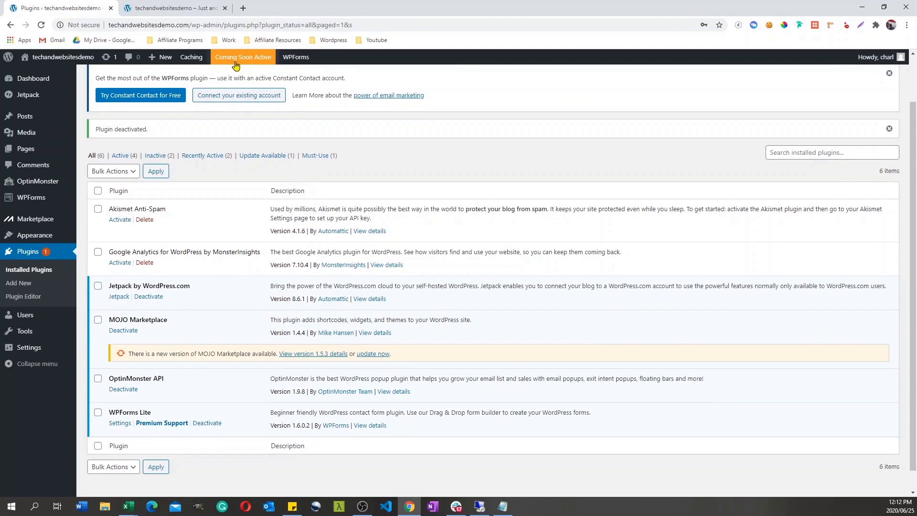
{"action": "left_click", "coordinate": [125, 391]}
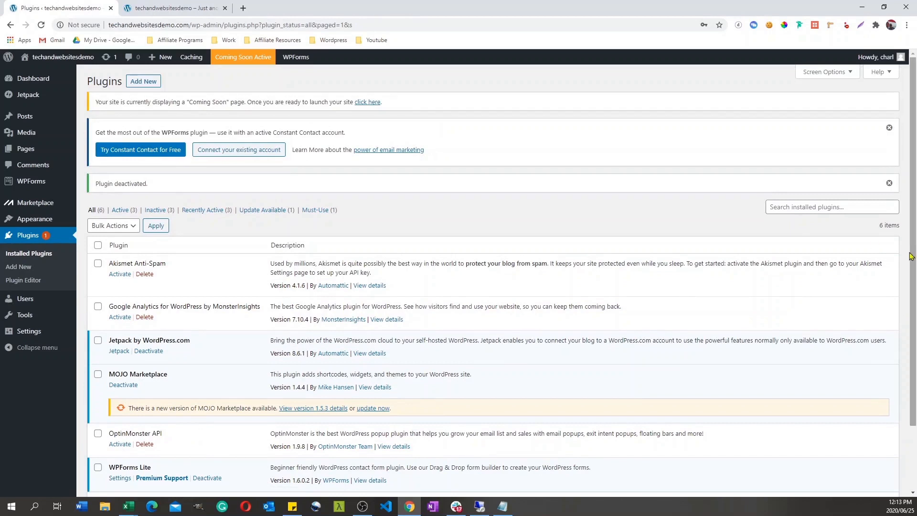
{"action": "scroll", "coordinate": [209, 456], "scroll_direction": "down", "scroll_amount": 2}
{"action": "left_click", "coordinate": [213, 402]}
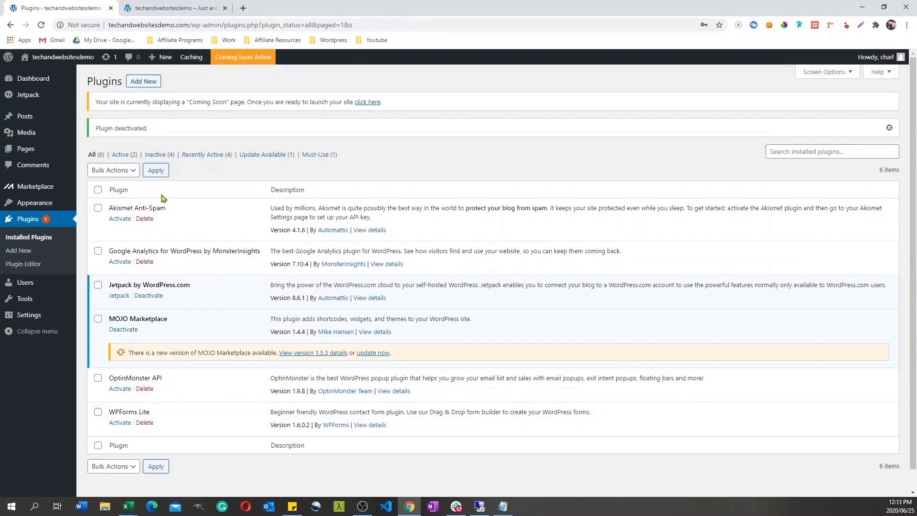
Step: Select all plugins in the list and bulk-delete them together with their data
{"action": "left_click", "coordinate": [133, 171]}
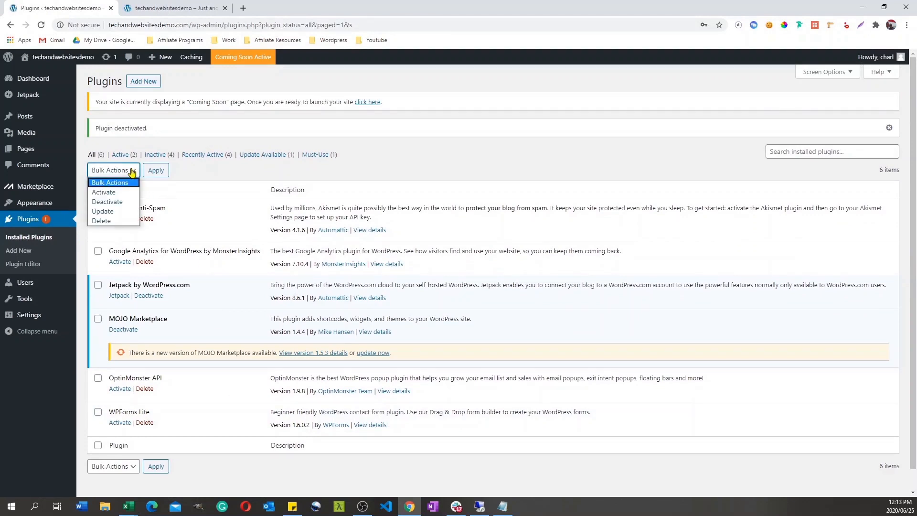
{"action": "left_click", "coordinate": [116, 185]}
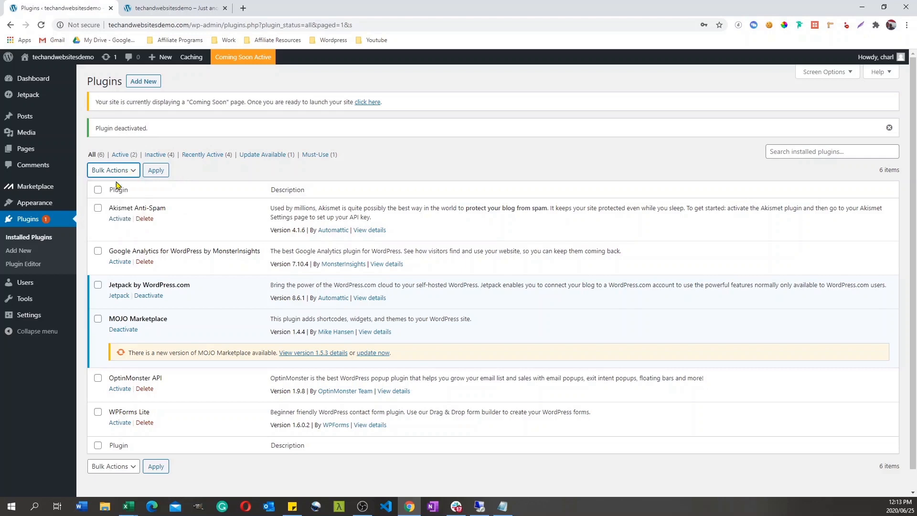
{"action": "left_click", "coordinate": [133, 466]}
{"action": "left_click", "coordinate": [181, 457]}
{"action": "left_click", "coordinate": [98, 447]}
{"action": "left_click", "coordinate": [127, 466]}
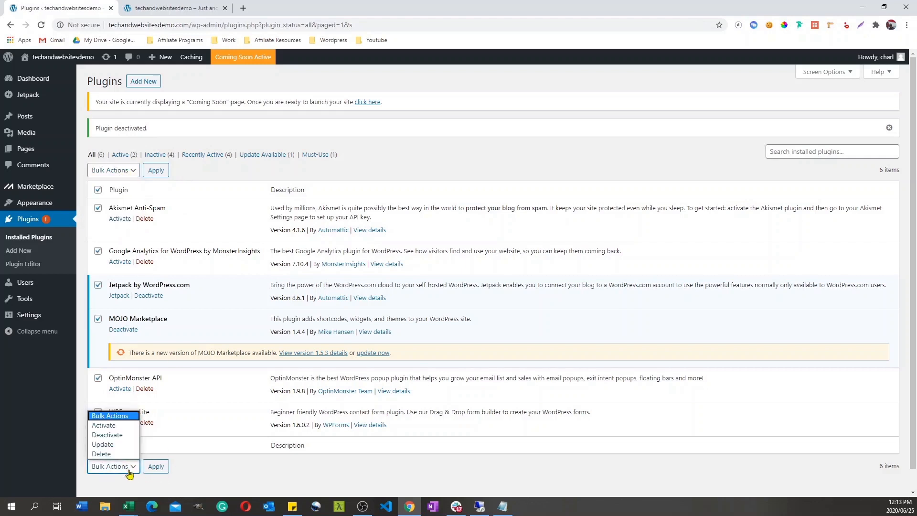
{"action": "key", "text": "Escape"}
{"action": "key", "text": "End"}
{"action": "left_click", "coordinate": [160, 468]}
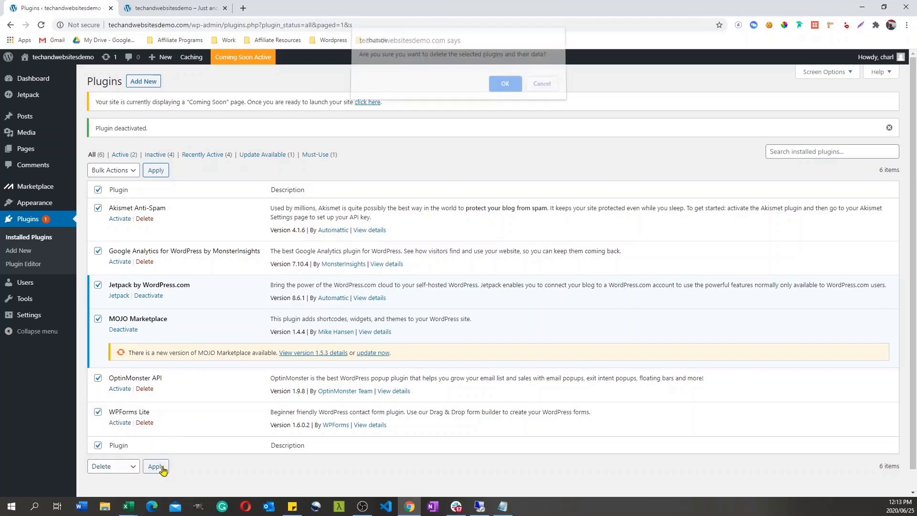
{"action": "left_click", "coordinate": [503, 90]}
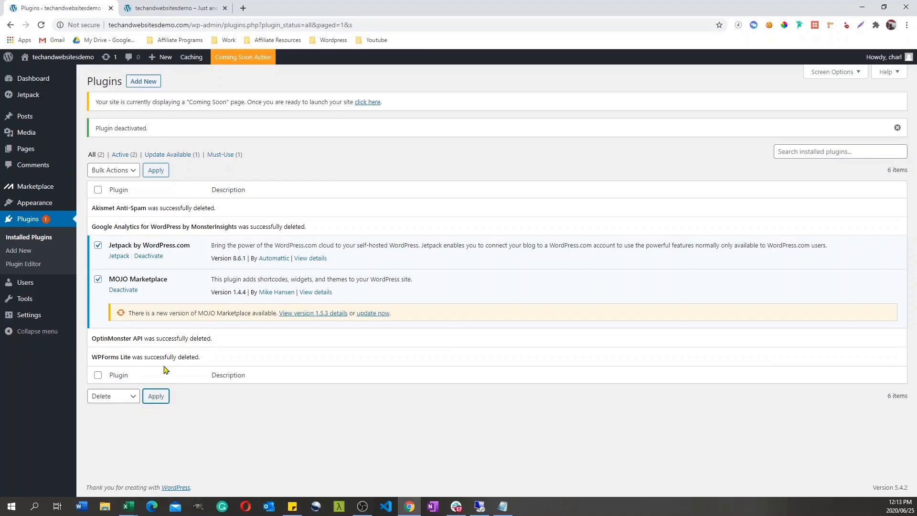
Step: Deactivate Jetpack by WordPress.com and delete the plugin with its data
{"action": "left_click", "coordinate": [150, 258]}
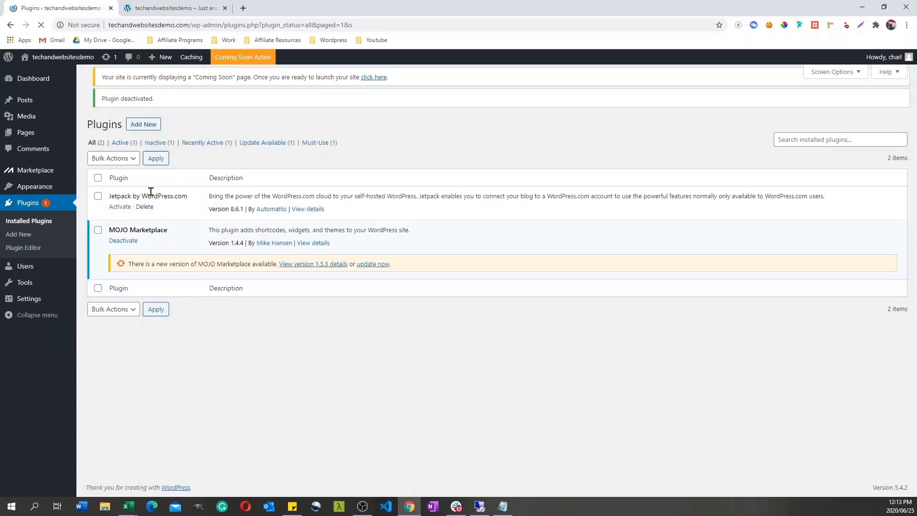
{"action": "left_click", "coordinate": [99, 208]}
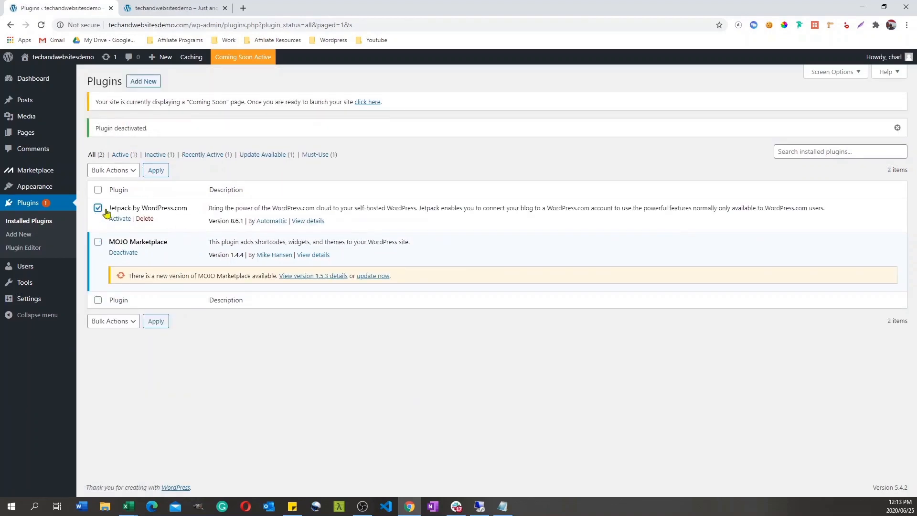
{"action": "left_click", "coordinate": [145, 219]}
{"action": "left_click", "coordinate": [497, 88]}
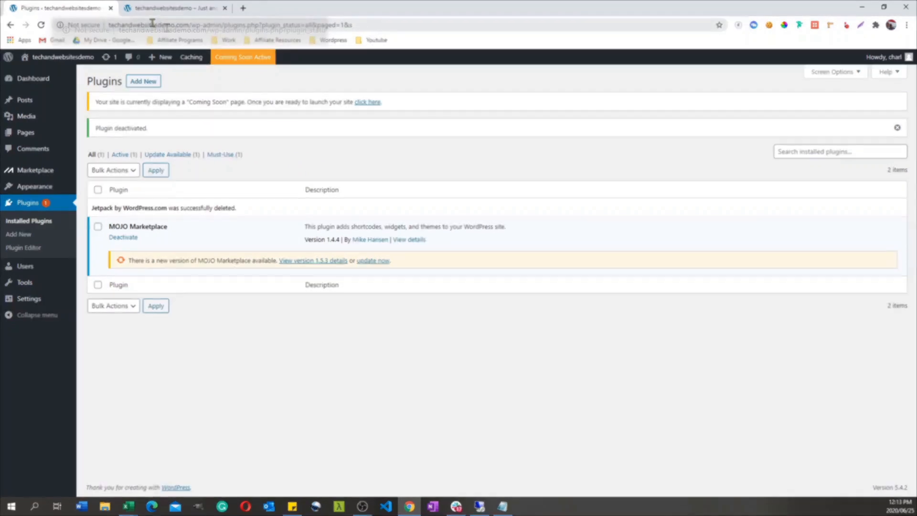
{"action": "left_click_drag", "start_coordinate": [222, 25], "coordinate": [107, 25]}
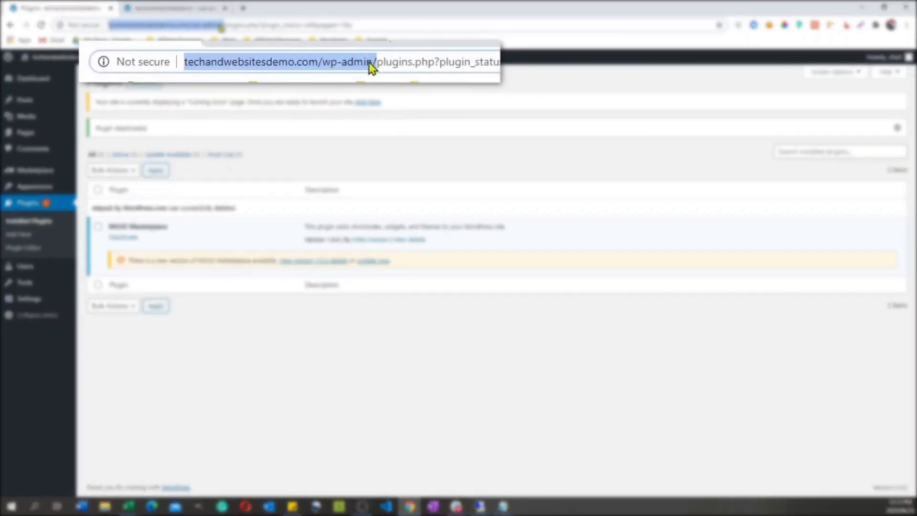
{"action": "double_click", "coordinate": [217, 26]}
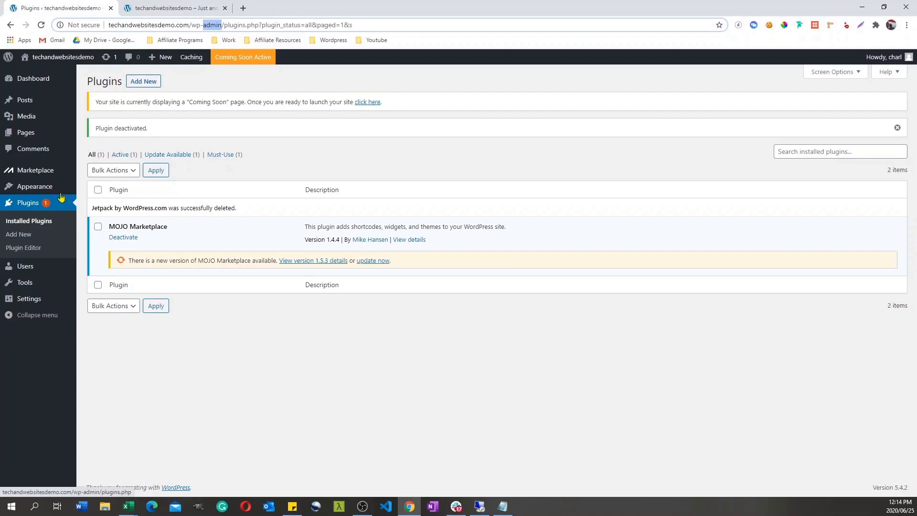
Step: Search the plugin directory for "hide login", then install and activate WPS Hide Login
{"action": "left_click", "coordinate": [143, 81]}
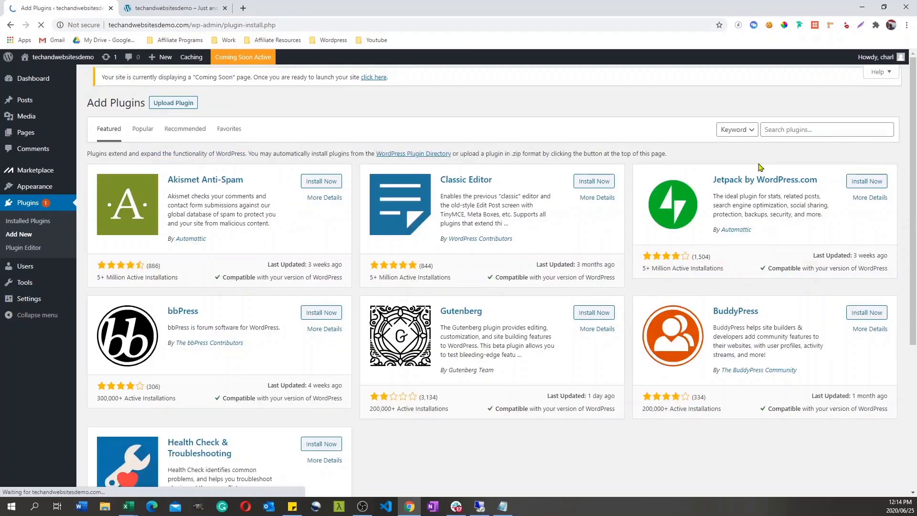
{"action": "left_click", "coordinate": [798, 137]}
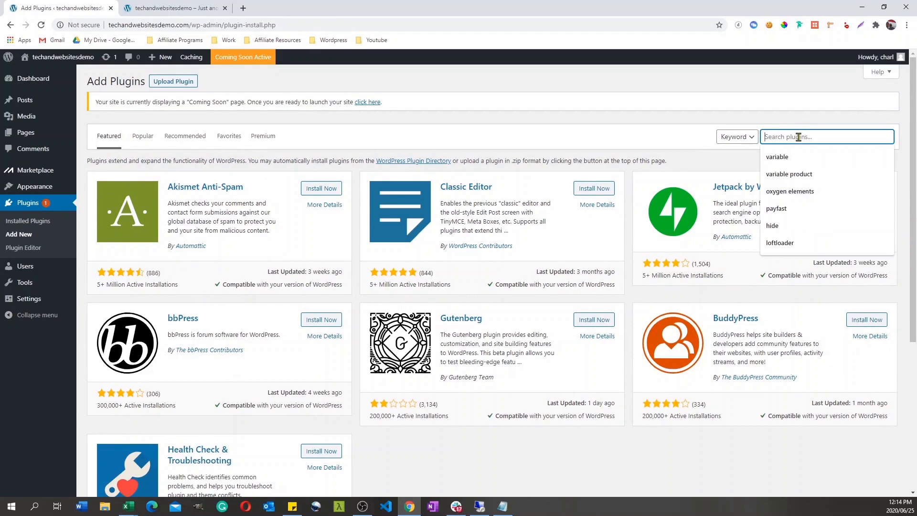
{"action": "type", "text": "hid"}
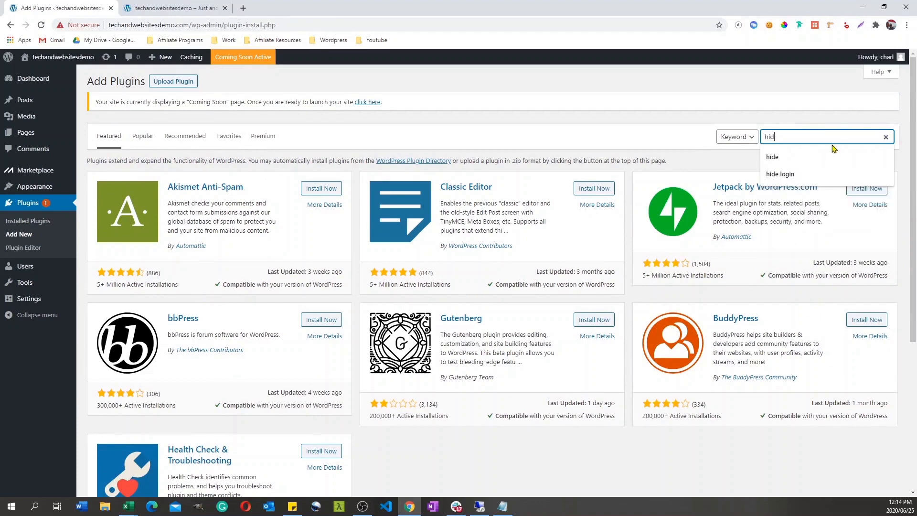
{"action": "type", "text": "e login"}
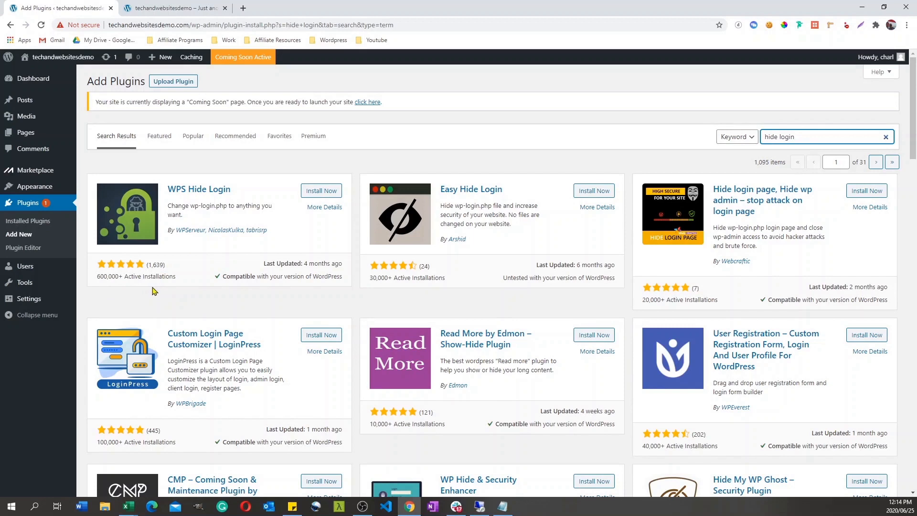
{"action": "left_click", "coordinate": [314, 191]}
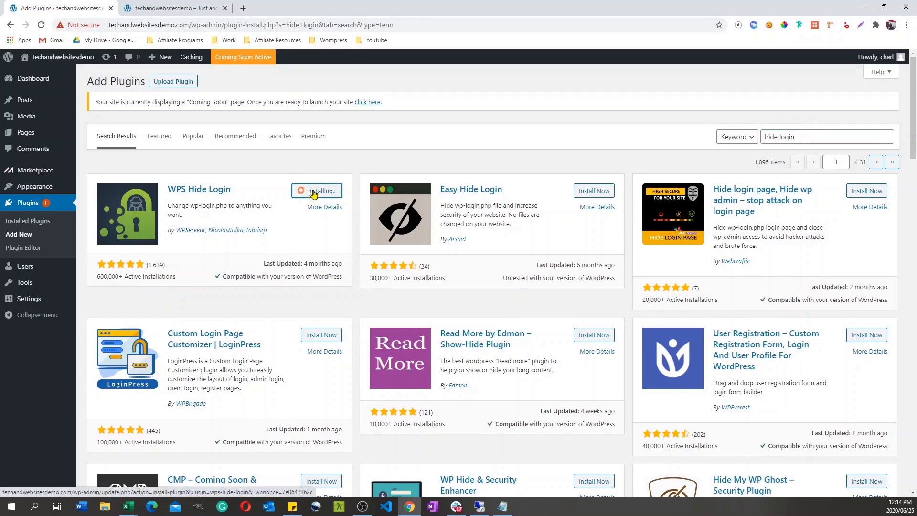
{"action": "left_click", "coordinate": [325, 191]}
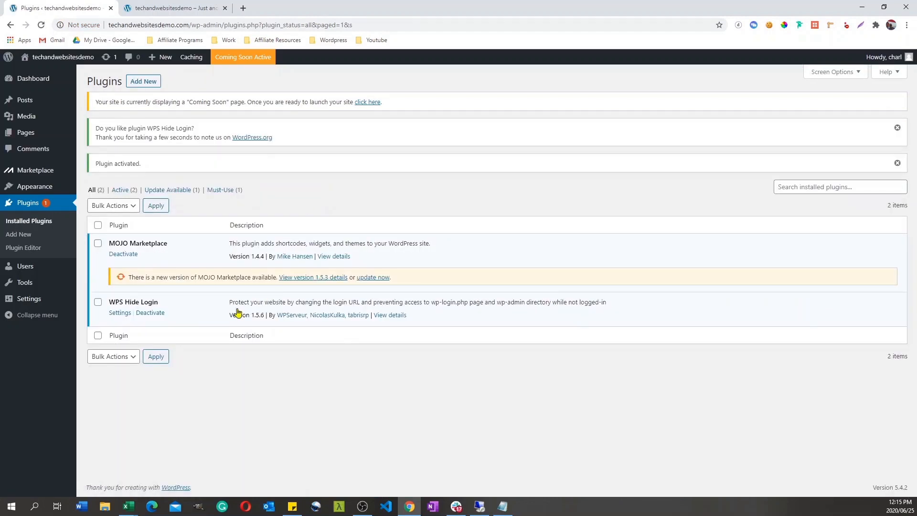
{"action": "left_click", "coordinate": [120, 313]}
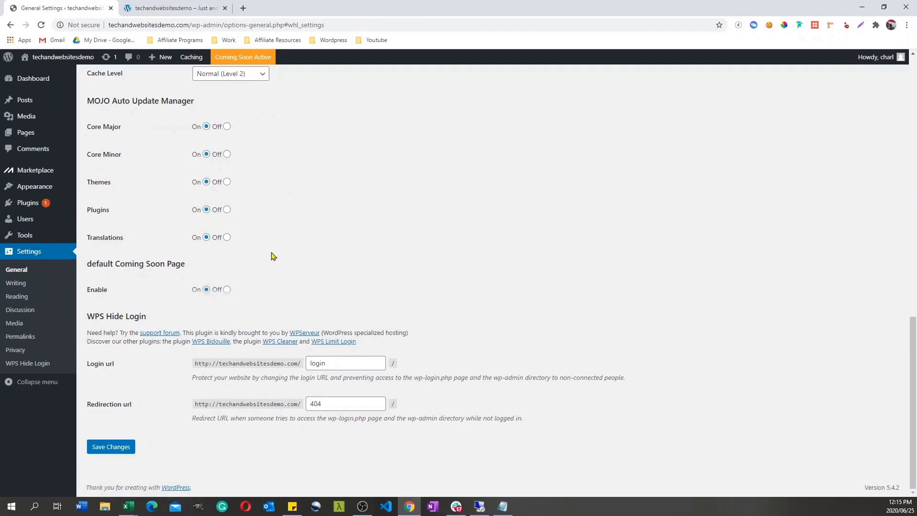
{"action": "double_click", "coordinate": [335, 368]}
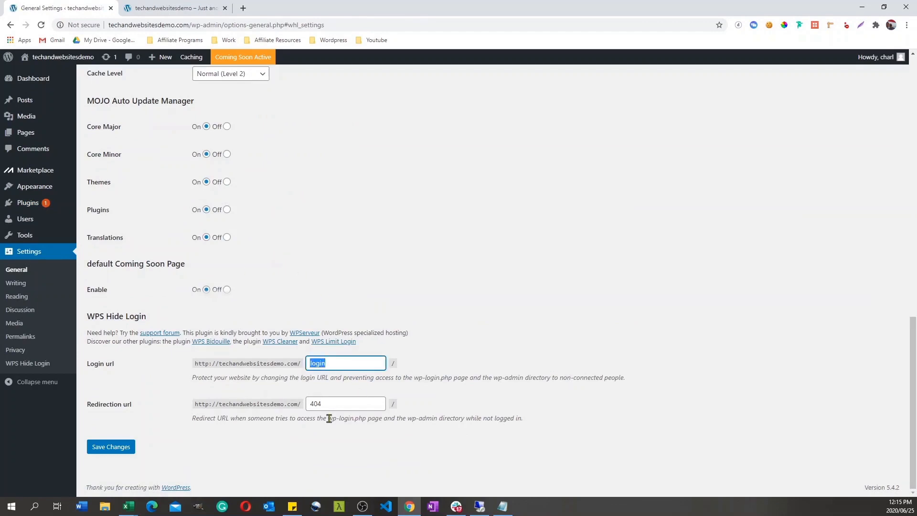
{"action": "key", "text": "BackSpace"}
{"action": "type", "text": "hjfgbherbgoerngfiebng"}
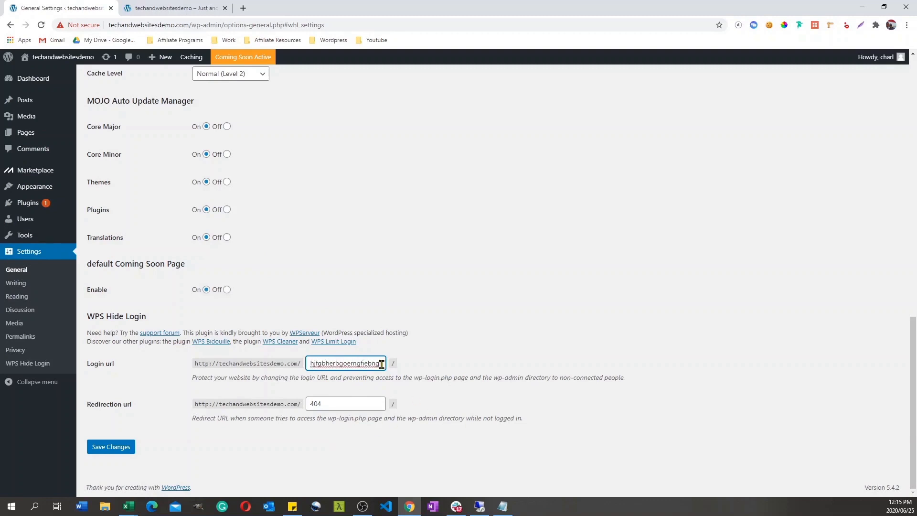
{"action": "left_click_drag", "start_coordinate": [384, 366], "coordinate": [306, 367]}
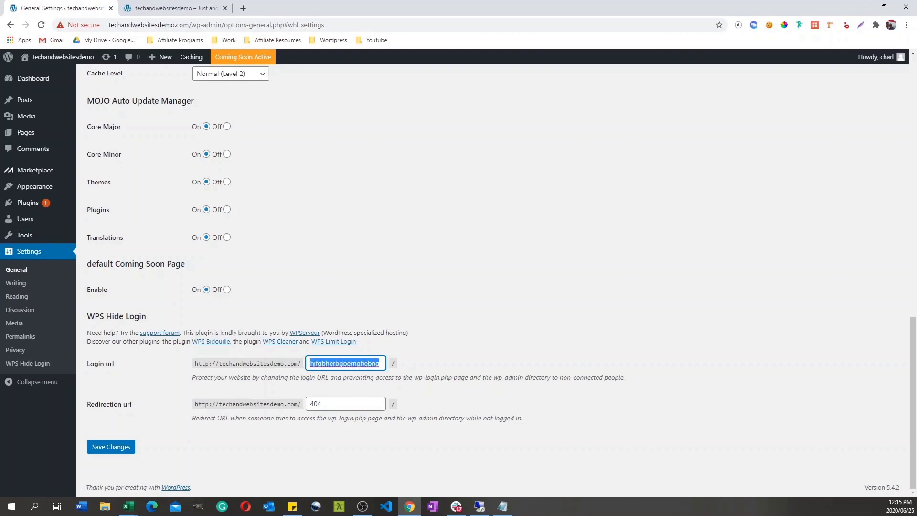
{"action": "key", "text": "alt+Tab"}
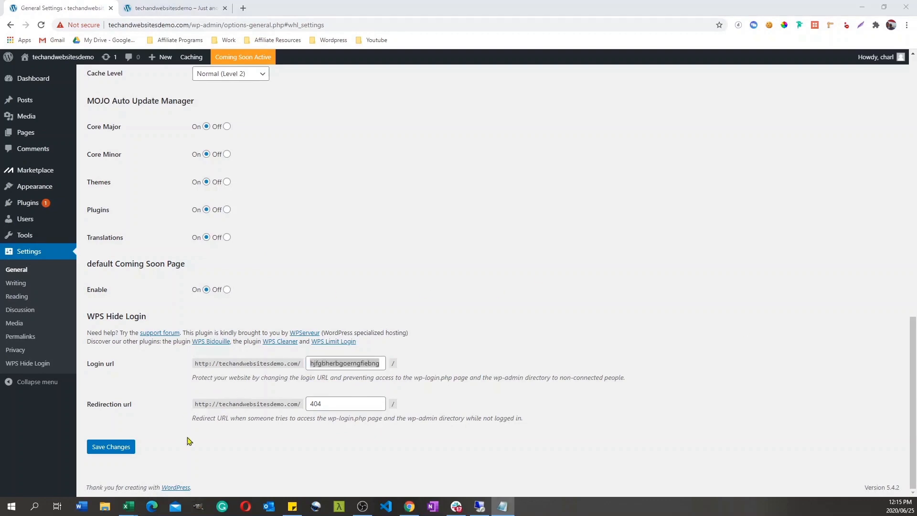
{"action": "left_click", "coordinate": [117, 452]}
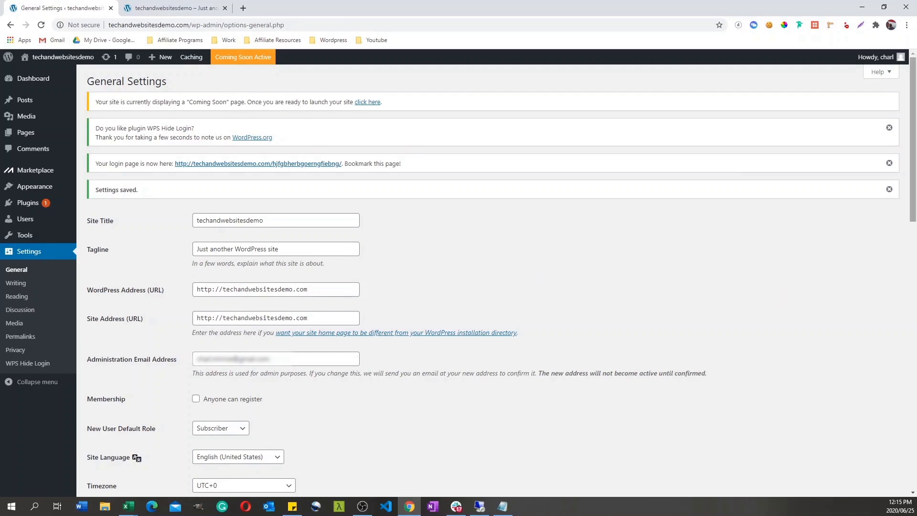
Step: Change the site's permalink structure to Post name and save the changes
{"action": "left_click_drag", "start_coordinate": [913, 210], "coordinate": [862, 252]}
{"action": "scroll", "coordinate": [861, 248], "scroll_direction": "up", "scroll_amount": 3}
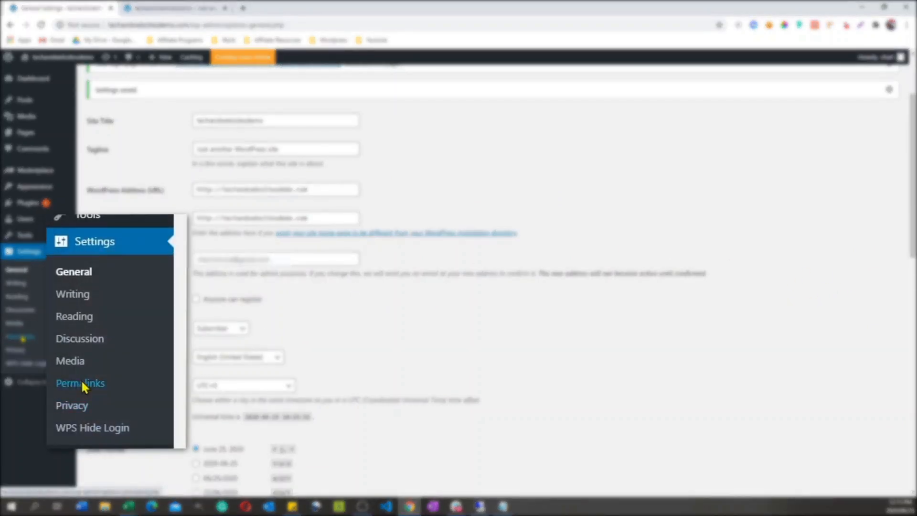
{"action": "left_click", "coordinate": [21, 340]}
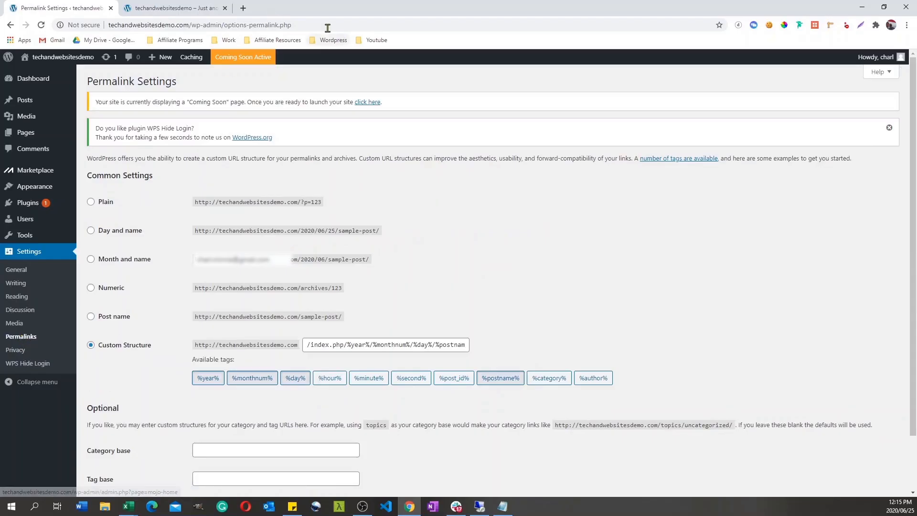
{"action": "left_click", "coordinate": [327, 26]}
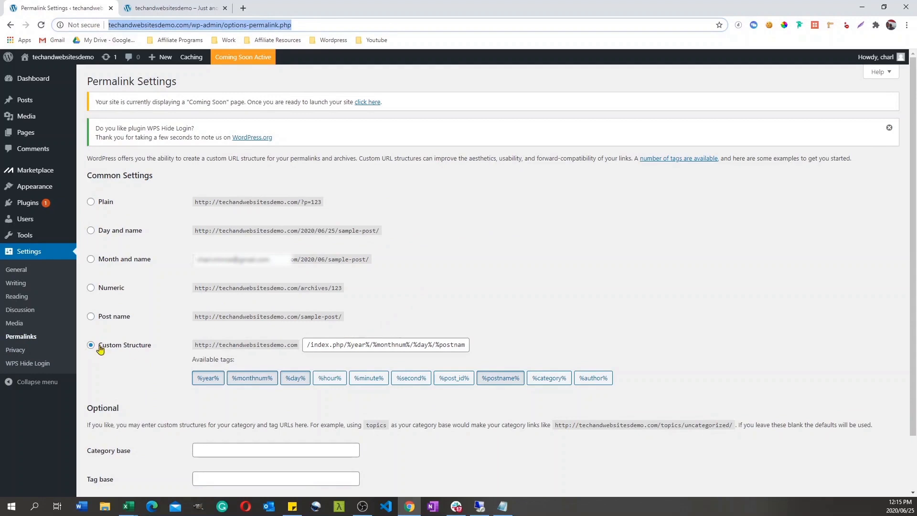
{"action": "left_click_drag", "start_coordinate": [311, 346], "coordinate": [485, 341]}
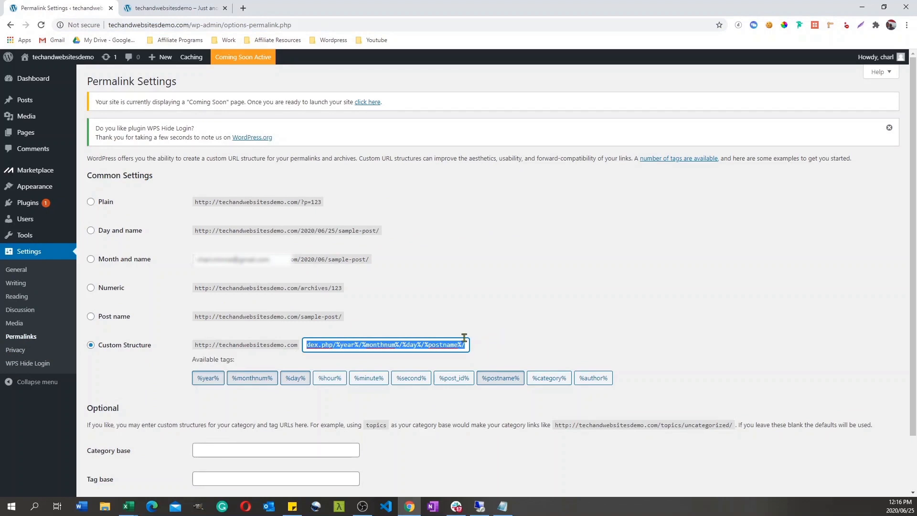
{"action": "left_click", "coordinate": [91, 230]}
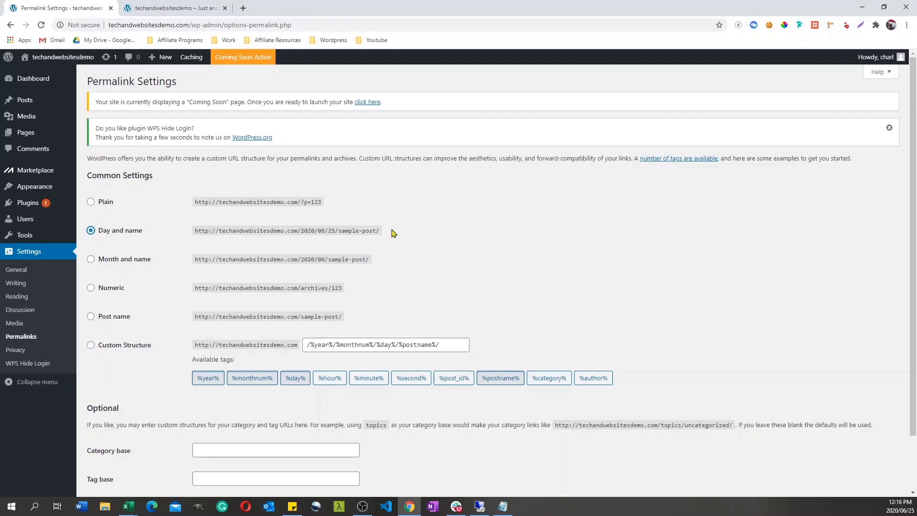
{"action": "left_click", "coordinate": [90, 319]}
{"action": "left_click_drag", "start_coordinate": [339, 316], "coordinate": [209, 318]}
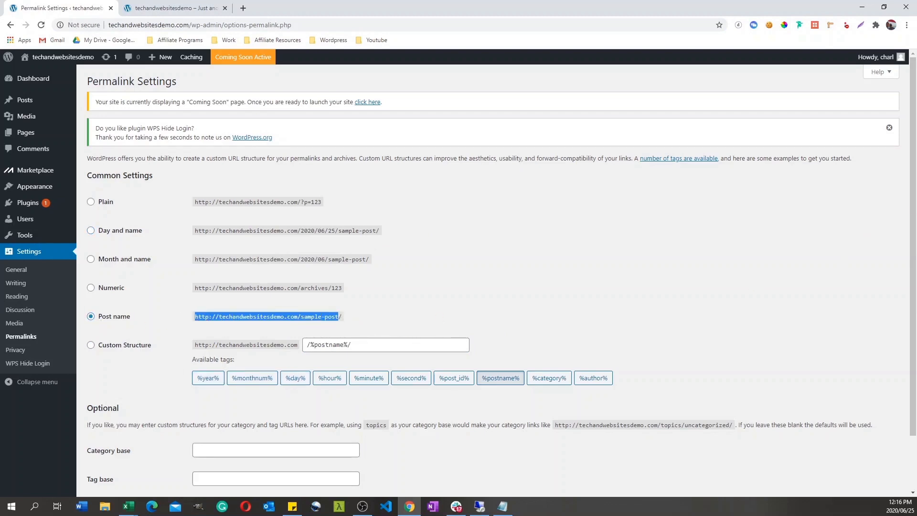
{"action": "left_click_drag", "start_coordinate": [914, 247], "coordinate": [914, 304]}
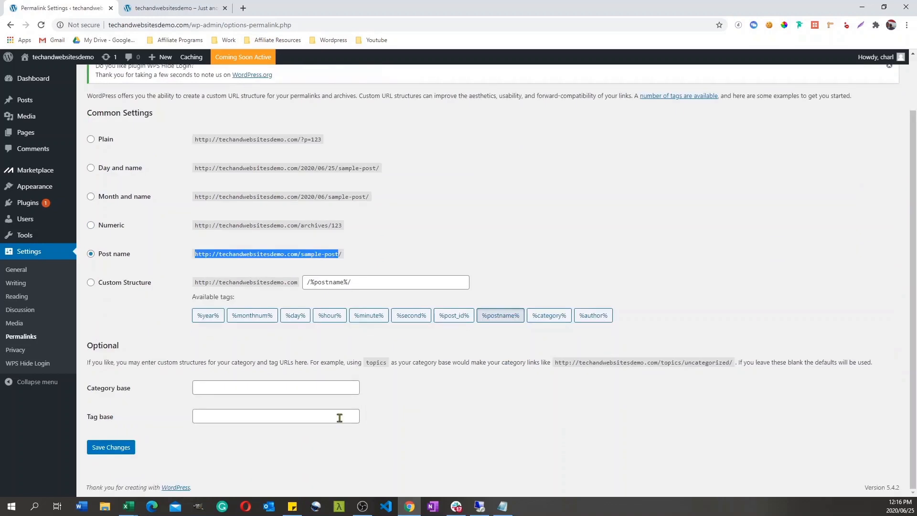
{"action": "left_click", "coordinate": [113, 448]}
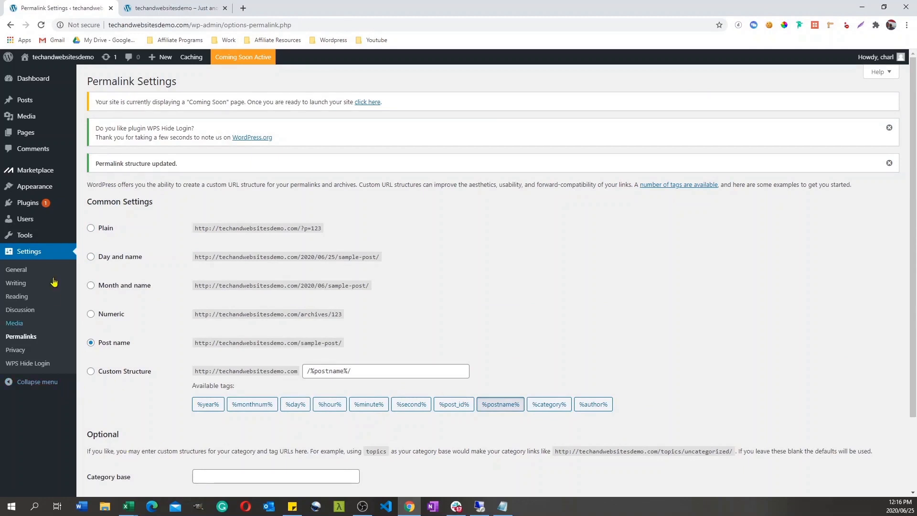
Step: Search the WordPress theme directory for "astra", then install and activate the Astra theme
{"action": "mouse_move", "coordinate": [39, 189]}
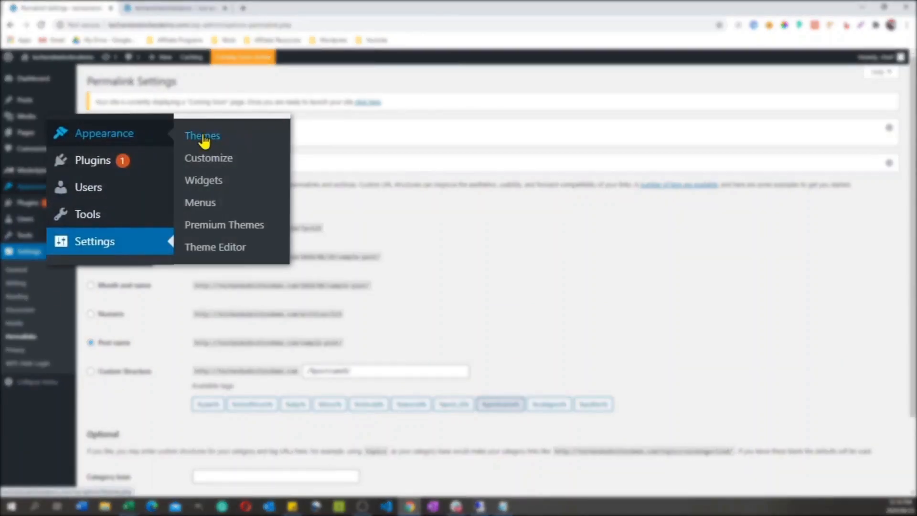
{"action": "left_click", "coordinate": [202, 139]}
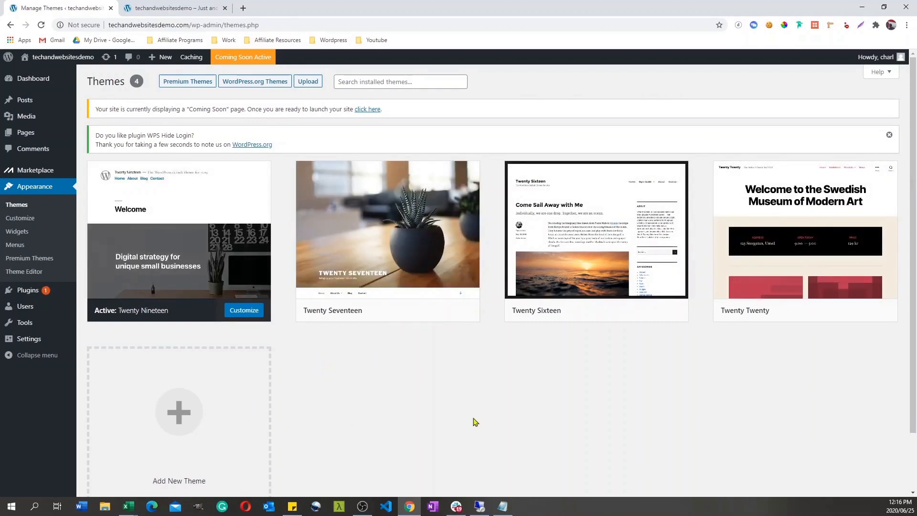
{"action": "left_click", "coordinate": [176, 415]}
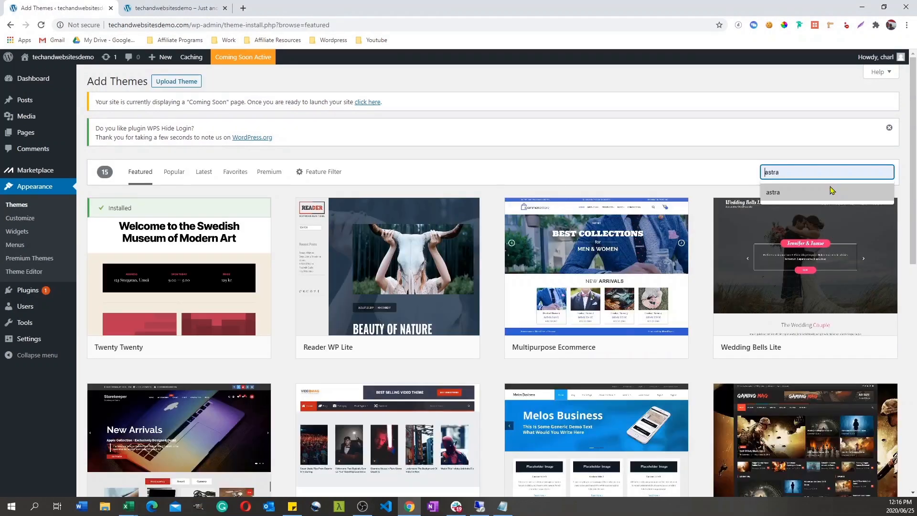
{"action": "left_click", "coordinate": [832, 190]}
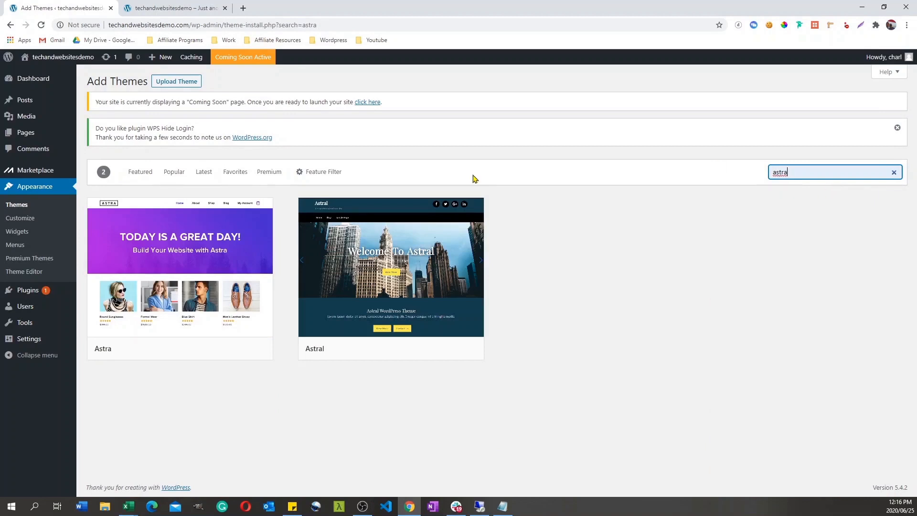
{"action": "left_click", "coordinate": [215, 349]}
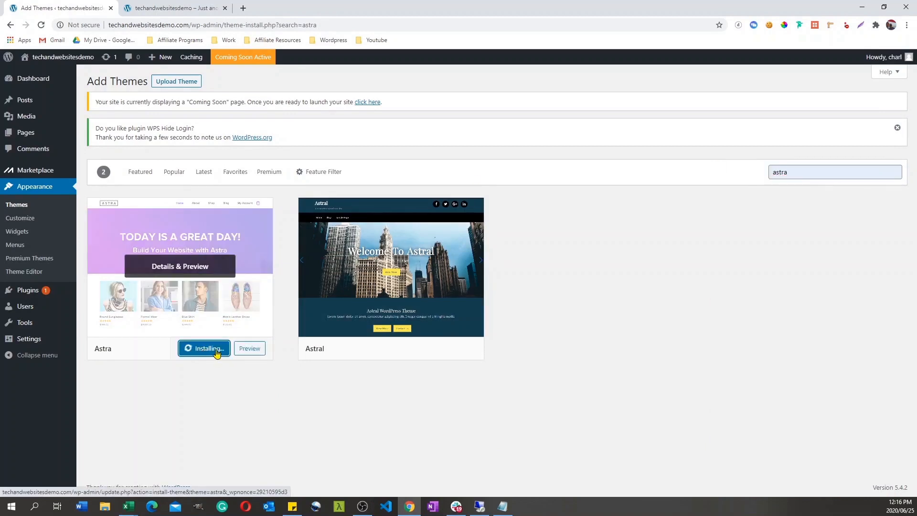
{"action": "left_click", "coordinate": [200, 350]}
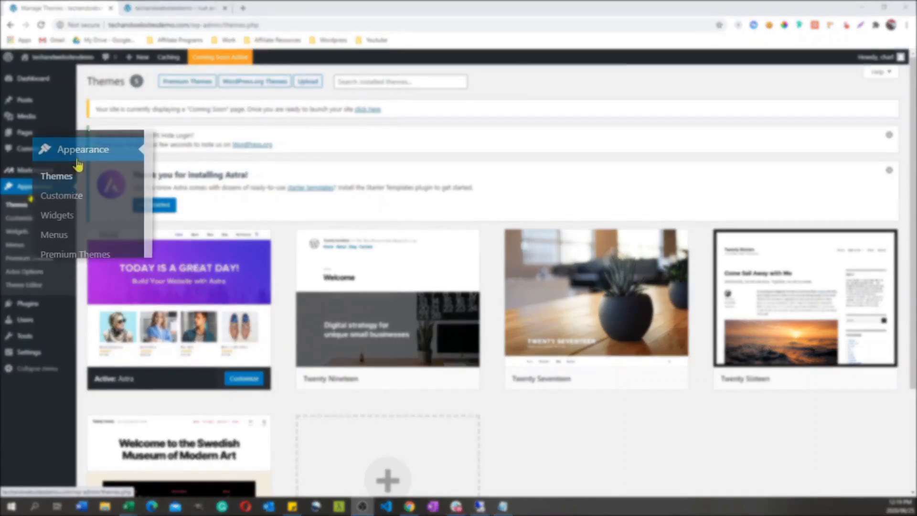
Step: Install the starter template importer plugin from the Astra options and choose Elementor as the page builder
{"action": "left_click", "coordinate": [32, 277]}
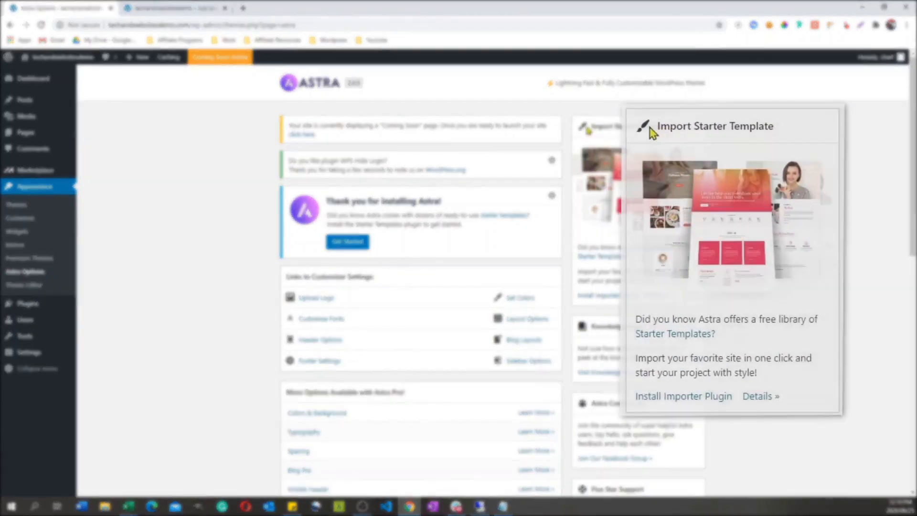
{"action": "left_click", "coordinate": [717, 411]}
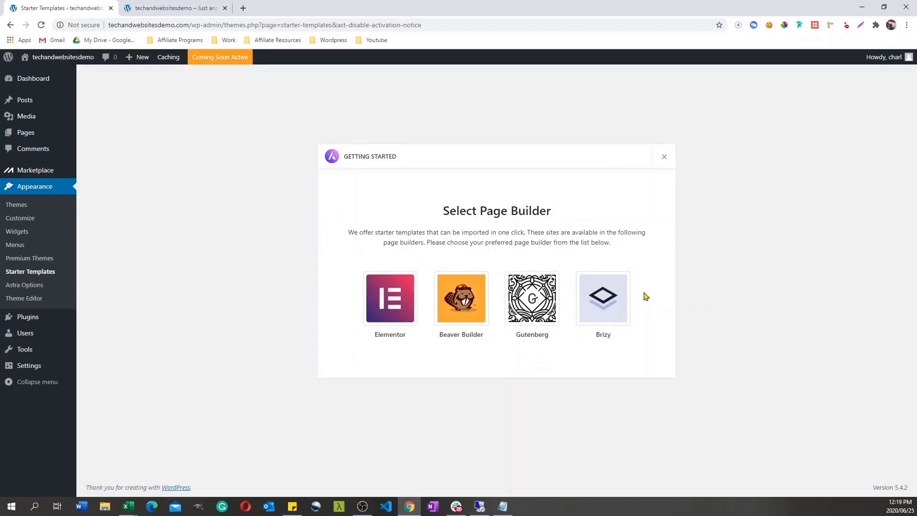
{"action": "left_click", "coordinate": [395, 306]}
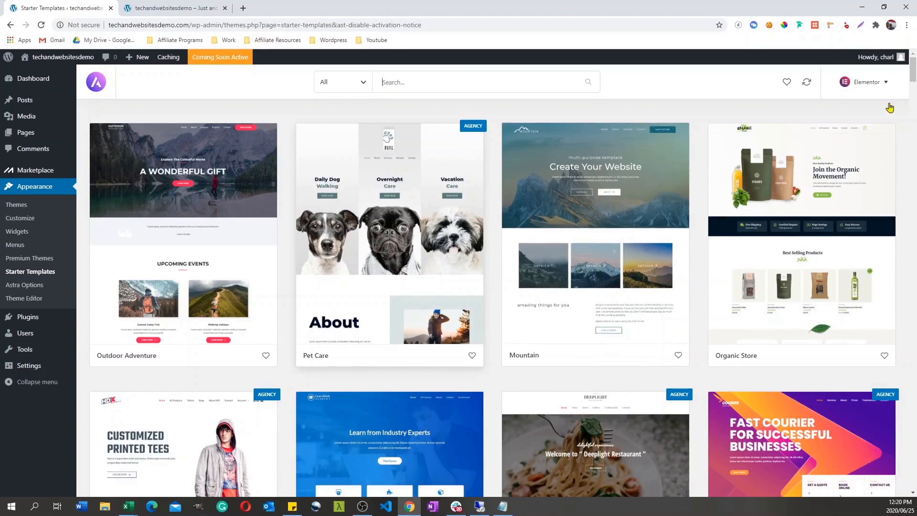
Step: Filter the starter template library to show only Free templates across all categories
{"action": "scroll", "coordinate": [913, 103], "scroll_direction": "down", "scroll_amount": 6}
{"action": "scroll", "coordinate": [494, 298], "scroll_direction": "down", "scroll_amount": 4}
{"action": "scroll", "coordinate": [494, 298], "scroll_direction": "up", "scroll_amount": 9}
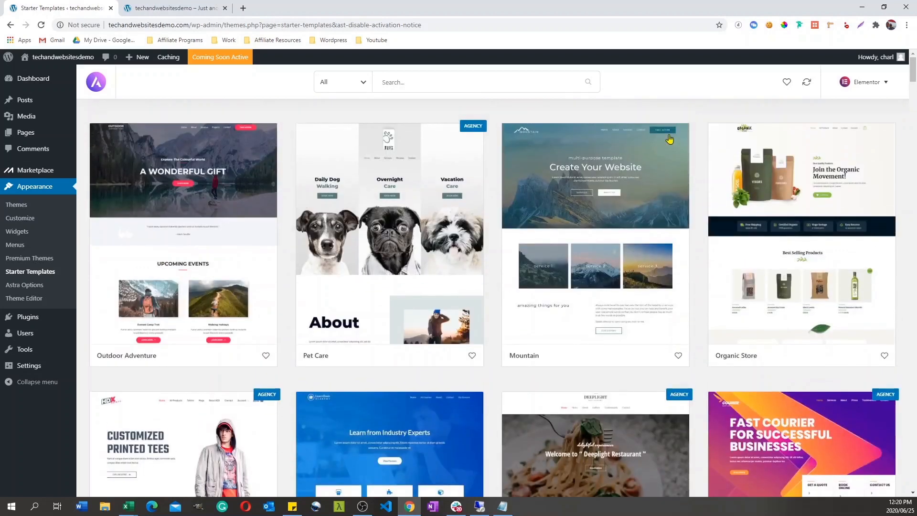
{"action": "left_click", "coordinate": [366, 85]}
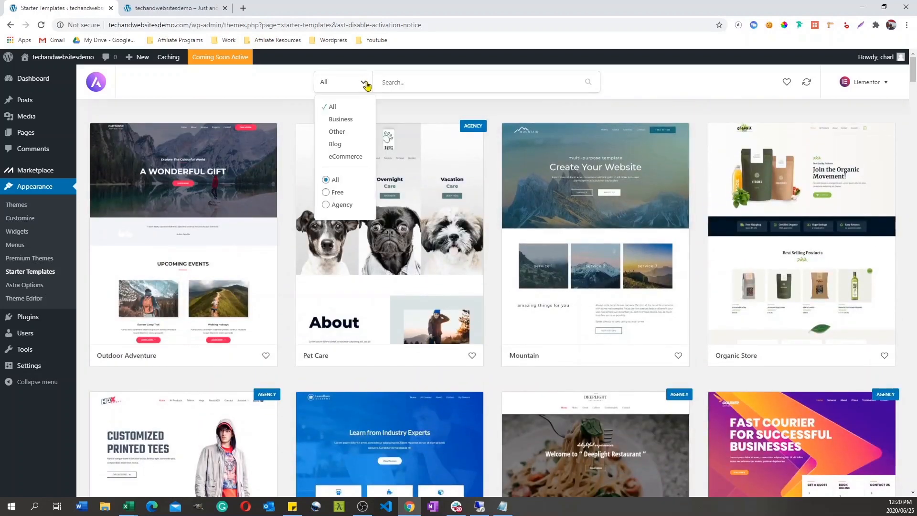
{"action": "left_click", "coordinate": [326, 193]}
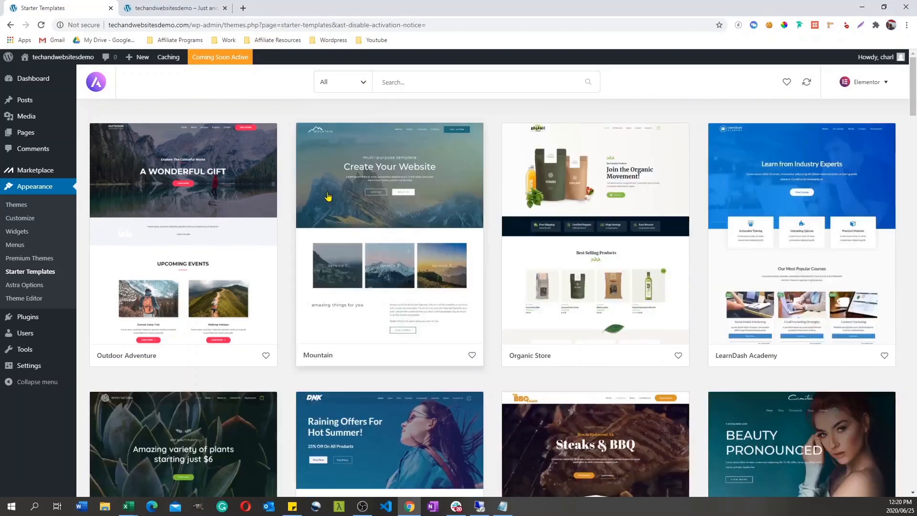
{"action": "left_click", "coordinate": [367, 82]}
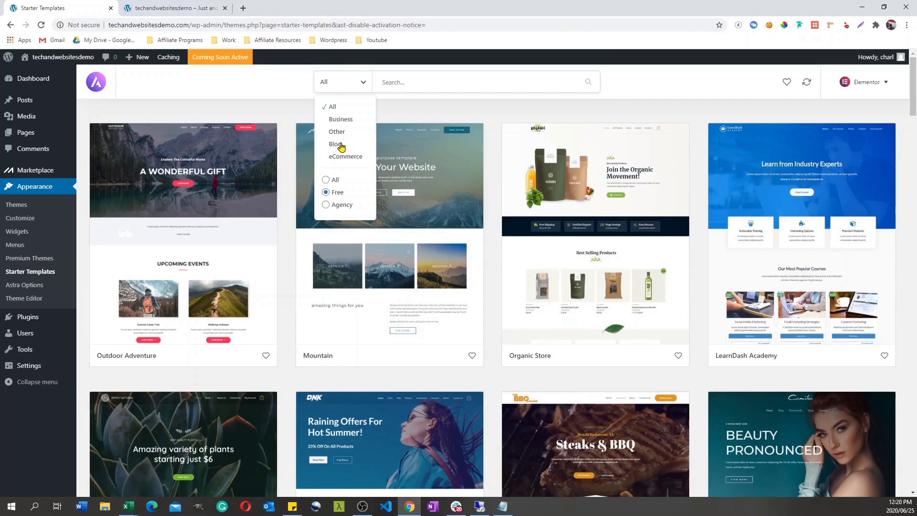
{"action": "left_click", "coordinate": [472, 113]}
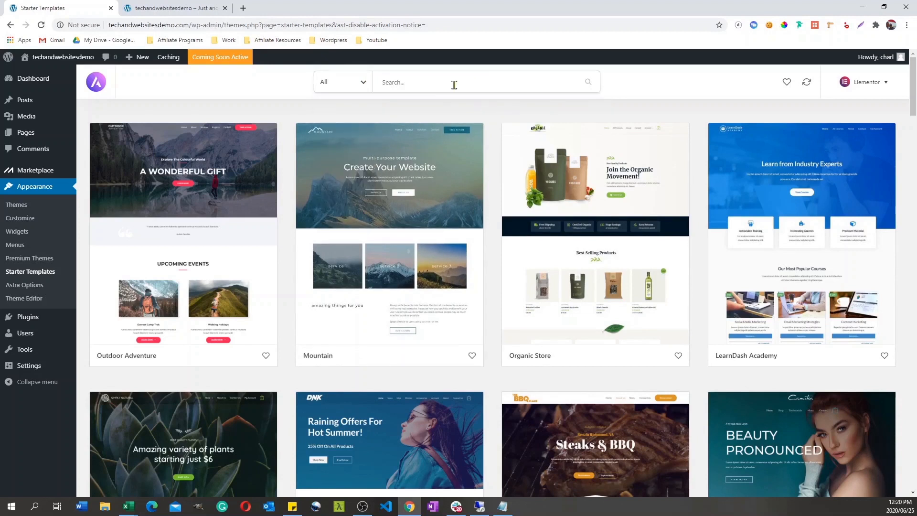
Step: Search the starter templates for "digital", open the Digital Agency template and choose to import the complete site
{"action": "left_click", "coordinate": [425, 85]}
{"action": "type", "text": "digital"}
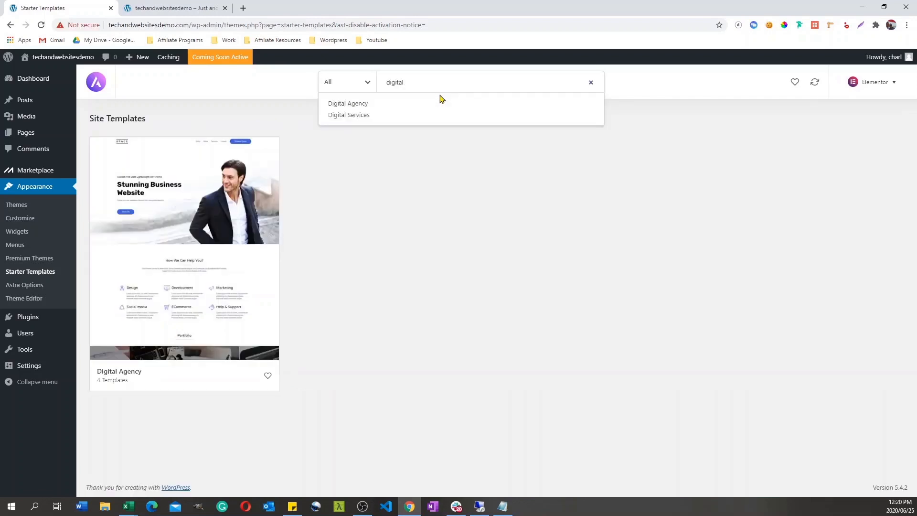
{"action": "left_click", "coordinate": [196, 233]}
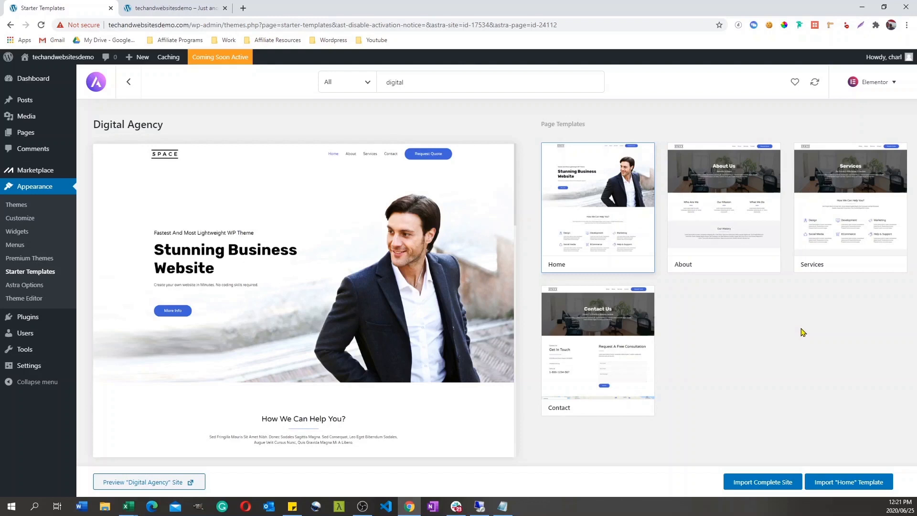
{"action": "left_click", "coordinate": [770, 489]}
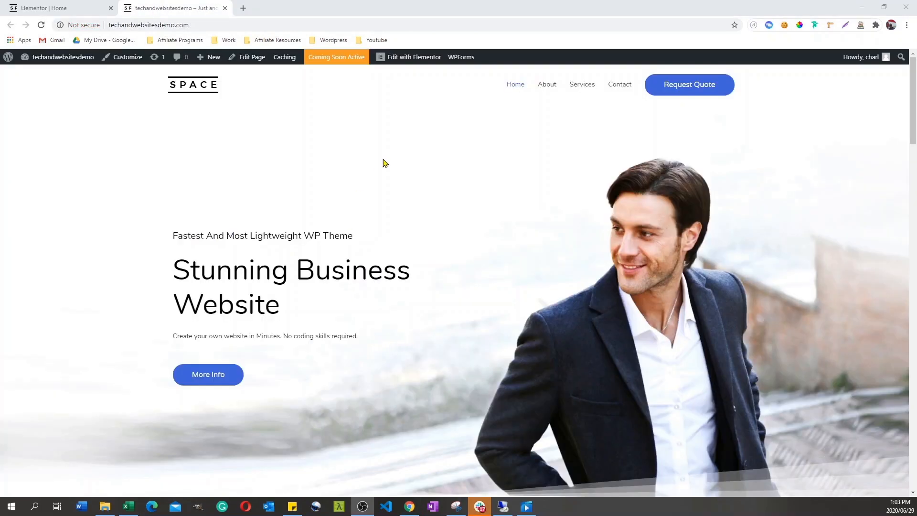
Step: Look through the imported homepage from the hero section down to the team section and back
{"action": "scroll", "coordinate": [459, 280], "scroll_direction": "down", "scroll_amount": 5}
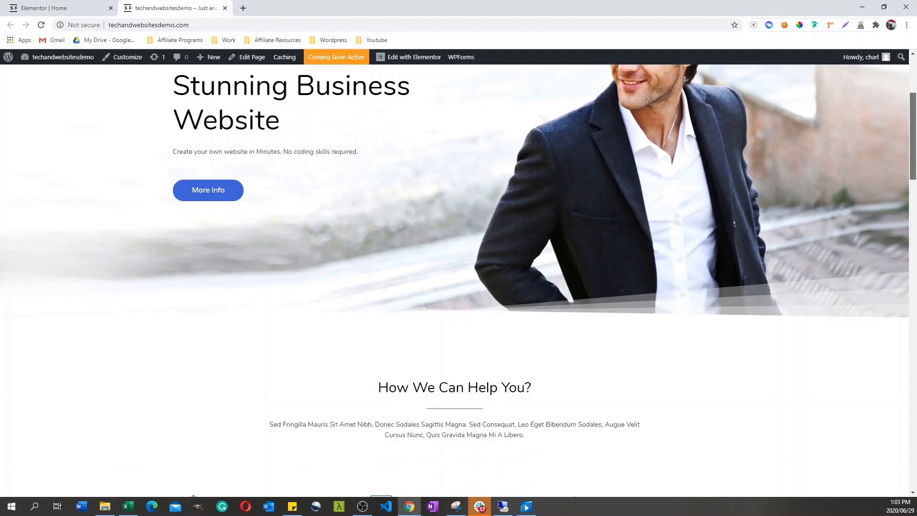
{"action": "scroll", "coordinate": [458, 281], "scroll_direction": "down", "scroll_amount": 2}
{"action": "scroll", "coordinate": [458, 280], "scroll_direction": "down", "scroll_amount": 5}
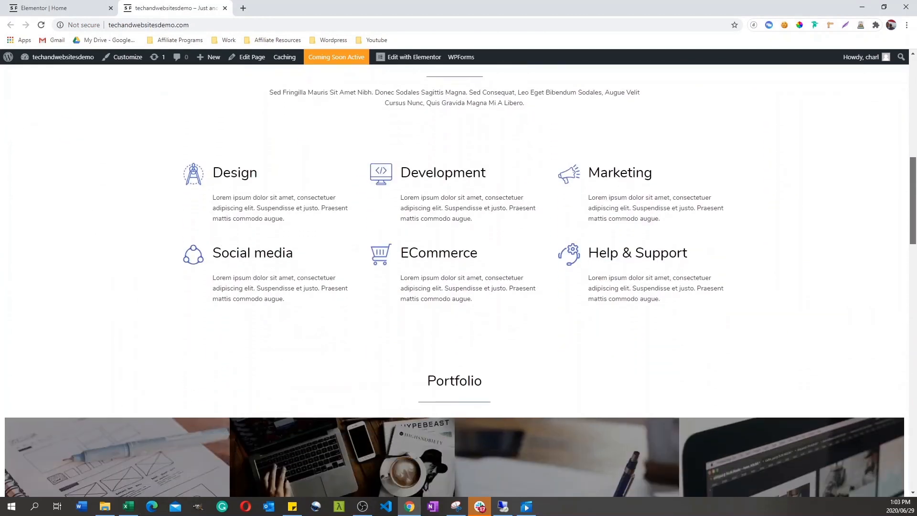
{"action": "scroll", "coordinate": [459, 280], "scroll_direction": "down", "scroll_amount": 5}
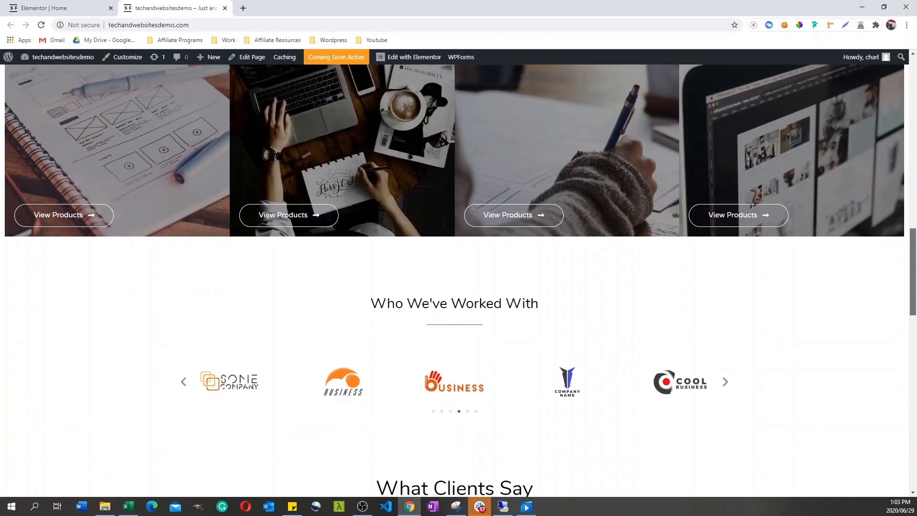
{"action": "scroll", "coordinate": [459, 280], "scroll_direction": "down", "scroll_amount": 2}
{"action": "scroll", "coordinate": [911, 335], "scroll_direction": "down", "scroll_amount": 3}
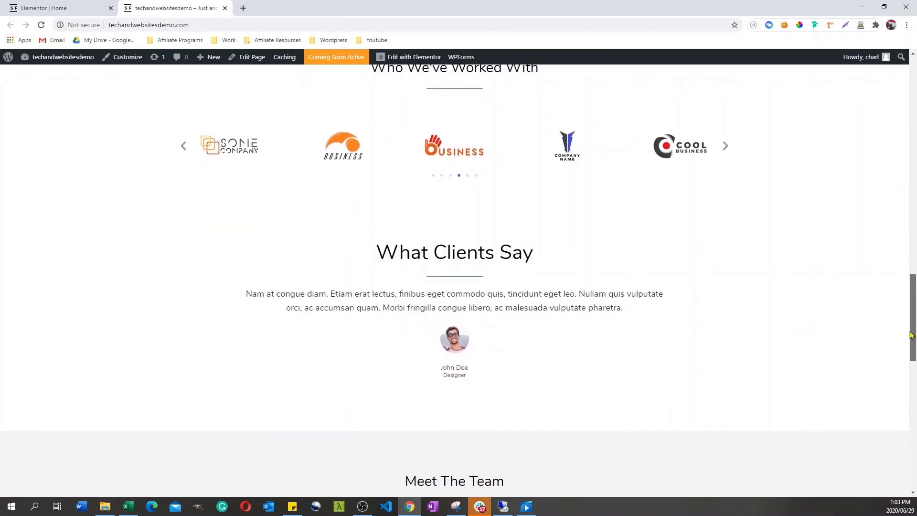
{"action": "left_click_drag", "start_coordinate": [910, 336], "coordinate": [908, 142]}
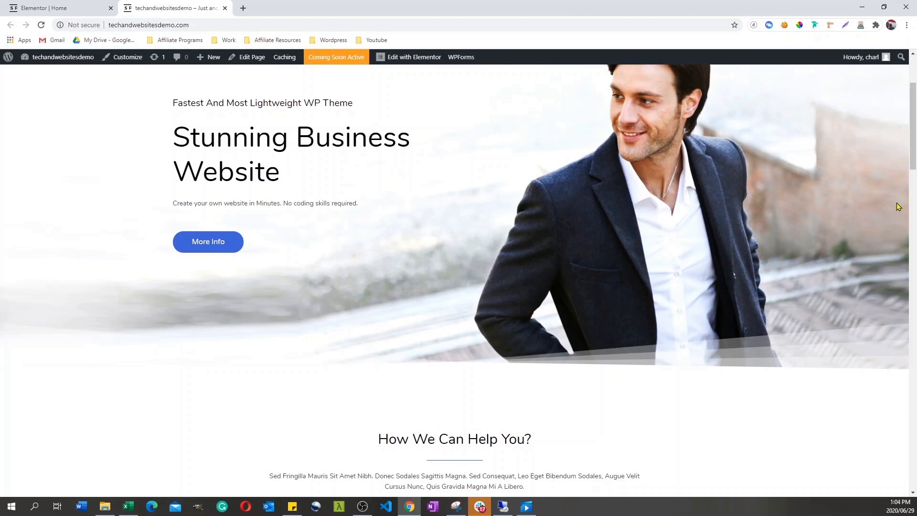
{"action": "scroll", "coordinate": [911, 143], "scroll_direction": "up", "scroll_amount": 3}
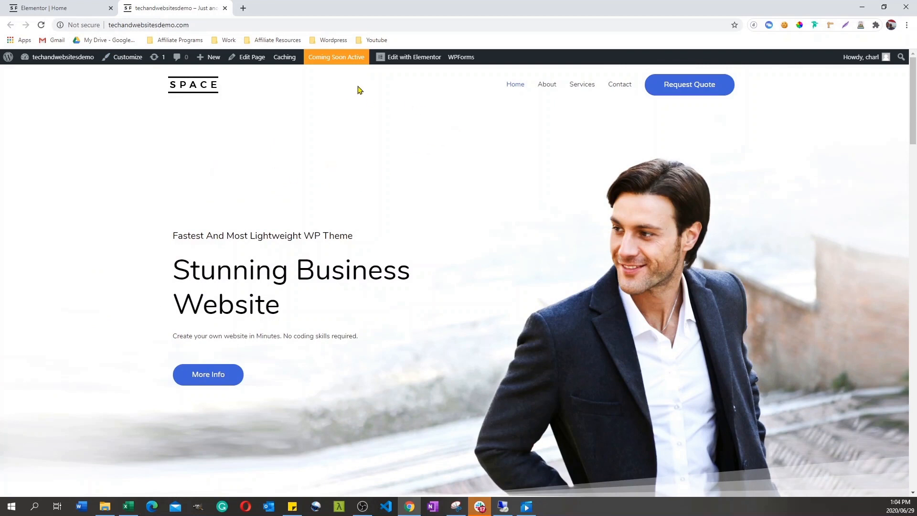
{"action": "left_click_drag", "start_coordinate": [909, 121], "coordinate": [913, 376]}
{"action": "scroll", "coordinate": [905, 323], "scroll_direction": "up", "scroll_amount": 12}
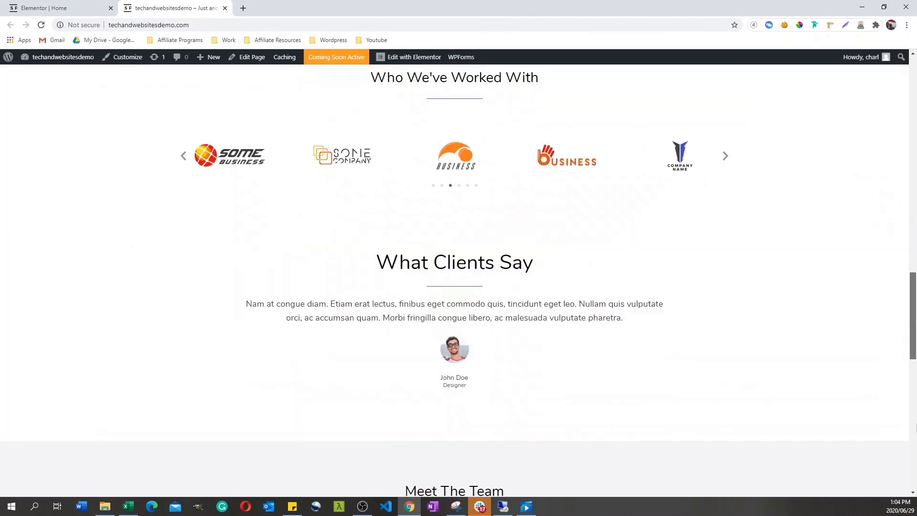
{"action": "scroll", "coordinate": [894, 311], "scroll_direction": "up", "scroll_amount": 15}
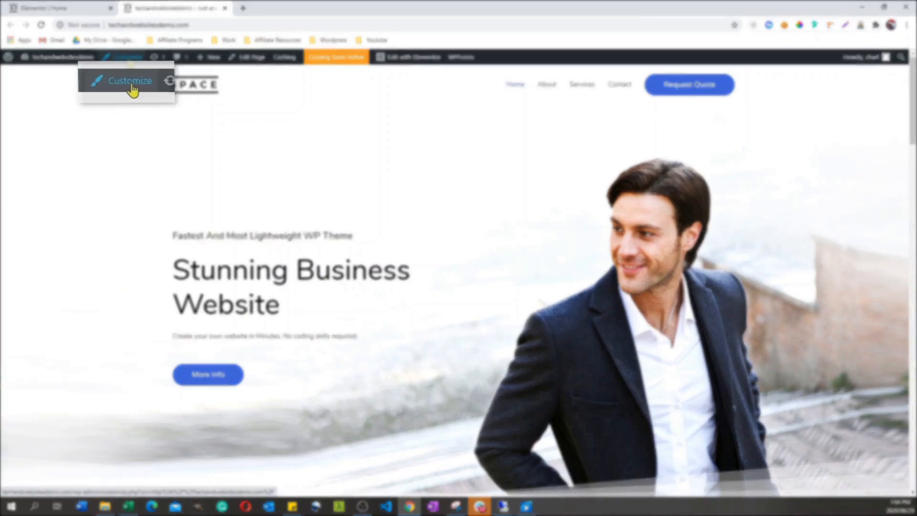
Step: Open the site customizer and review the global settings for base typography, headings and base colors
{"action": "left_click", "coordinate": [129, 58]}
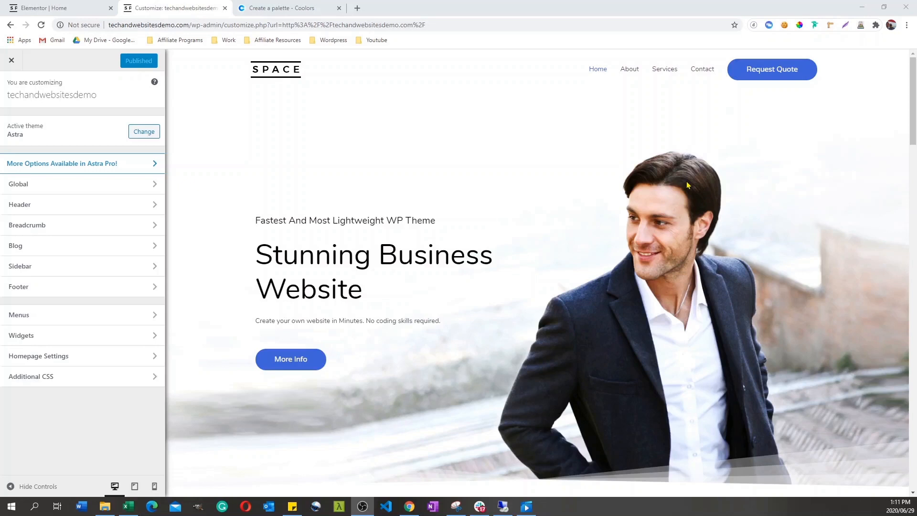
{"action": "left_click", "coordinate": [154, 185]}
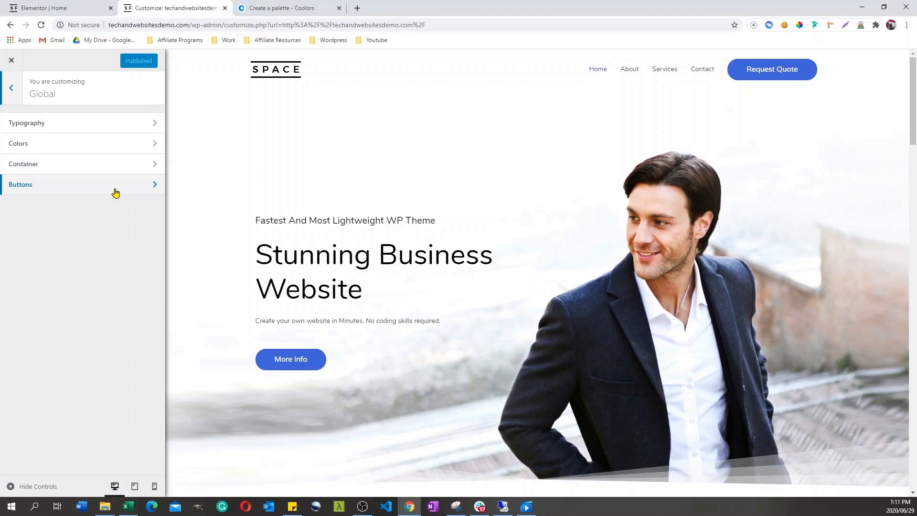
{"action": "left_click", "coordinate": [154, 125]}
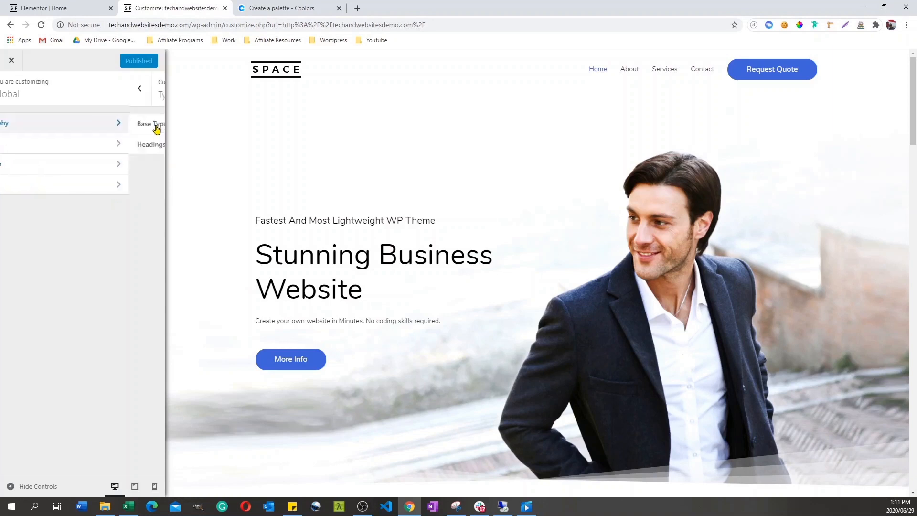
{"action": "left_click", "coordinate": [155, 128]}
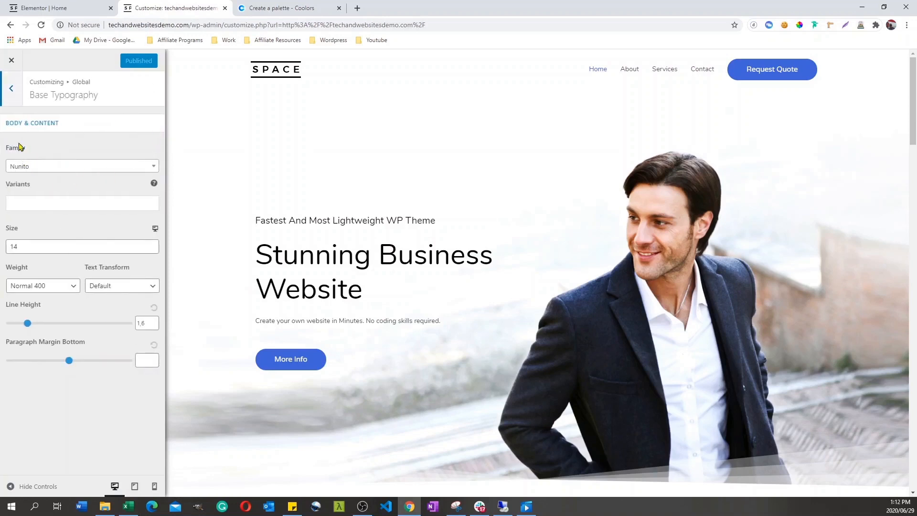
{"action": "left_click", "coordinate": [53, 172]}
{"action": "left_click", "coordinate": [72, 153]}
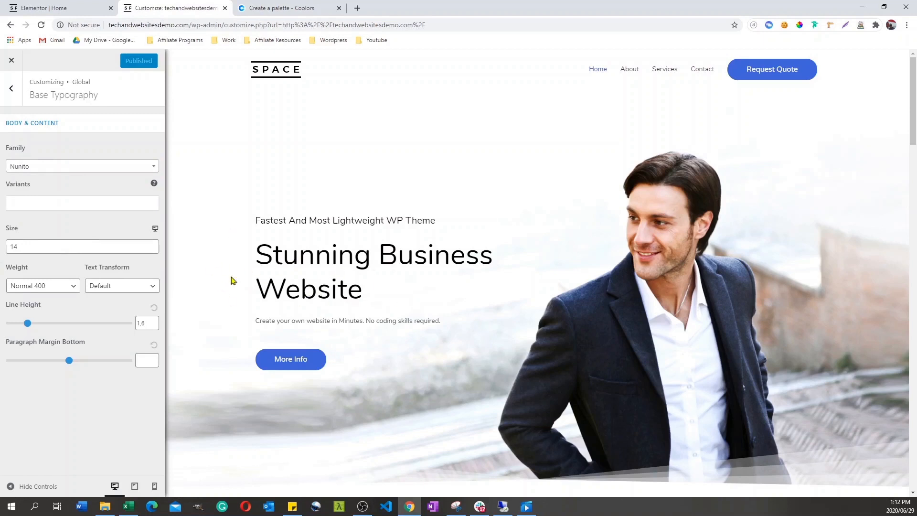
{"action": "left_click", "coordinate": [11, 90]}
{"action": "left_click", "coordinate": [154, 146]}
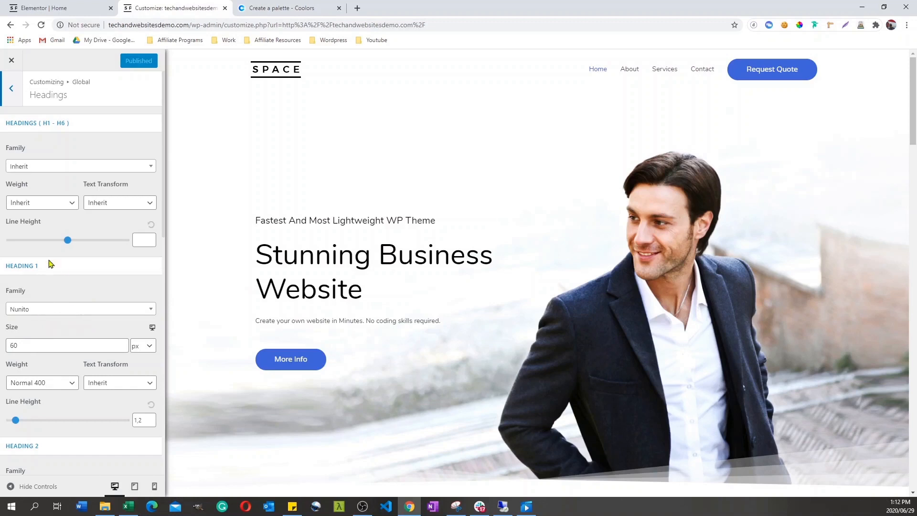
{"action": "left_click", "coordinate": [12, 90]}
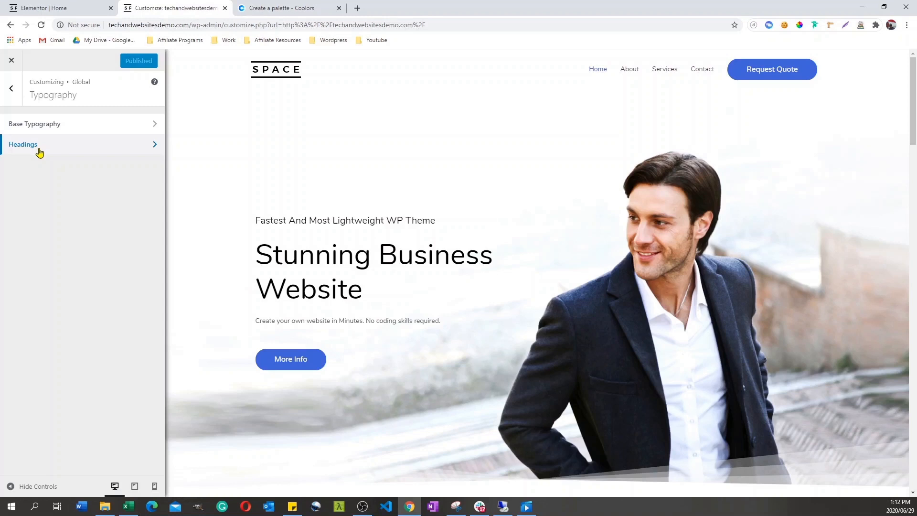
{"action": "left_click", "coordinate": [9, 94]}
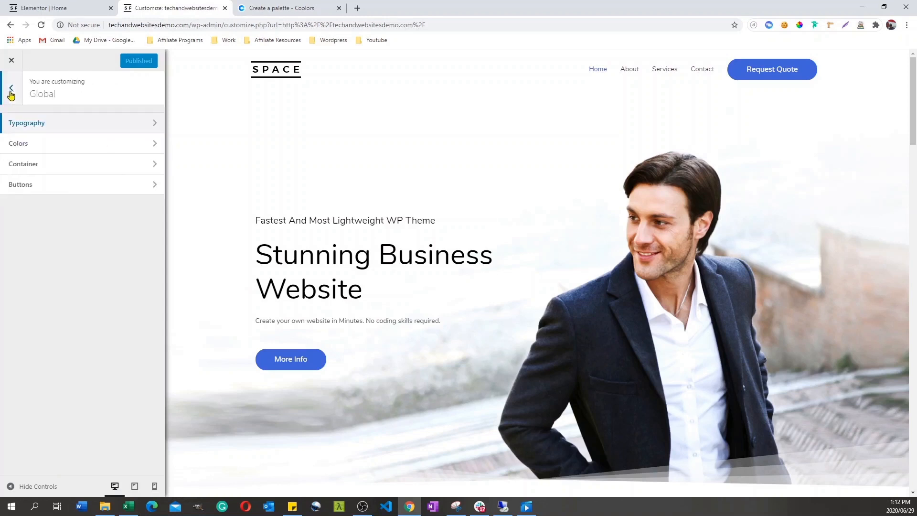
{"action": "left_click", "coordinate": [156, 145]}
{"action": "left_click", "coordinate": [158, 125]}
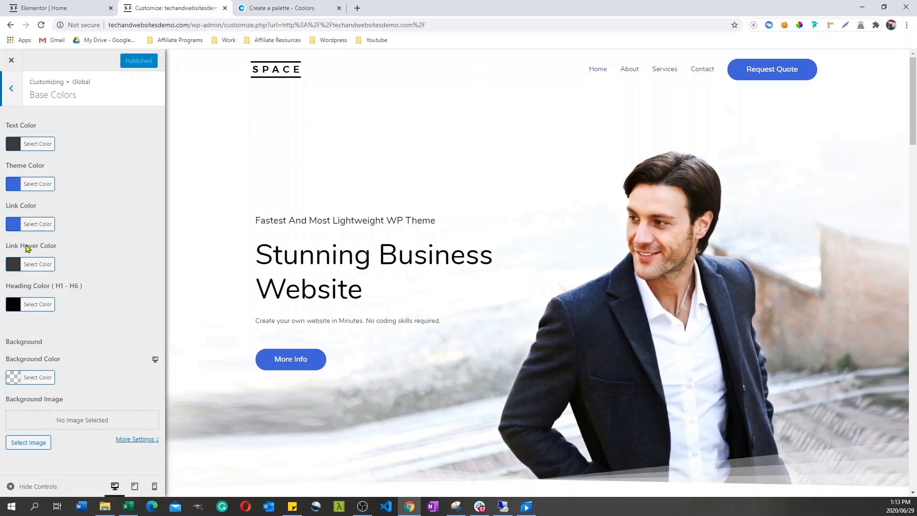
Step: Switch to Coolors, generate a new color palette and copy the hex code DABECA
{"action": "left_click", "coordinate": [281, 7]}
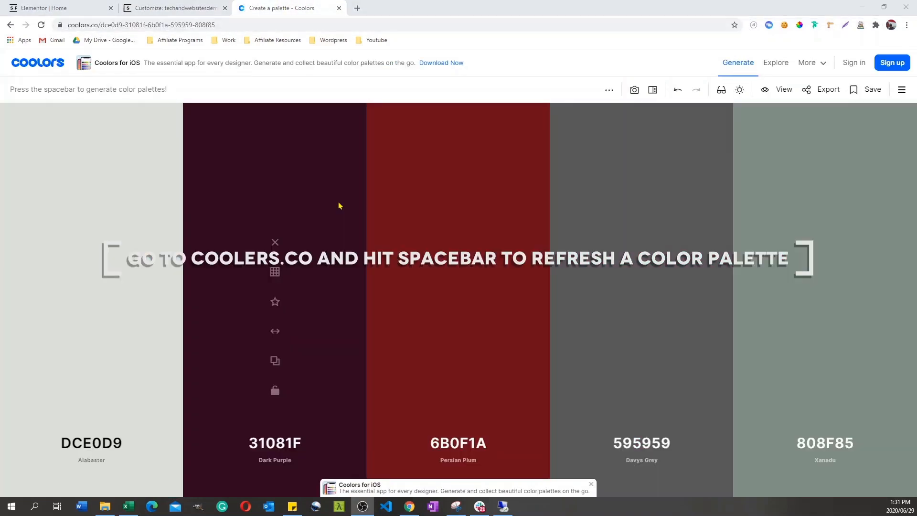
{"action": "left_click", "coordinate": [335, 194]}
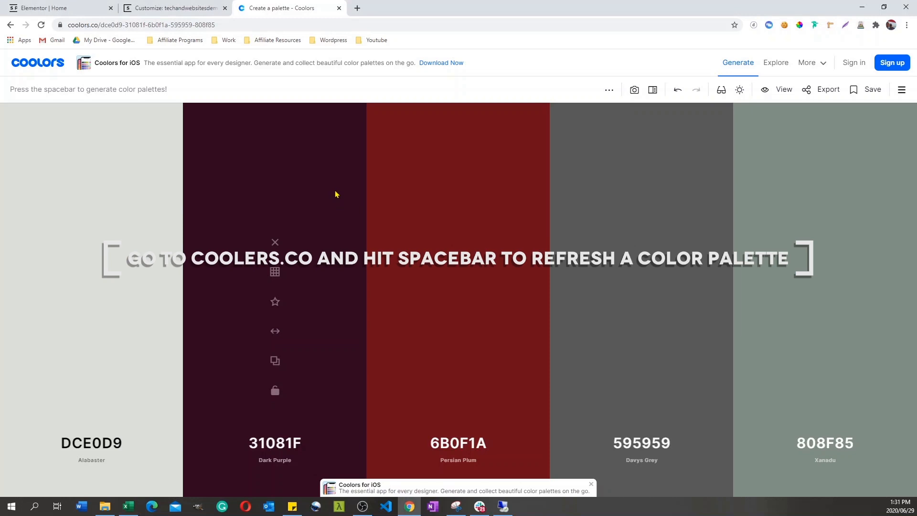
{"action": "key", "text": "space"}
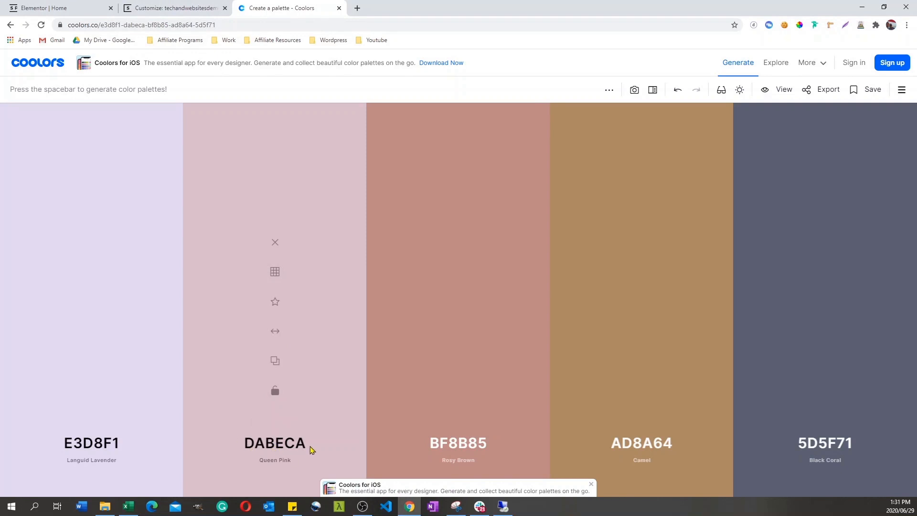
{"action": "left_click", "coordinate": [248, 449]}
{"action": "right_click", "coordinate": [236, 389]}
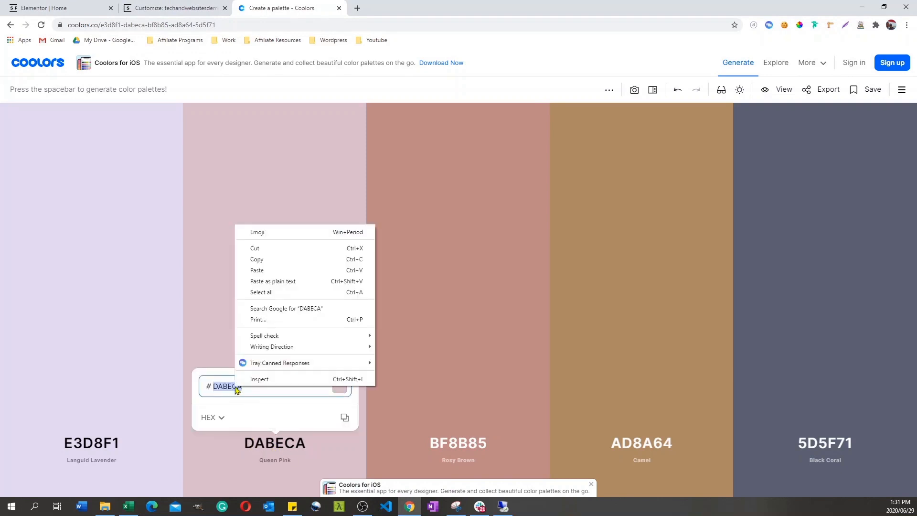
{"action": "left_click", "coordinate": [256, 260]}
Step: Return to the site customizer and review the global Base Colors and Buttons settings
{"action": "left_click", "coordinate": [152, 8]}
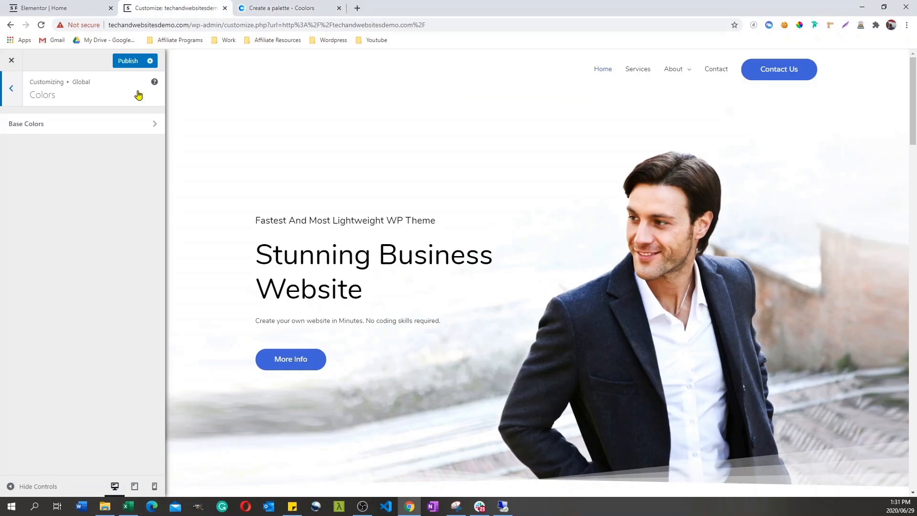
{"action": "left_click", "coordinate": [151, 126]}
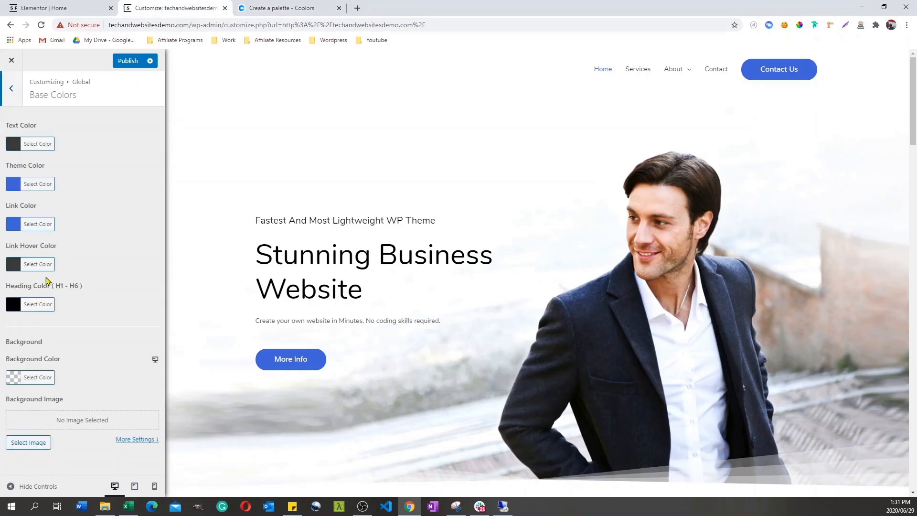
{"action": "left_click", "coordinate": [11, 90]}
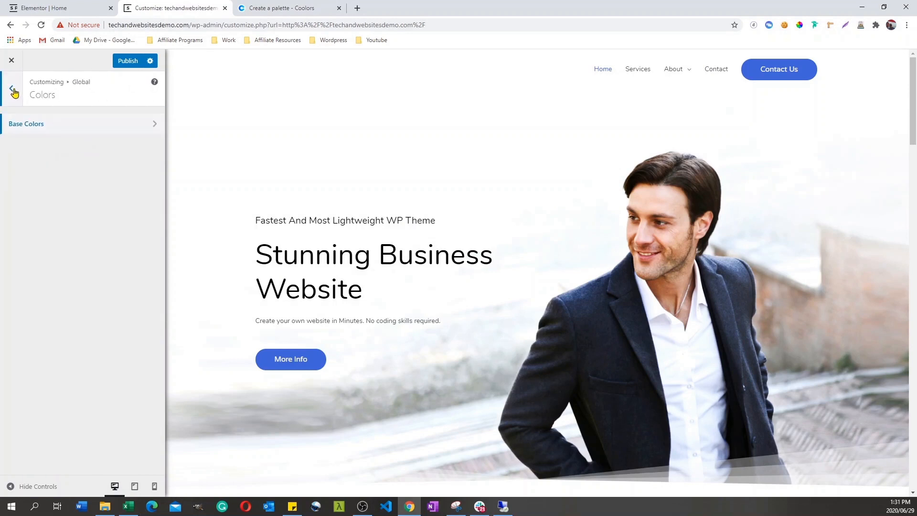
{"action": "left_click", "coordinate": [11, 90]}
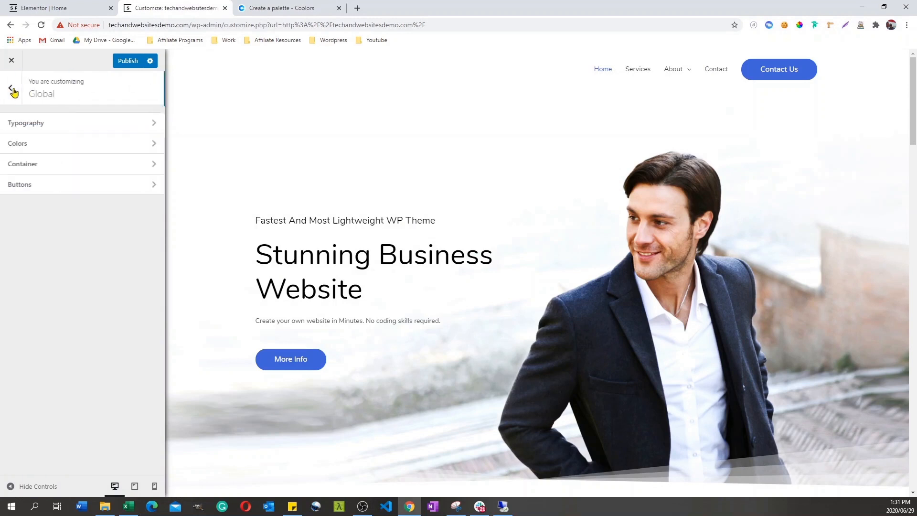
{"action": "left_click", "coordinate": [154, 186]}
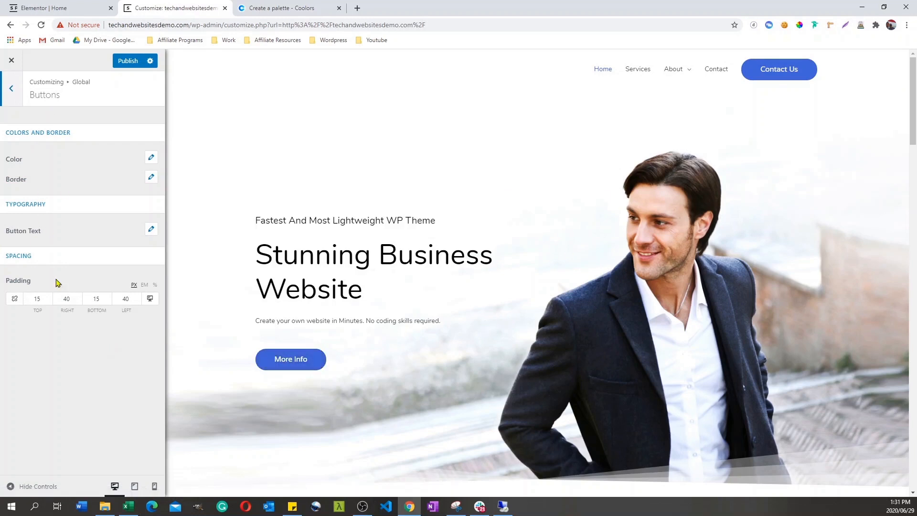
{"action": "left_click", "coordinate": [12, 89]}
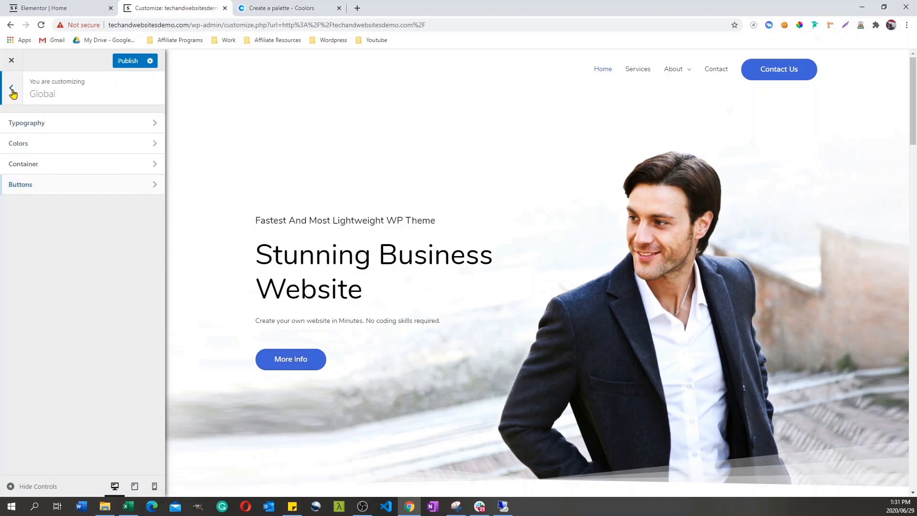
{"action": "left_click", "coordinate": [13, 92]}
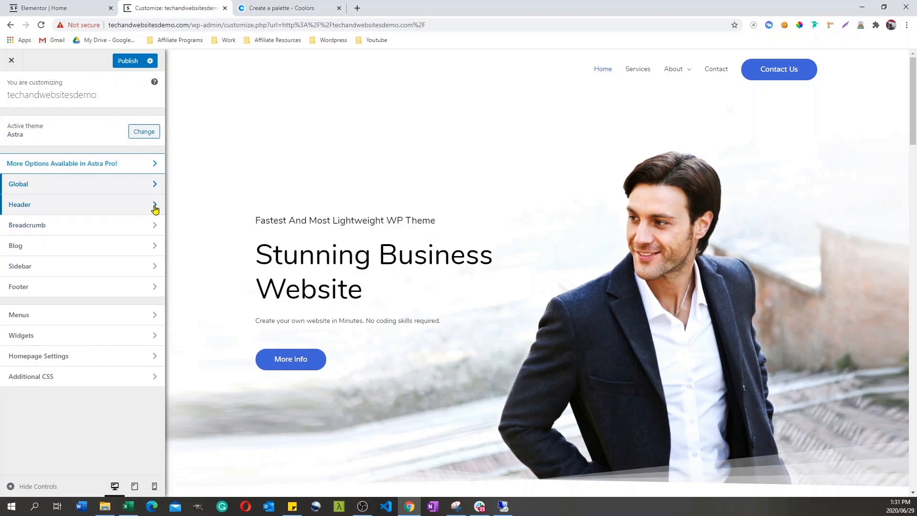
Step: Set the header's site logo to the SPACE image cropped-space-logo-free-img.png from the media library
{"action": "left_click", "coordinate": [155, 207]}
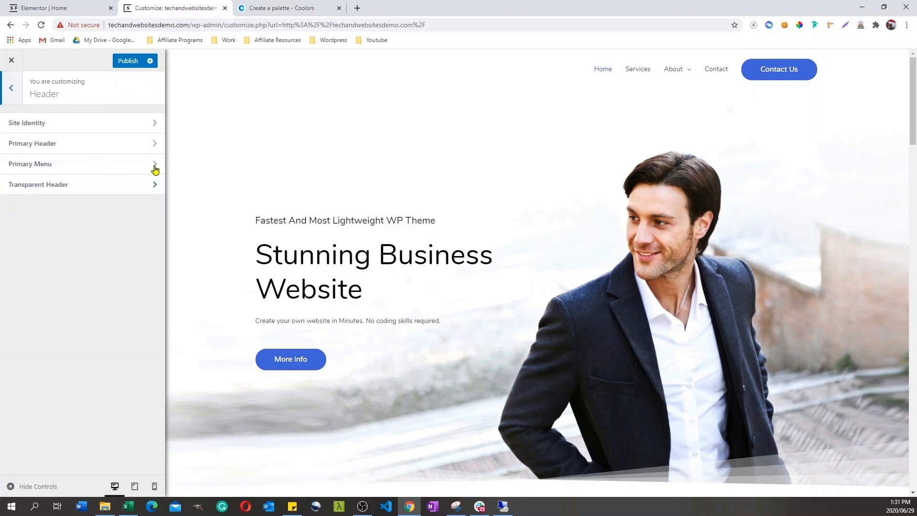
{"action": "left_click", "coordinate": [155, 124]}
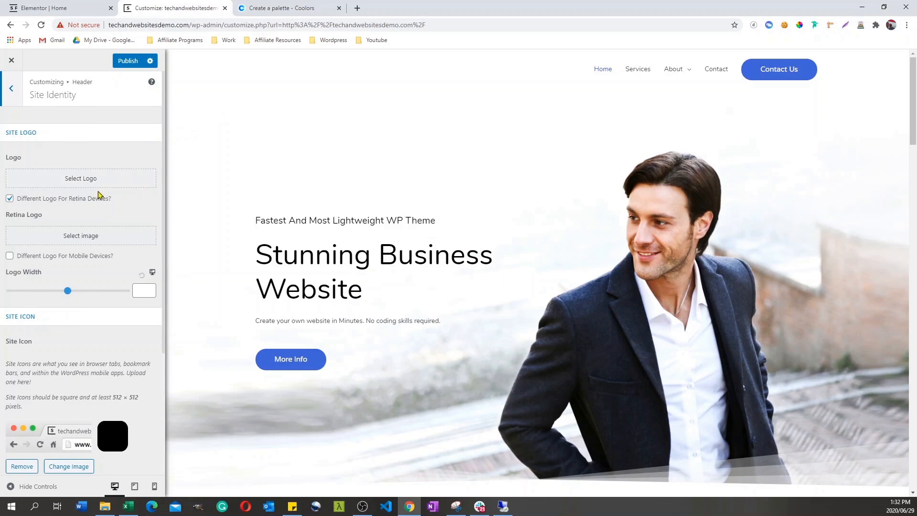
{"action": "left_click", "coordinate": [89, 183]}
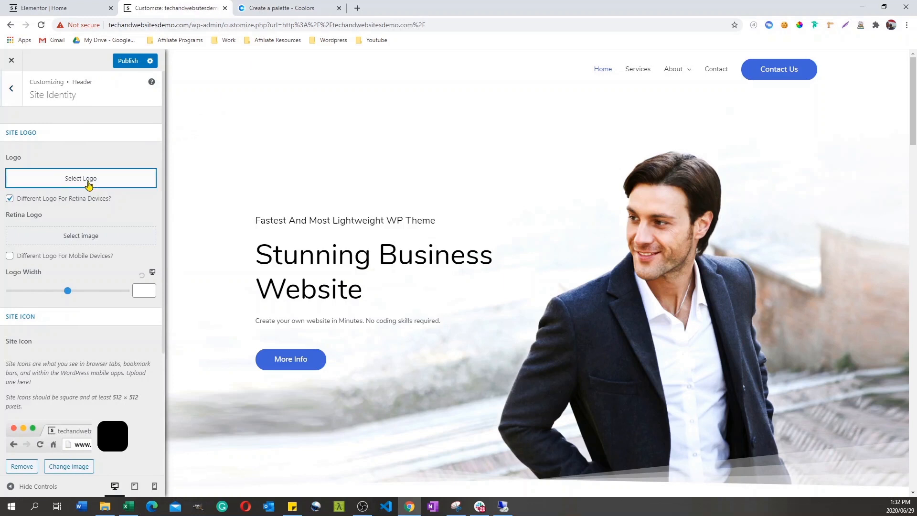
{"action": "left_click", "coordinate": [88, 184]}
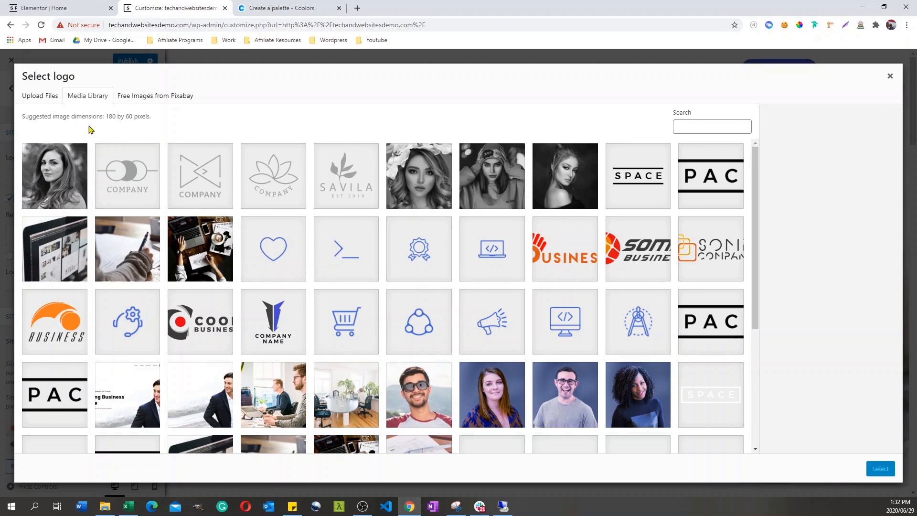
{"action": "left_click", "coordinate": [705, 181]}
{"action": "left_click", "coordinate": [640, 174]}
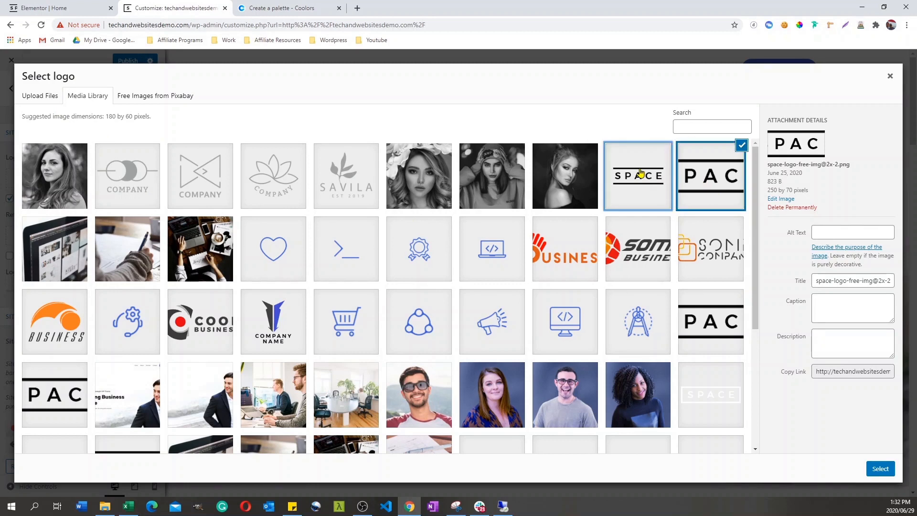
{"action": "left_click", "coordinate": [880, 468]}
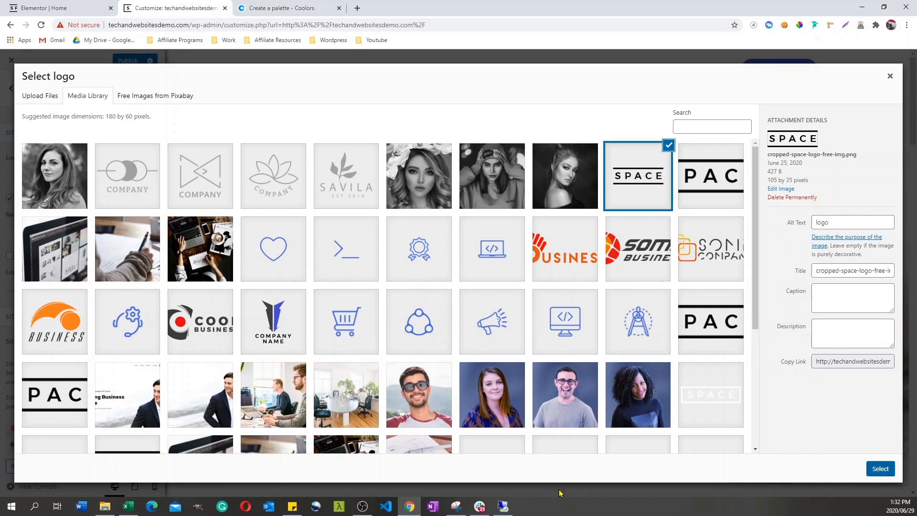
{"action": "left_click", "coordinate": [873, 468]}
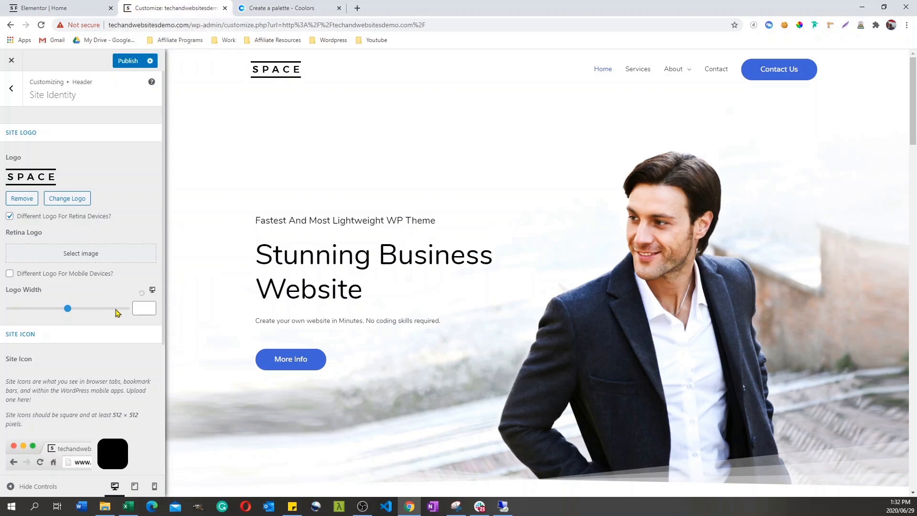
Step: Set the site icon to cropped-space-logo-free-img.png from the media library, cropped to the square at the logo's S end
{"action": "left_click_drag", "start_coordinate": [163, 266], "coordinate": [162, 371]}
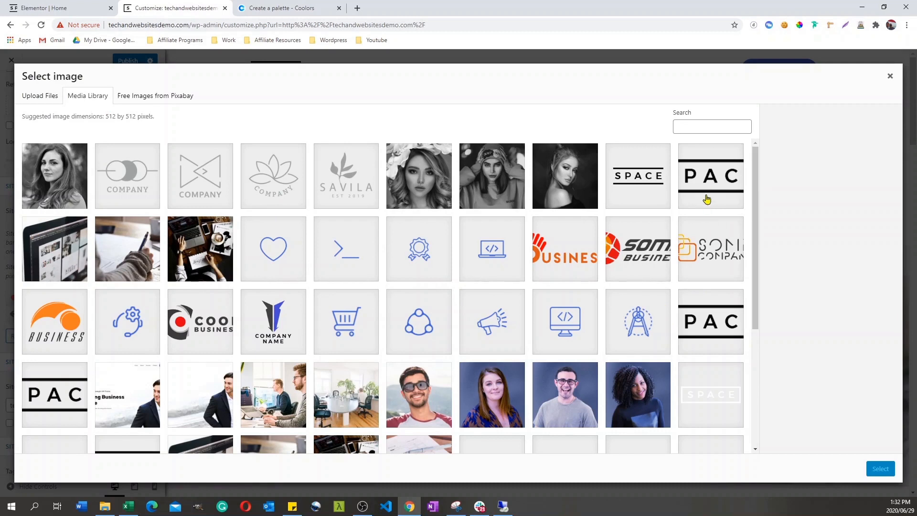
{"action": "left_click", "coordinate": [658, 194]}
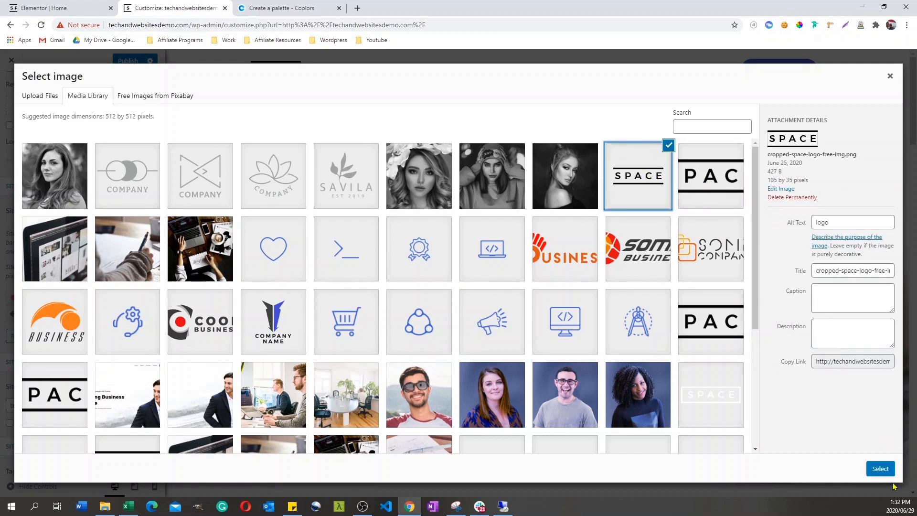
{"action": "left_click", "coordinate": [879, 468]}
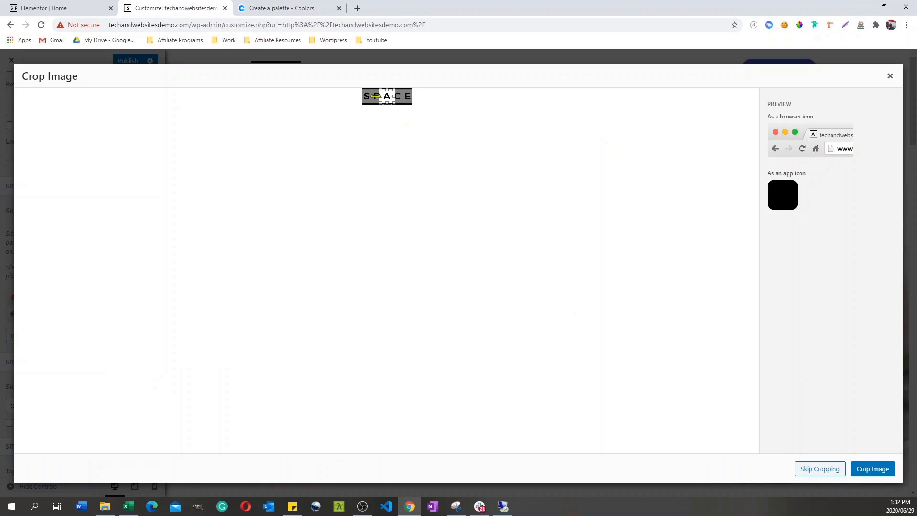
{"action": "left_click_drag", "start_coordinate": [375, 96], "coordinate": [359, 96]}
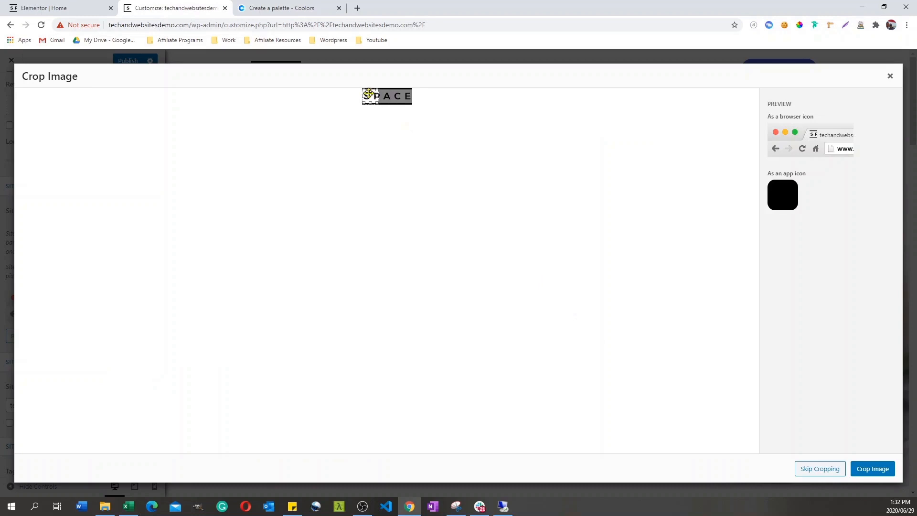
{"action": "left_click", "coordinate": [873, 472]}
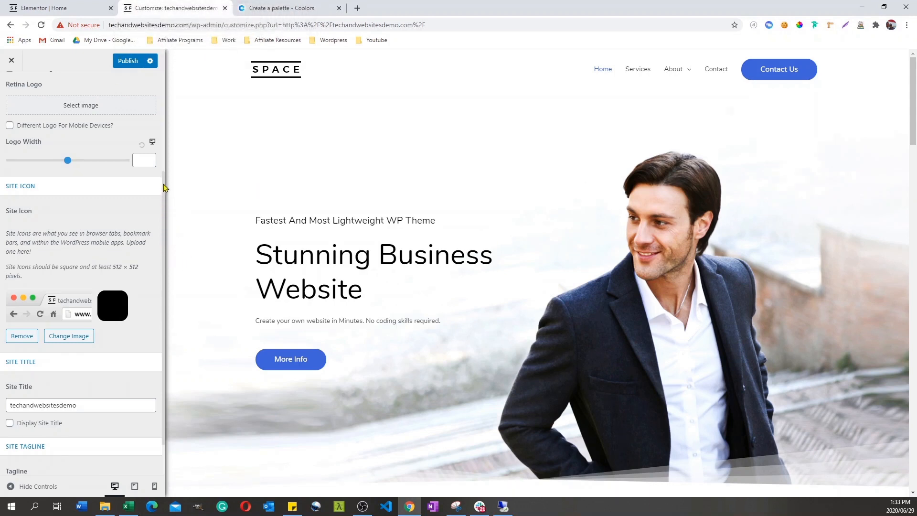
{"action": "scroll", "coordinate": [163, 187], "scroll_direction": "up", "scroll_amount": 3}
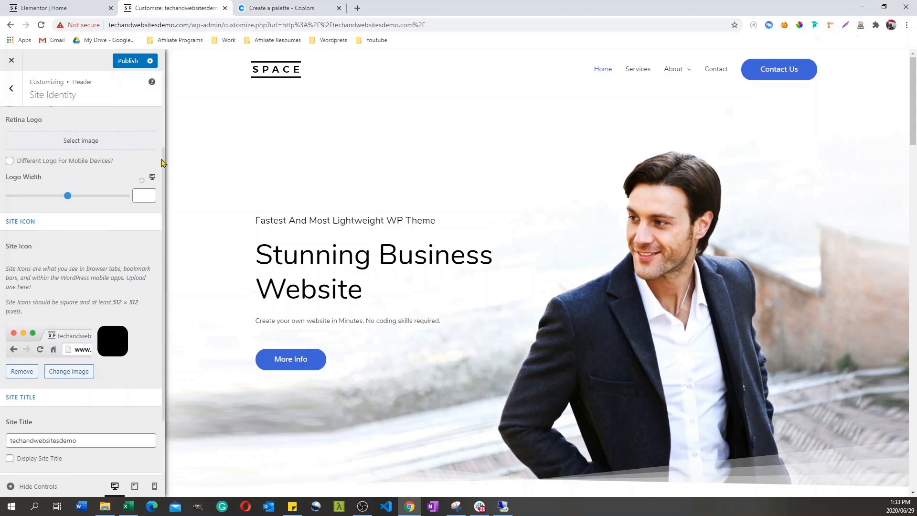
Step: Try the primary header layouts with centered logo and right-aligned logo, and return to the left-aligned logo layout
{"action": "left_click", "coordinate": [11, 88]}
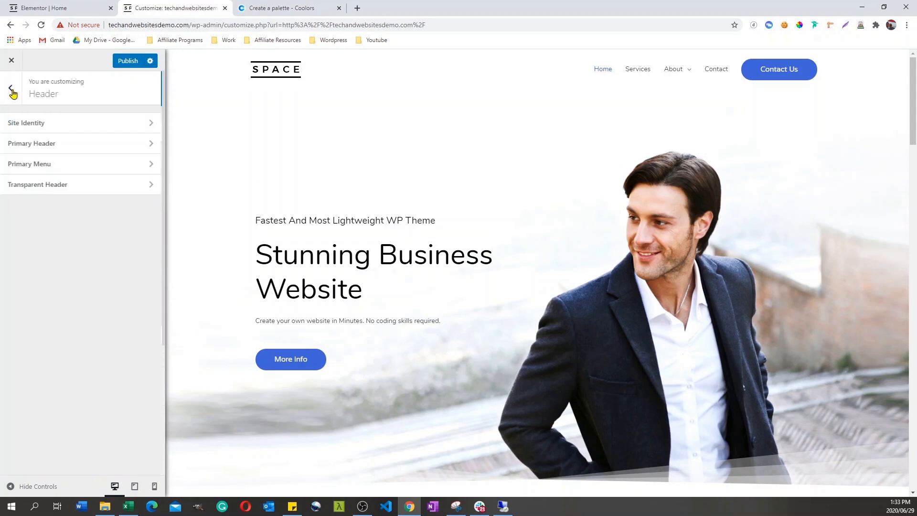
{"action": "left_click", "coordinate": [154, 145]}
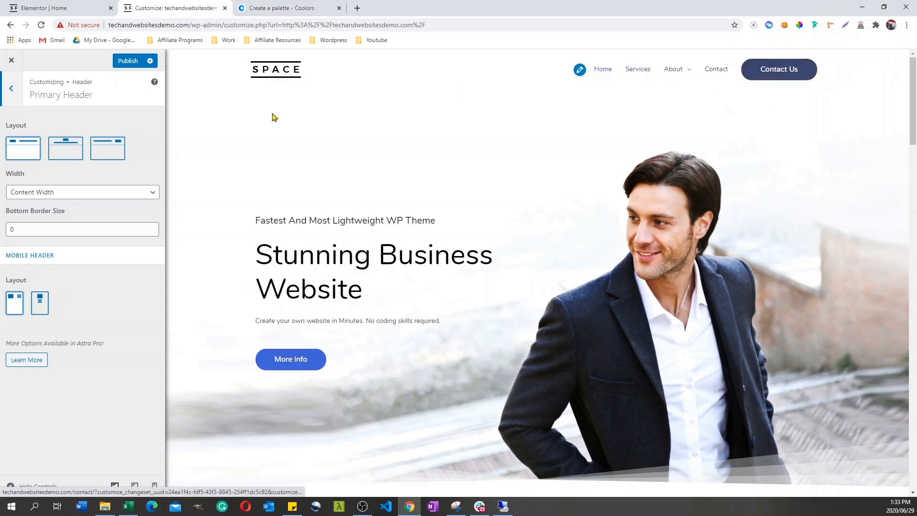
{"action": "left_click", "coordinate": [70, 152]}
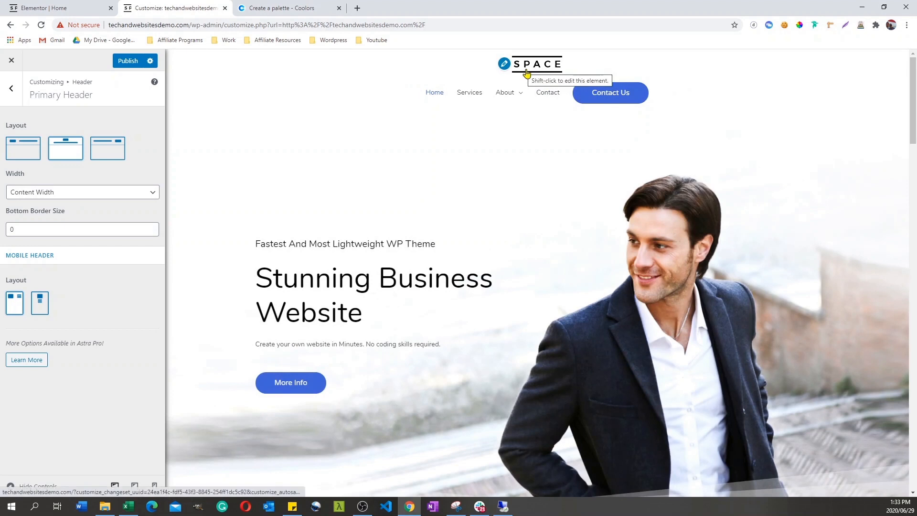
{"action": "left_click", "coordinate": [113, 151]}
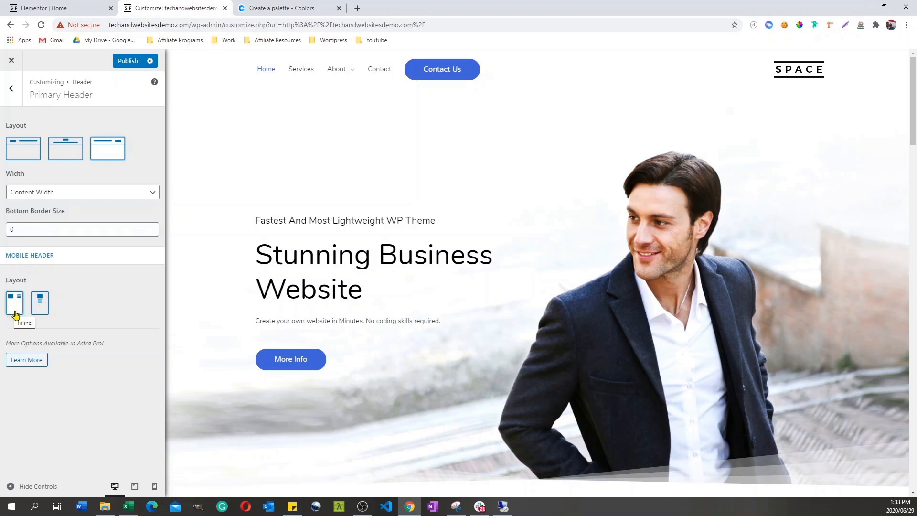
{"action": "left_click", "coordinate": [23, 152]}
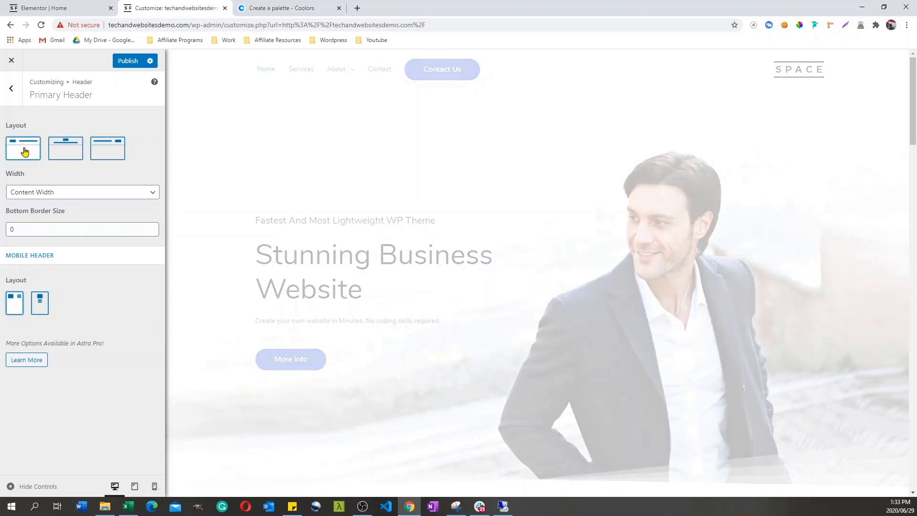
{"action": "left_click", "coordinate": [11, 91]}
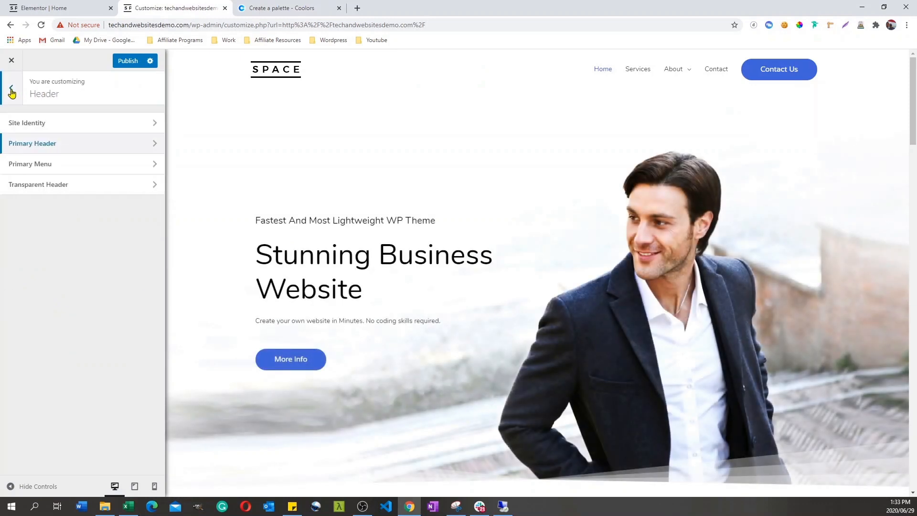
Step: Disable the header's primary menu and set its last item to None
{"action": "left_click", "coordinate": [155, 167]}
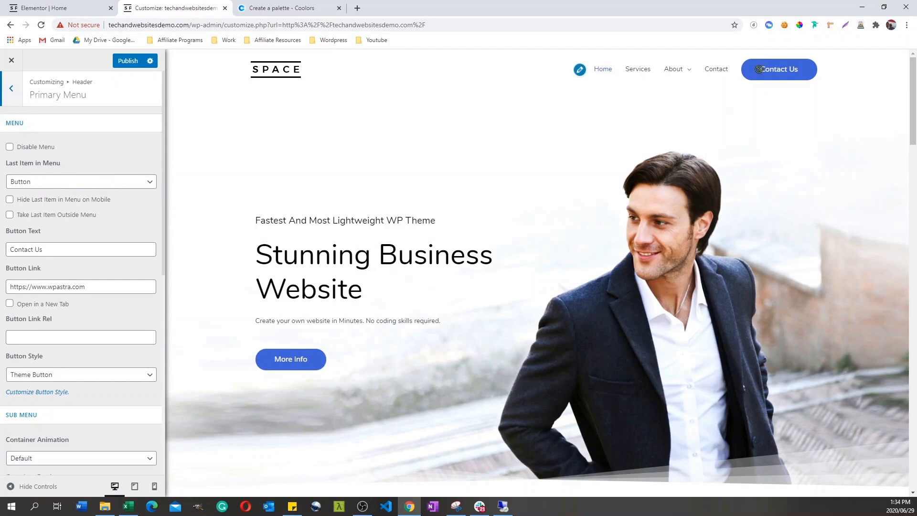
{"action": "left_click", "coordinate": [119, 182]}
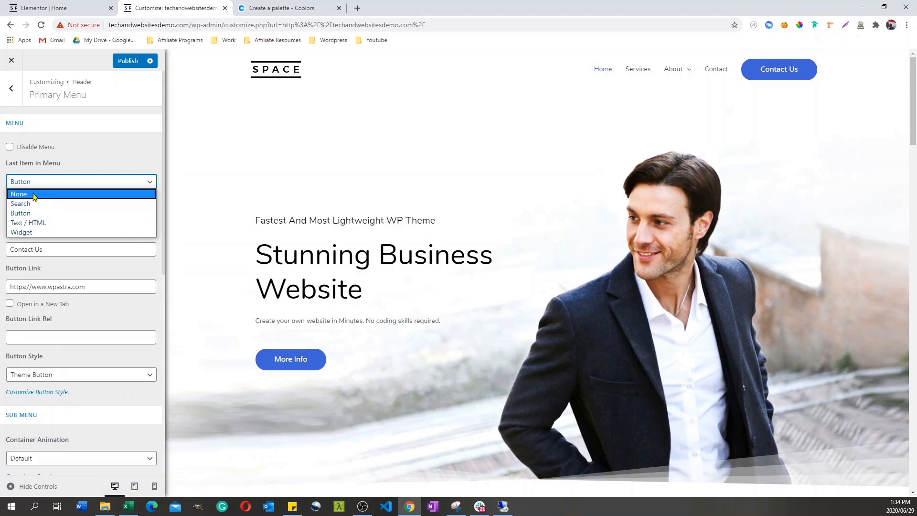
{"action": "left_click", "coordinate": [96, 149]}
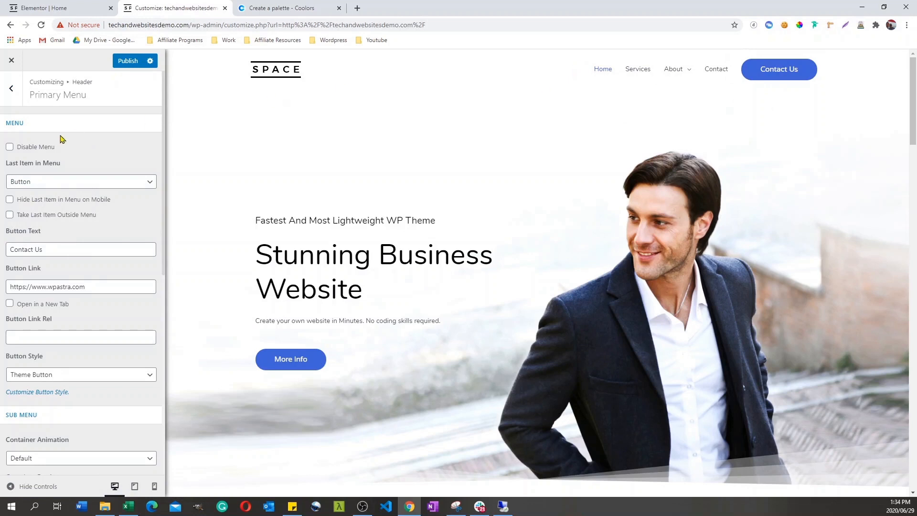
{"action": "left_click", "coordinate": [9, 147]}
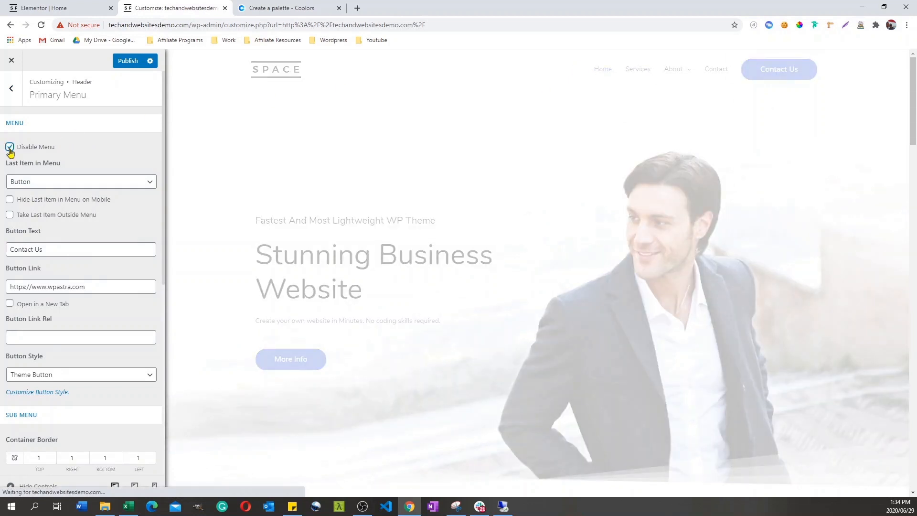
{"action": "left_click", "coordinate": [143, 183]}
{"action": "left_click", "coordinate": [38, 195]}
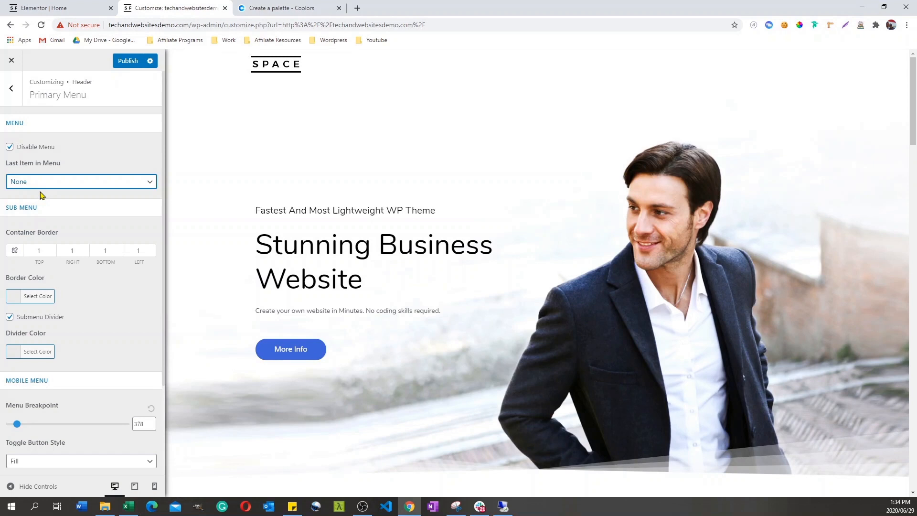
Step: Re-enable the primary menu and set its last item back to Button
{"action": "left_click", "coordinate": [9, 148]}
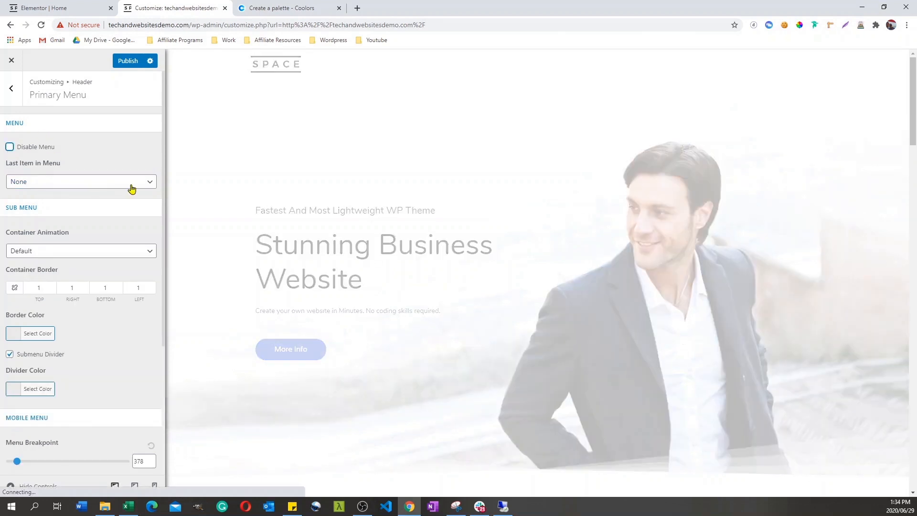
{"action": "left_click", "coordinate": [123, 185]}
{"action": "left_click", "coordinate": [71, 213]}
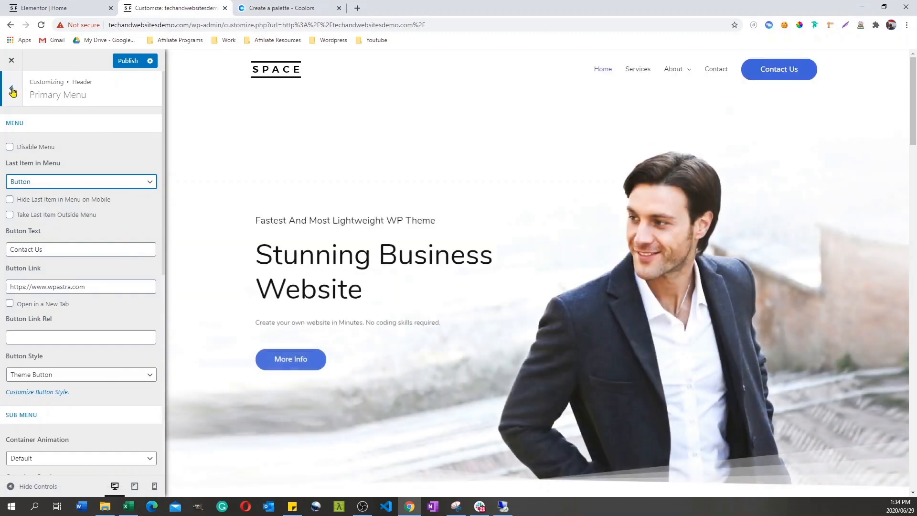
{"action": "left_click", "coordinate": [11, 92]}
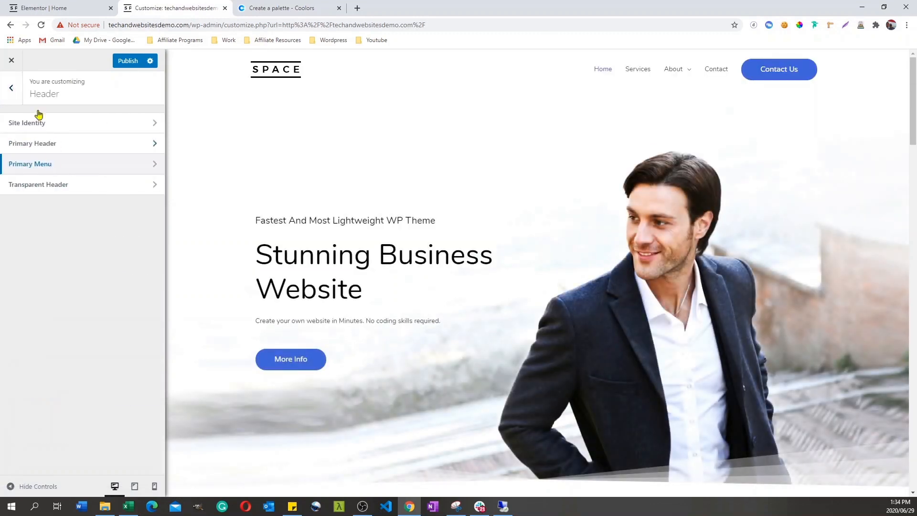
Step: Review the Footer Bar settings and compare the Section 1 custom copyright text with the footer in the page preview
{"action": "left_click", "coordinate": [11, 92]}
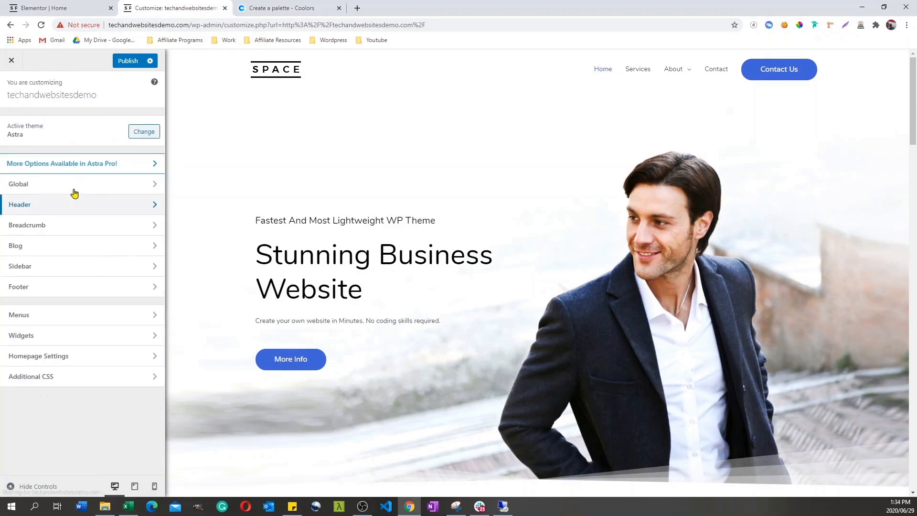
{"action": "left_click", "coordinate": [154, 289]}
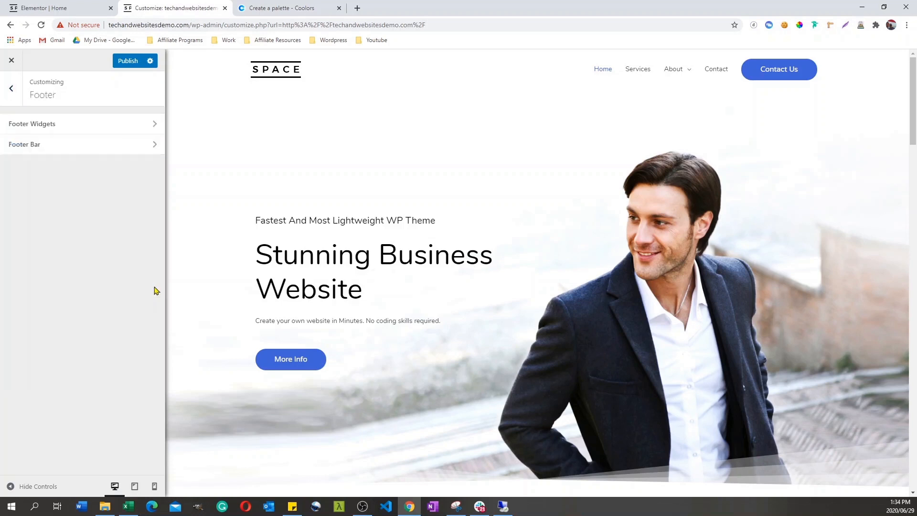
{"action": "left_click", "coordinate": [156, 146]}
{"action": "left_click_drag", "start_coordinate": [58, 261], "coordinate": [4, 241]}
{"action": "left_click_drag", "start_coordinate": [912, 100], "coordinate": [910, 476]}
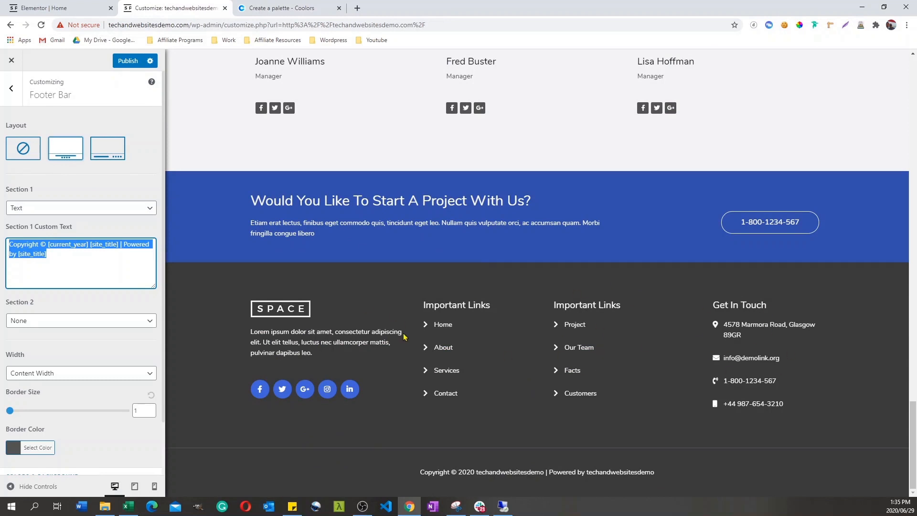
{"action": "left_click", "coordinate": [13, 91]}
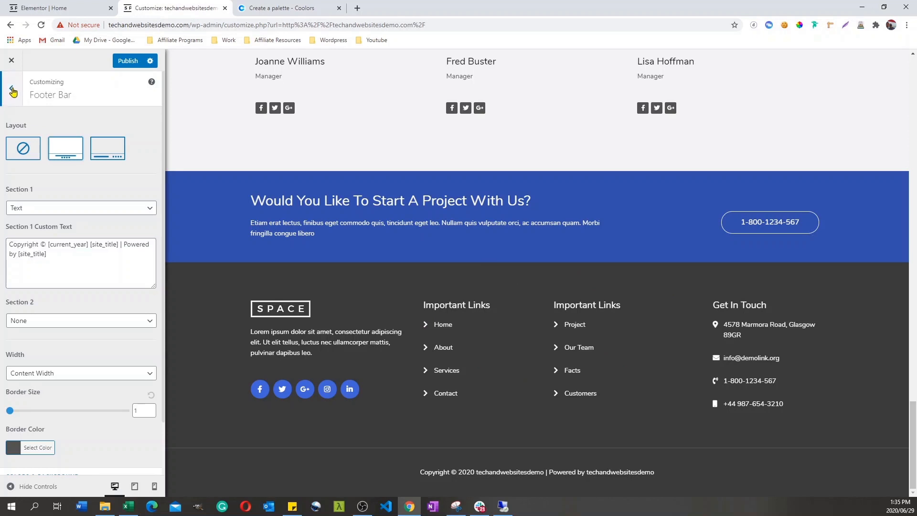
{"action": "left_click", "coordinate": [13, 91]}
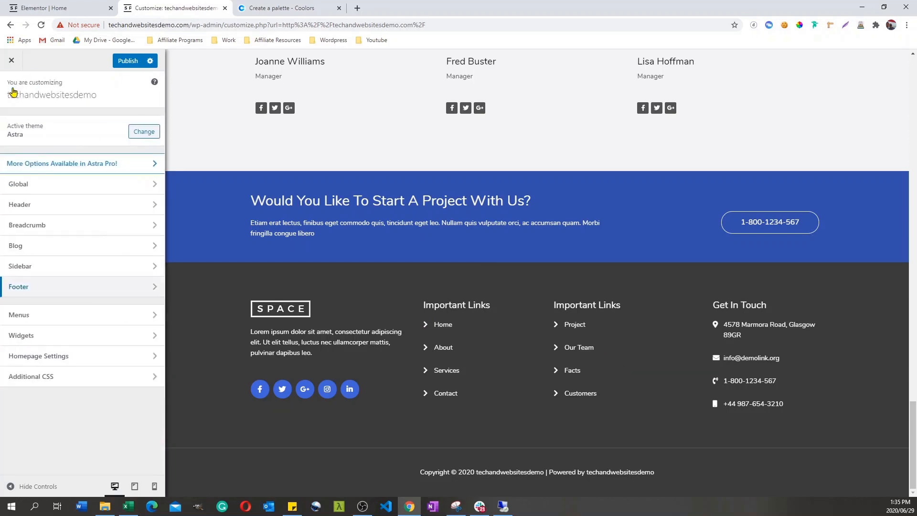
Step: Open the Top Nav menu, move Our History out to the top level and nest it back under About
{"action": "left_click", "coordinate": [156, 319]}
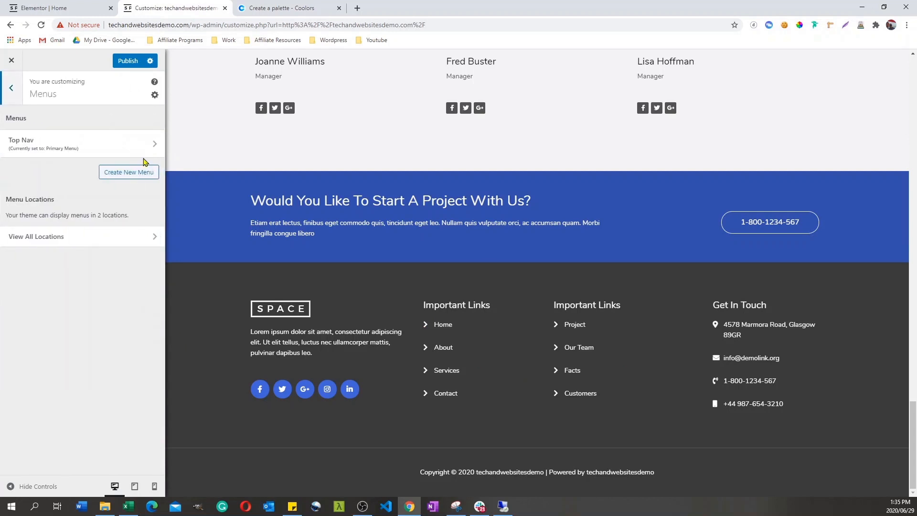
{"action": "left_click", "coordinate": [151, 145]}
{"action": "left_click_drag", "start_coordinate": [912, 428], "coordinate": [912, 86]}
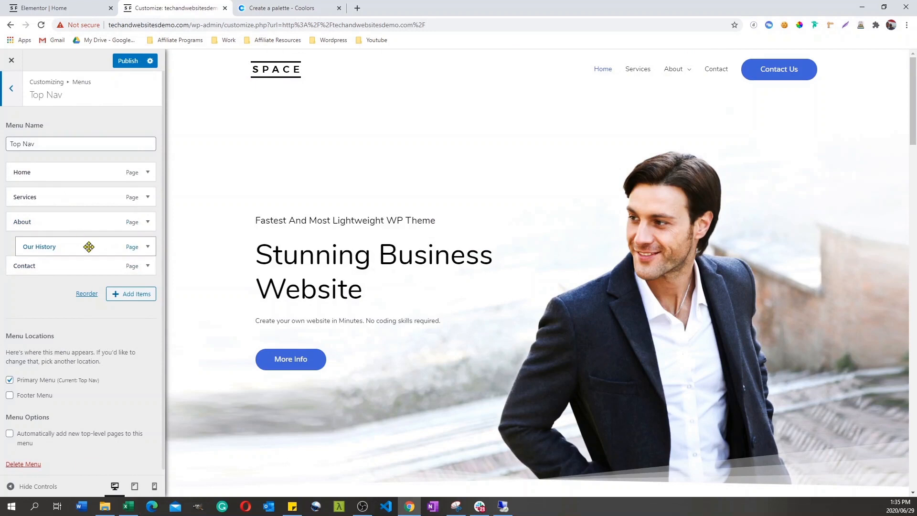
{"action": "mouse_move", "coordinate": [44, 245]}
{"action": "left_mouse_down"}
{"action": "mouse_move", "coordinate": [37, 244]}
{"action": "mouse_move", "coordinate": [47, 253]}
{"action": "left_mouse_up"}
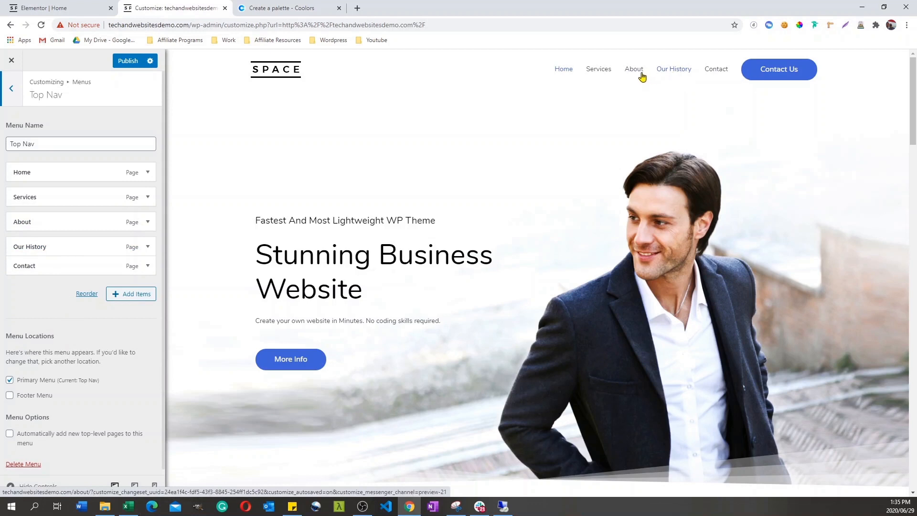
{"action": "left_click_drag", "start_coordinate": [32, 249], "coordinate": [45, 245]}
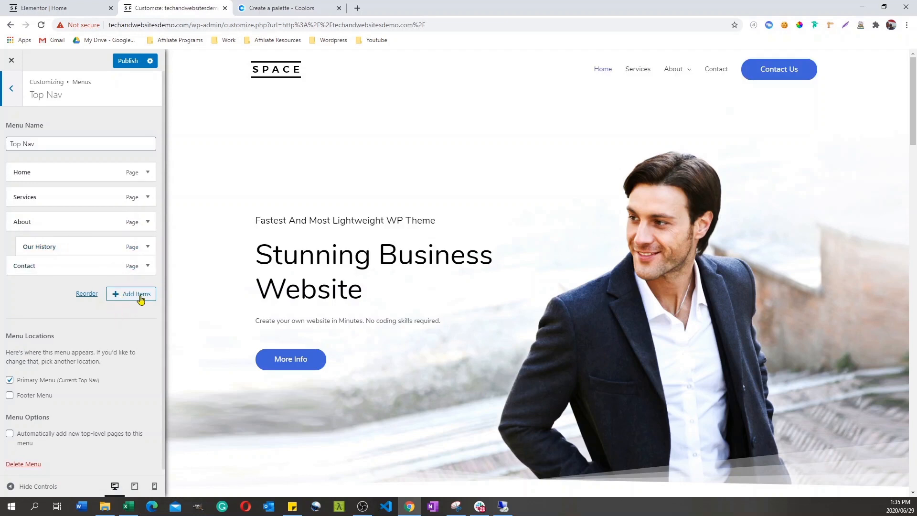
Step: Create a new page named Gallery and add it to the Top Nav menu
{"action": "left_click", "coordinate": [136, 297]}
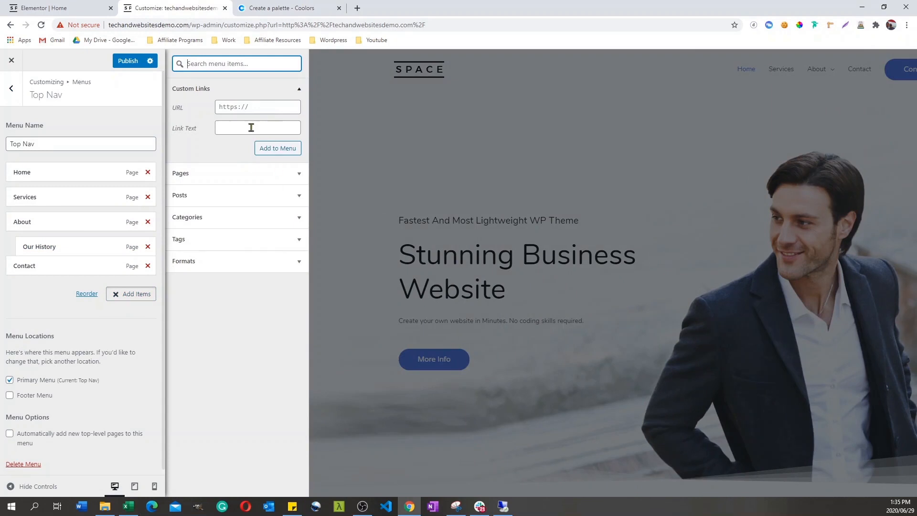
{"action": "left_click", "coordinate": [300, 175]}
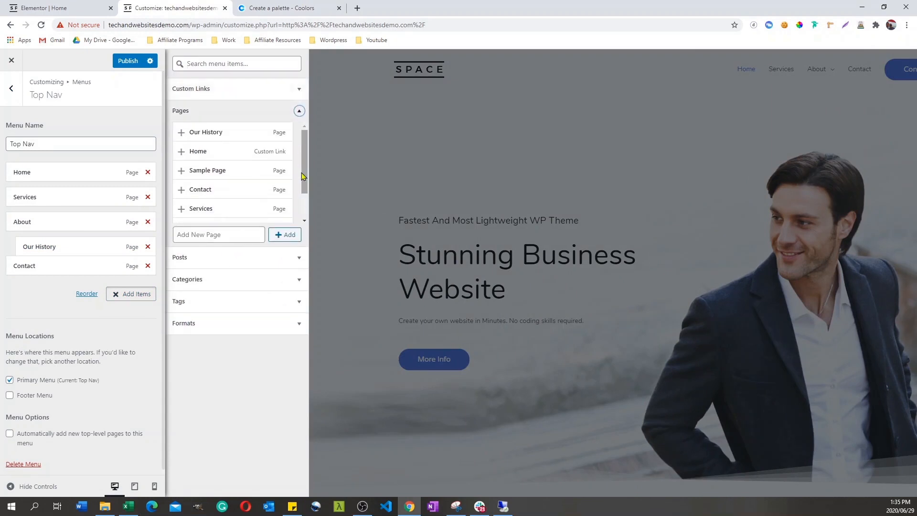
{"action": "left_click", "coordinate": [204, 232]}
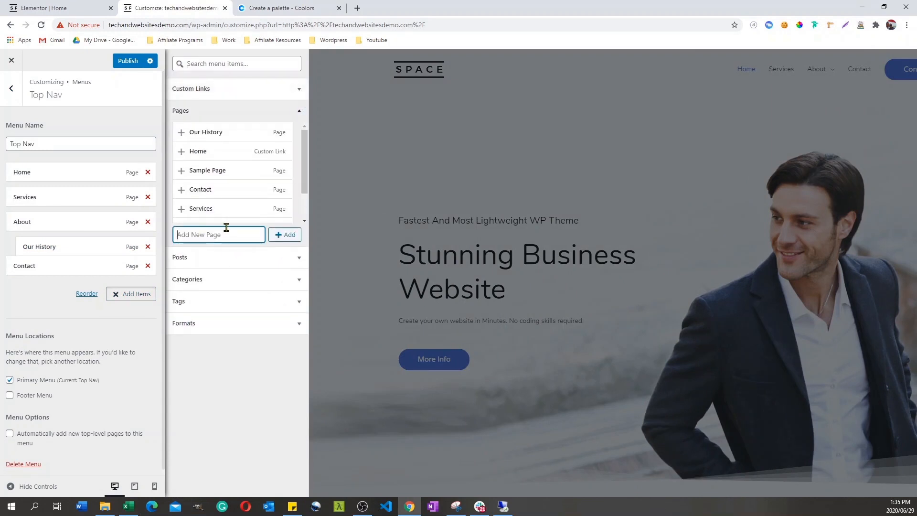
{"action": "type", "text": "Gallery"}
{"action": "left_click", "coordinate": [288, 236]}
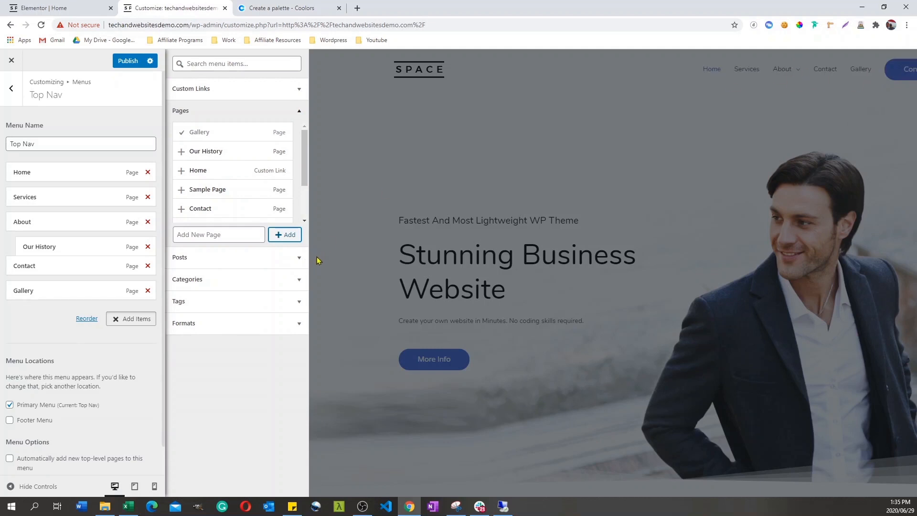
Step: Draft a custom link for the Top Nav menu with the link text "Follow me on INstagram" and return to the main Customizer options
{"action": "left_click", "coordinate": [298, 90]}
{"action": "left_click", "coordinate": [233, 128]}
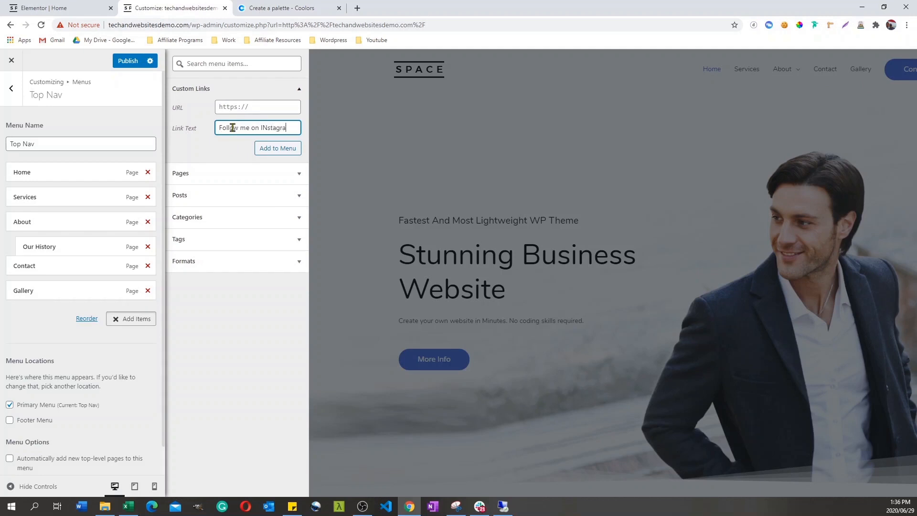
{"action": "left_click", "coordinate": [270, 108]}
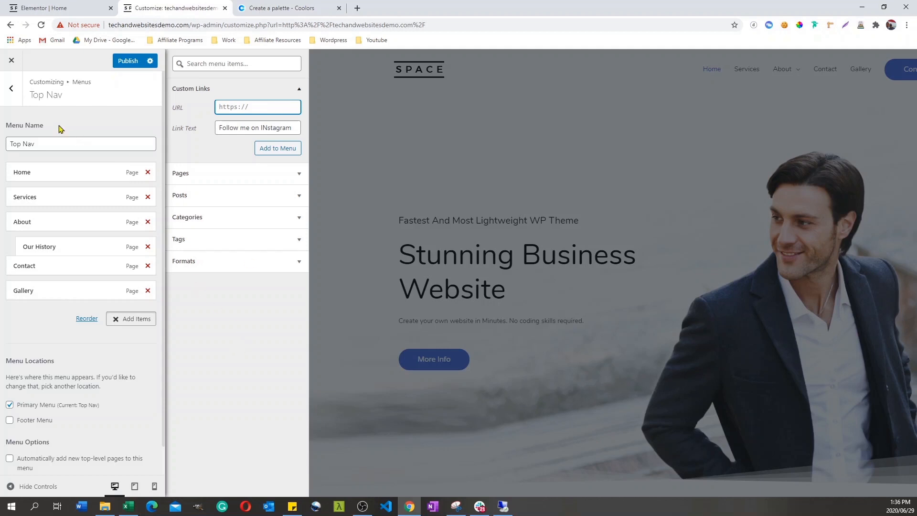
{"action": "left_click", "coordinate": [14, 90]}
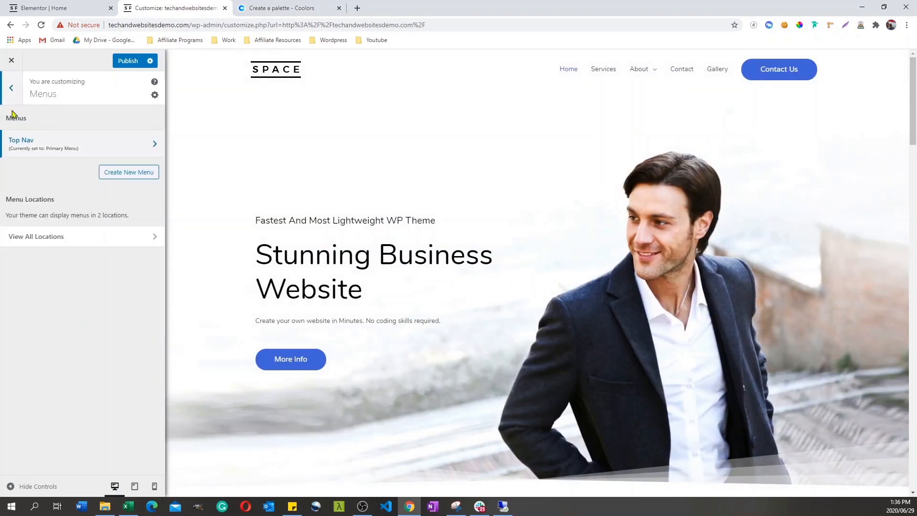
{"action": "left_click", "coordinate": [11, 90]}
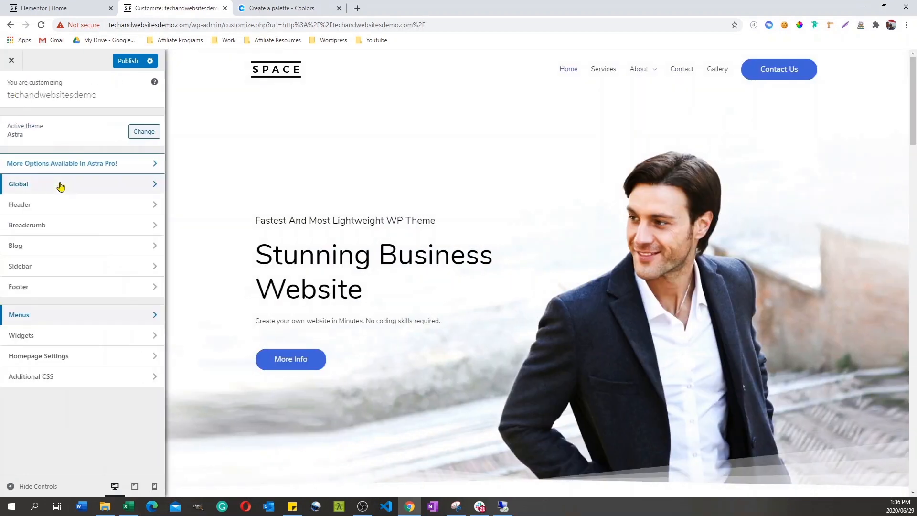
Step: Review the Homepage Settings, keeping Home as the static homepage and looking through the pages offered for the Posts page
{"action": "left_click", "coordinate": [154, 360]}
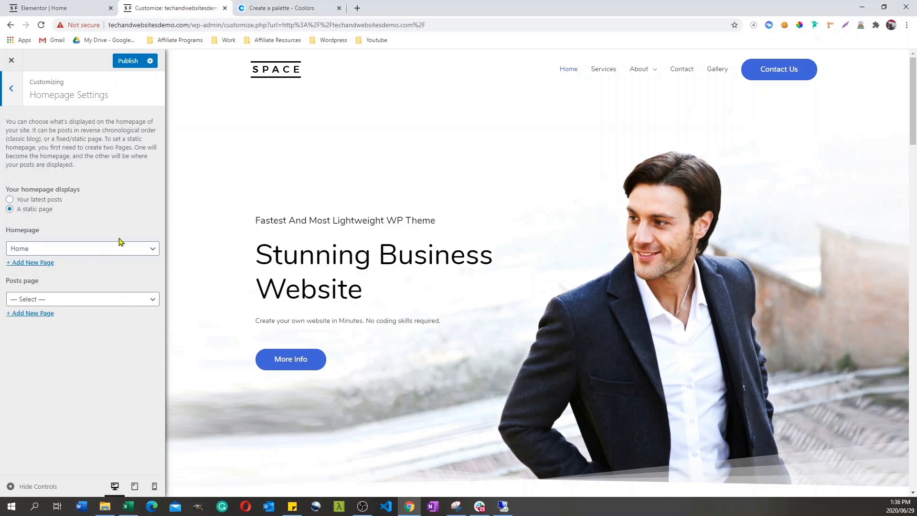
{"action": "left_click", "coordinate": [46, 248]}
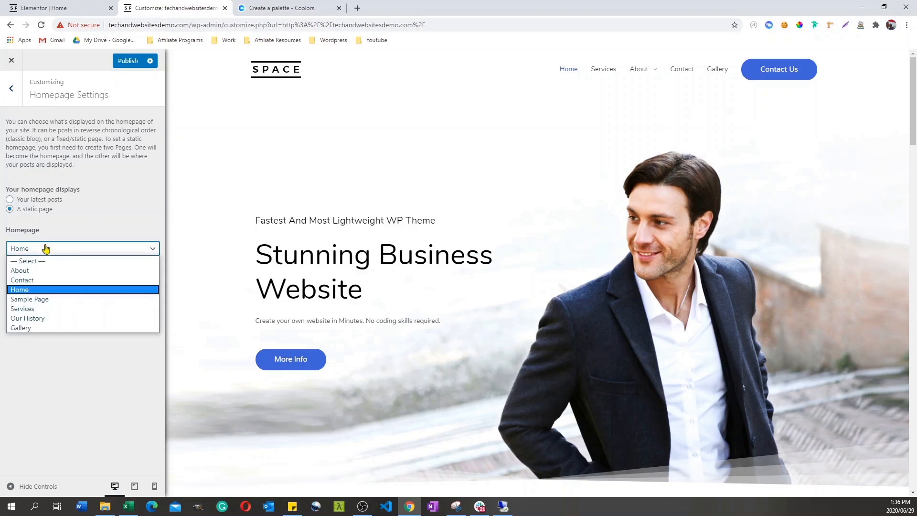
{"action": "left_click", "coordinate": [41, 292]}
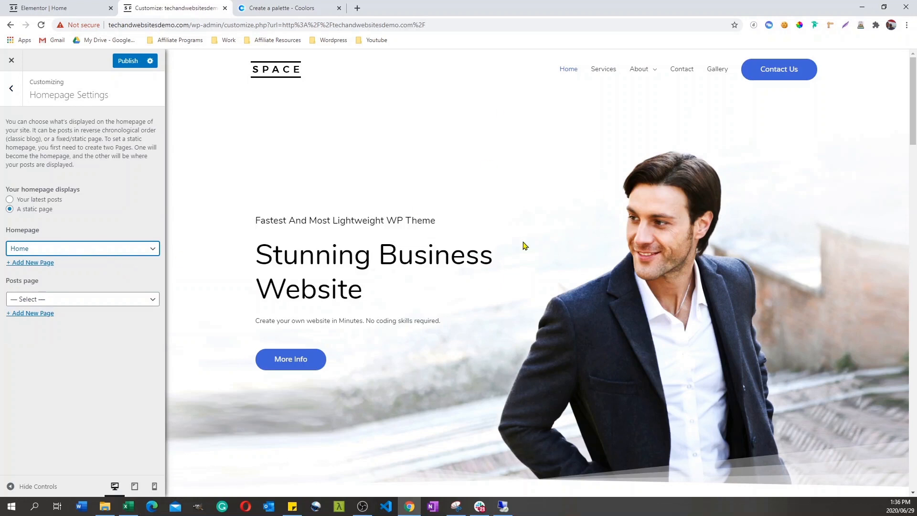
{"action": "left_click", "coordinate": [95, 298]}
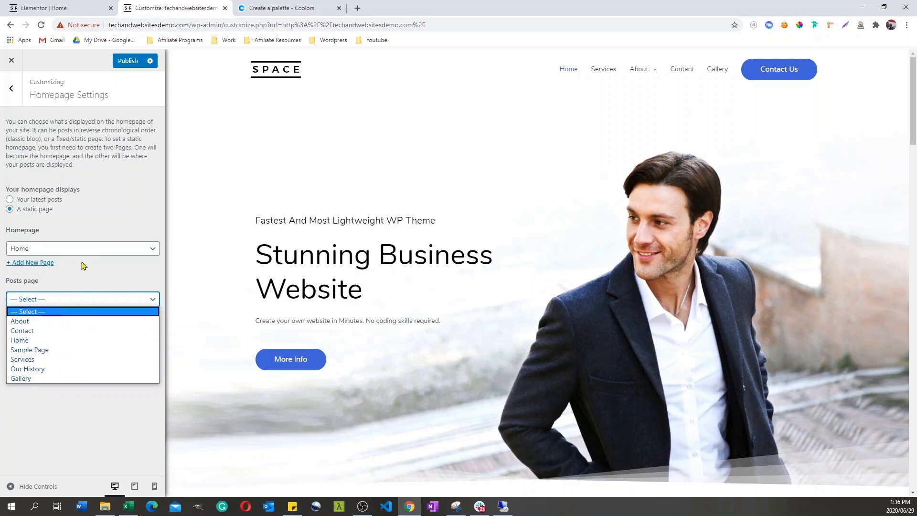
{"action": "left_click", "coordinate": [82, 277]}
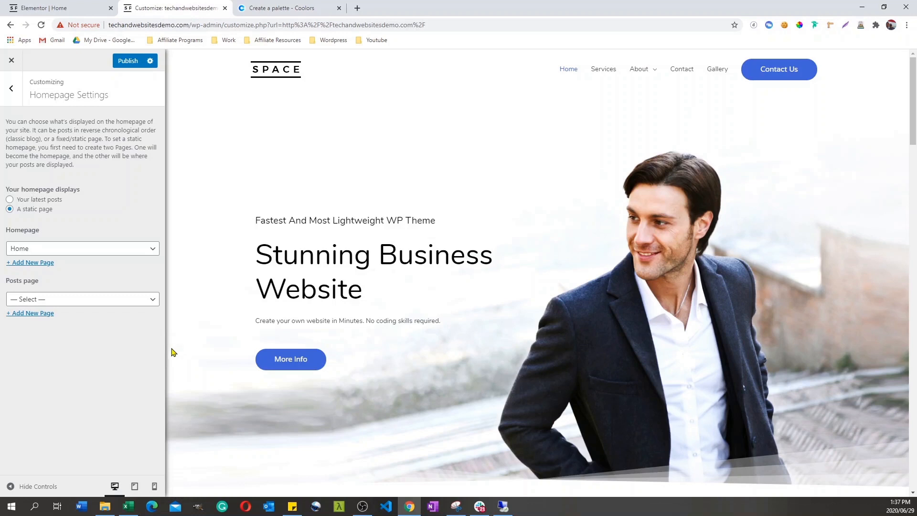
{"action": "left_click", "coordinate": [13, 92]}
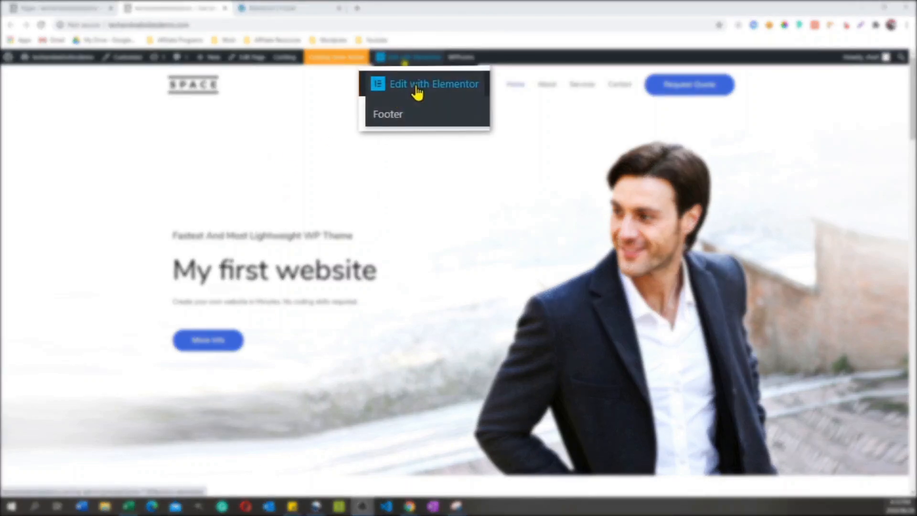
Step: Open the site's Footer in the Elementor editor and close the spare site tab
{"action": "left_click", "coordinate": [388, 114]}
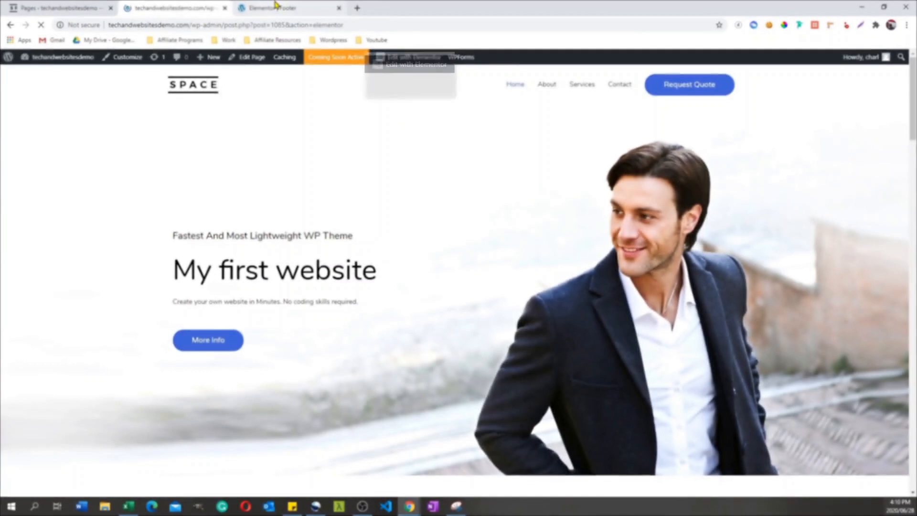
{"action": "left_click", "coordinate": [281, 8]}
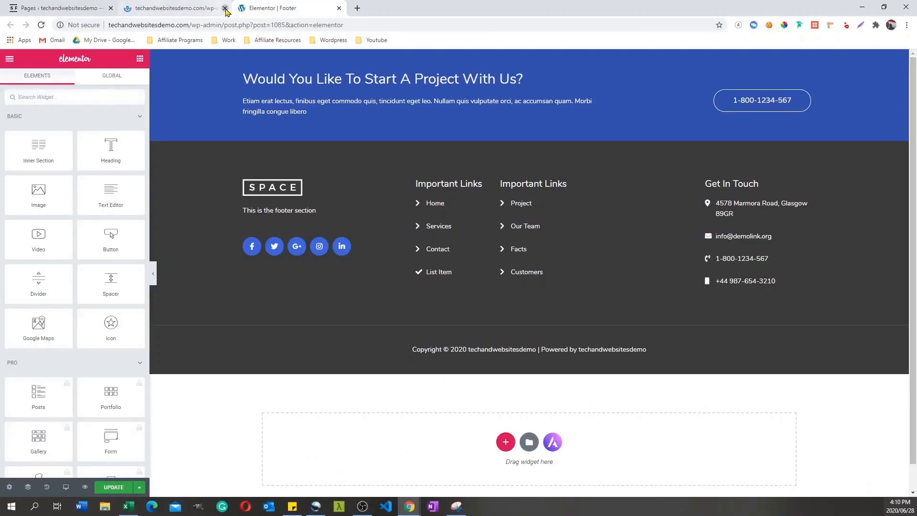
{"action": "left_click", "coordinate": [225, 8]}
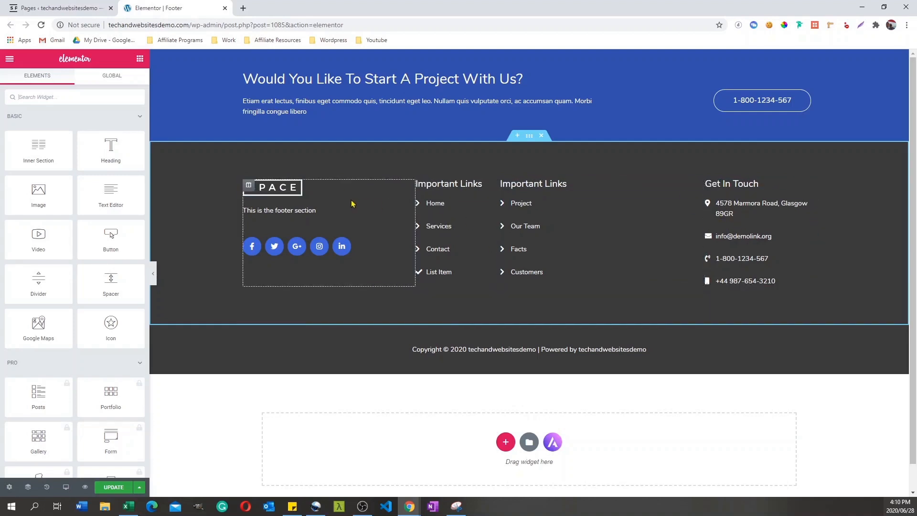
Step: Place Twitter ahead of Facebook in the footer's social icons and open the Facebook item's link for editing
{"action": "left_click", "coordinate": [249, 187]}
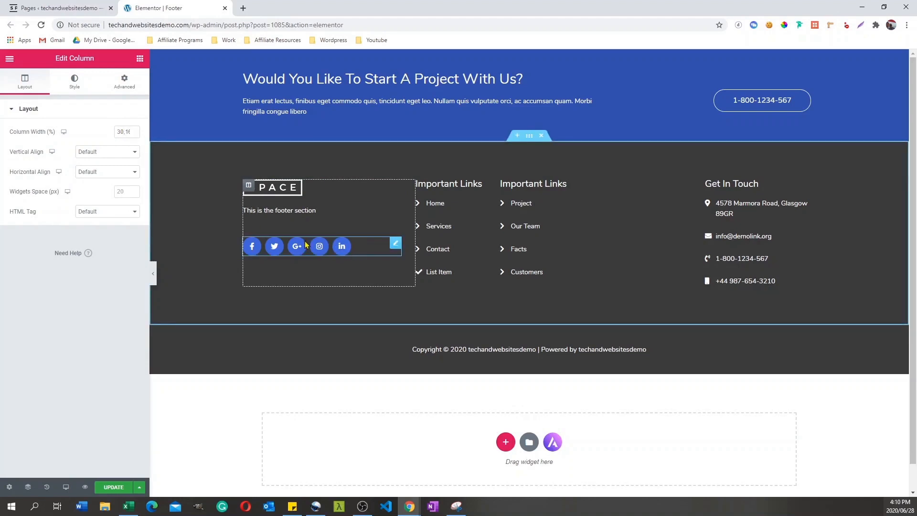
{"action": "left_click", "coordinate": [368, 247]}
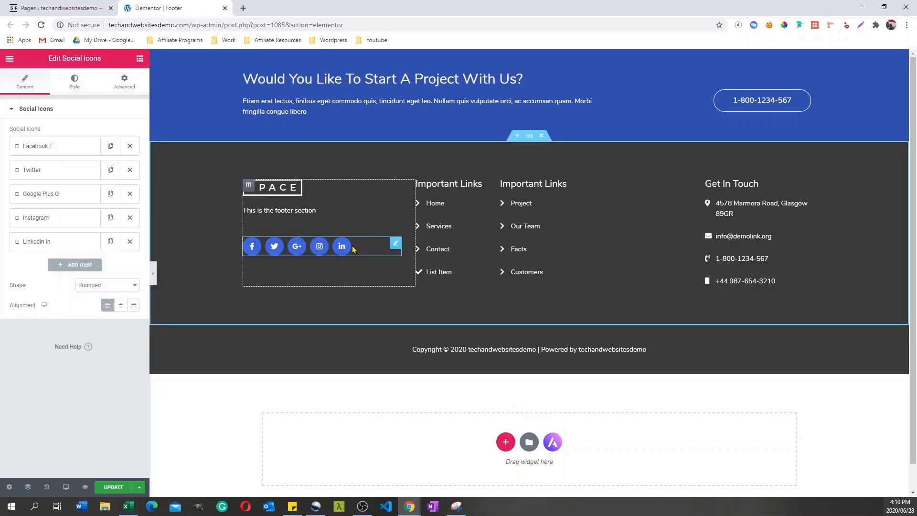
{"action": "left_click_drag", "start_coordinate": [37, 172], "coordinate": [40, 148]}
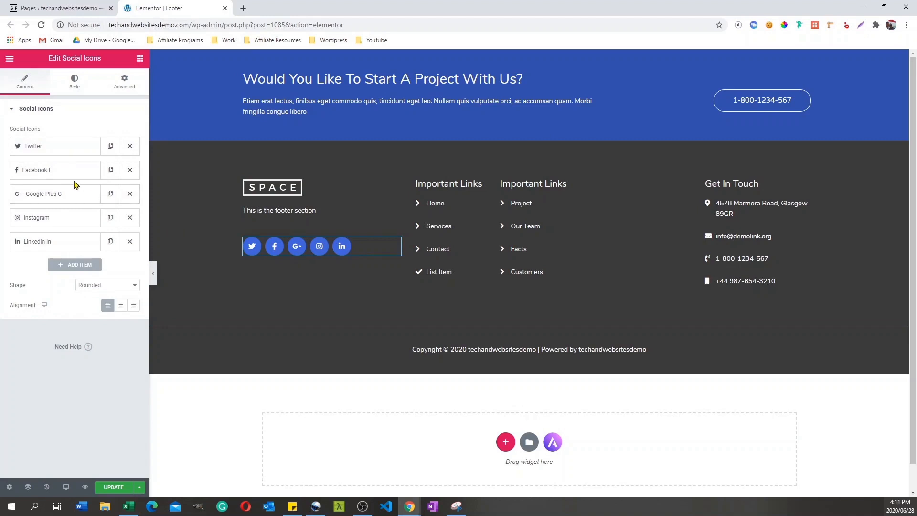
{"action": "left_click", "coordinate": [46, 176]}
{"action": "mouse_move", "coordinate": [61, 217]}
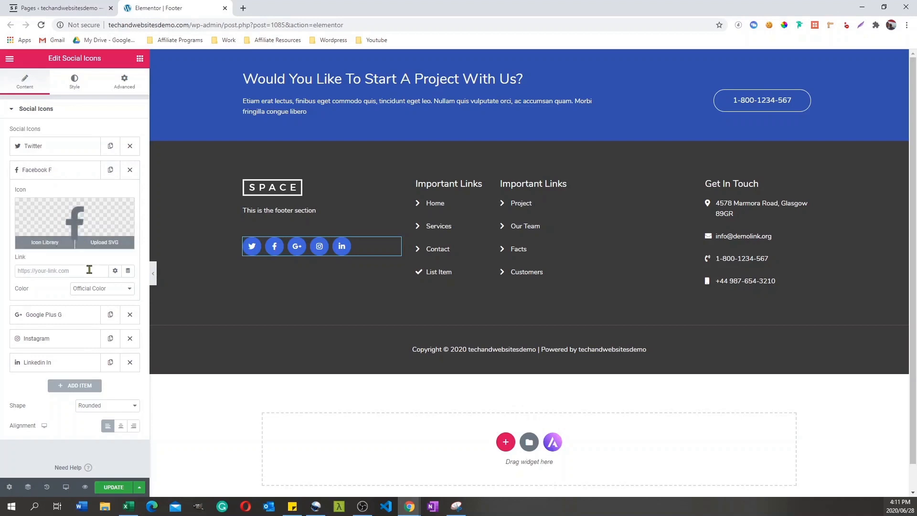
{"action": "left_click", "coordinate": [46, 271]}
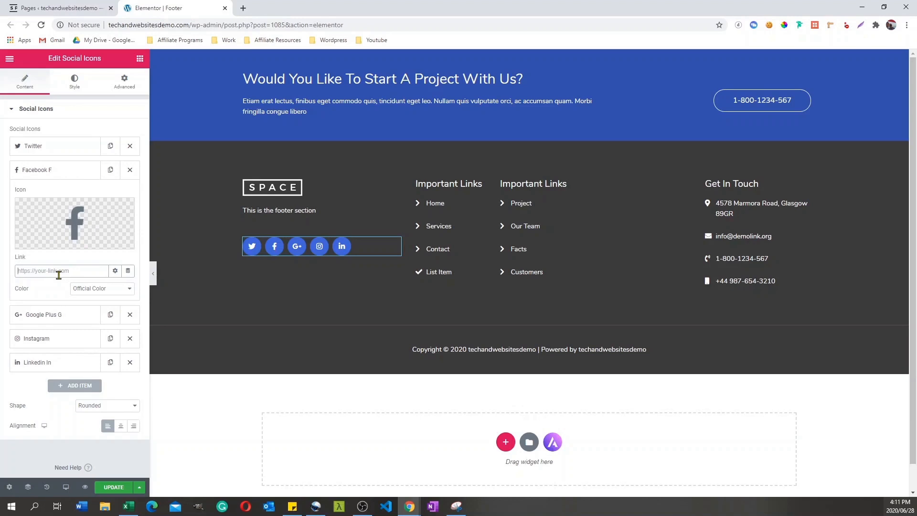
Step: Move Contact above Services in the footer's first Important Links list
{"action": "left_click", "coordinate": [444, 224]}
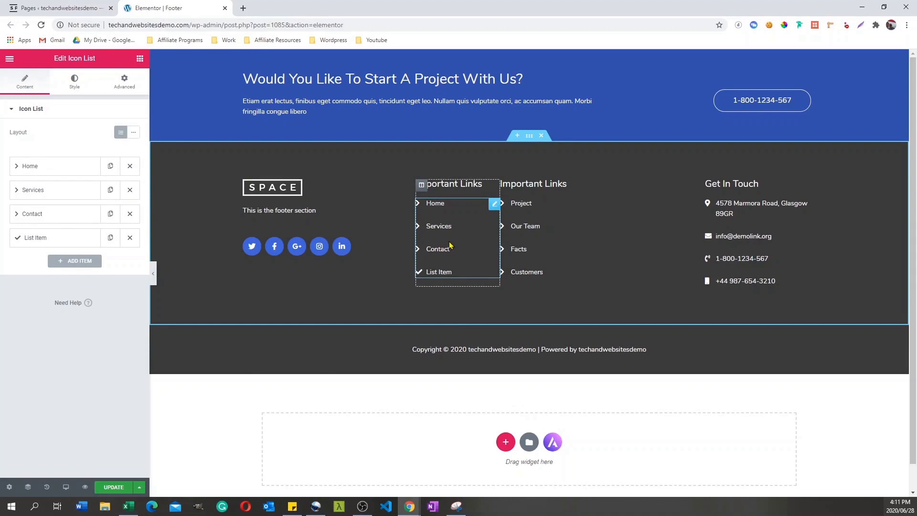
{"action": "left_click_drag", "start_coordinate": [42, 213], "coordinate": [49, 189]}
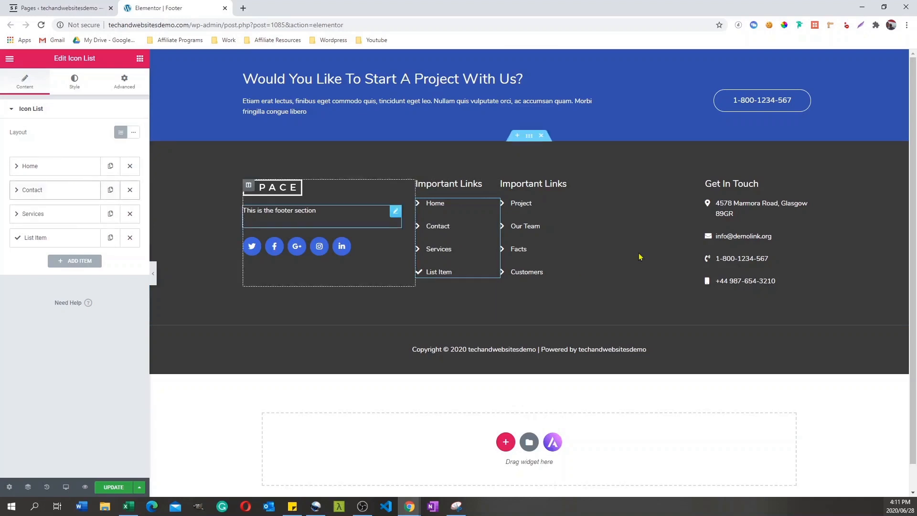
Step: Replace the address text in the footer's Get In Touch list with "My new address"
{"action": "left_click", "coordinate": [731, 218]}
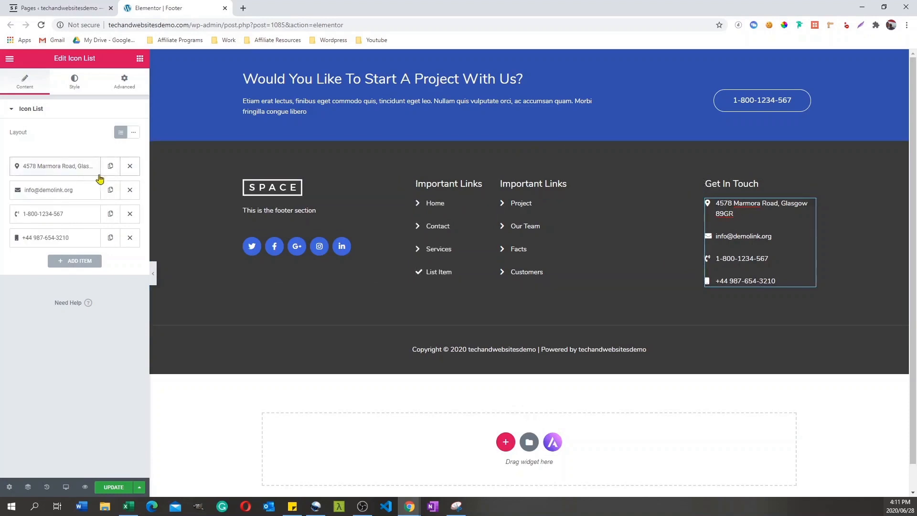
{"action": "left_click", "coordinate": [54, 171]}
{"action": "left_click_drag", "start_coordinate": [36, 200], "coordinate": [109, 204]}
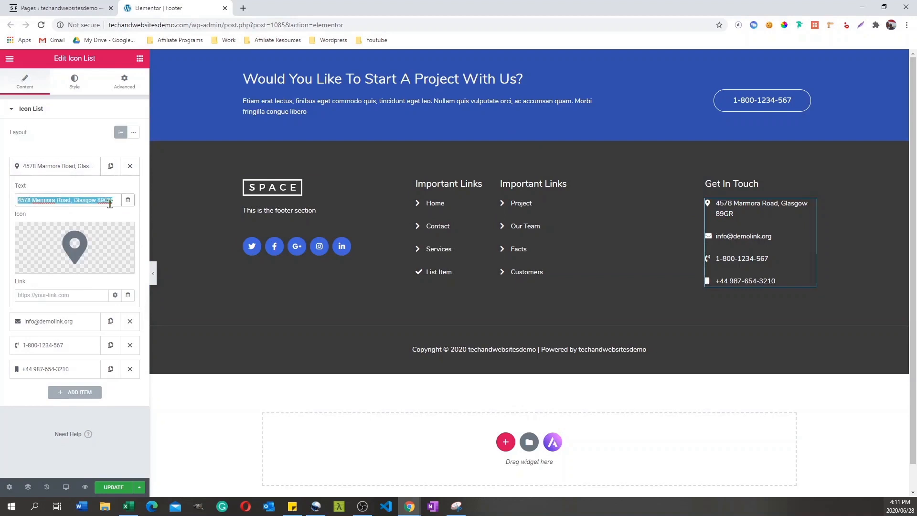
{"action": "type", "text": "My nbe"}
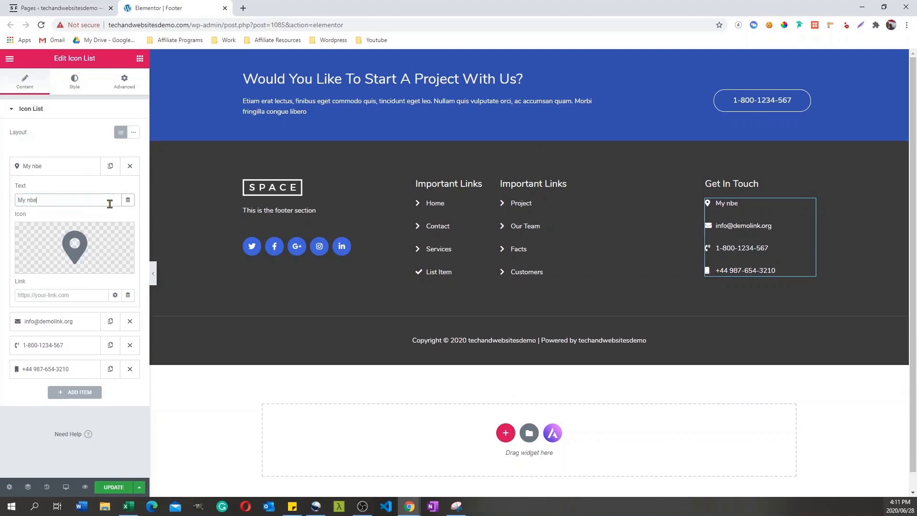
{"action": "key", "text": "BackSpace"}
{"action": "key", "text": "BackSpace"}
{"action": "type", "text": "ew address"}
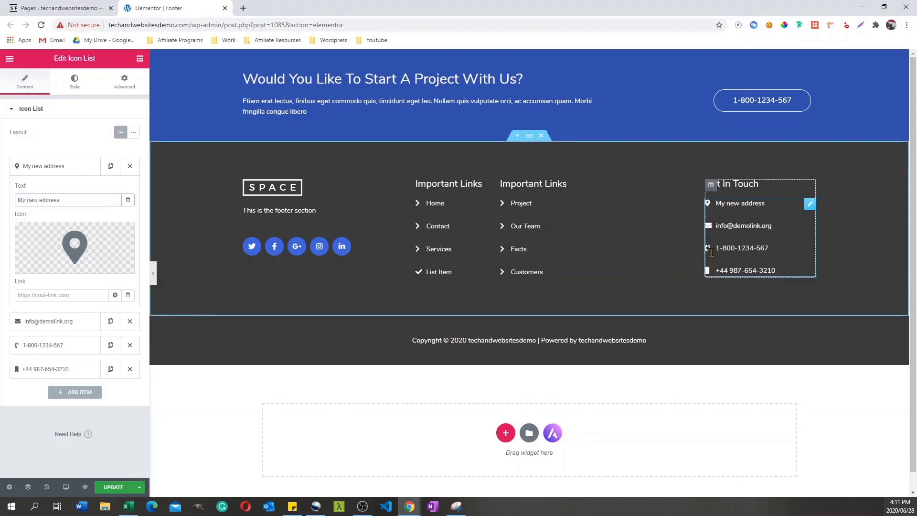
{"action": "mouse_move", "coordinate": [72, 250]}
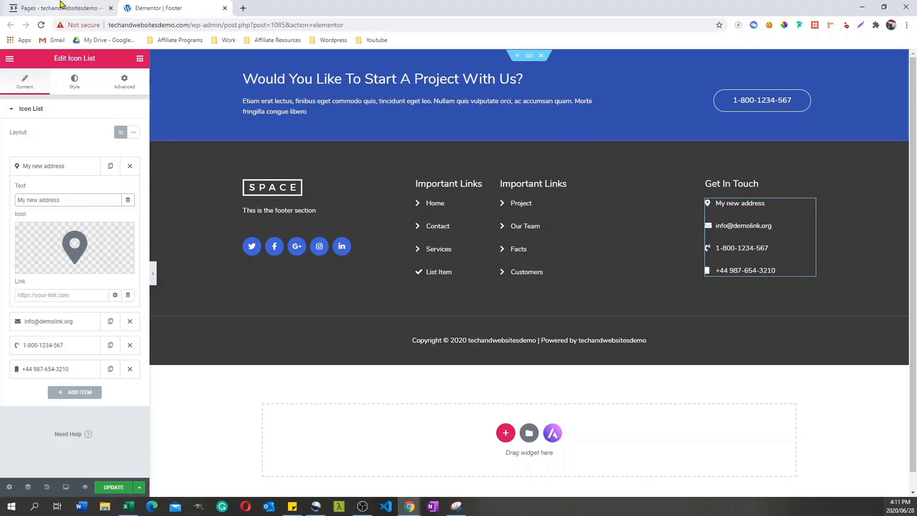
Step: Leave the footer editor without saving and open the live site in a new tab
{"action": "left_click", "coordinate": [225, 8]}
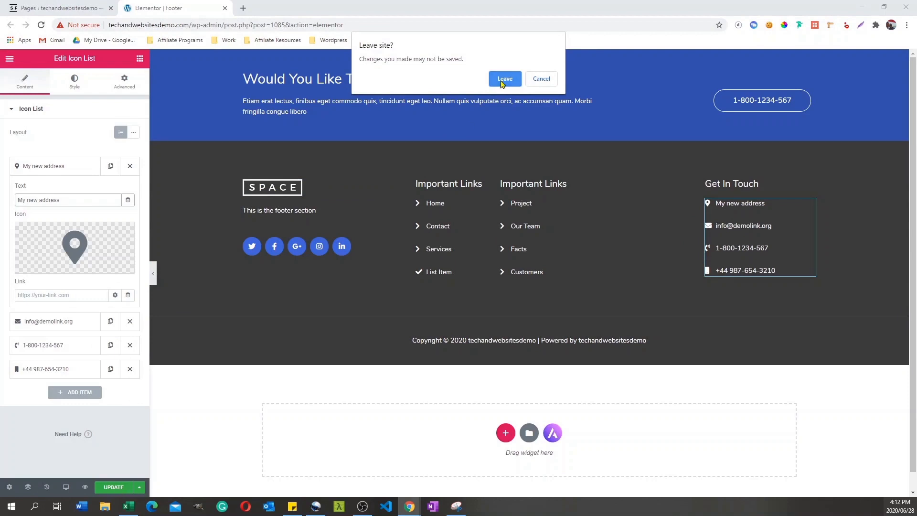
{"action": "left_click", "coordinate": [505, 79]}
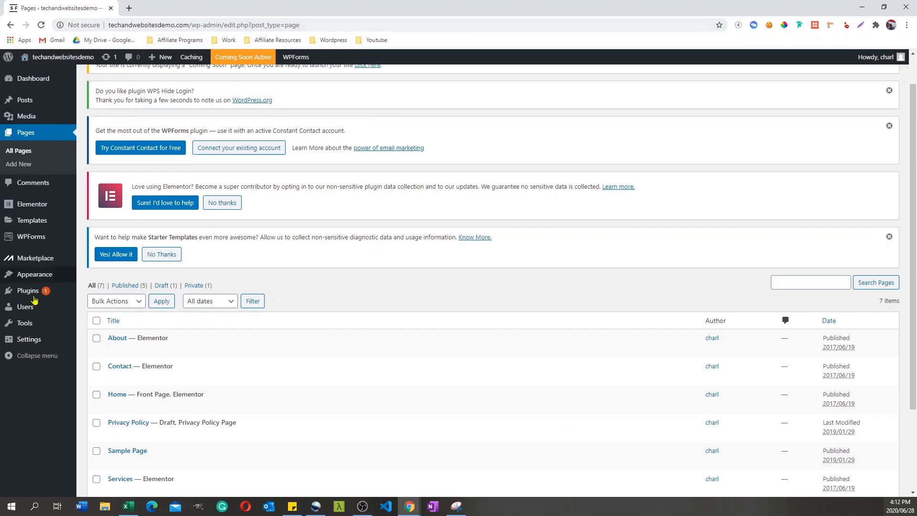
{"action": "right_click", "coordinate": [42, 58]}
{"action": "left_click", "coordinate": [79, 66]}
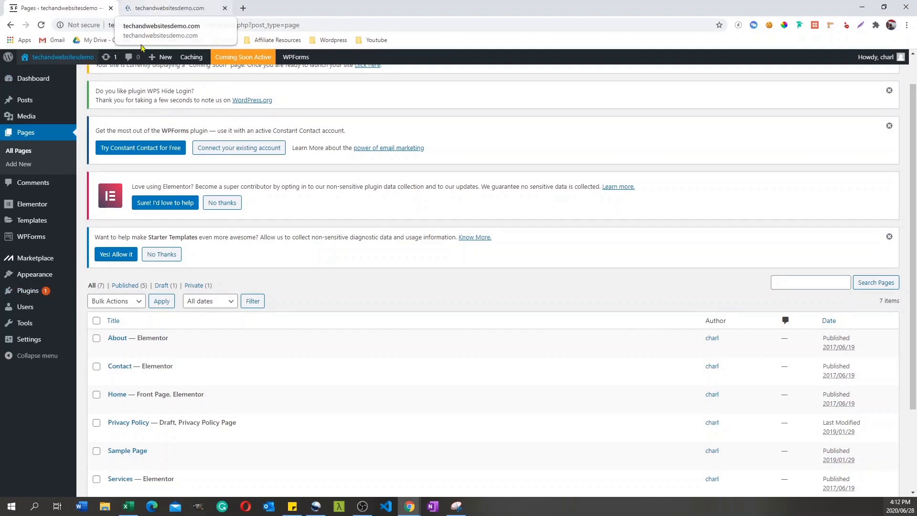
Step: Reload the list of all pages and open the Home page in the Elementor editor
{"action": "left_click", "coordinate": [26, 137]}
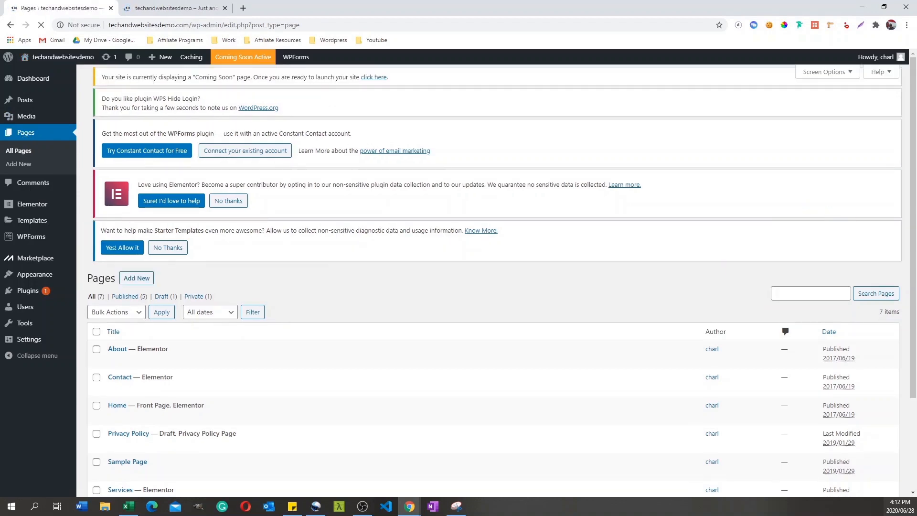
{"action": "scroll", "coordinate": [914, 338], "scroll_direction": "down", "scroll_amount": 3}
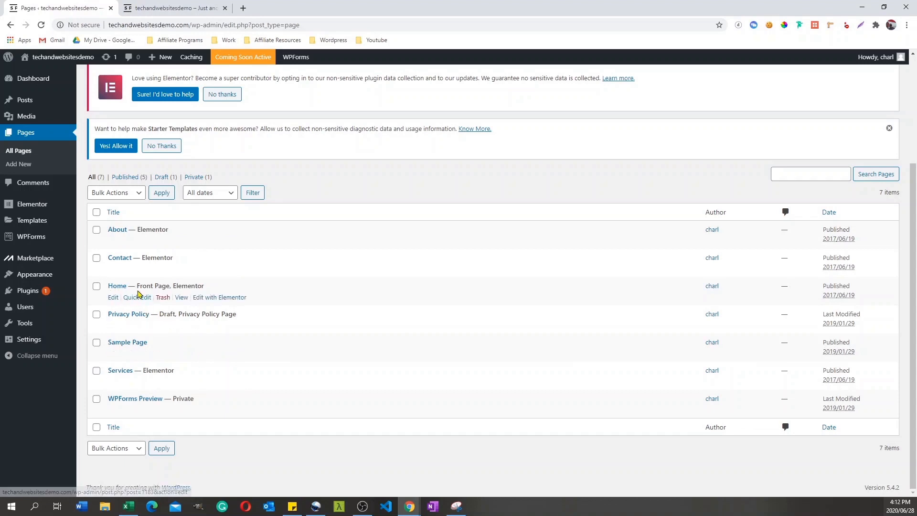
{"action": "left_click", "coordinate": [219, 299]}
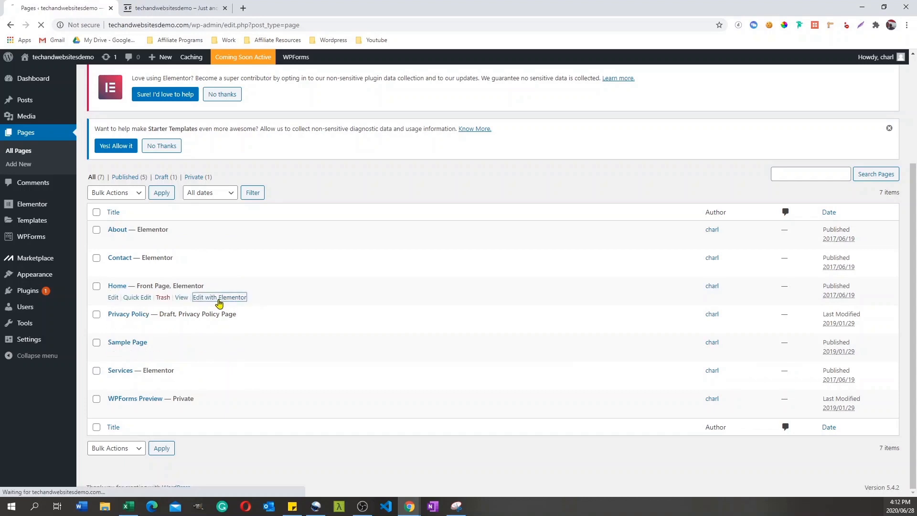
Step: Look through the live homepage down to the Meet The Team section and return to the Home page's Elementor editor
{"action": "left_click", "coordinate": [184, 8]}
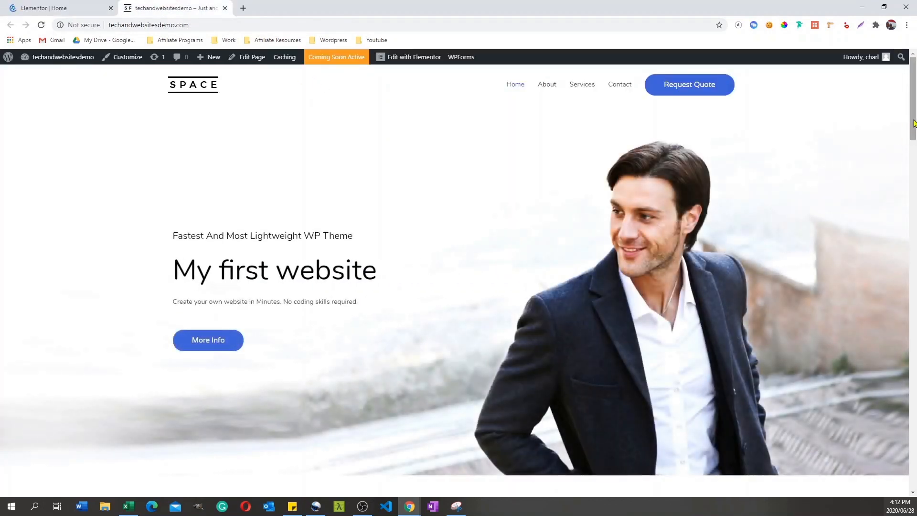
{"action": "left_click_drag", "start_coordinate": [914, 117], "coordinate": [914, 387]}
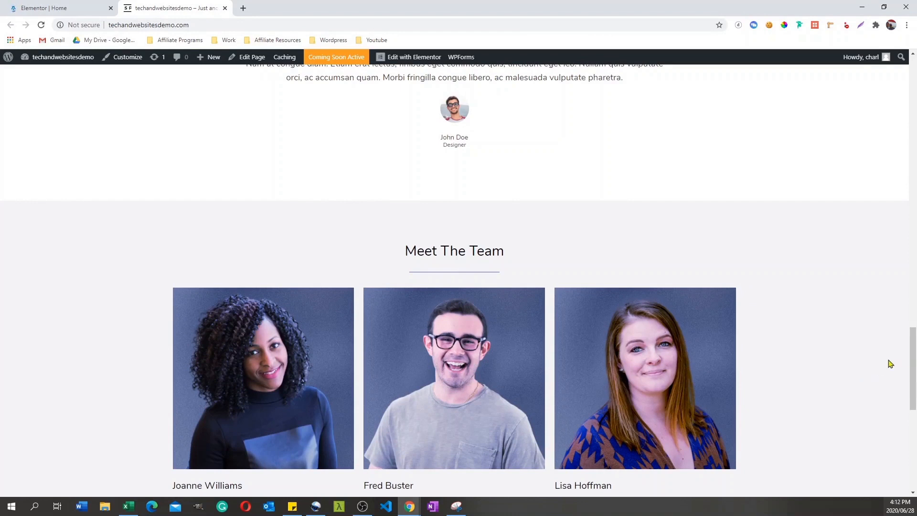
{"action": "left_click_drag", "start_coordinate": [913, 367], "coordinate": [903, 103]}
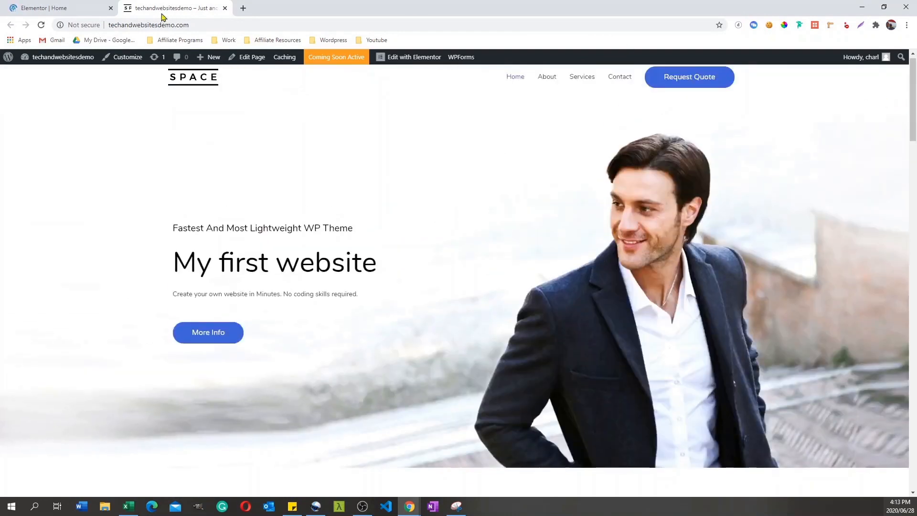
{"action": "left_click", "coordinate": [54, 8]}
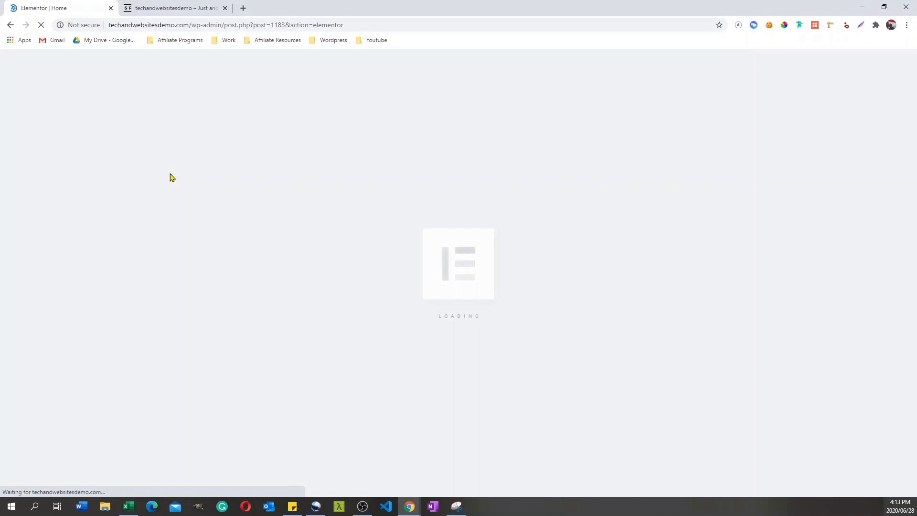
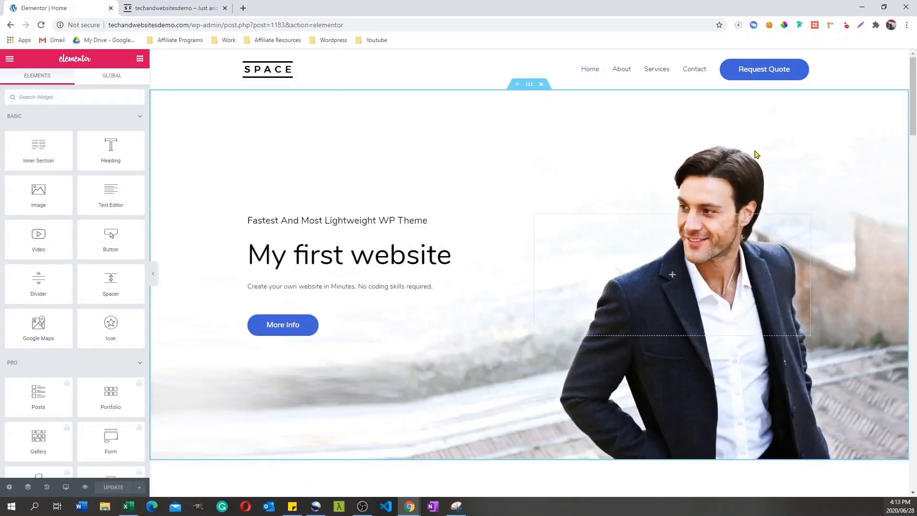
Step: Try the Full Width content width on the hero section and return it to Boxed
{"action": "mouse_move", "coordinate": [913, 111]}
{"action": "left_mouse_down"}
{"action": "mouse_move", "coordinate": [911, 197]}
{"action": "mouse_move", "coordinate": [900, 99]}
{"action": "left_mouse_up"}
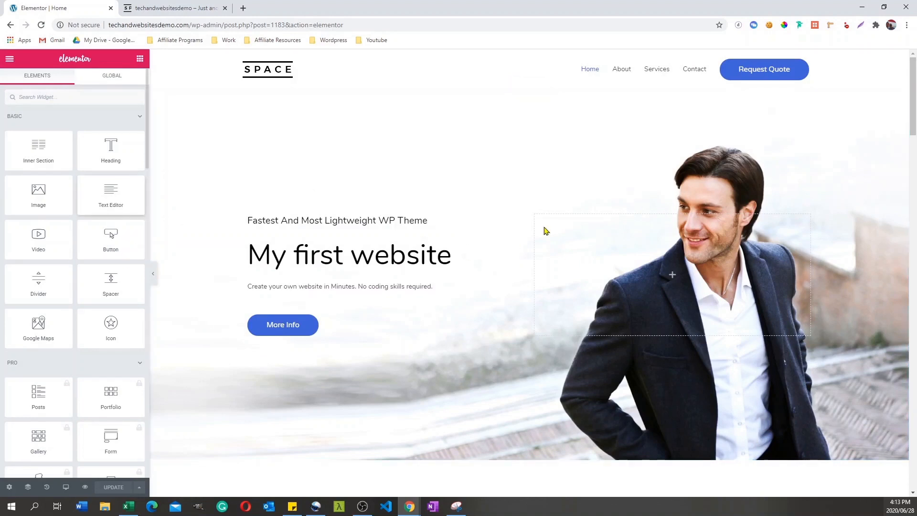
{"action": "left_click", "coordinate": [527, 87]}
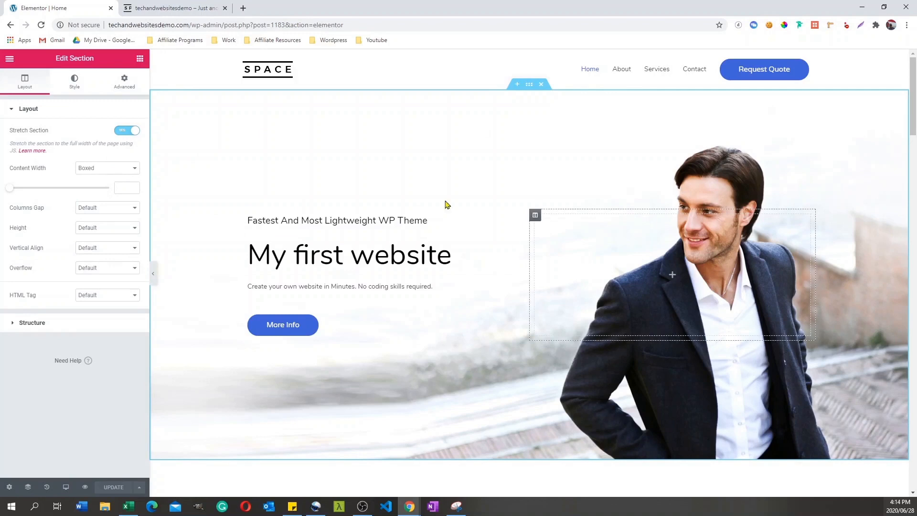
{"action": "left_click", "coordinate": [133, 169]}
{"action": "left_click", "coordinate": [102, 185]}
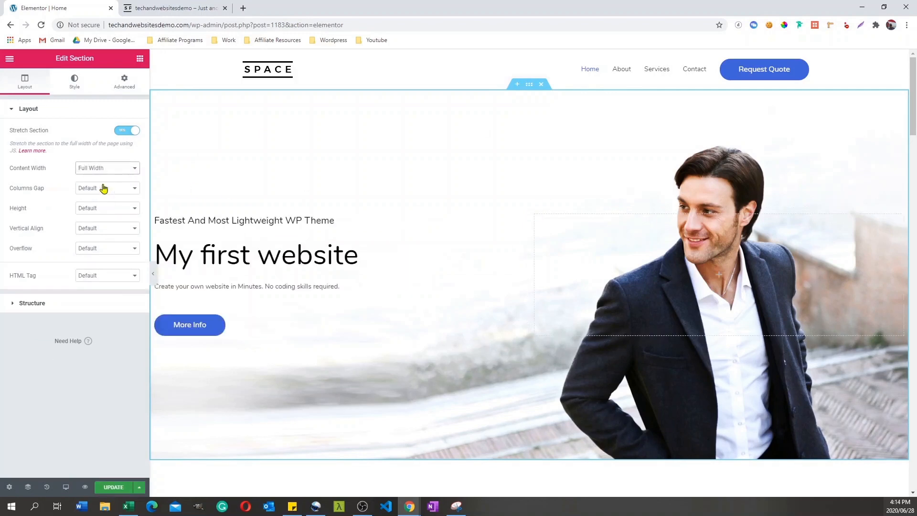
{"action": "left_click", "coordinate": [104, 168]}
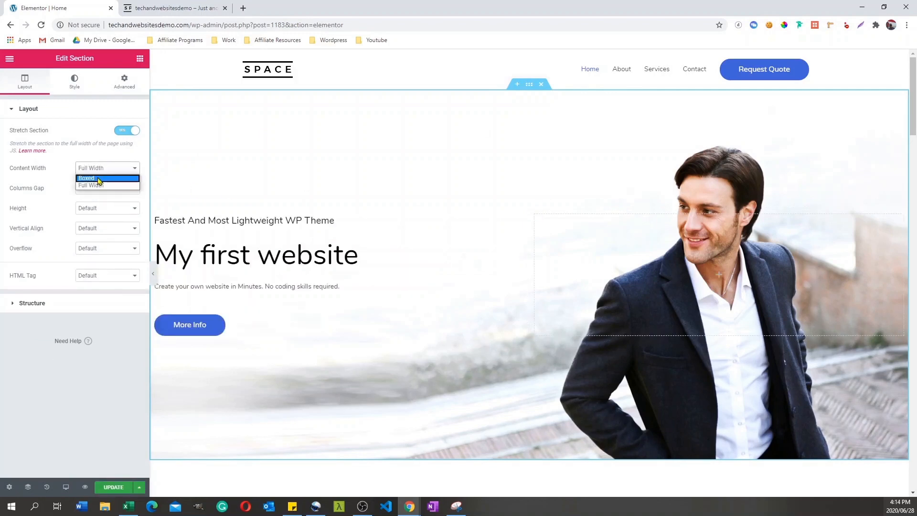
{"action": "left_click", "coordinate": [99, 179]}
Step: Try the 33, 66 column structure on the hero section and return it to 50, 50
{"action": "left_click", "coordinate": [12, 323]}
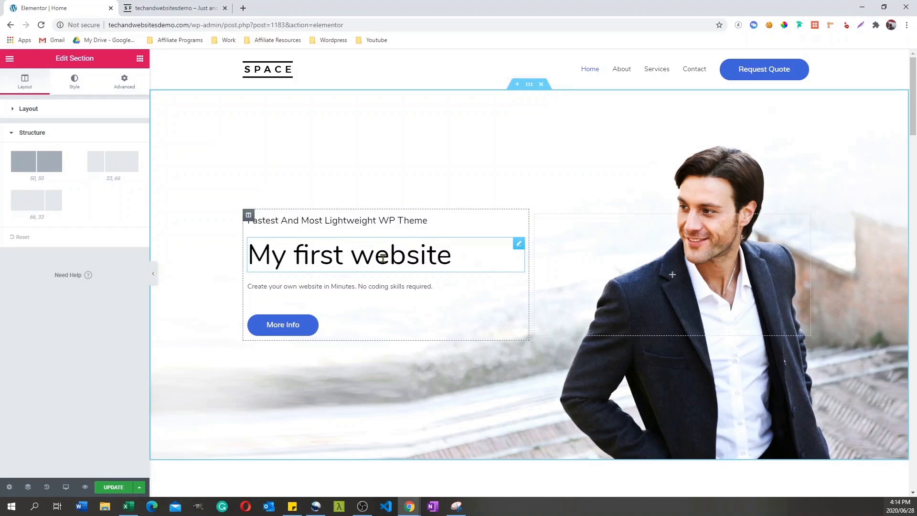
{"action": "left_click", "coordinate": [117, 164]}
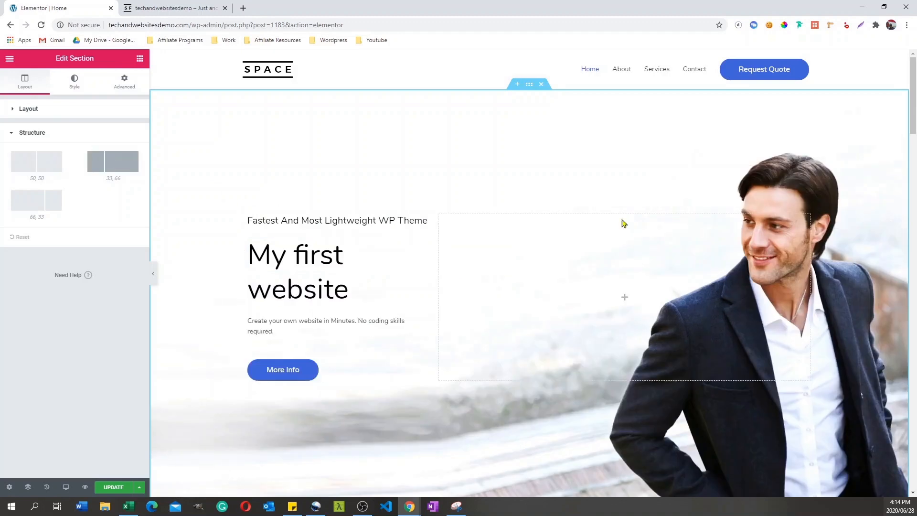
{"action": "left_click", "coordinate": [40, 163]}
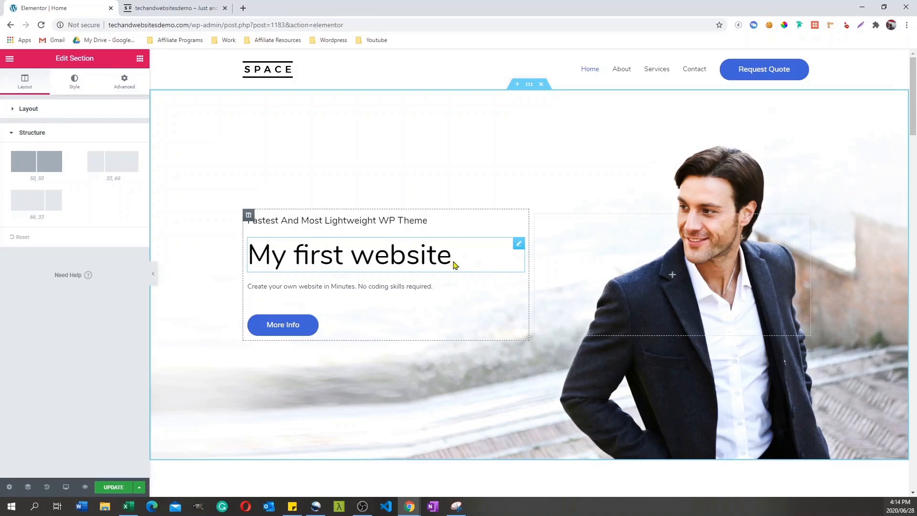
Step: Replace the hero section's main heading text with "My very first website"
{"action": "left_click", "coordinate": [455, 264]}
{"action": "triple_click", "coordinate": [458, 260]}
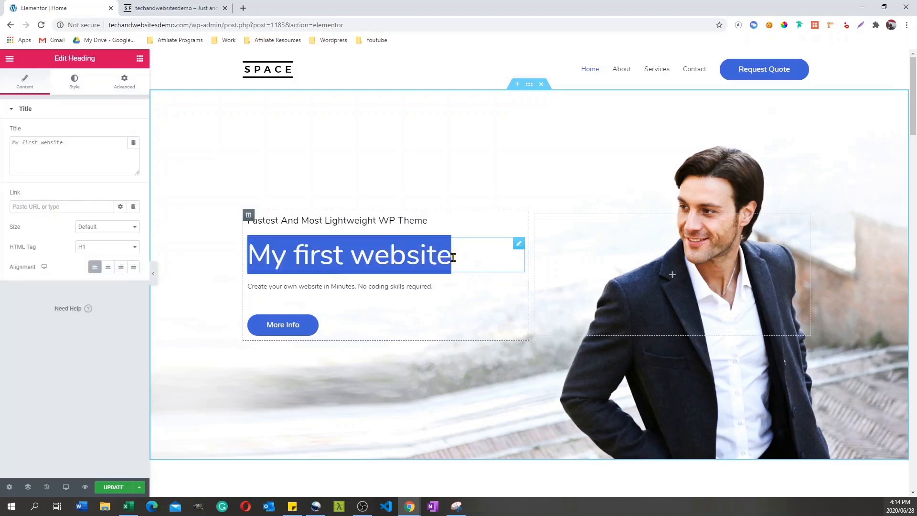
{"action": "left_click_drag", "start_coordinate": [459, 260], "coordinate": [255, 245]}
{"action": "type", "text": "My "}
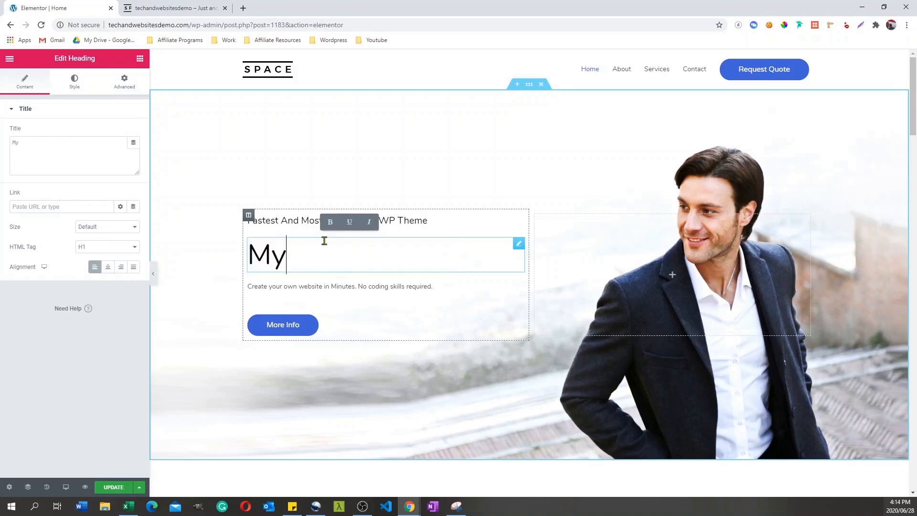
{"action": "type", "text": "very first"}
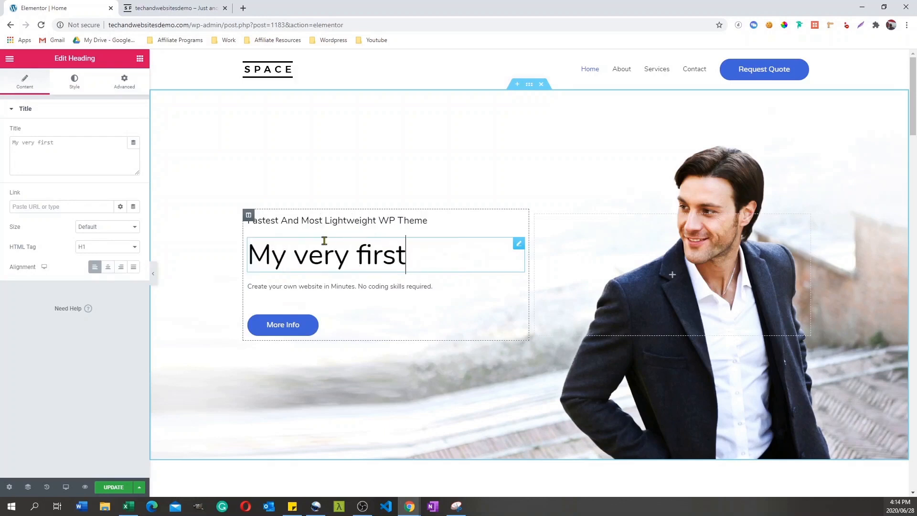
{"action": "type", "text": " website"}
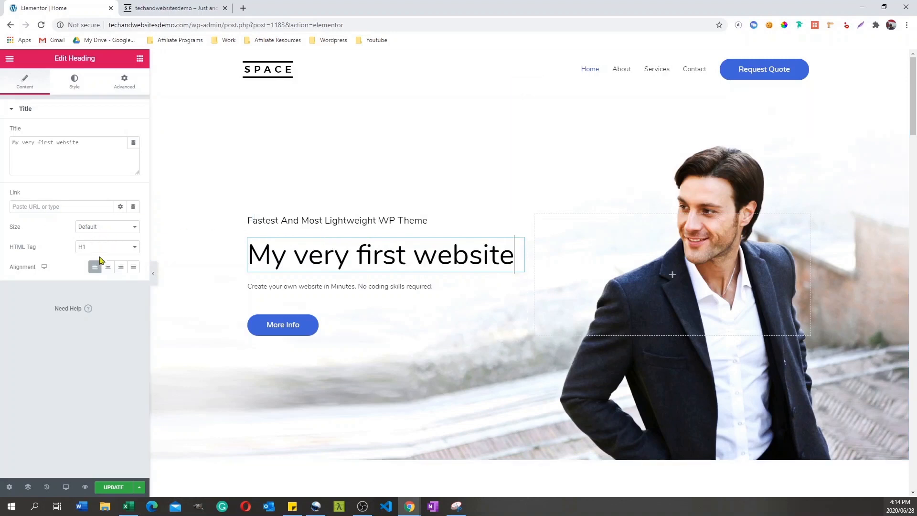
Step: Change the hero heading's text color to light blue #6EC1E4
{"action": "left_click", "coordinate": [73, 85]}
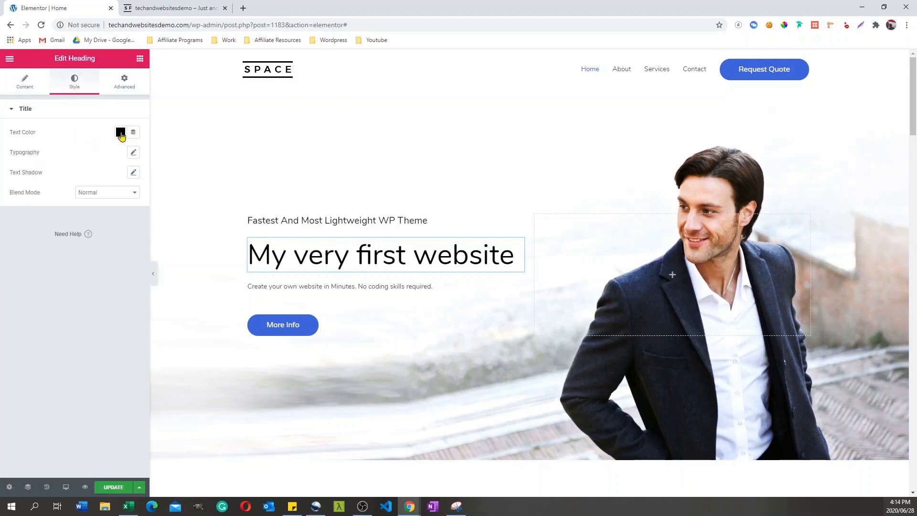
{"action": "left_click", "coordinate": [121, 132]}
{"action": "left_click", "coordinate": [75, 154]}
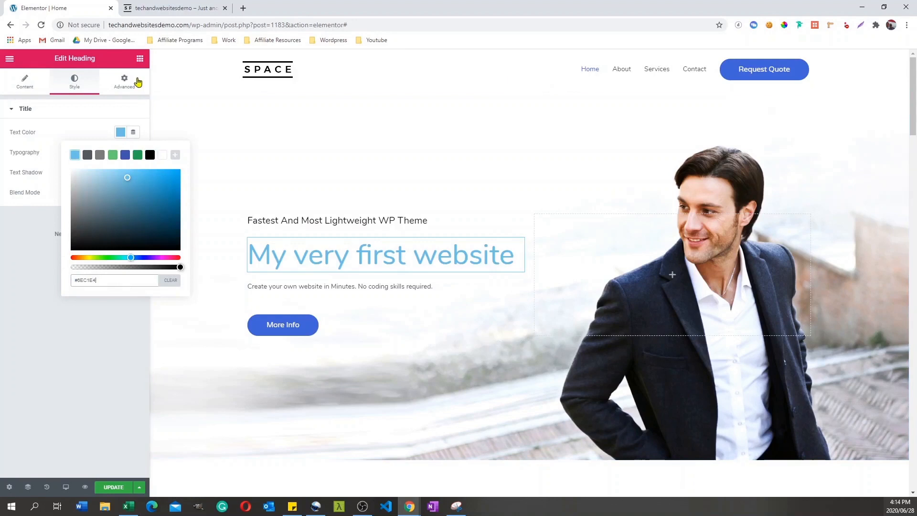
Step: Review the hero heading's content, style and advanced settings without changing anything
{"action": "left_click", "coordinate": [123, 85]}
{"action": "left_click", "coordinate": [137, 88]}
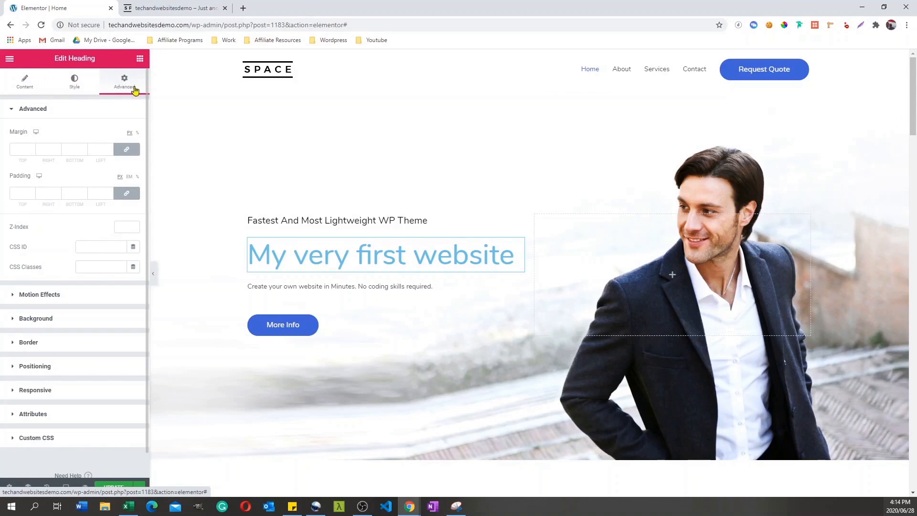
{"action": "left_click", "coordinate": [28, 86]}
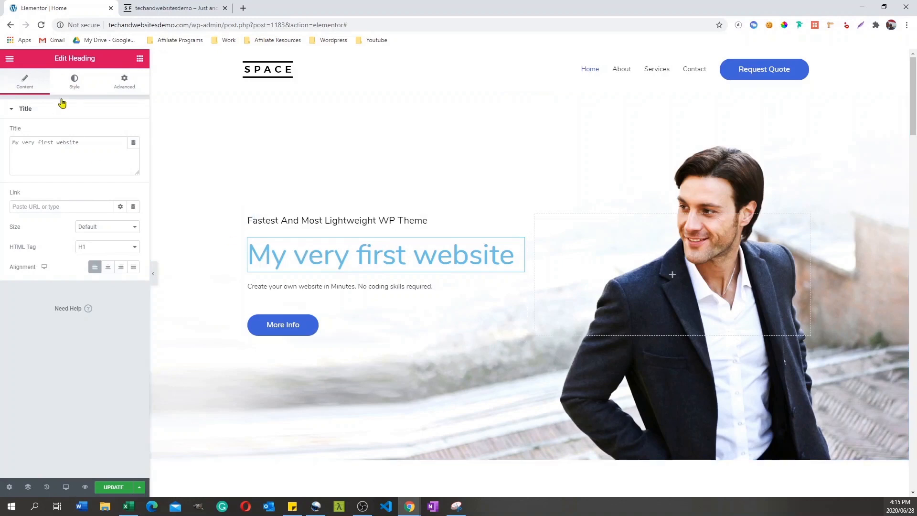
{"action": "left_click", "coordinate": [74, 89]}
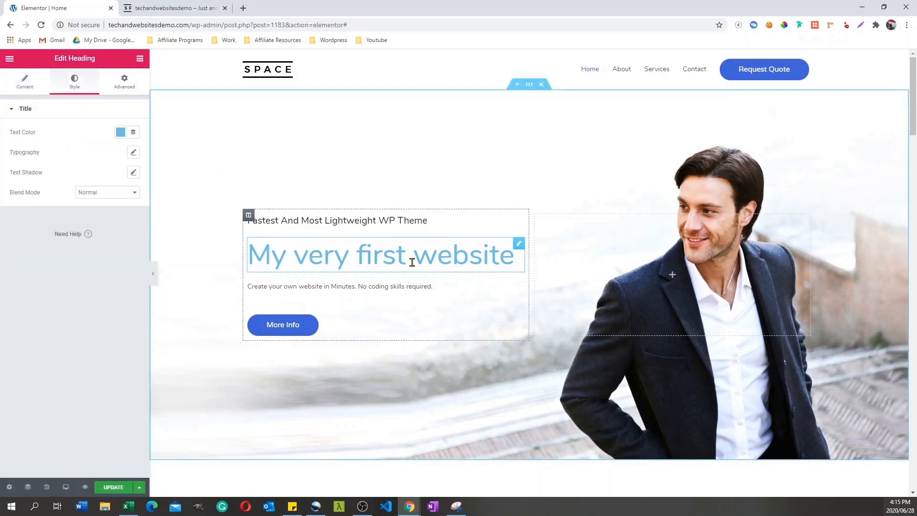
{"action": "left_click", "coordinate": [133, 84]}
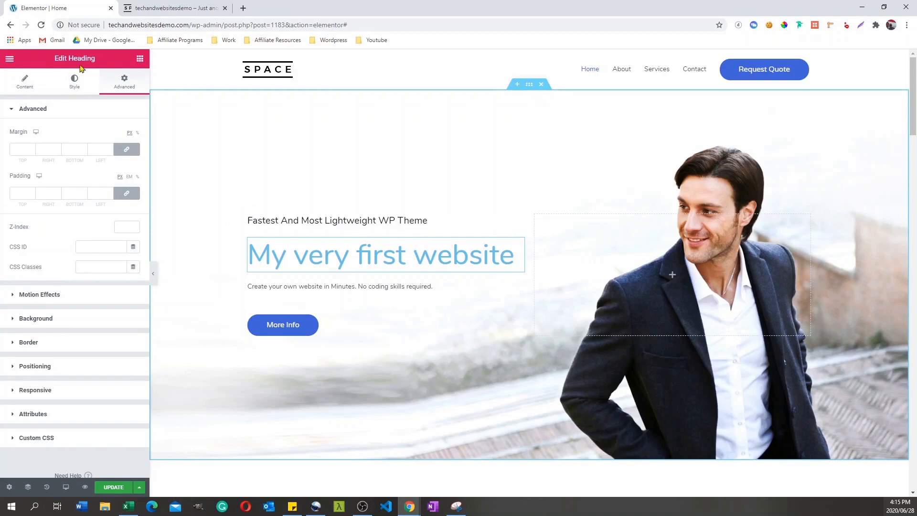
{"action": "left_click", "coordinate": [26, 84]}
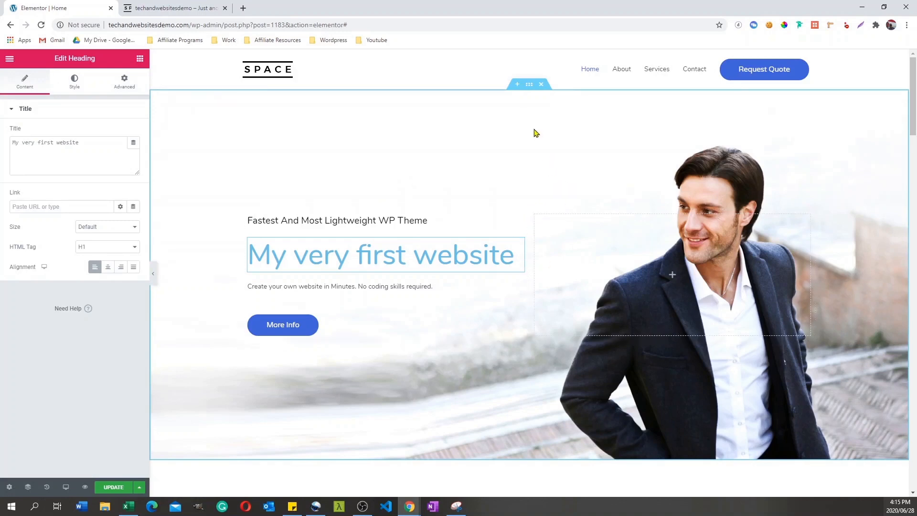
Step: Review the hero section's background settings and browse the media library's images without replacing the background image
{"action": "left_click", "coordinate": [529, 86]}
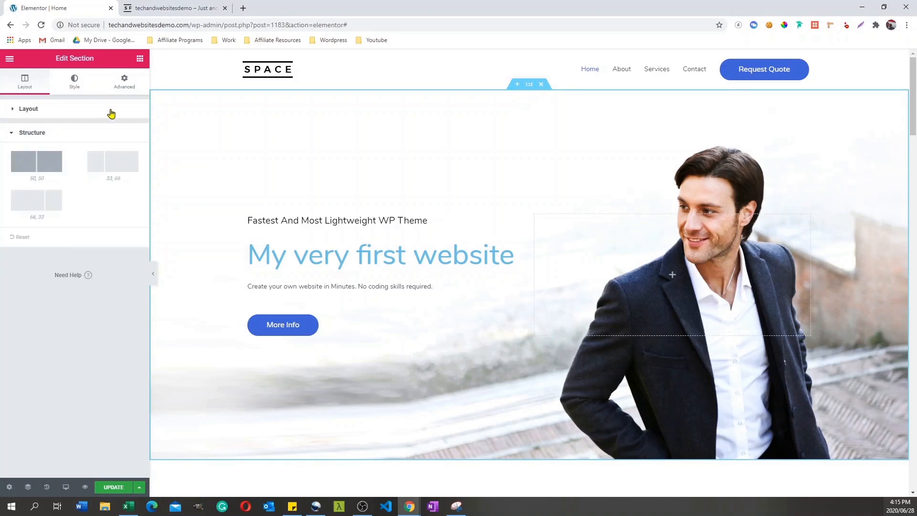
{"action": "left_click", "coordinate": [82, 85]}
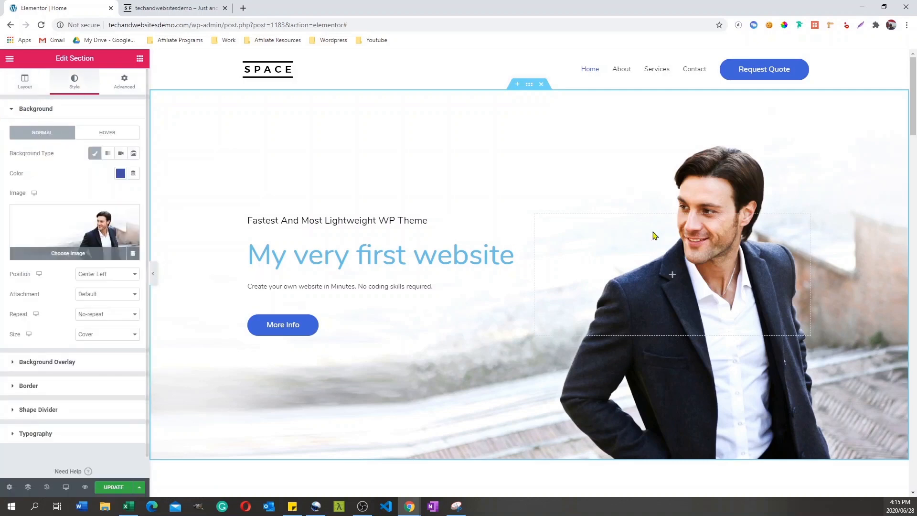
{"action": "mouse_move", "coordinate": [123, 247]}
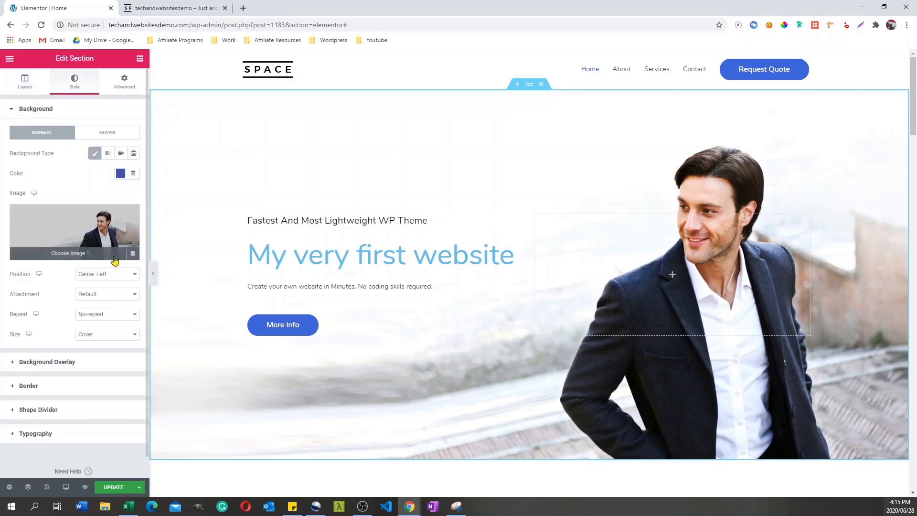
{"action": "left_click", "coordinate": [76, 257]}
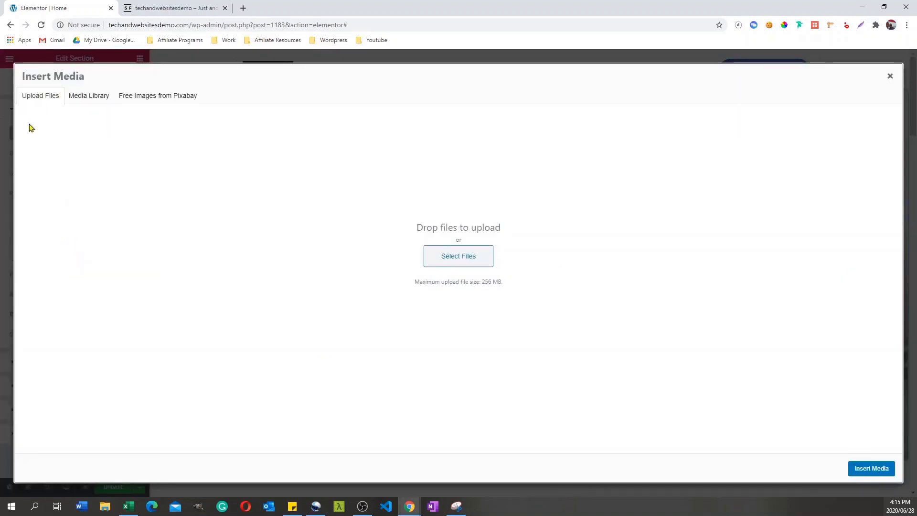
{"action": "left_click", "coordinate": [91, 95]}
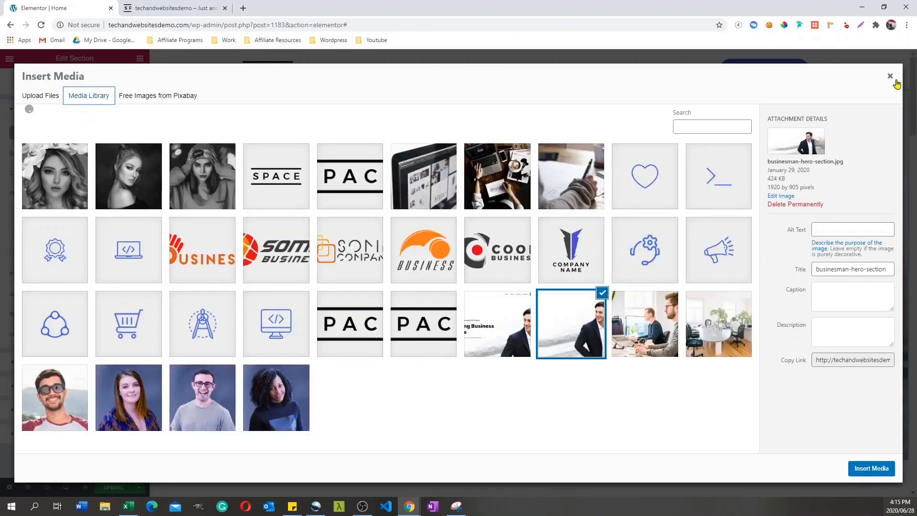
{"action": "left_click", "coordinate": [889, 76]}
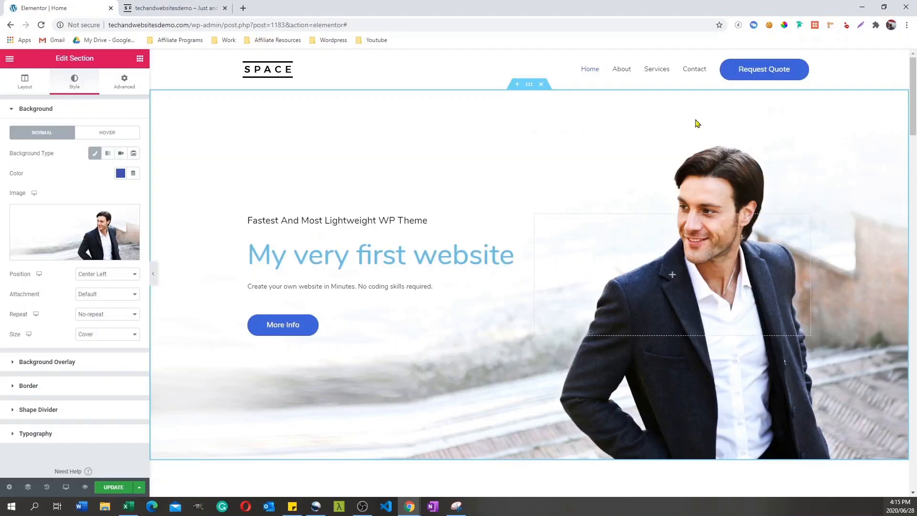
Step: Try other positions for the hero section's background image and set it to Center Right
{"action": "left_click", "coordinate": [121, 275]}
{"action": "left_click", "coordinate": [111, 292]}
{"action": "left_click", "coordinate": [110, 275]}
{"action": "left_click", "coordinate": [106, 328]}
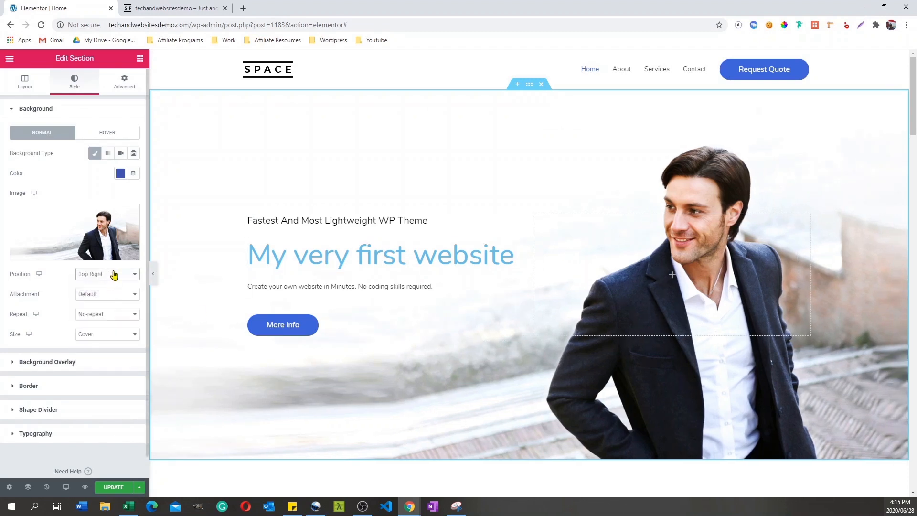
{"action": "left_click", "coordinate": [112, 274]}
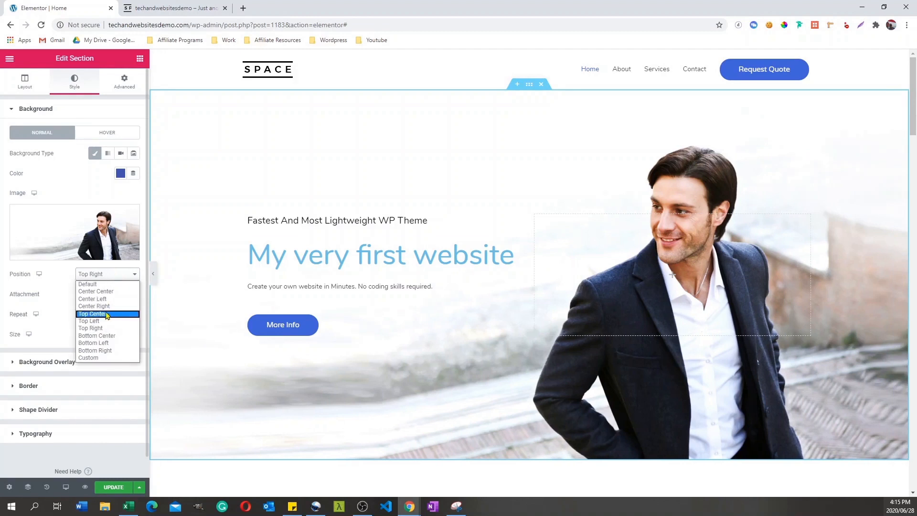
{"action": "left_click", "coordinate": [109, 306]}
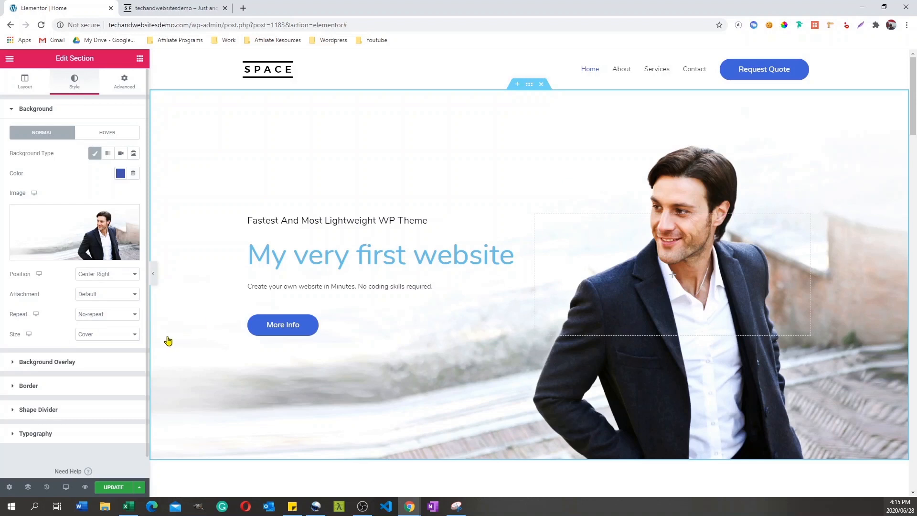
Step: Give the hero section a gradient background overlay with light blue #6EC1E4 as its first color
{"action": "left_click", "coordinate": [15, 368]}
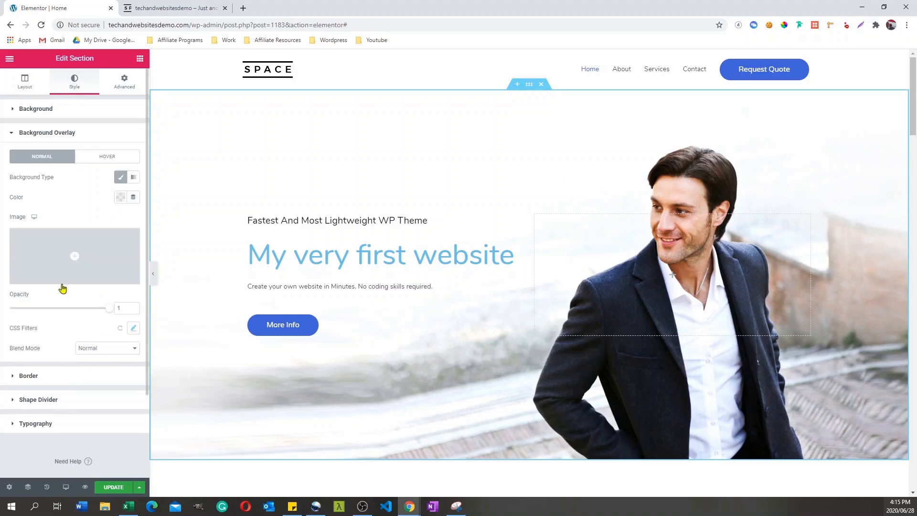
{"action": "left_click", "coordinate": [134, 178]}
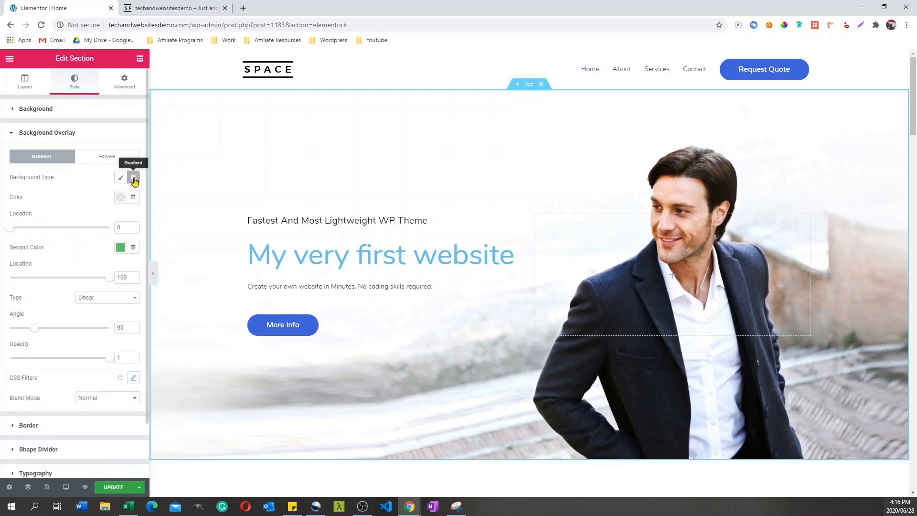
{"action": "left_click", "coordinate": [119, 198]}
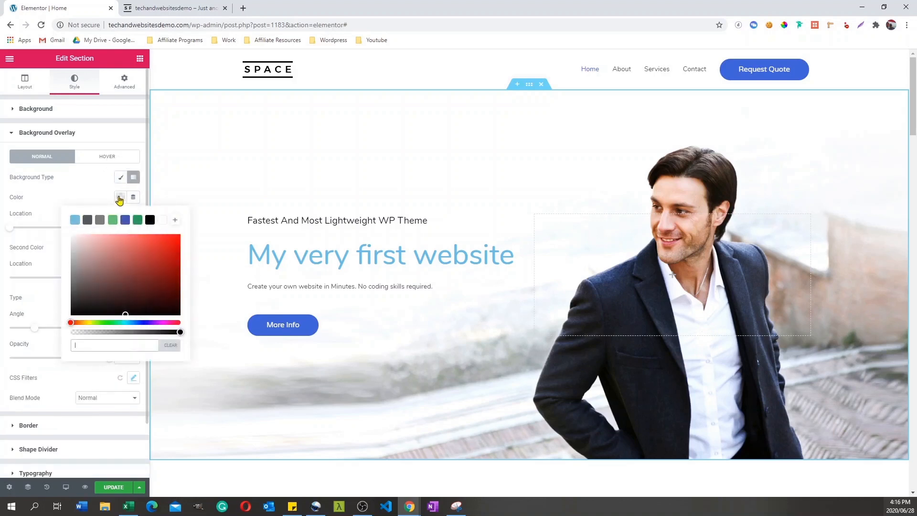
{"action": "left_click", "coordinate": [74, 221]}
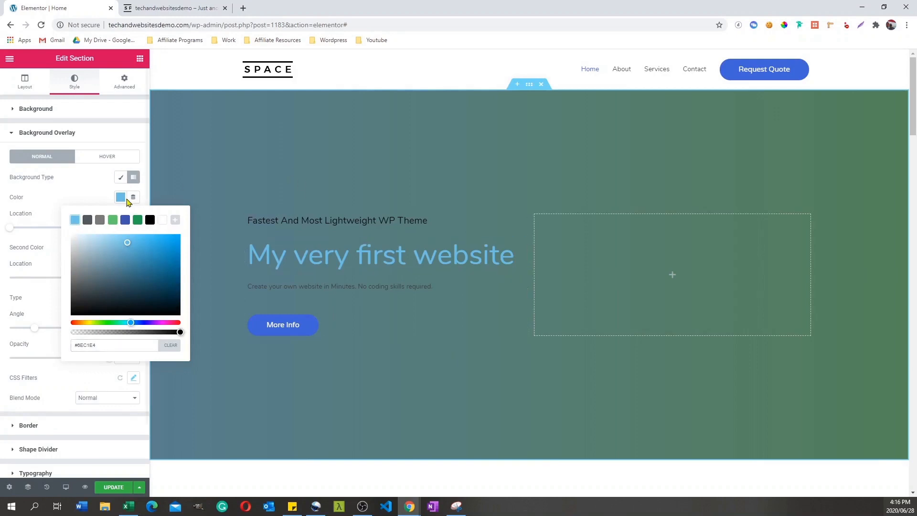
{"action": "left_click", "coordinate": [66, 216]}
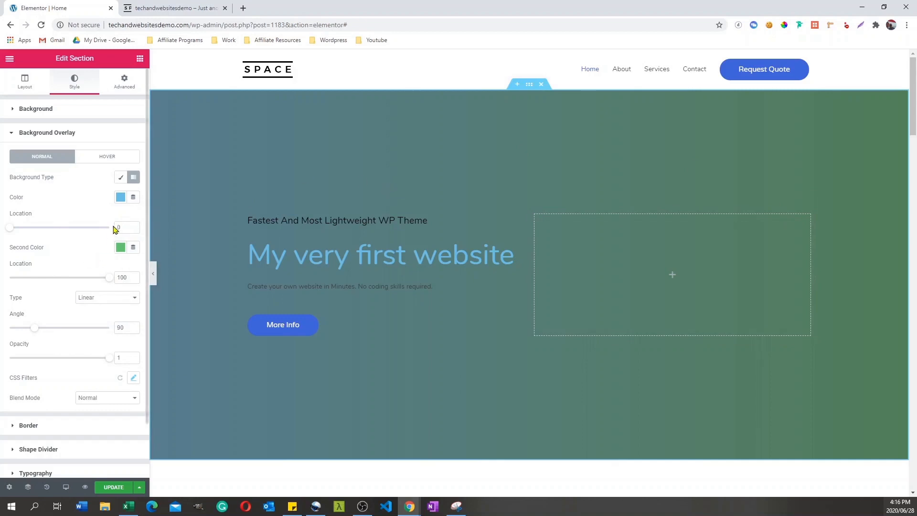
Step: Clear the overlay gradient's second color and switch the hero section's background overlay to the Classic type
{"action": "left_click", "coordinate": [120, 250]}
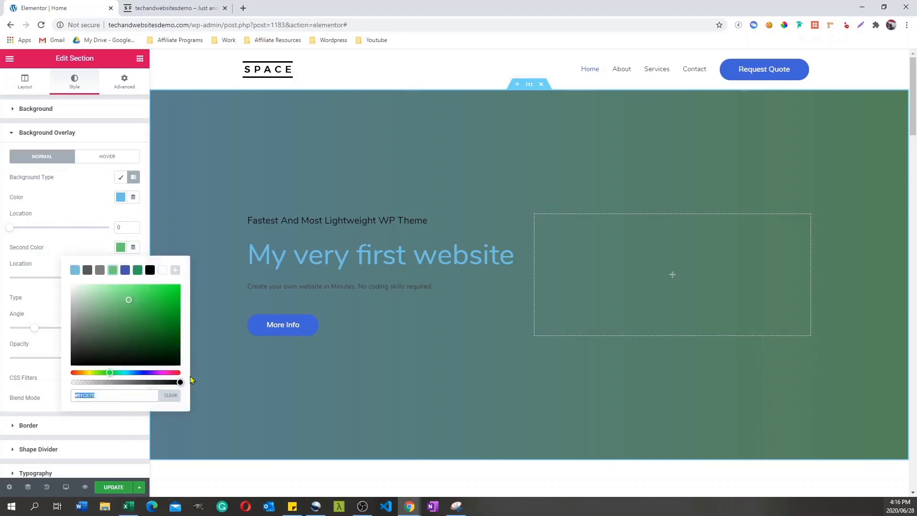
{"action": "left_click", "coordinate": [167, 390]}
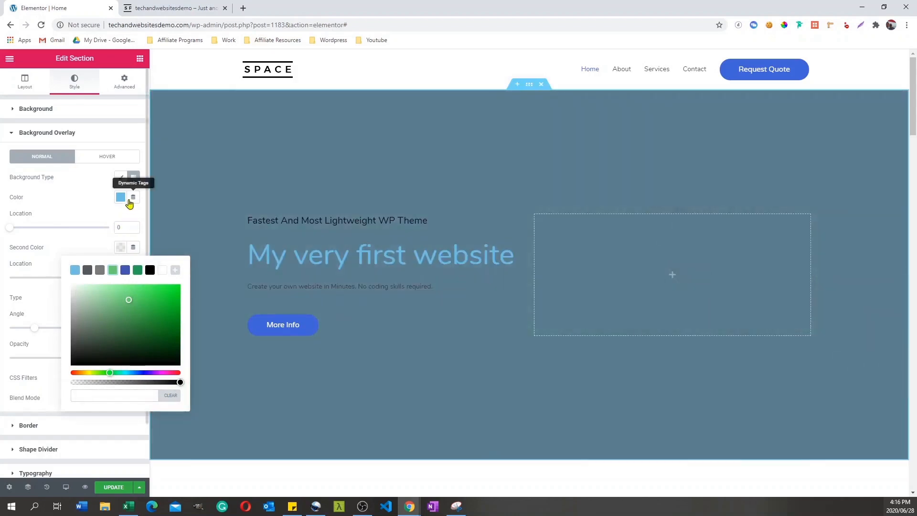
{"action": "left_click", "coordinate": [120, 180]}
{"action": "left_click", "coordinate": [121, 179]}
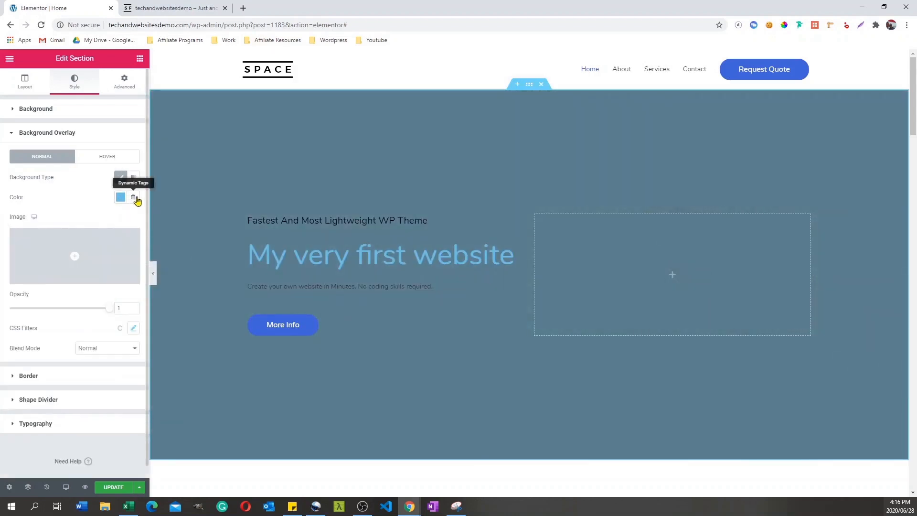
Step: Clear the color of the hero section's classic background overlay
{"action": "left_click", "coordinate": [119, 198]}
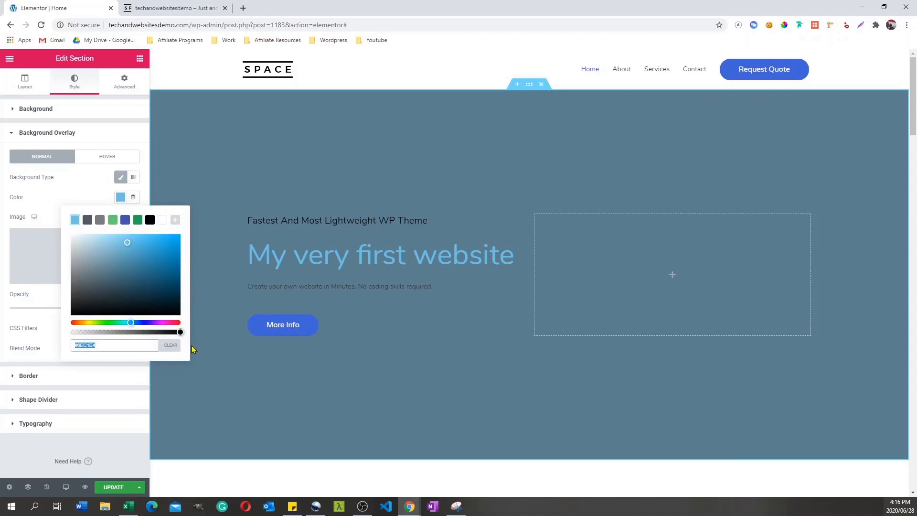
{"action": "left_click", "coordinate": [171, 345]}
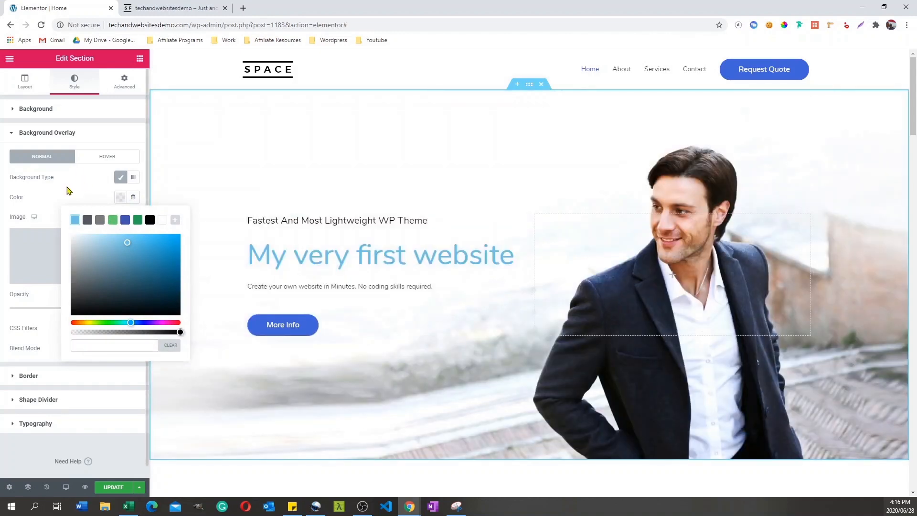
{"action": "left_click", "coordinate": [94, 177]}
Step: Give the hero heading "My very first website" a linked margin of 20 px on all sides
{"action": "left_click", "coordinate": [125, 82]}
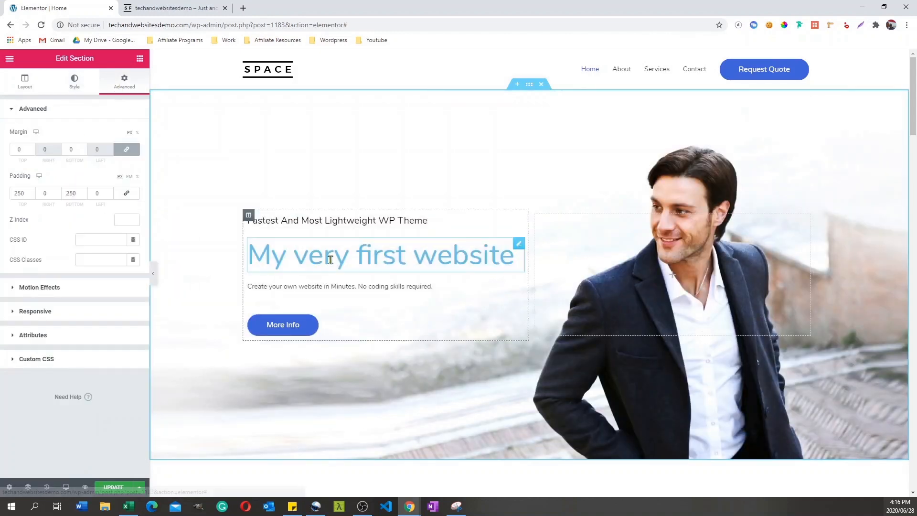
{"action": "left_click", "coordinate": [461, 264]}
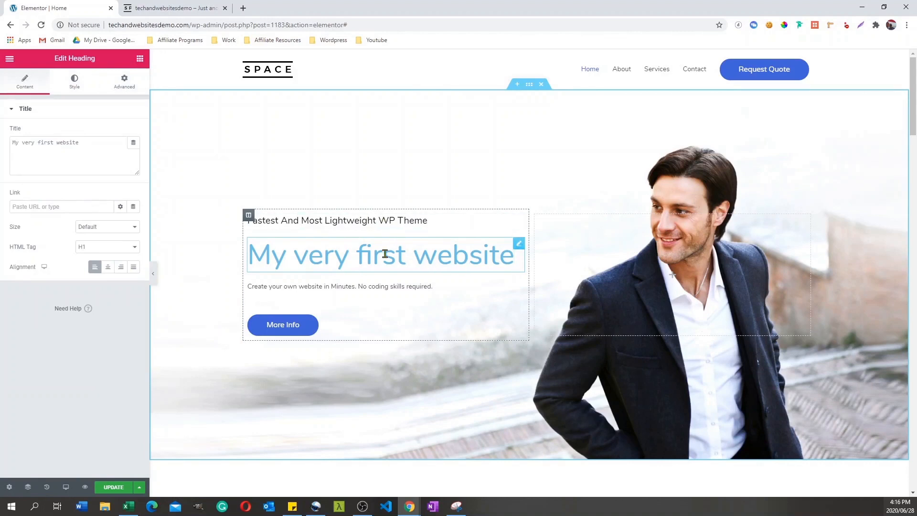
{"action": "left_click", "coordinate": [124, 82]}
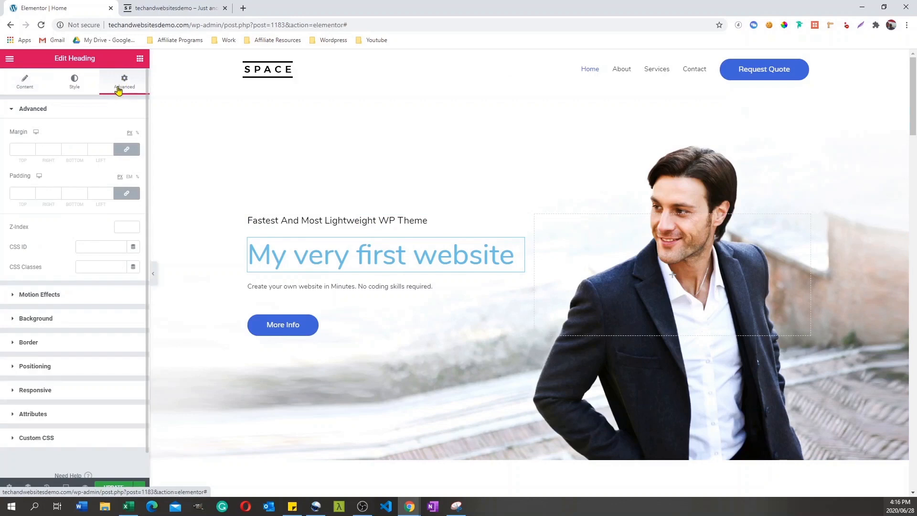
{"action": "left_click", "coordinate": [23, 150]}
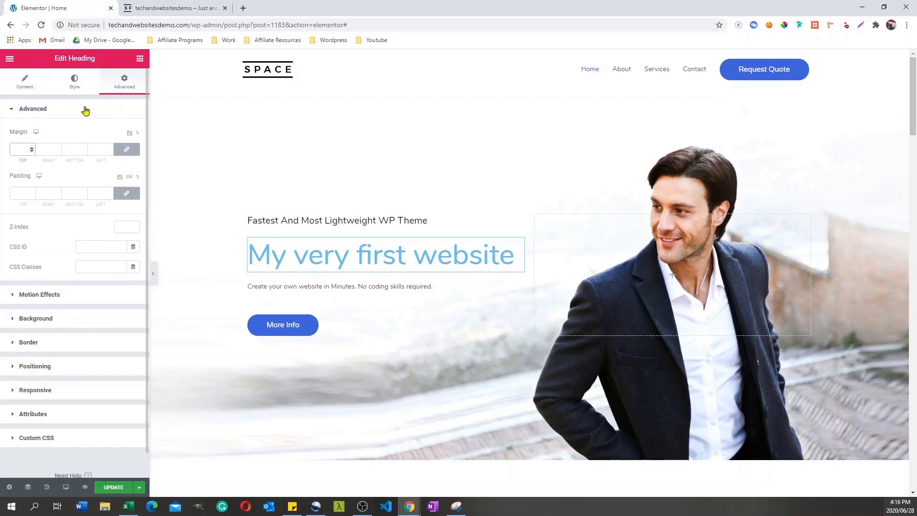
{"action": "type", "text": "20"}
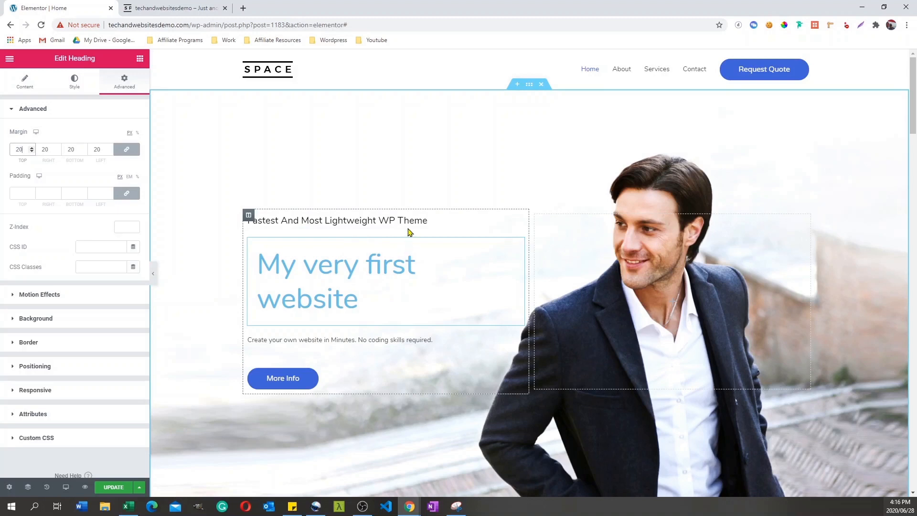
{"action": "left_click", "coordinate": [466, 157]}
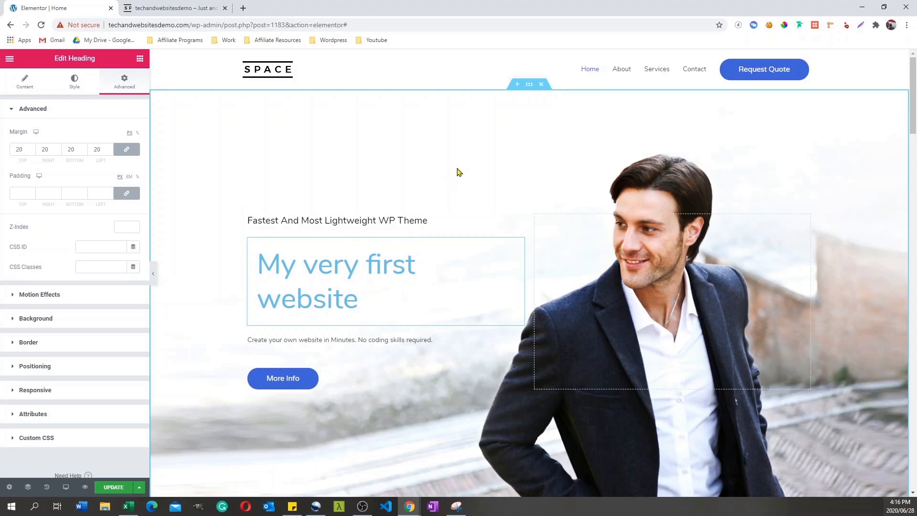
Step: Add a Clouds shape divider to the bottom edge of the hero section
{"action": "left_click_drag", "start_coordinate": [913, 139], "coordinate": [913, 176]}
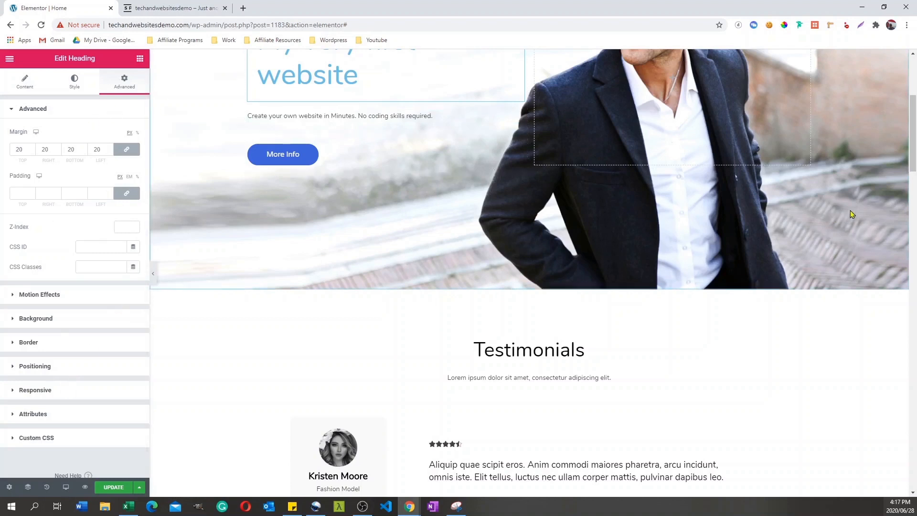
{"action": "left_click_drag", "start_coordinate": [912, 163], "coordinate": [912, 125]}
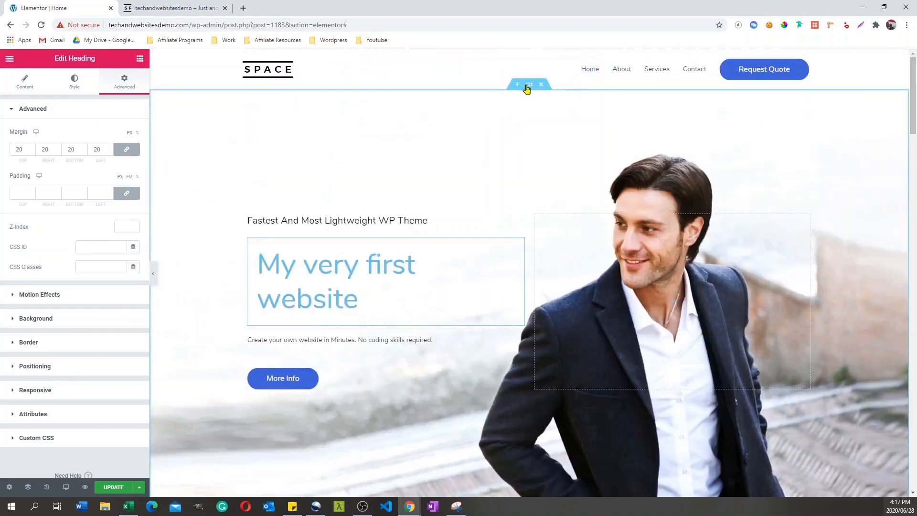
{"action": "left_click", "coordinate": [528, 84]}
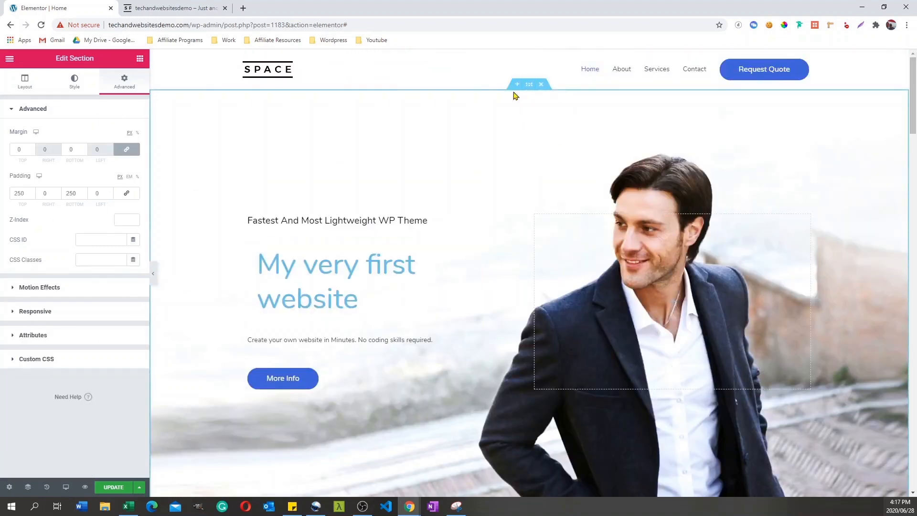
{"action": "left_click", "coordinate": [75, 83]}
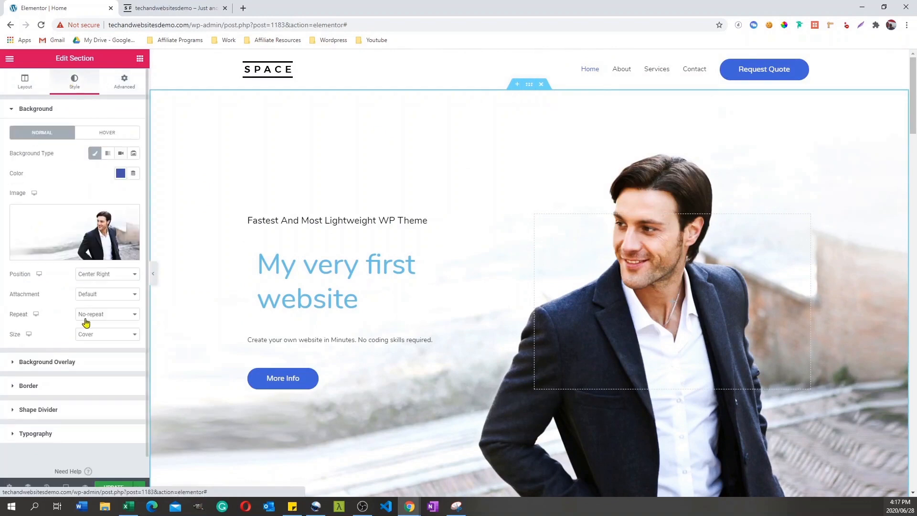
{"action": "left_click", "coordinate": [12, 413]}
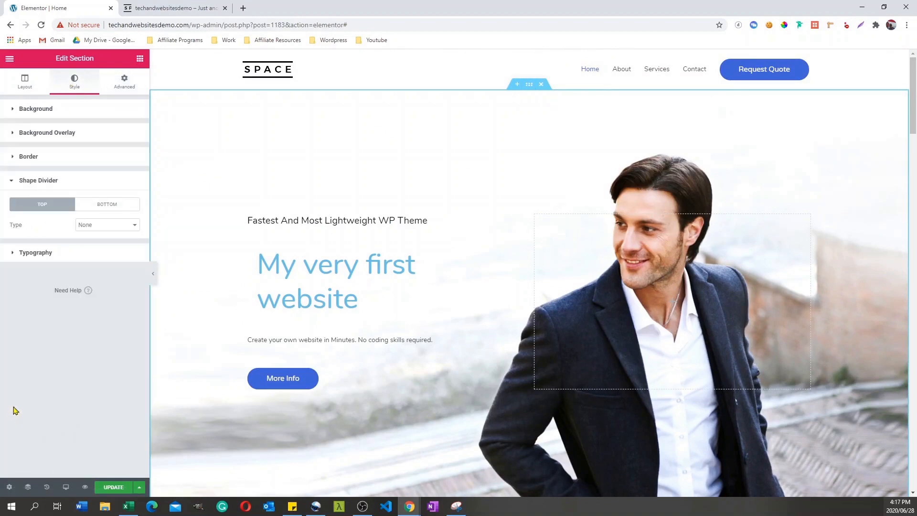
{"action": "left_click", "coordinate": [118, 204]}
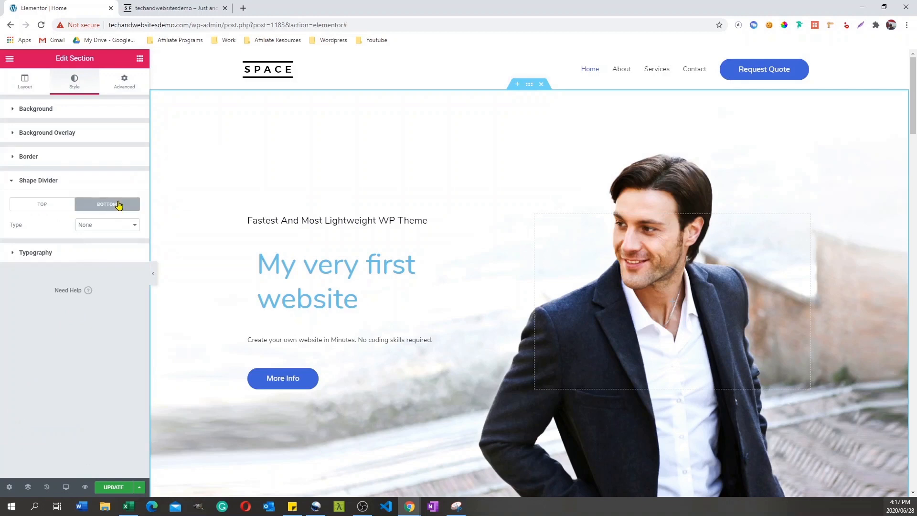
{"action": "left_click", "coordinate": [107, 225]}
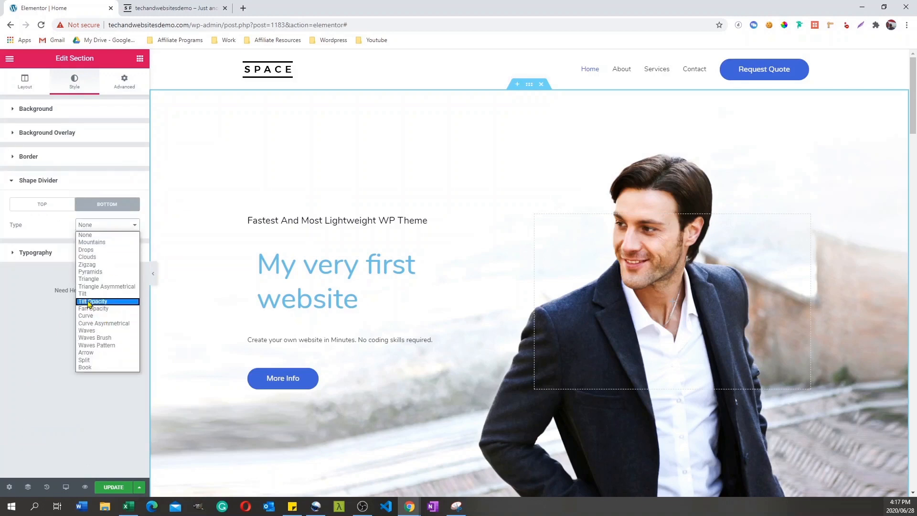
{"action": "left_click", "coordinate": [87, 257]}
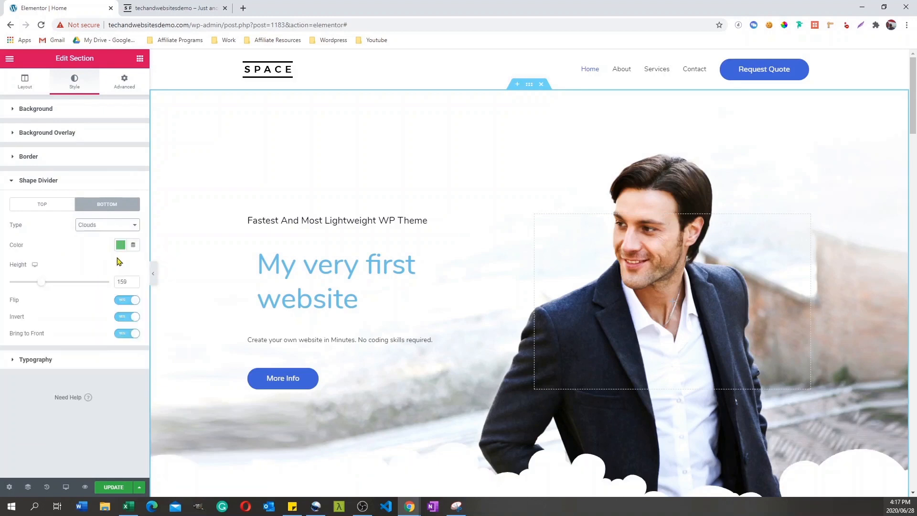
Step: Color the hero section's bottom shape divider light blue #6EC1E4 and change its type to Waves
{"action": "scroll", "coordinate": [911, 135], "scroll_direction": "down", "scroll_amount": 4}
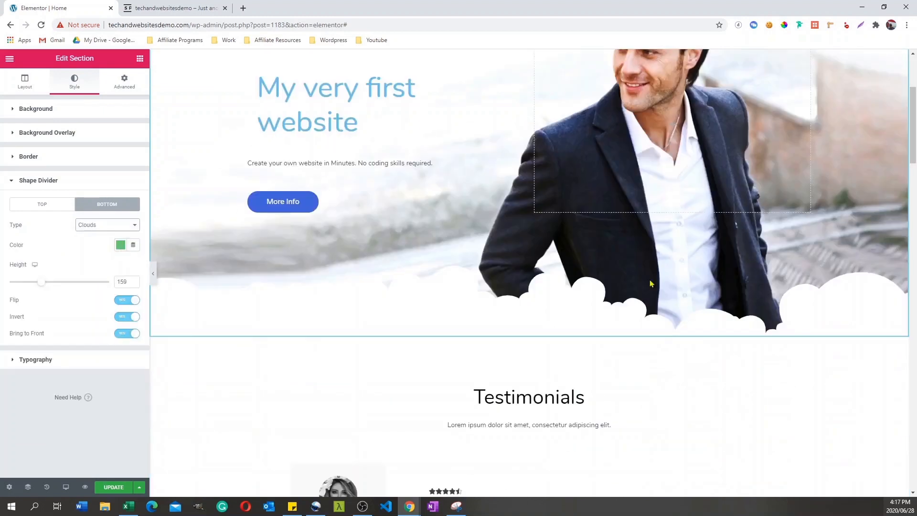
{"action": "left_click", "coordinate": [120, 245]}
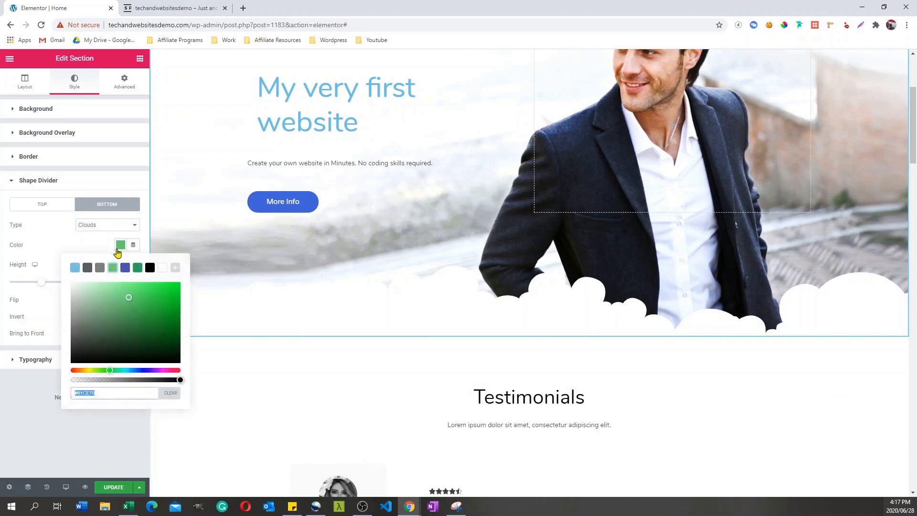
{"action": "left_click", "coordinate": [74, 267]}
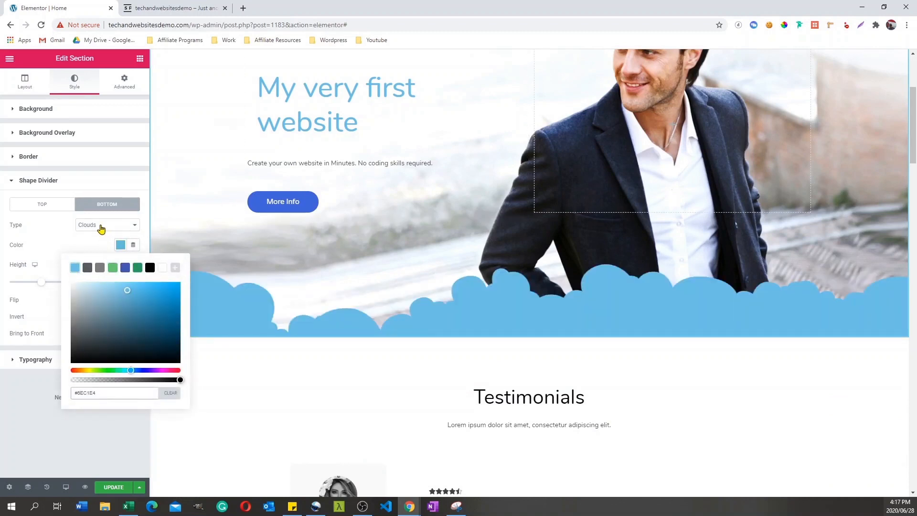
{"action": "left_click", "coordinate": [101, 227]}
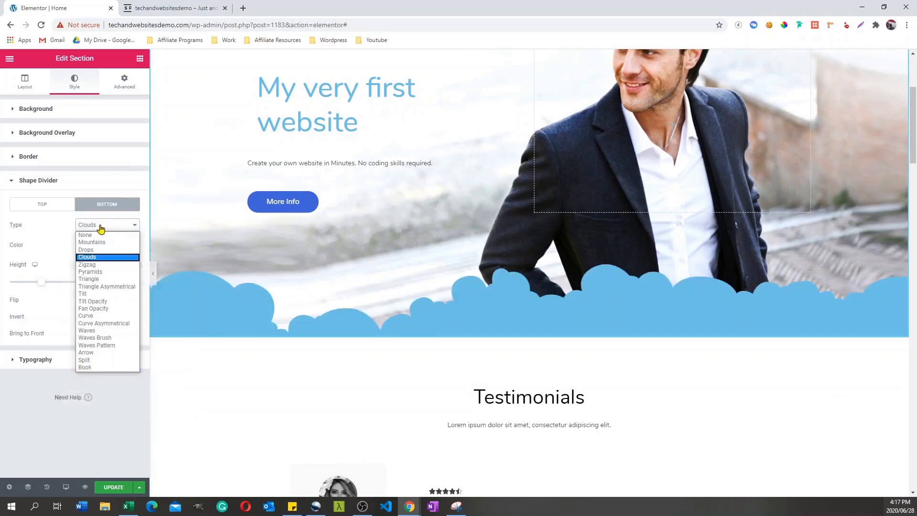
{"action": "left_click", "coordinate": [101, 331]}
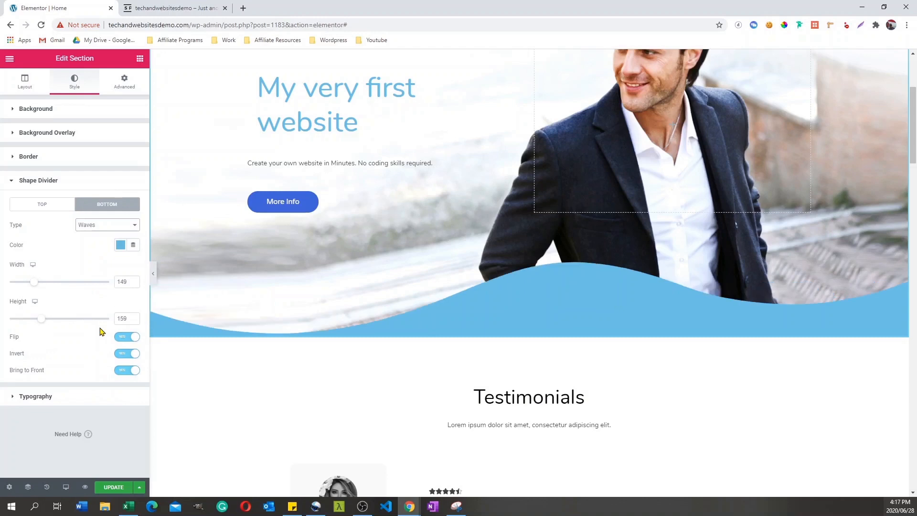
{"action": "left_click", "coordinate": [11, 184]}
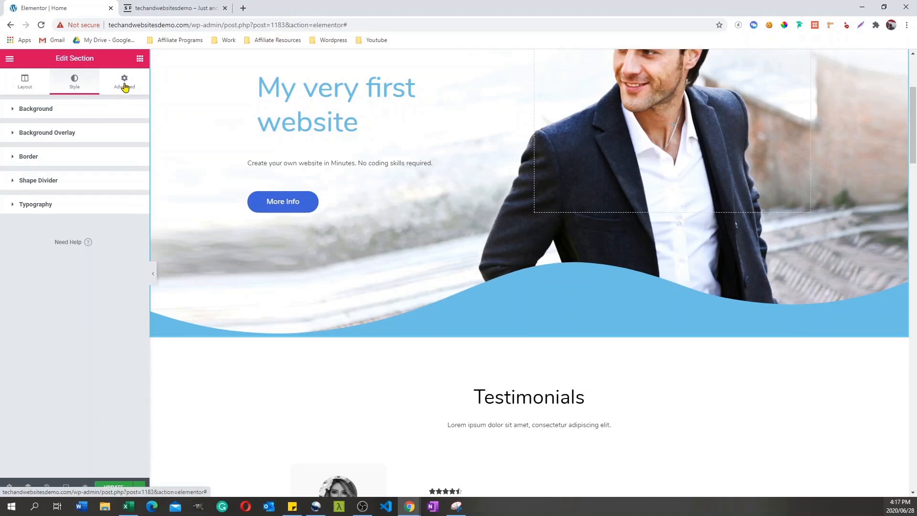
Step: Set the entrance animation of the "My very first website" heading to Slide In Left
{"action": "scroll", "coordinate": [351, 238], "scroll_direction": "up", "scroll_amount": 3}
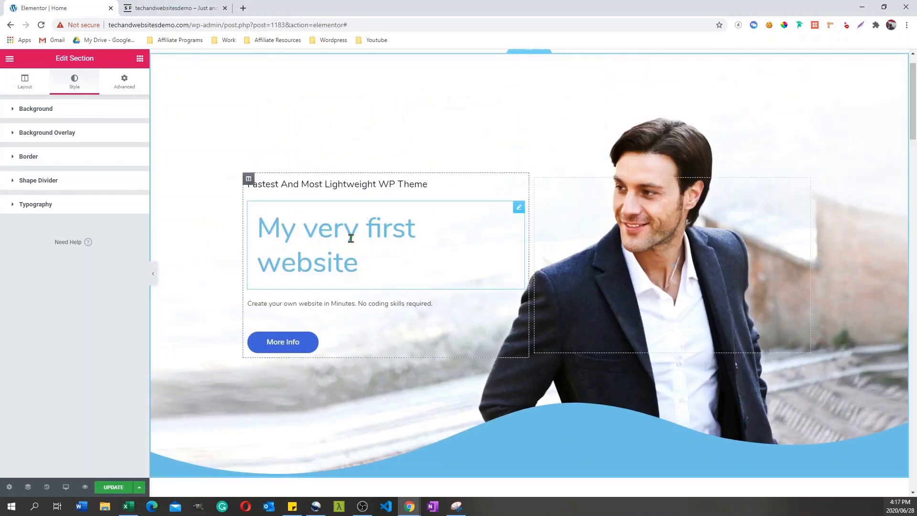
{"action": "left_click", "coordinate": [351, 239]}
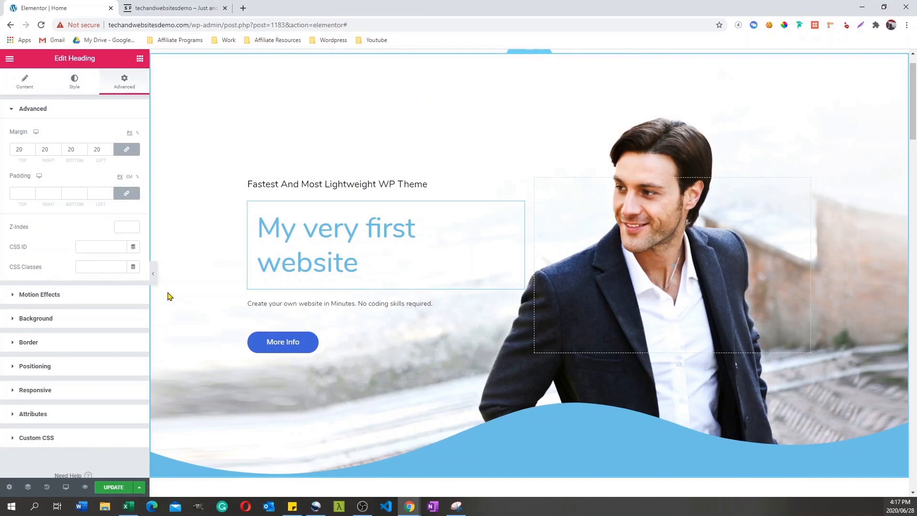
{"action": "left_click", "coordinate": [13, 295]}
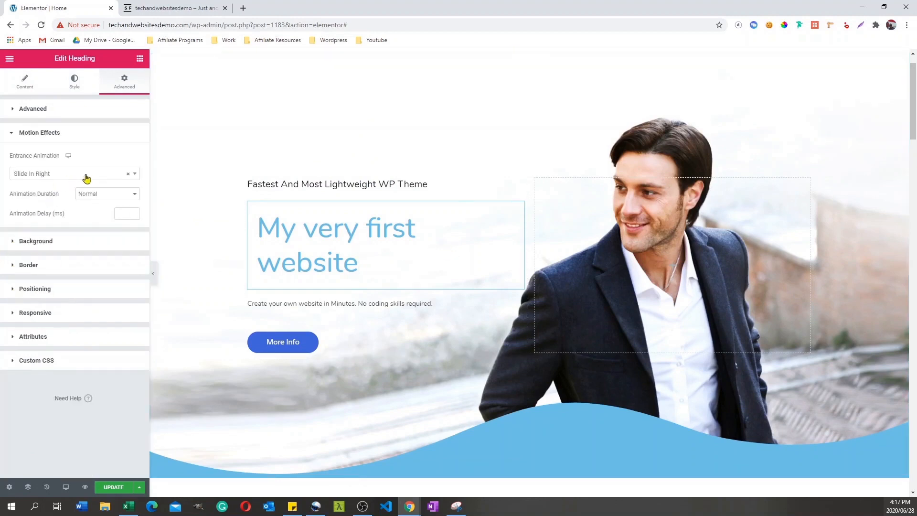
{"action": "left_click", "coordinate": [120, 176]}
{"action": "mouse_move", "coordinate": [136, 249]}
{"action": "left_mouse_down"}
{"action": "mouse_move", "coordinate": [136, 274]}
{"action": "mouse_move", "coordinate": [137, 251]}
{"action": "mouse_move", "coordinate": [119, 245]}
{"action": "left_mouse_up"}
{"action": "left_click", "coordinate": [73, 237]}
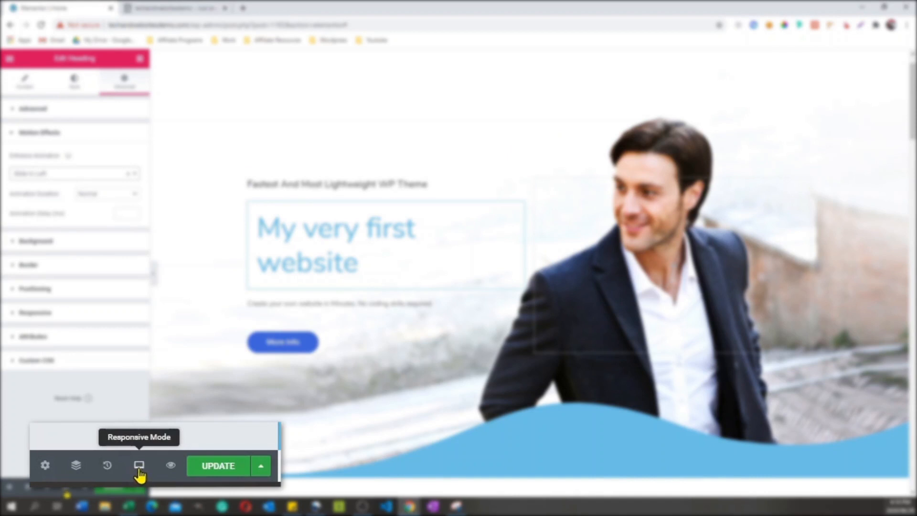
Step: Preview the Home page in the Mobile and Tablet responsive modes and examine how its sections are laid out
{"action": "left_click", "coordinate": [139, 472]}
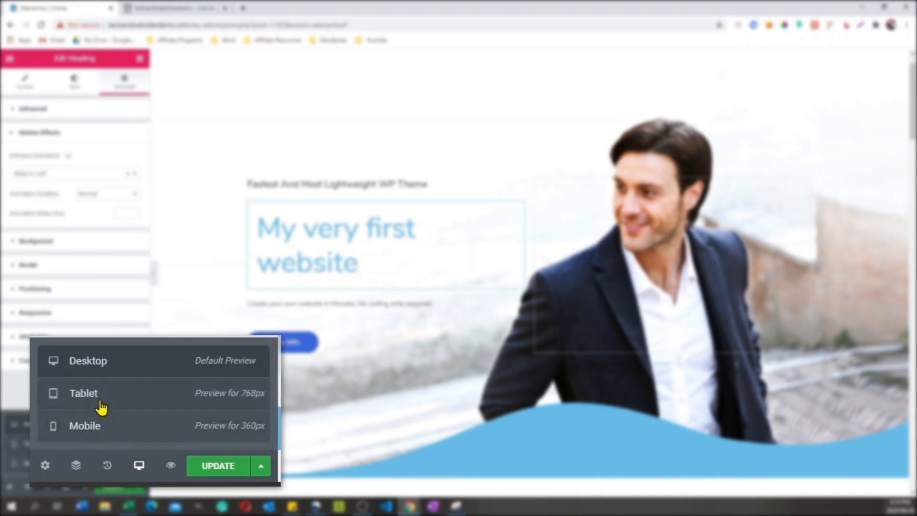
{"action": "left_click", "coordinate": [93, 432]}
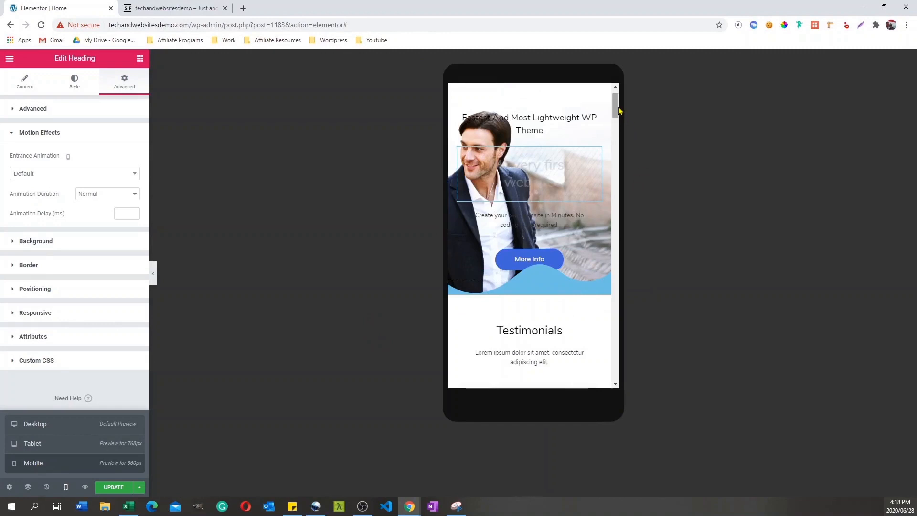
{"action": "mouse_move", "coordinate": [617, 111]}
{"action": "left_mouse_down"}
{"action": "mouse_move", "coordinate": [624, 292]}
{"action": "mouse_move", "coordinate": [622, 107]}
{"action": "mouse_move", "coordinate": [618, 129]}
{"action": "mouse_move", "coordinate": [618, 114]}
{"action": "left_mouse_up"}
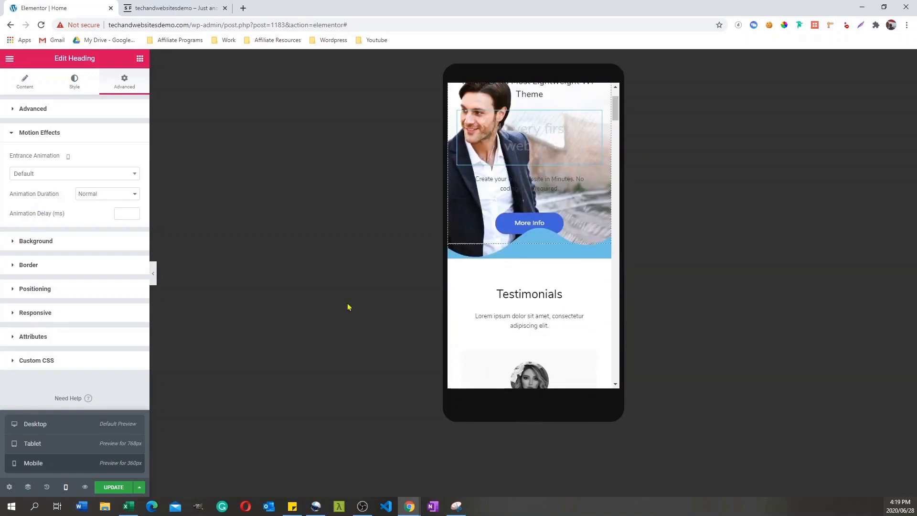
{"action": "left_click", "coordinate": [40, 446]}
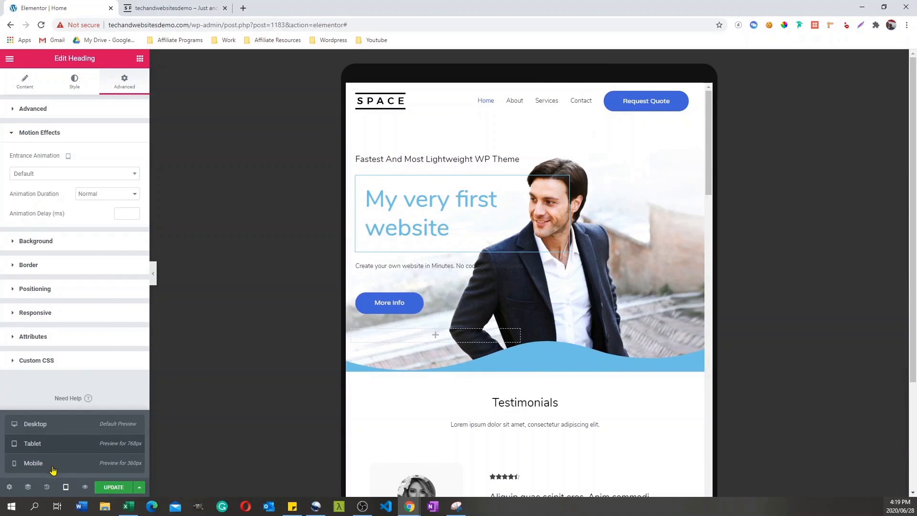
{"action": "left_click", "coordinate": [93, 466]}
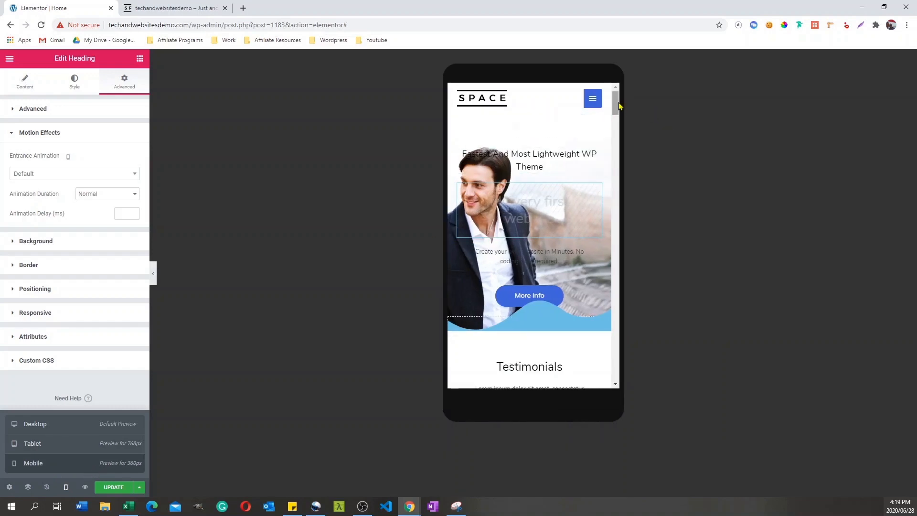
{"action": "scroll", "coordinate": [619, 108], "scroll_direction": "down", "scroll_amount": 1}
{"action": "left_click_drag", "start_coordinate": [619, 105], "coordinate": [613, 266]}
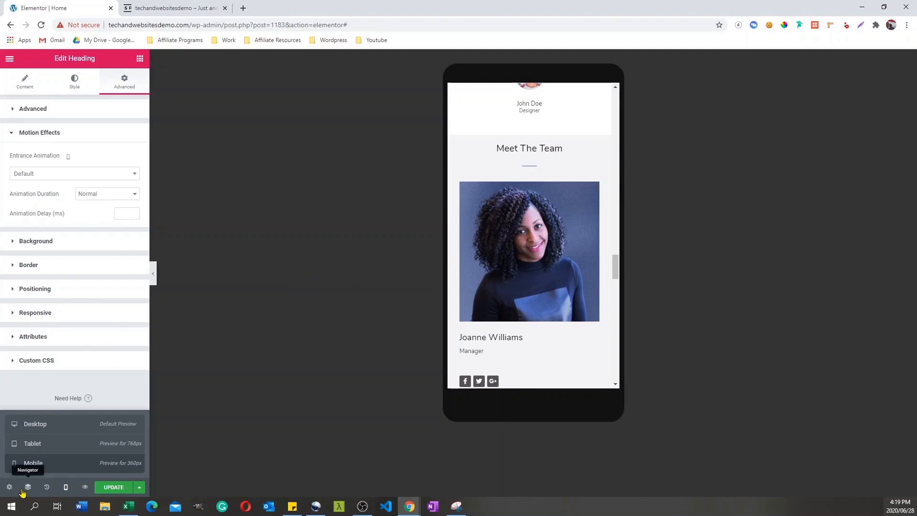
Step: Return the preview to Desktop mode and look over the page down to the Portfolio section
{"action": "left_click", "coordinate": [65, 490]}
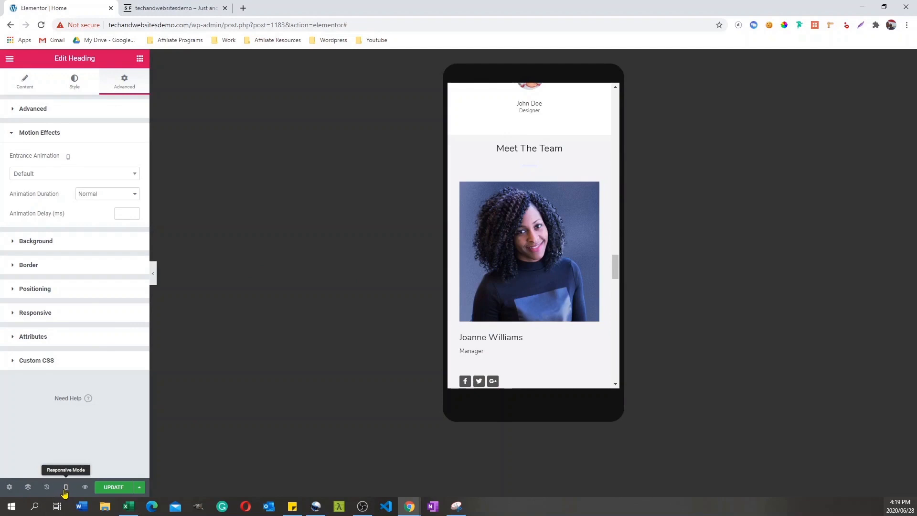
{"action": "left_click", "coordinate": [65, 489]}
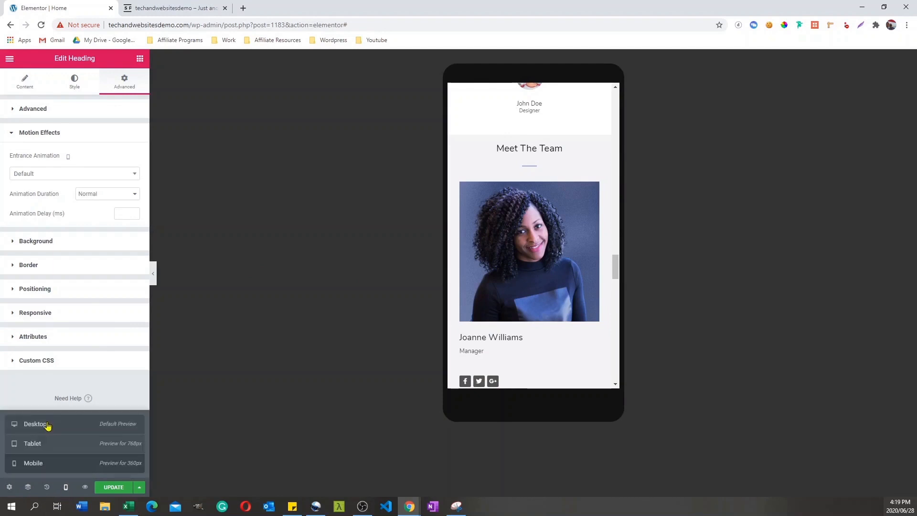
{"action": "left_click", "coordinate": [48, 425]}
{"action": "scroll", "coordinate": [600, 235], "scroll_direction": "up", "scroll_amount": 10}
{"action": "left_click_drag", "start_coordinate": [913, 118], "coordinate": [901, 284]}
{"action": "left_click", "coordinate": [206, 185]}
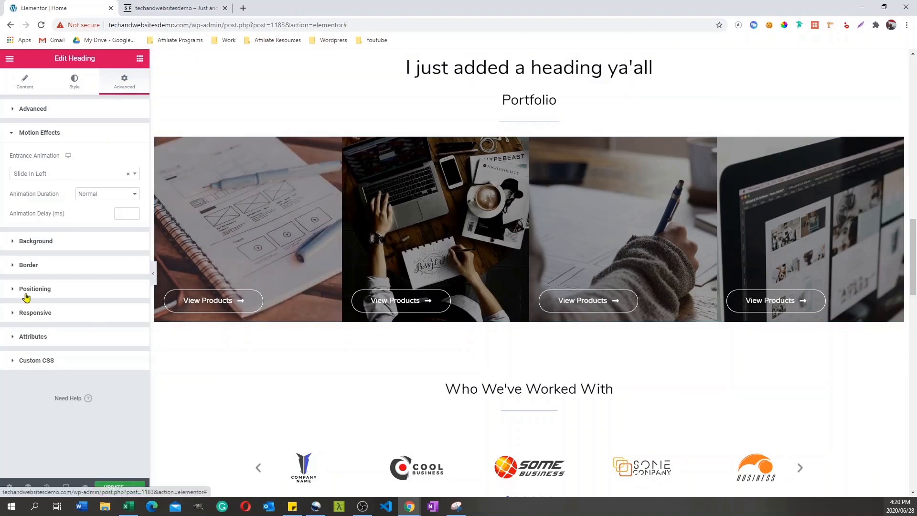
Step: Hide the "My very first website" heading on mobile devices and return to the widget list at the hero section
{"action": "left_click", "coordinate": [14, 317]}
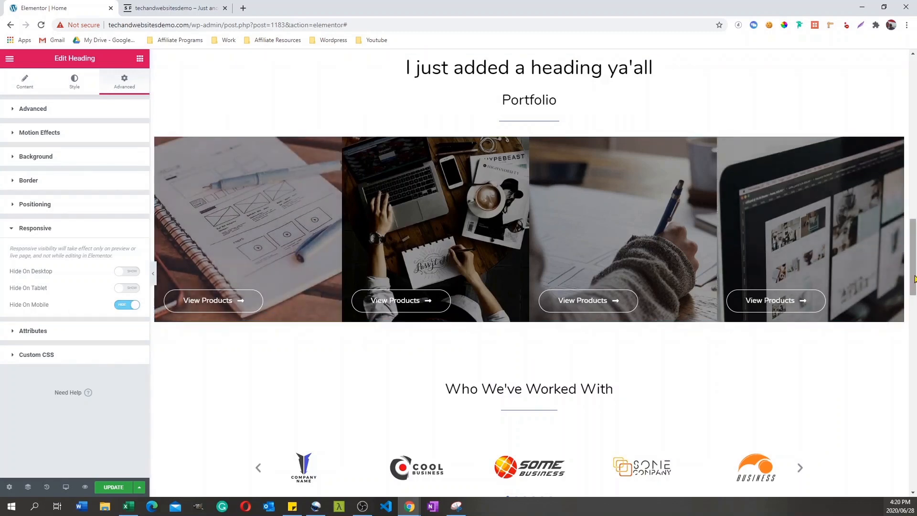
{"action": "left_click_drag", "start_coordinate": [913, 278], "coordinate": [893, 138]}
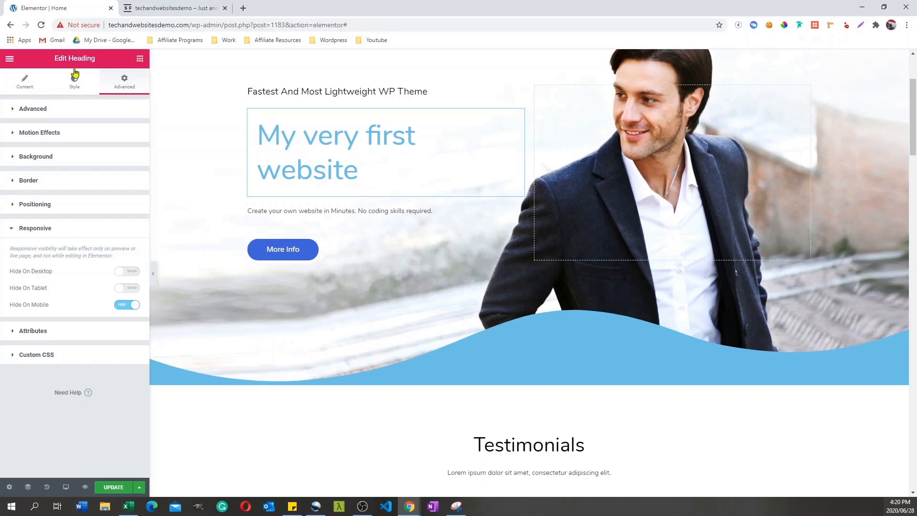
{"action": "left_click", "coordinate": [140, 58]}
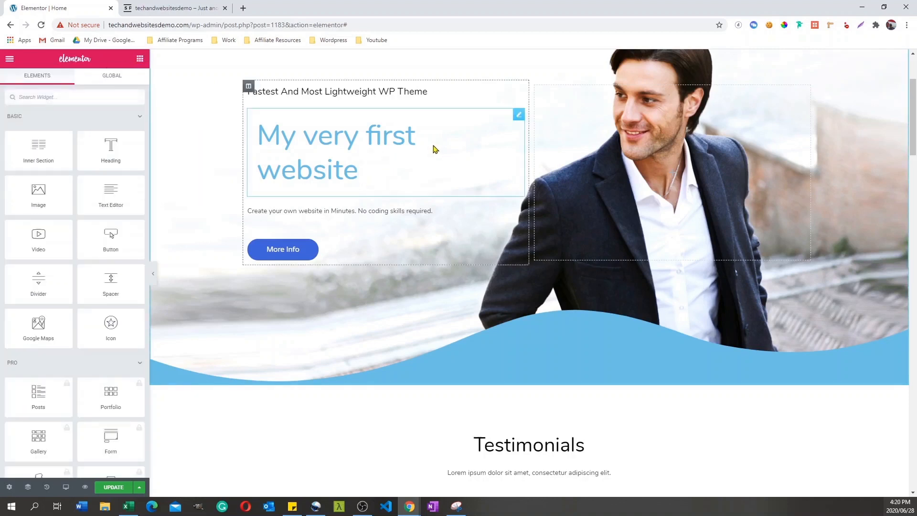
Step: Duplicate the "My very first website" heading and delete the copy
{"action": "right_click", "coordinate": [434, 145]}
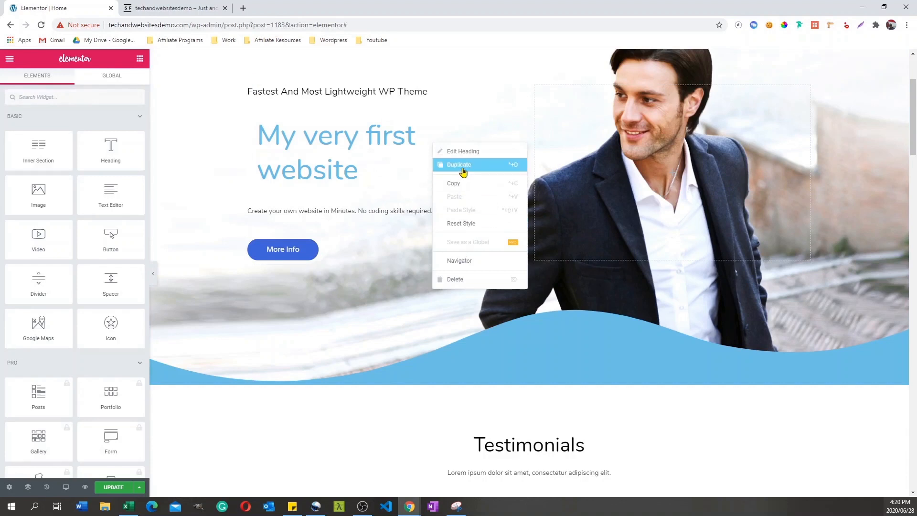
{"action": "left_click", "coordinate": [463, 165]}
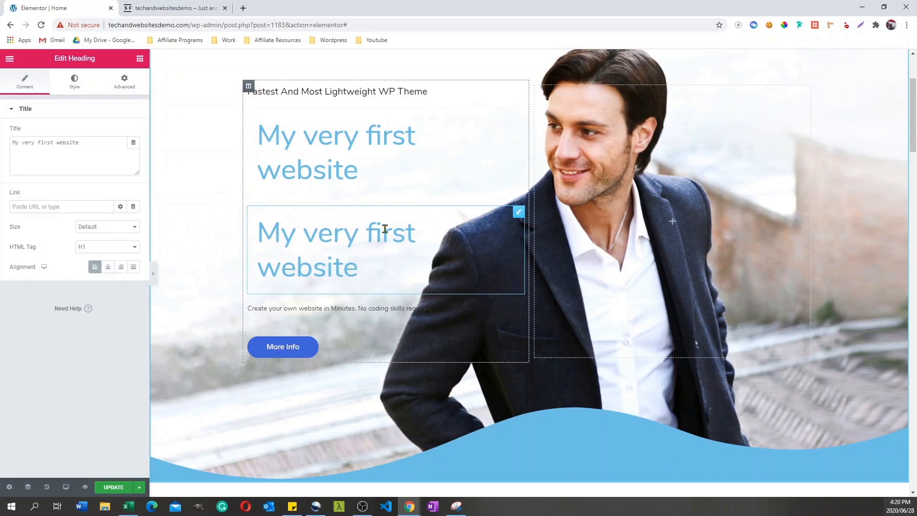
{"action": "right_click", "coordinate": [428, 247]}
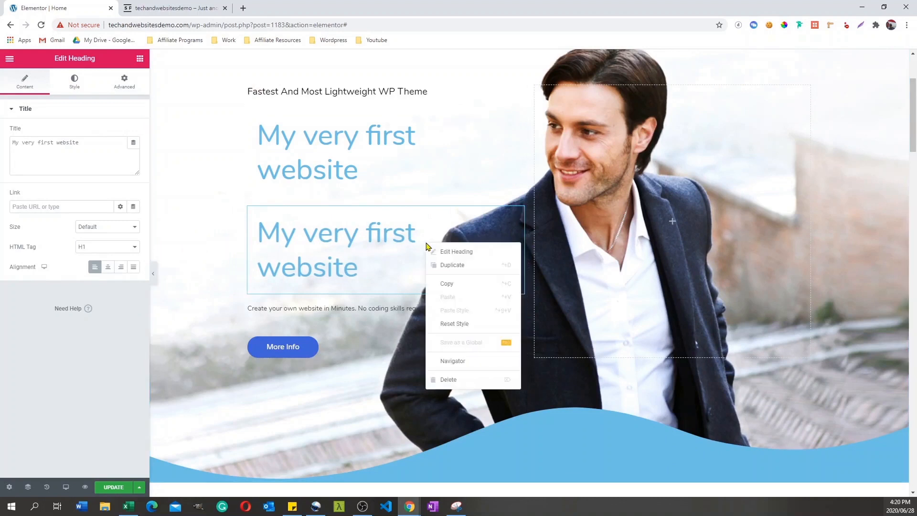
{"action": "left_click", "coordinate": [446, 380]}
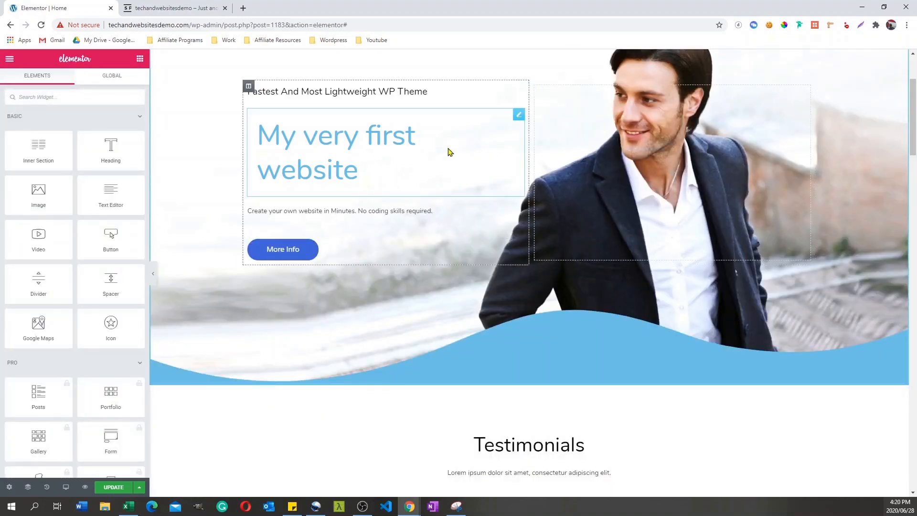
Step: Open the Navigator from the hero heading, expand the page sections in it and jump to the Portfolio section's column
{"action": "right_click", "coordinate": [448, 151]}
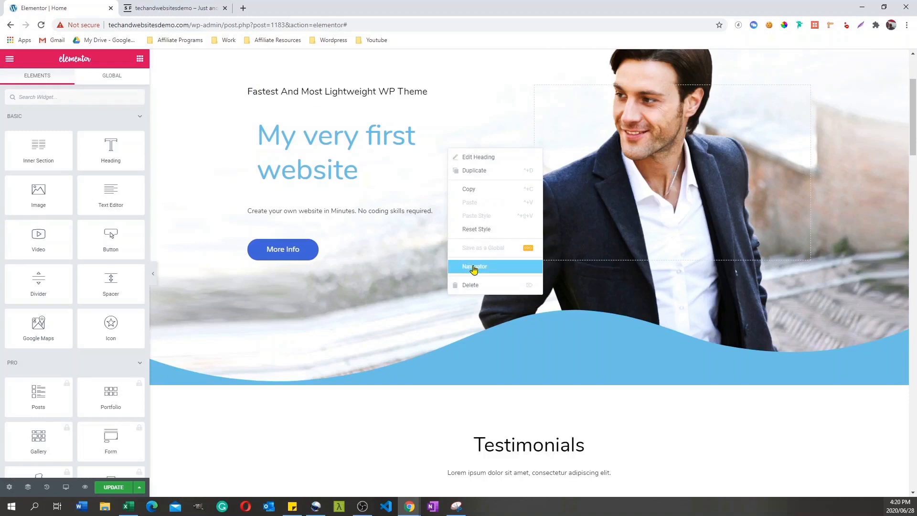
{"action": "left_click", "coordinate": [472, 267]}
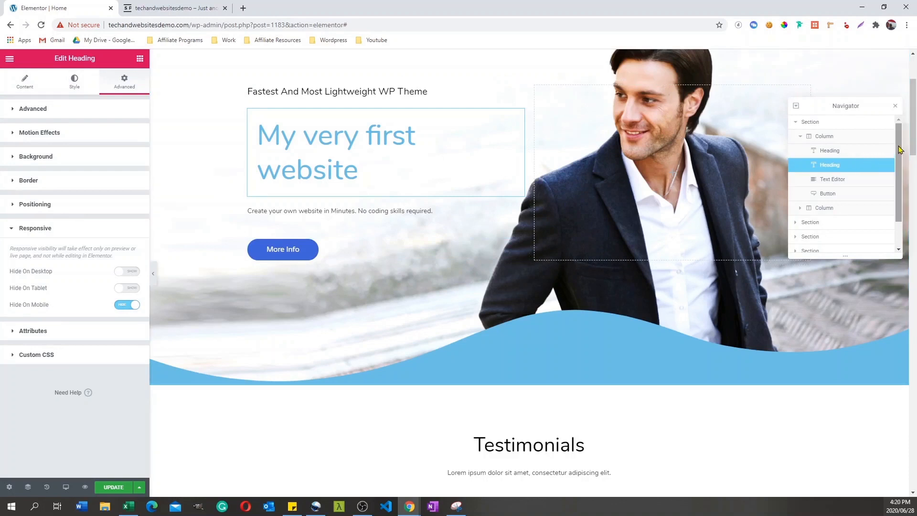
{"action": "scroll", "coordinate": [891, 175], "scroll_direction": "down", "scroll_amount": 2}
{"action": "scroll", "coordinate": [891, 175], "scroll_direction": "up", "scroll_amount": 2}
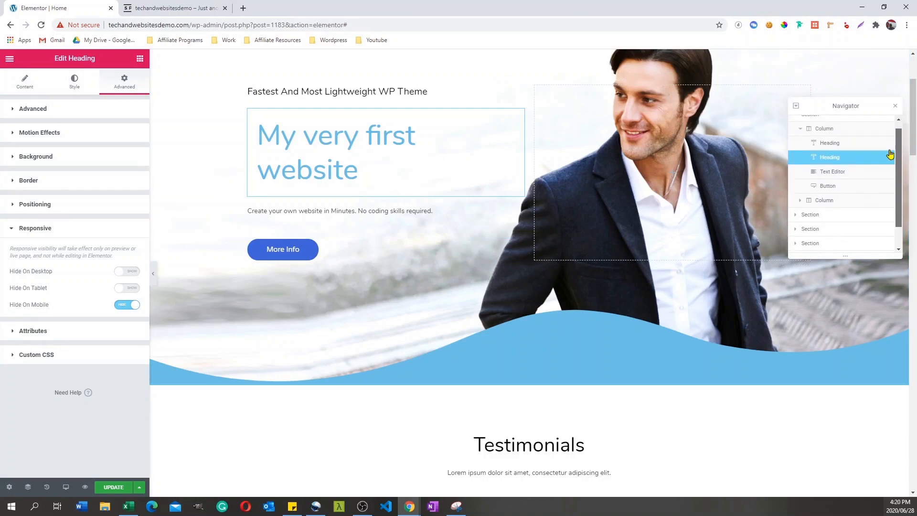
{"action": "left_click", "coordinate": [796, 216]}
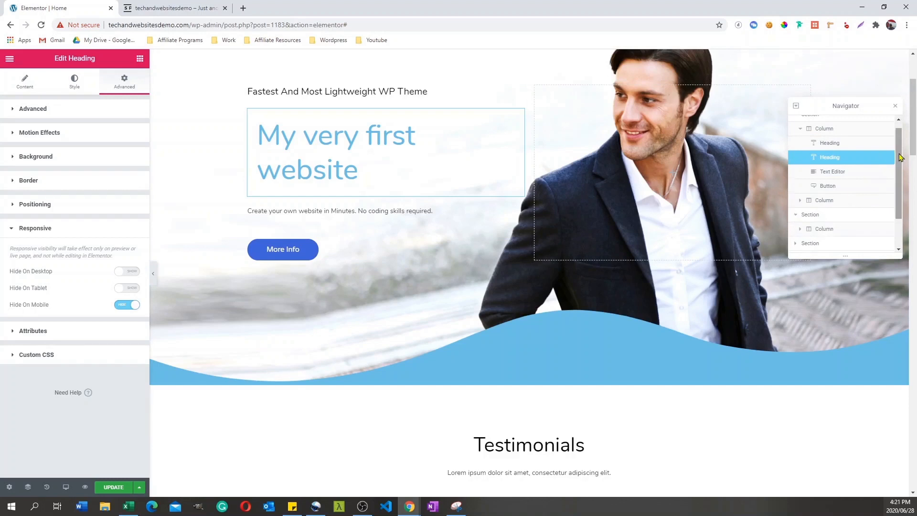
{"action": "scroll", "coordinate": [880, 172], "scroll_direction": "down", "scroll_amount": 2}
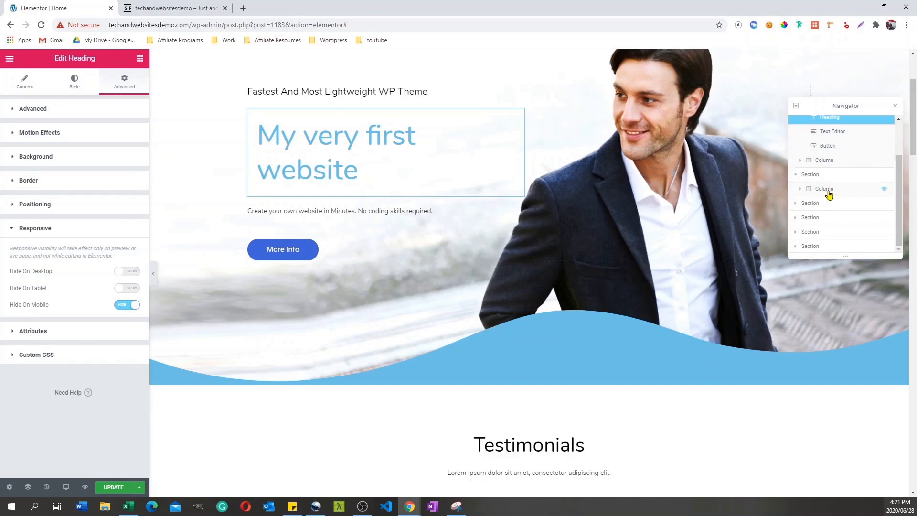
{"action": "left_click", "coordinate": [789, 220]}
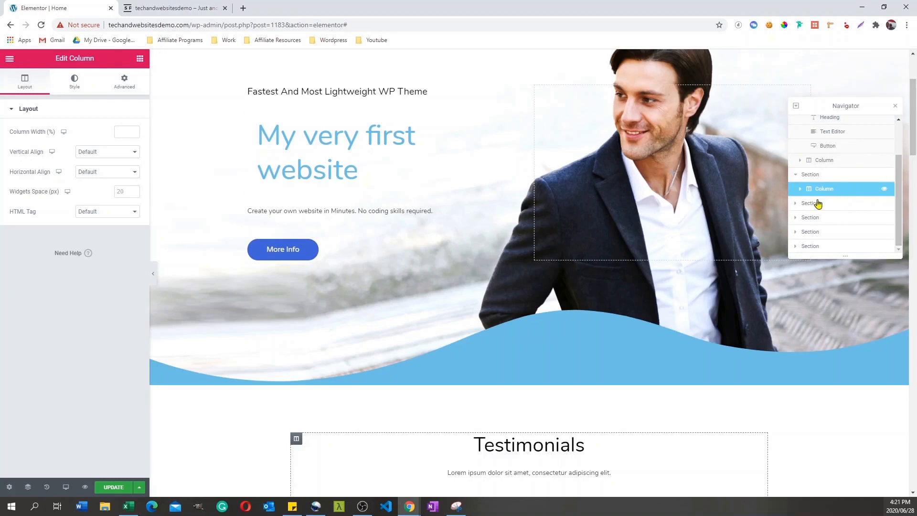
{"action": "left_click", "coordinate": [796, 204]}
{"action": "left_click", "coordinate": [825, 220]}
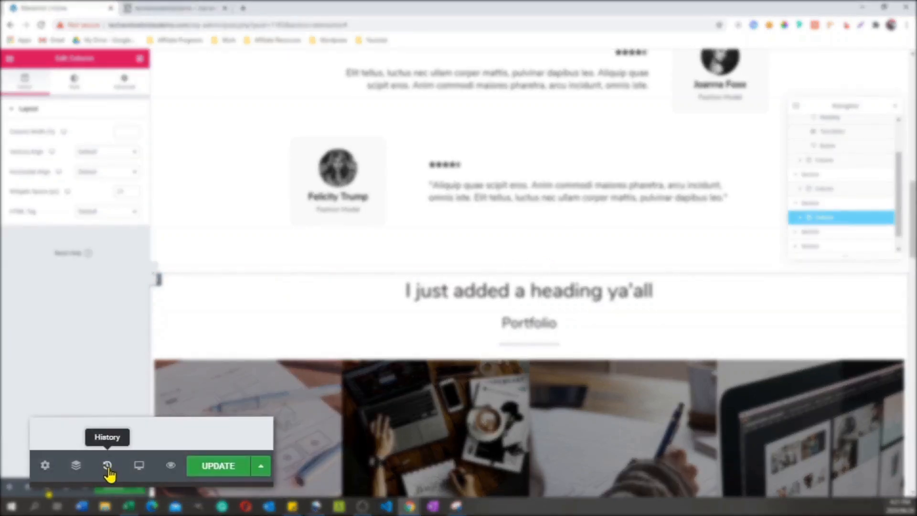
Step: Examine the page's history of editing actions and its saved revisions
{"action": "left_click", "coordinate": [47, 487]}
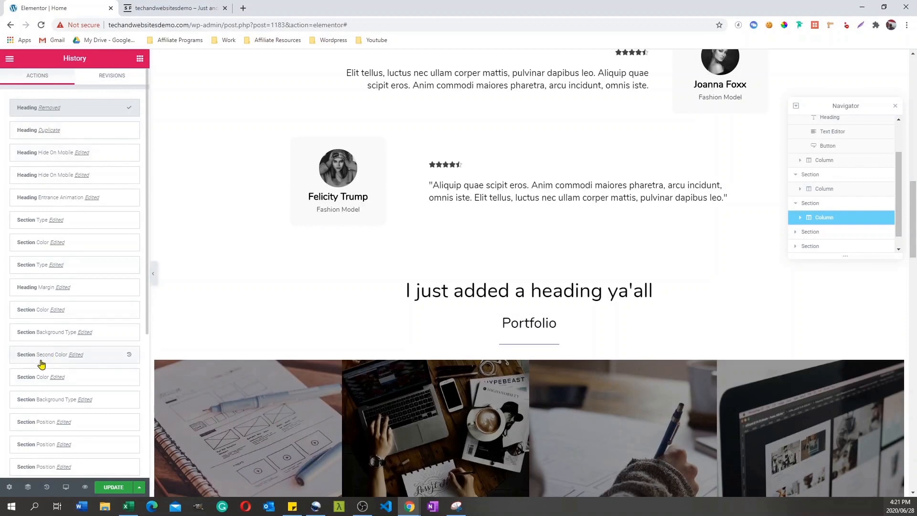
{"action": "left_click", "coordinate": [106, 83]}
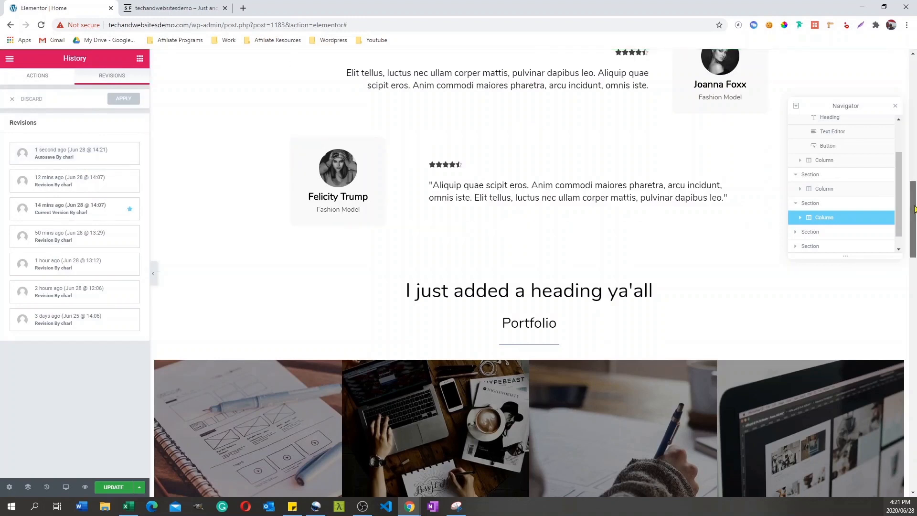
Step: Change the text of the first Portfolio image's button to "Go to the services page"
{"action": "scroll", "coordinate": [914, 180], "scroll_direction": "up", "scroll_amount": 3}
{"action": "left_click_drag", "start_coordinate": [916, 180], "coordinate": [900, 195]}
{"action": "scroll", "coordinate": [525, 239], "scroll_direction": "down", "scroll_amount": 8}
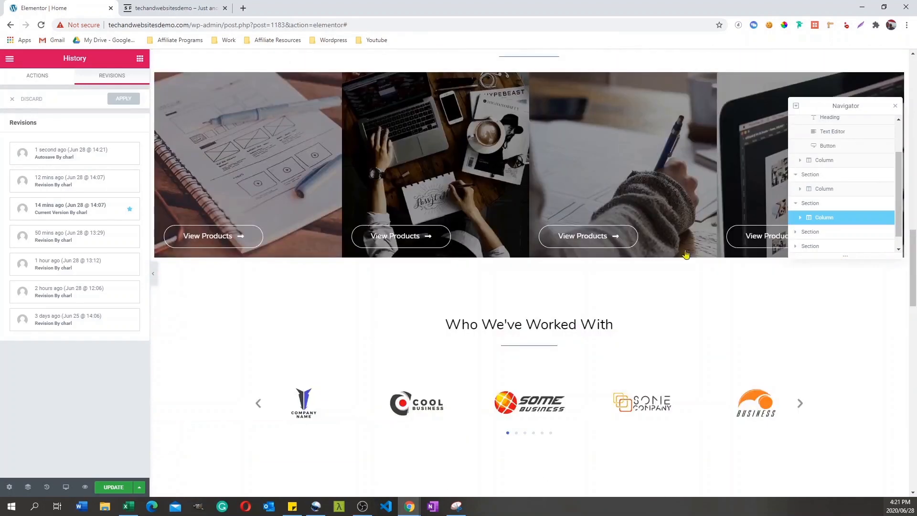
{"action": "left_click", "coordinate": [223, 239]}
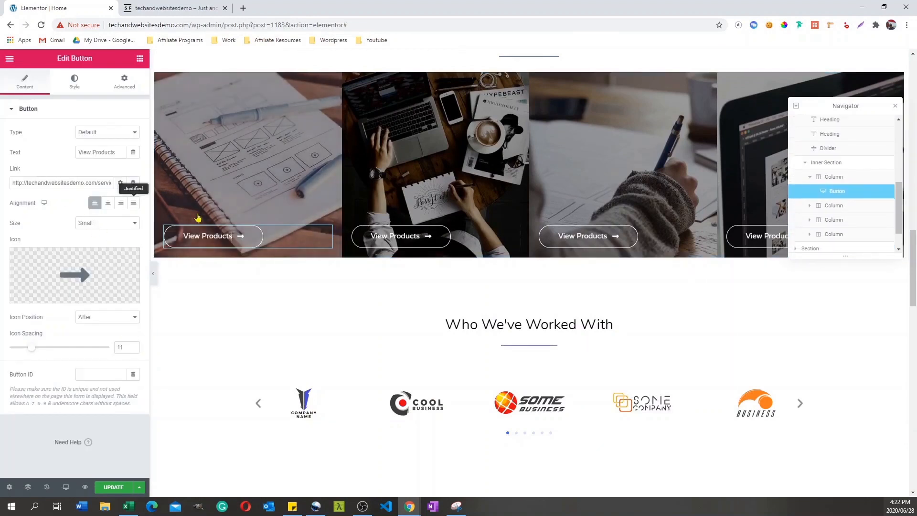
{"action": "double_click", "coordinate": [109, 152]}
{"action": "key", "text": "ctrl+a"}
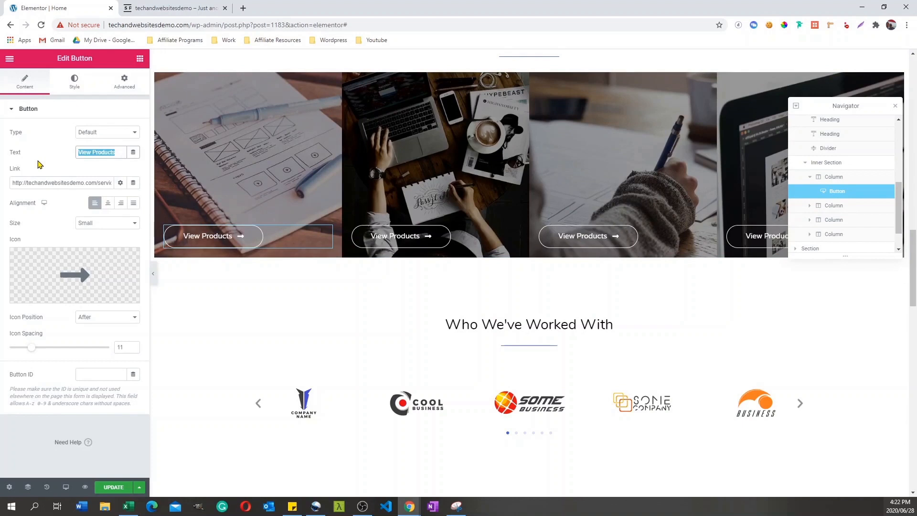
{"action": "type", "text": "Go"}
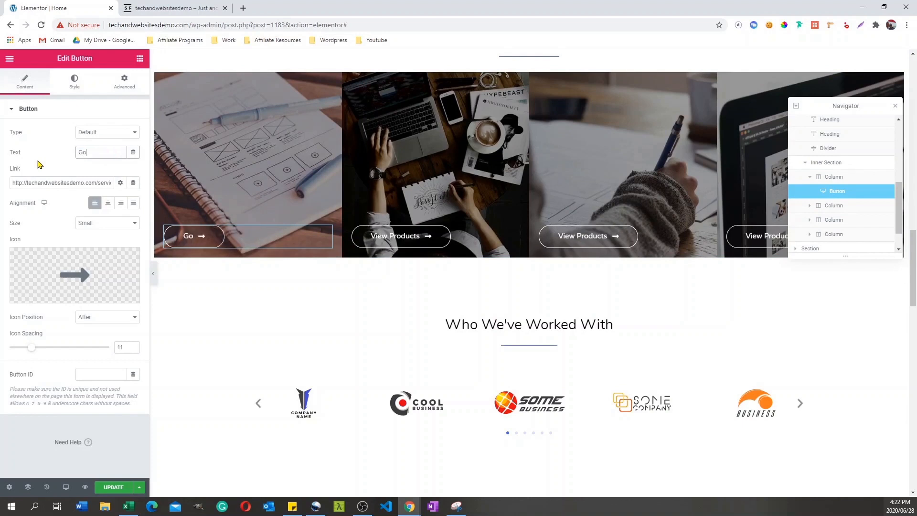
{"action": "type", "text": " to the services page"}
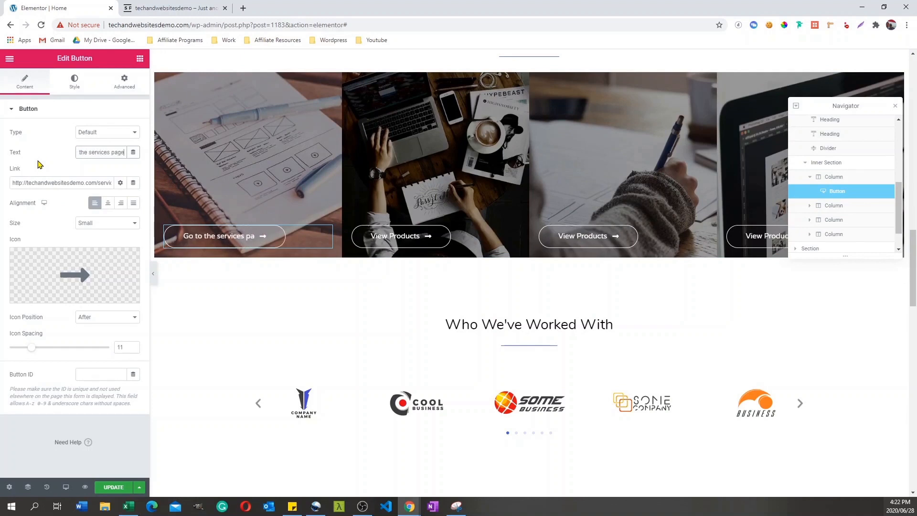
Step: Inspect the button's link address and its services page ending
{"action": "left_click", "coordinate": [46, 184]}
{"action": "left_click_drag", "start_coordinate": [29, 183], "coordinate": [149, 183]}
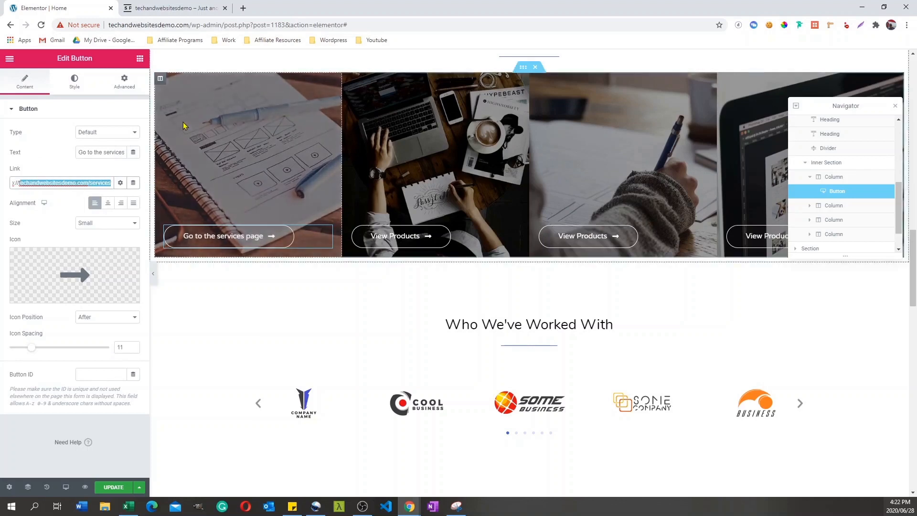
{"action": "key", "text": "Right"}
{"action": "left_click_drag", "start_coordinate": [93, 183], "coordinate": [108, 182]}
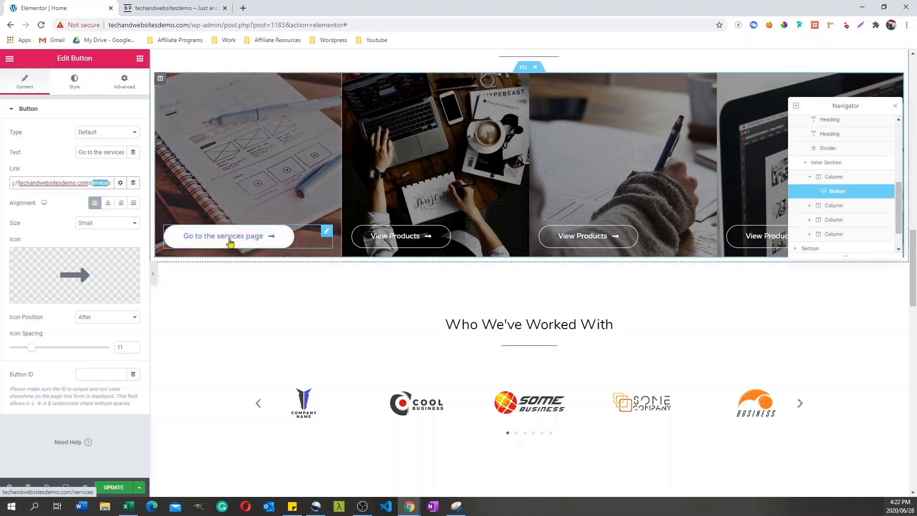
Step: Try center alignment on the services page button and set it back to left
{"action": "left_click", "coordinate": [107, 204]}
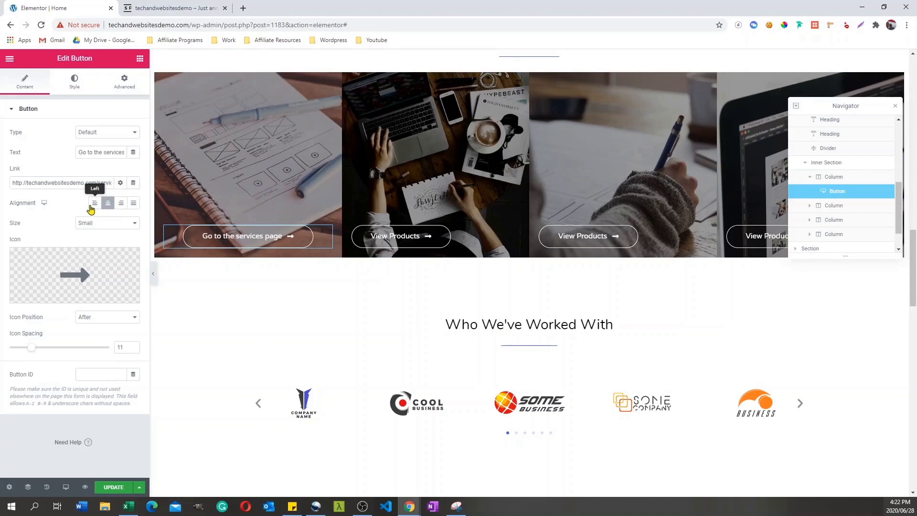
{"action": "left_click", "coordinate": [90, 208]}
{"action": "mouse_move", "coordinate": [125, 276]}
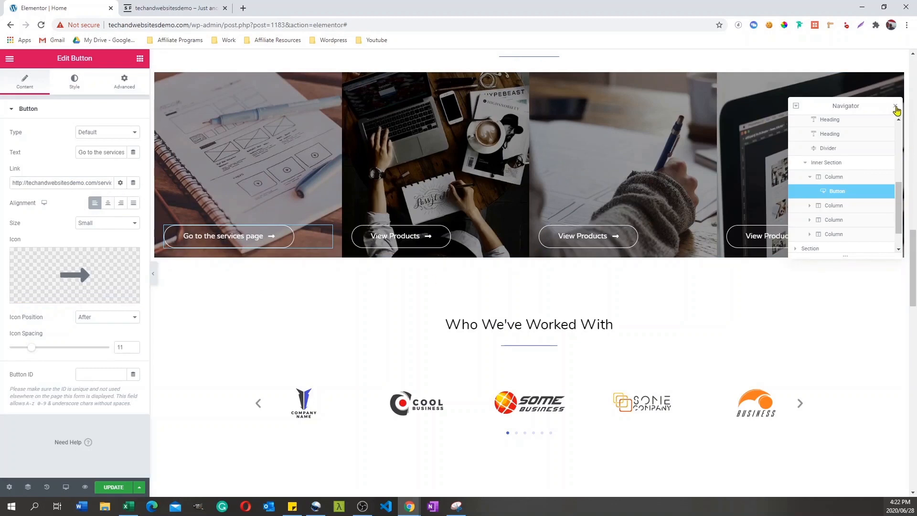
Step: Close the Navigator and look over the services page button's Style and Advanced settings
{"action": "left_click", "coordinate": [893, 107]}
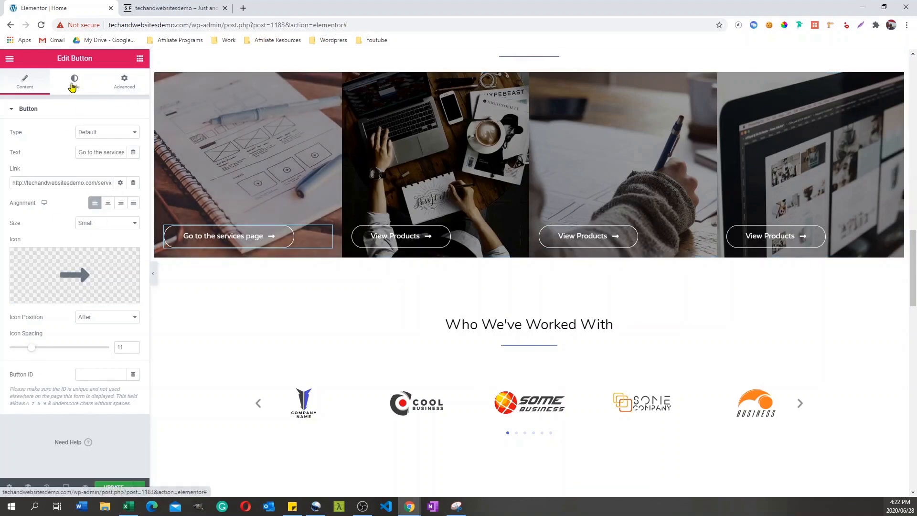
{"action": "left_click", "coordinate": [73, 85]}
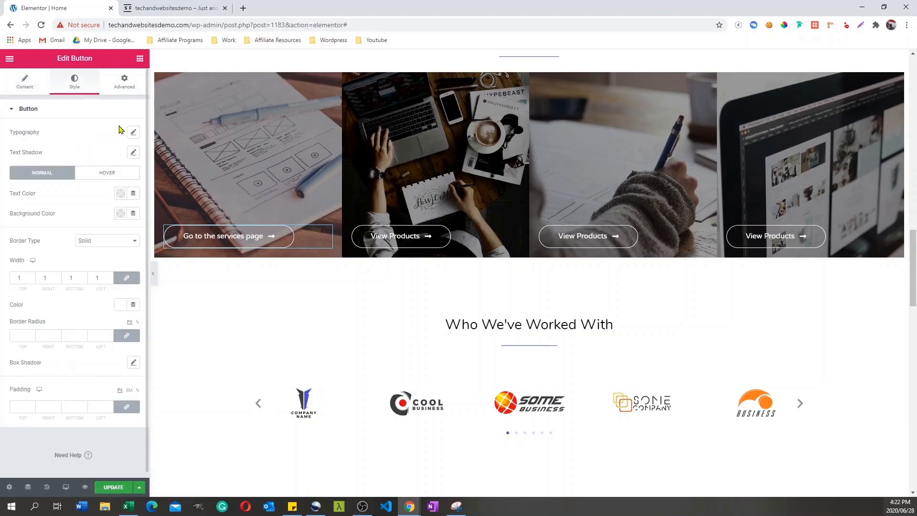
{"action": "left_click", "coordinate": [122, 83]}
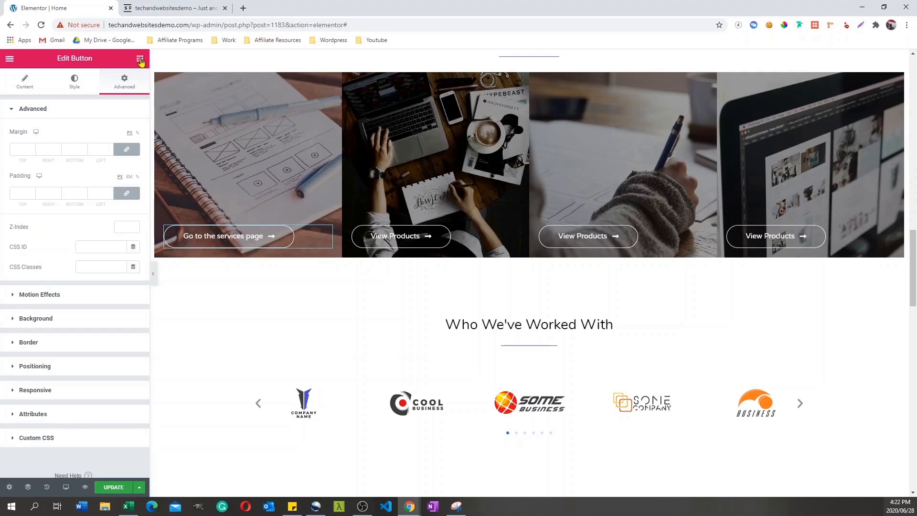
Step: Delete the whole Testimonials section beneath the hero section
{"action": "left_click_drag", "start_coordinate": [912, 273], "coordinate": [908, 176]}
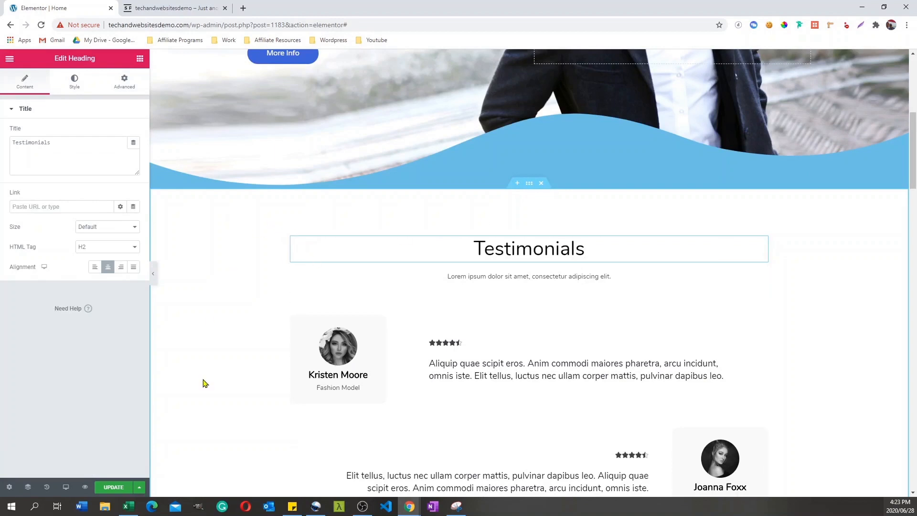
{"action": "left_click_drag", "start_coordinate": [913, 179], "coordinate": [913, 408]}
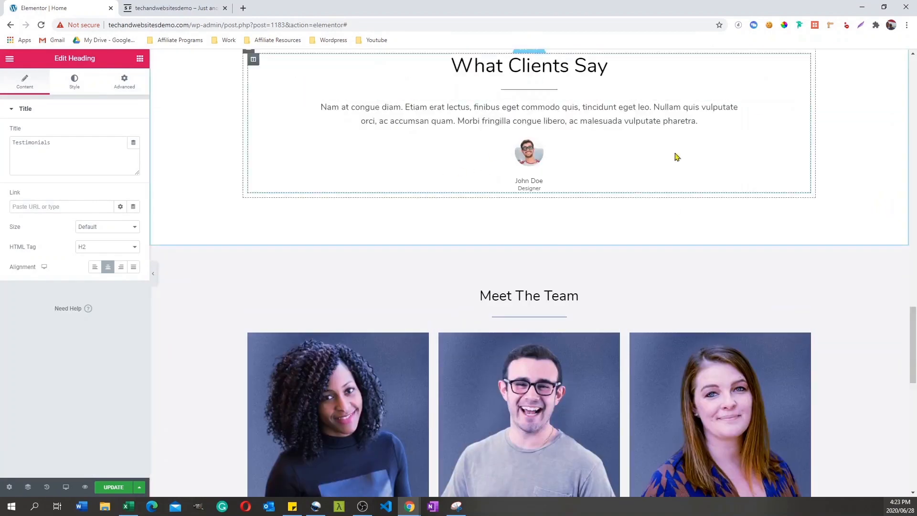
{"action": "scroll", "coordinate": [896, 254], "scroll_direction": "up", "scroll_amount": 15}
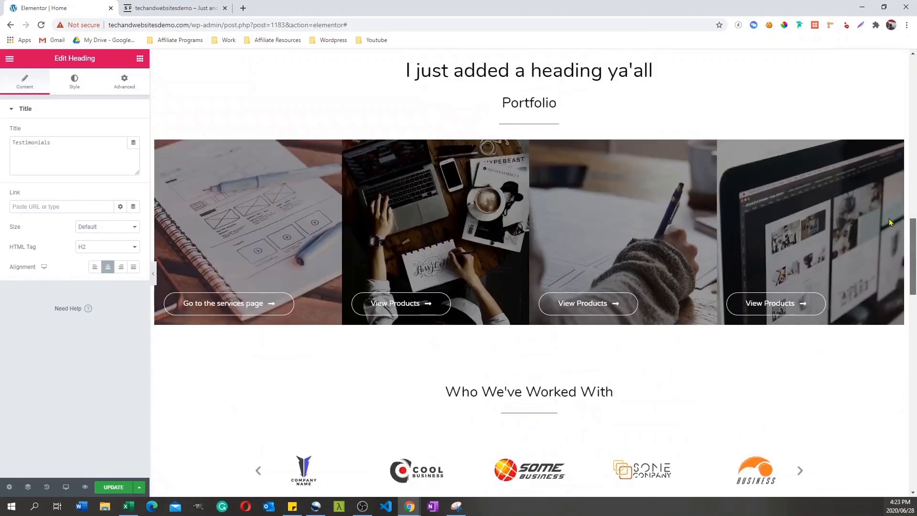
{"action": "scroll", "coordinate": [864, 132], "scroll_direction": "up", "scroll_amount": 6}
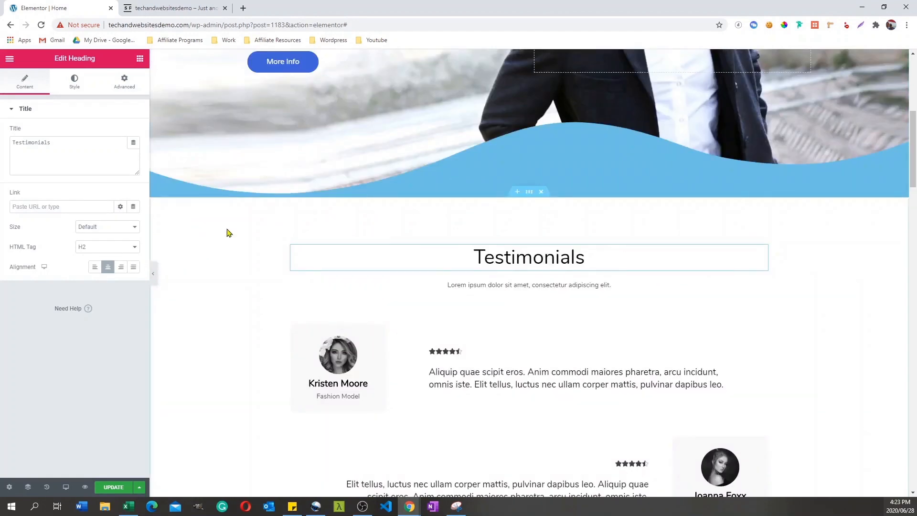
{"action": "left_click", "coordinate": [541, 192]}
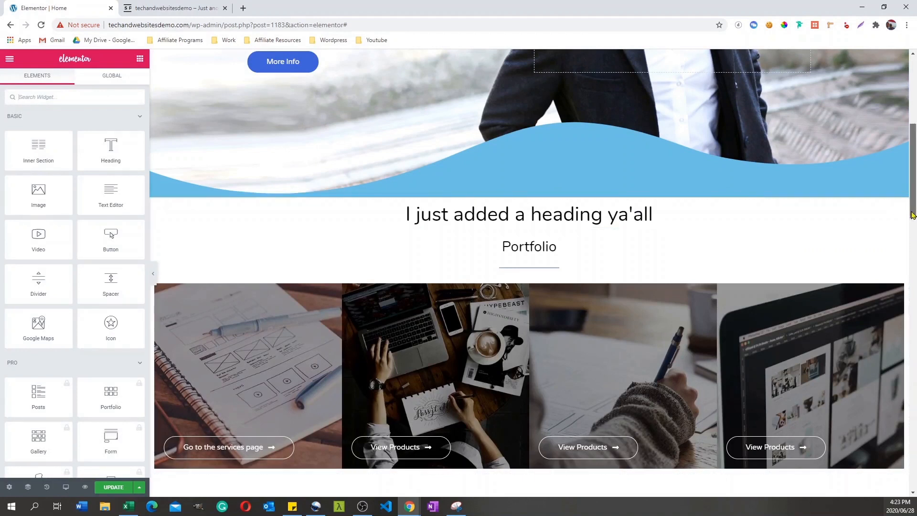
Step: Insert an empty section above the "Who We've Worked With" section and open the Astra template library from it
{"action": "scroll", "coordinate": [904, 231], "scroll_direction": "down", "scroll_amount": 3}
{"action": "scroll", "coordinate": [898, 189], "scroll_direction": "up", "scroll_amount": 5}
{"action": "scroll", "coordinate": [899, 190], "scroll_direction": "down", "scroll_amount": 8}
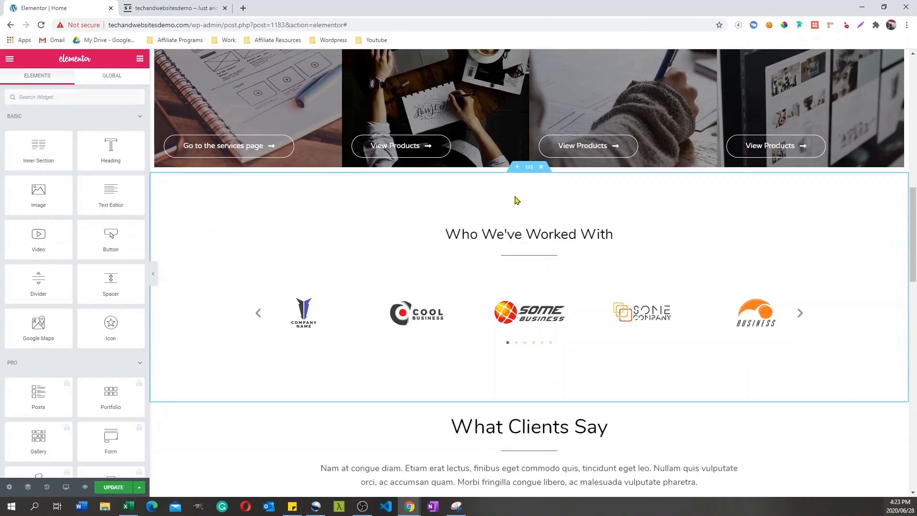
{"action": "left_click", "coordinate": [518, 168]}
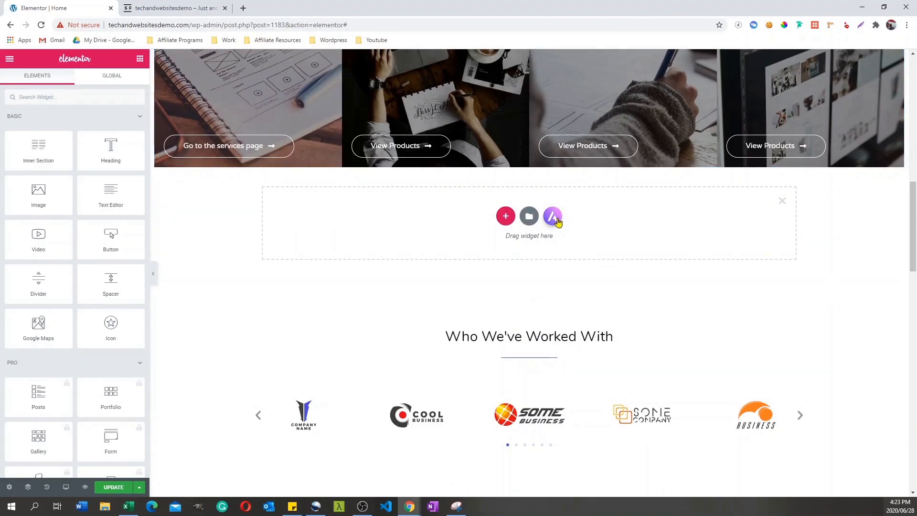
{"action": "left_click", "coordinate": [554, 217]}
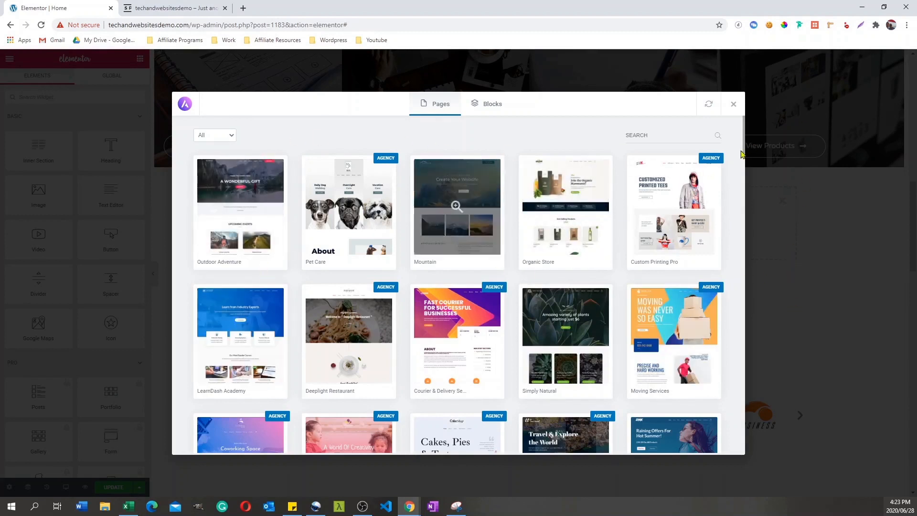
Step: Browse the library's page templates and block categories, and filter the page templates to Free
{"action": "left_click_drag", "start_coordinate": [745, 137], "coordinate": [745, 164]}
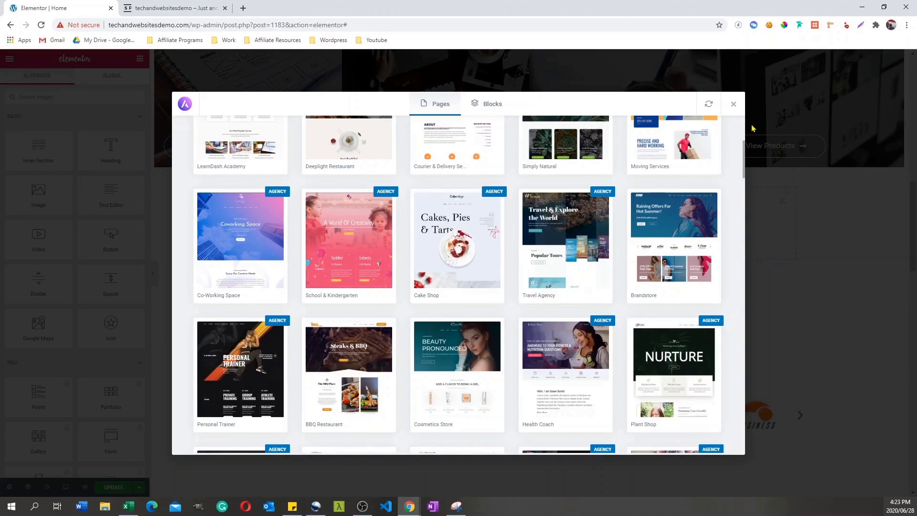
{"action": "left_click_drag", "start_coordinate": [743, 149], "coordinate": [739, 113]}
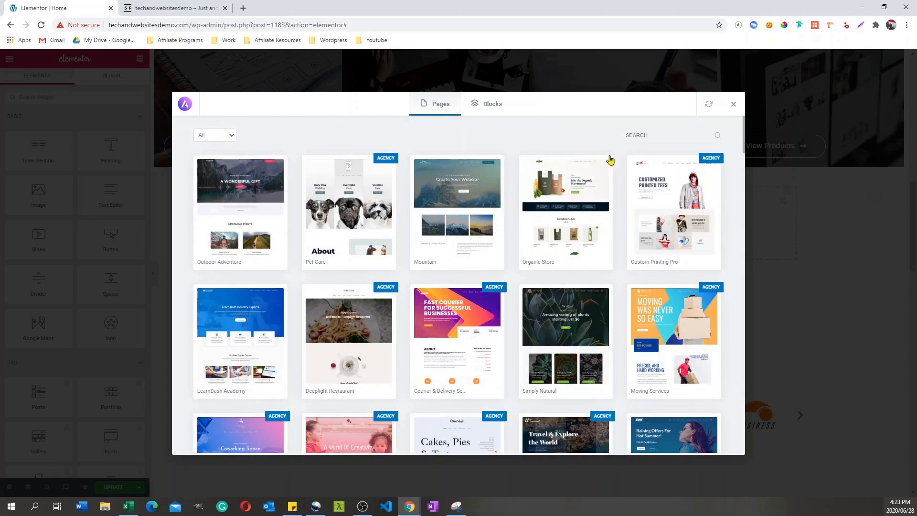
{"action": "left_click", "coordinate": [492, 112]}
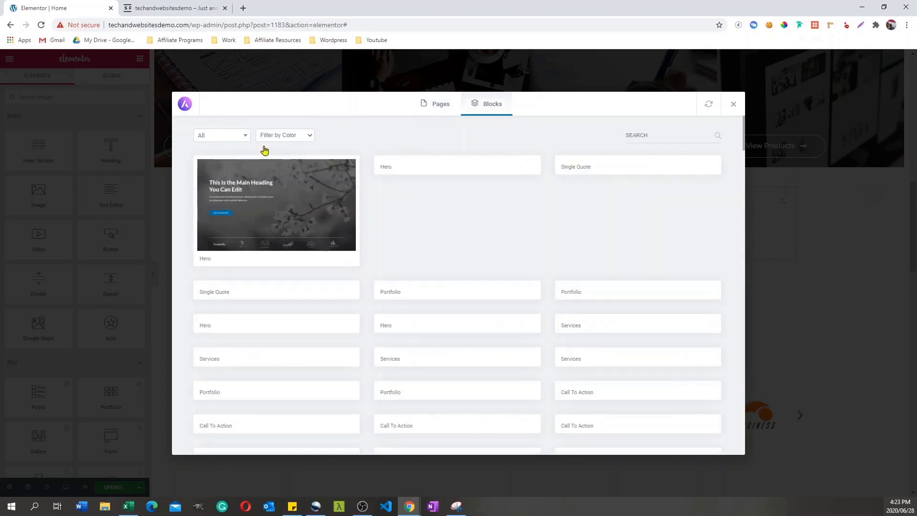
{"action": "left_click", "coordinate": [247, 137]}
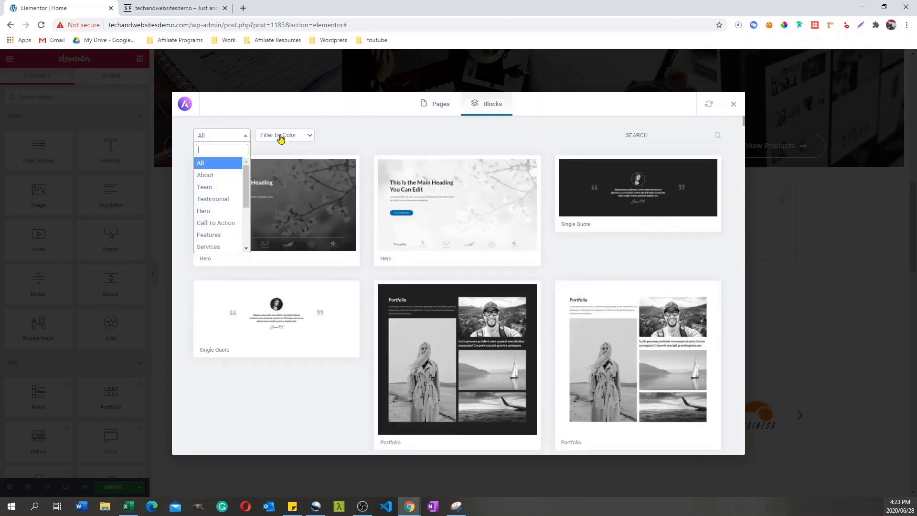
{"action": "left_click", "coordinate": [454, 132]}
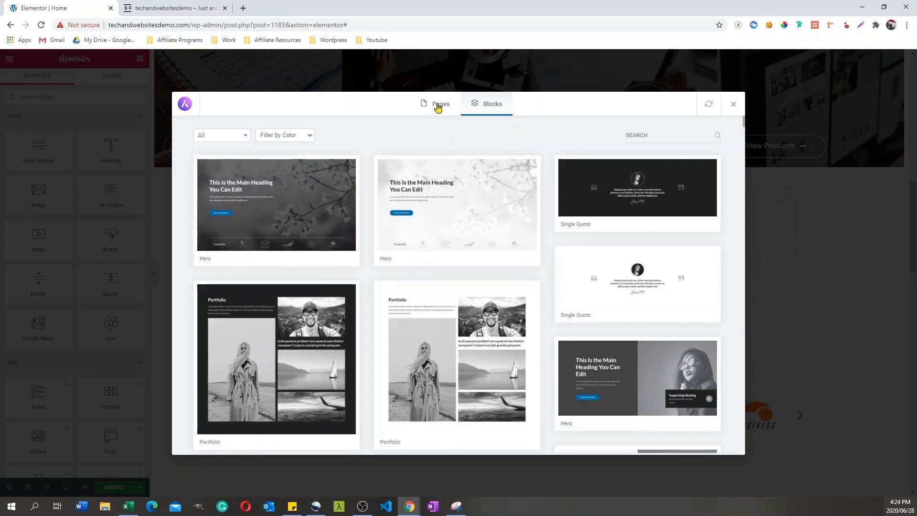
{"action": "left_click", "coordinate": [437, 107]}
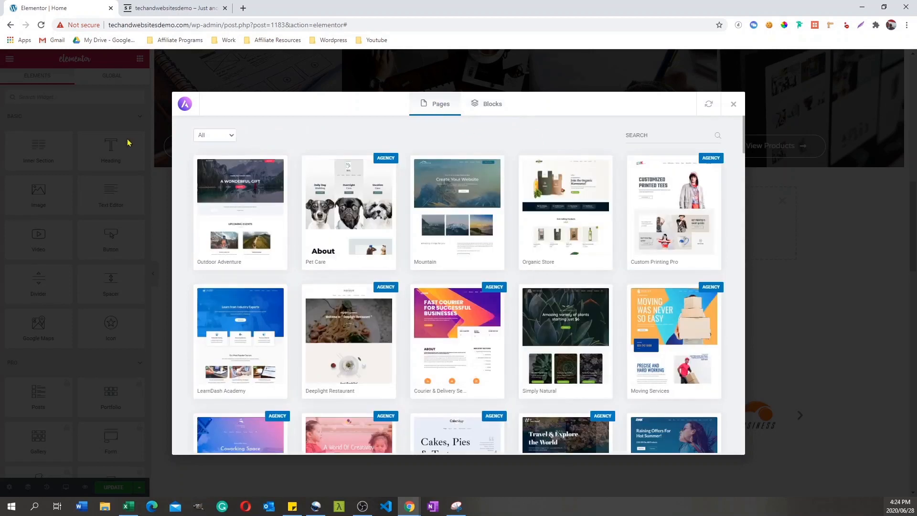
{"action": "left_click", "coordinate": [226, 136]}
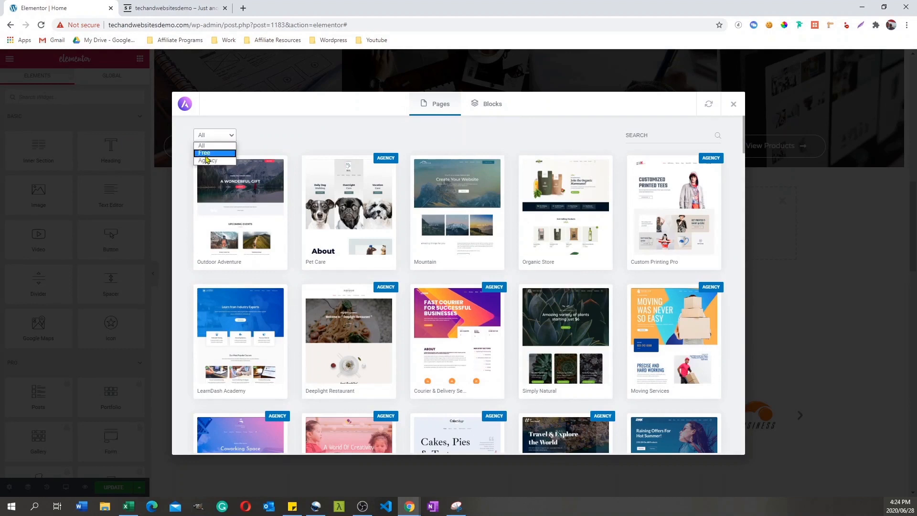
{"action": "left_click", "coordinate": [205, 153]}
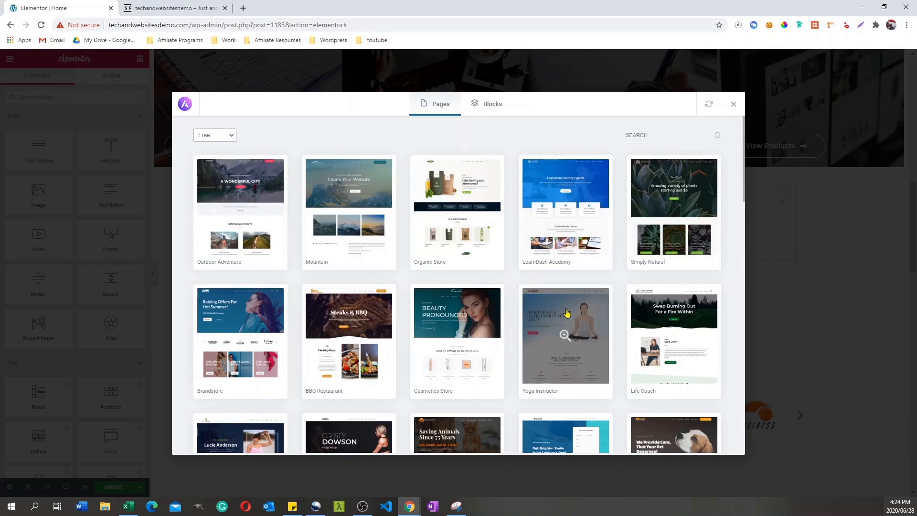
Step: Filter the library's blocks to the About category and the Light color
{"action": "left_click", "coordinate": [493, 108]}
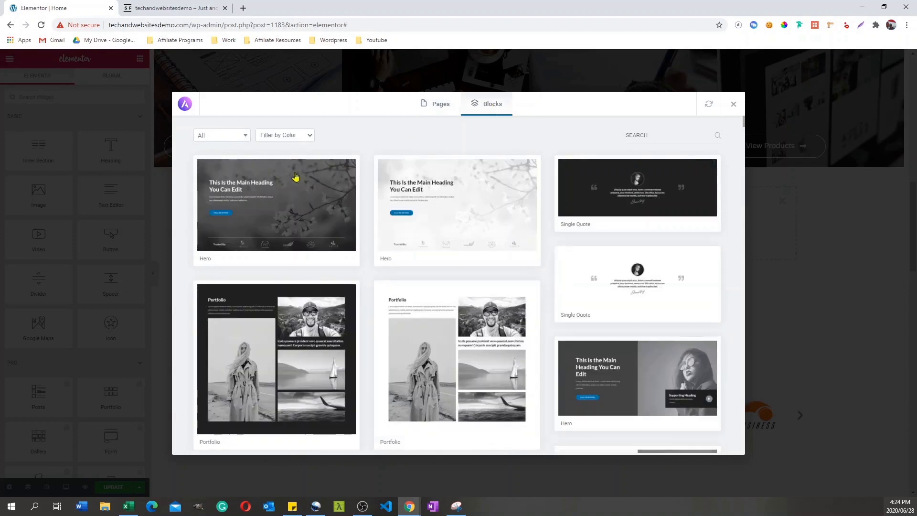
{"action": "left_click", "coordinate": [247, 139]}
{"action": "scroll", "coordinate": [244, 188], "scroll_direction": "down", "scroll_amount": 2}
{"action": "scroll", "coordinate": [245, 189], "scroll_direction": "up", "scroll_amount": 2}
{"action": "left_click", "coordinate": [208, 171]}
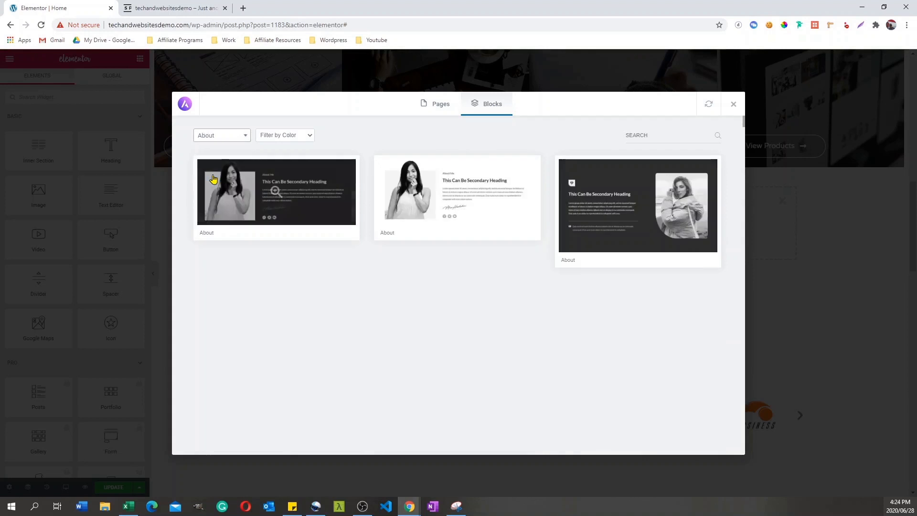
{"action": "left_click", "coordinate": [300, 136]}
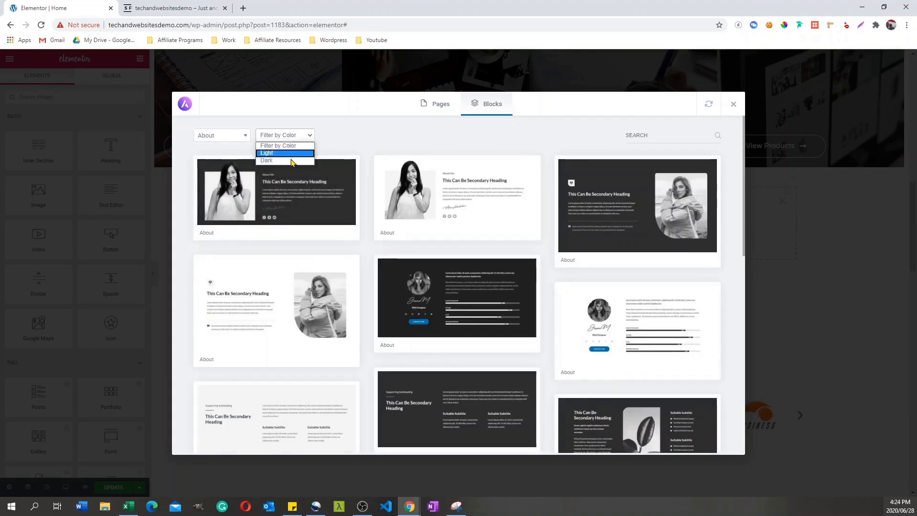
{"action": "left_click", "coordinate": [287, 153]}
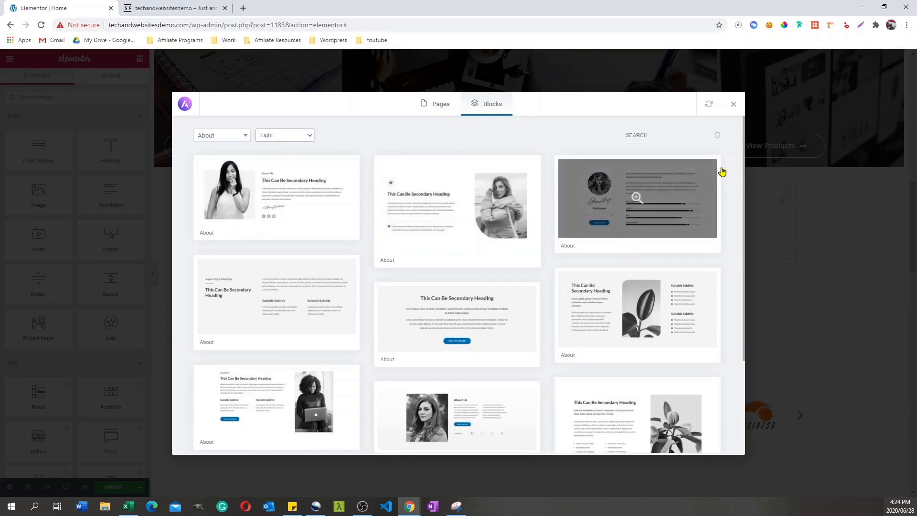
Step: Import the light About Us block with the woman's portrait and "Featured In" logos, and close the template library
{"action": "scroll", "coordinate": [743, 151], "scroll_direction": "down", "scroll_amount": 1}
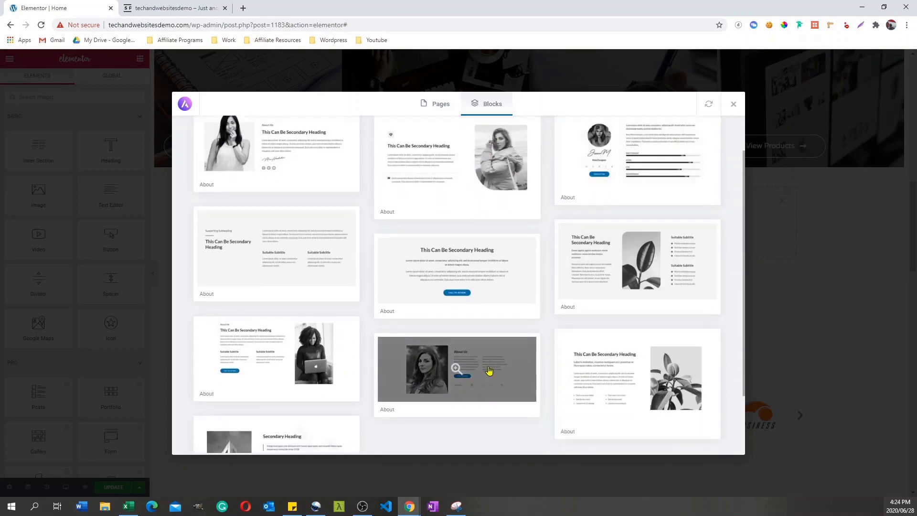
{"action": "left_click", "coordinate": [456, 370]}
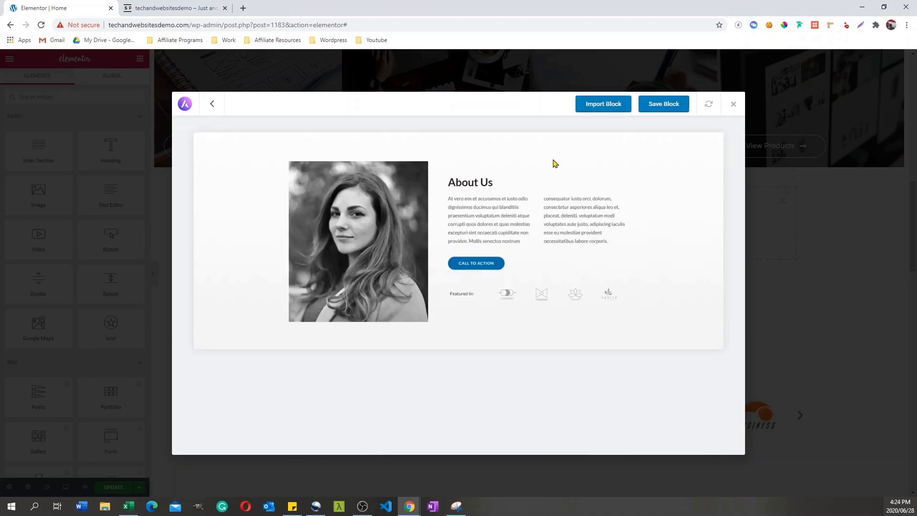
{"action": "left_click", "coordinate": [615, 109]}
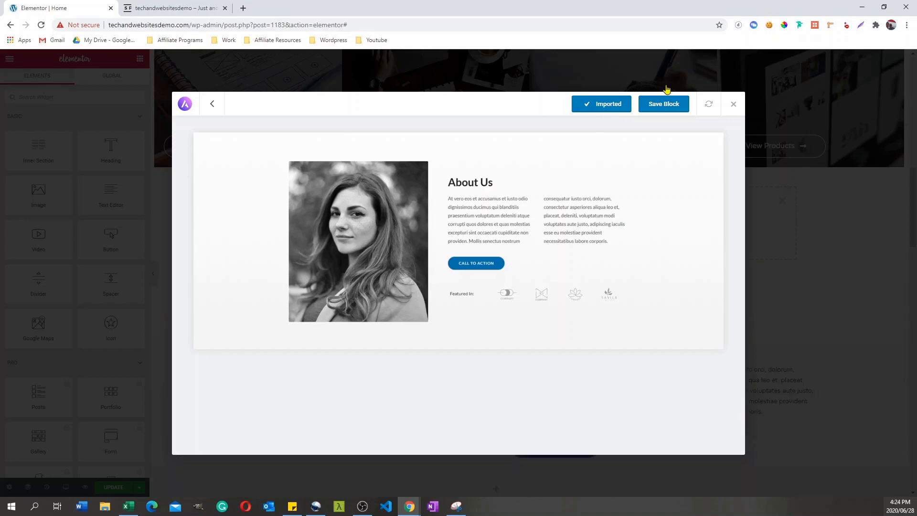
{"action": "left_click", "coordinate": [734, 105]}
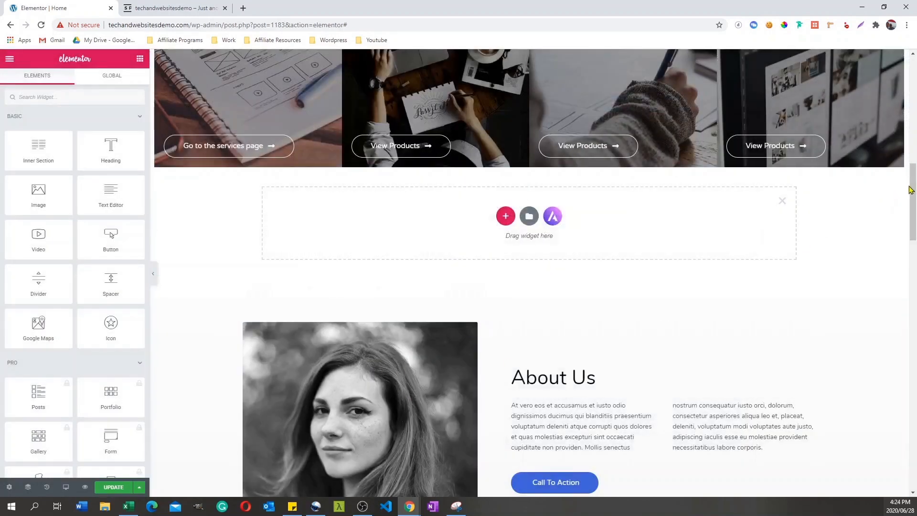
Step: Inspect the imported About Us block's paragraph text and Call To Action button settings
{"action": "scroll", "coordinate": [530, 221], "scroll_direction": "down", "scroll_amount": 5}
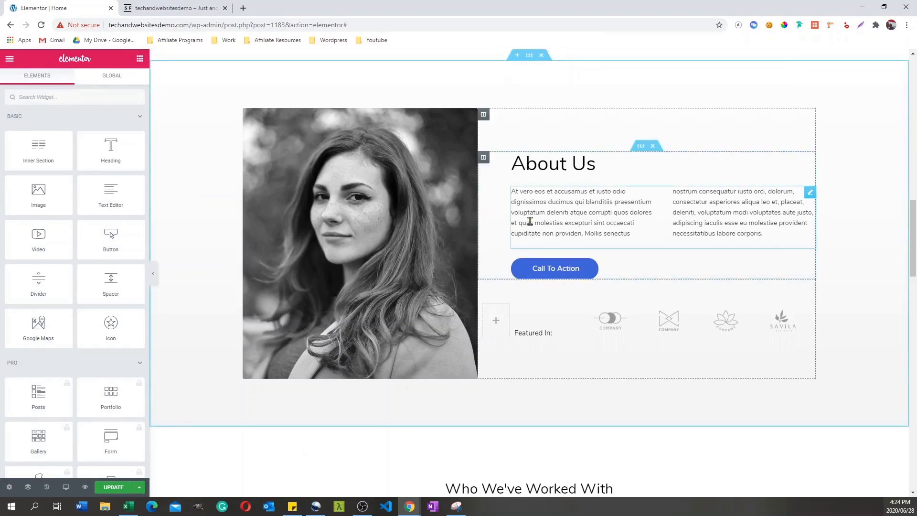
{"action": "left_click", "coordinate": [553, 221]}
{"action": "double_click", "coordinate": [555, 208]}
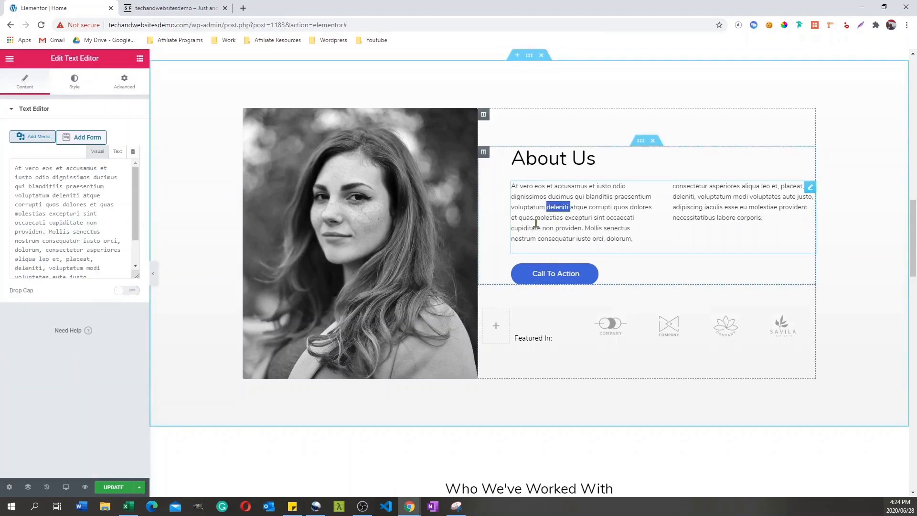
{"action": "double_click", "coordinate": [682, 198]}
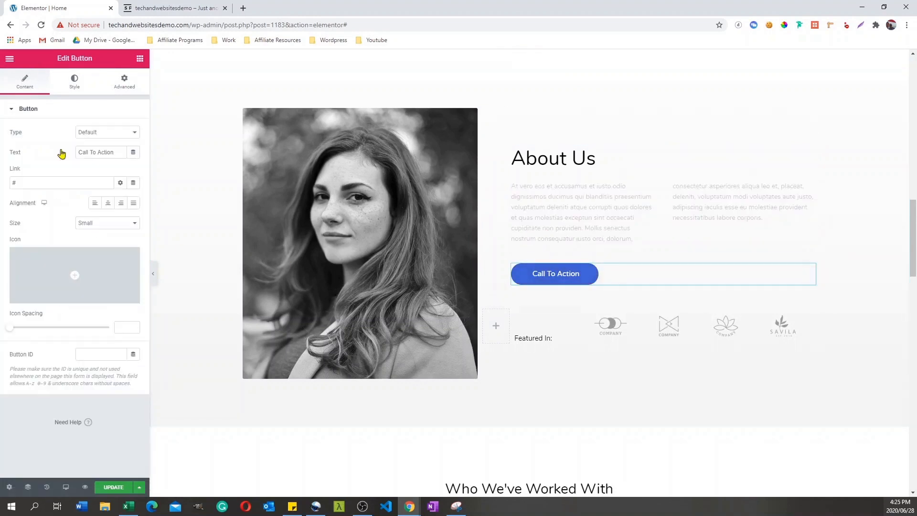
{"action": "mouse_move", "coordinate": [90, 270]}
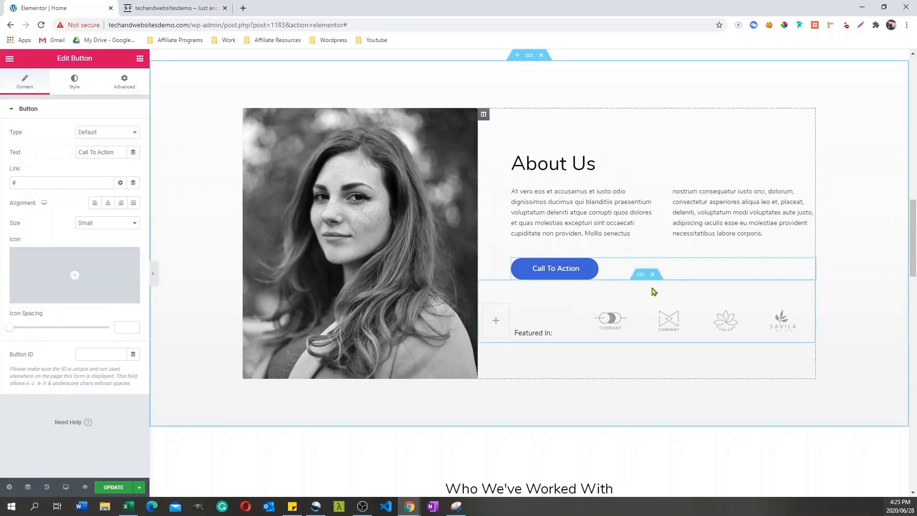
Step: Add a Heading widget between the About Us title and its paragraph, with the text "Our new heading"
{"action": "mouse_move", "coordinate": [911, 230]}
{"action": "left_mouse_down"}
{"action": "mouse_move", "coordinate": [910, 201]}
{"action": "mouse_move", "coordinate": [911, 212]}
{"action": "left_mouse_up"}
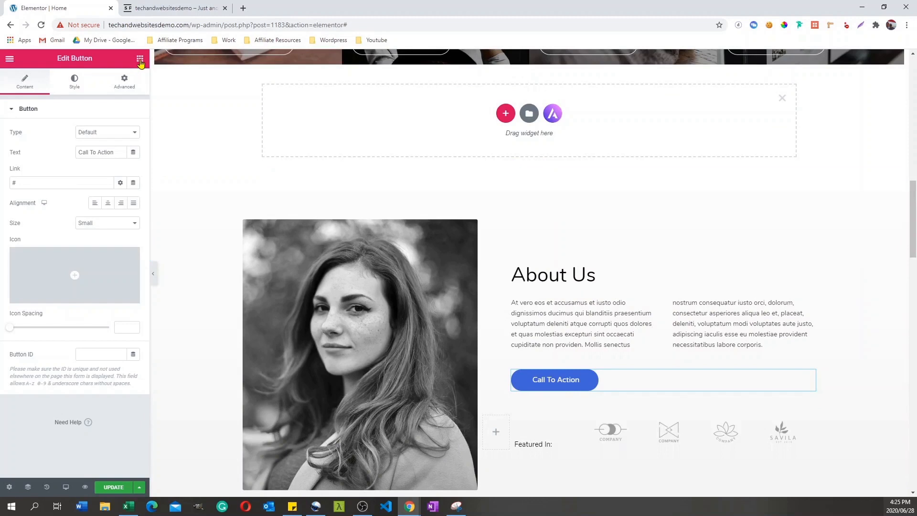
{"action": "left_click", "coordinate": [140, 59]}
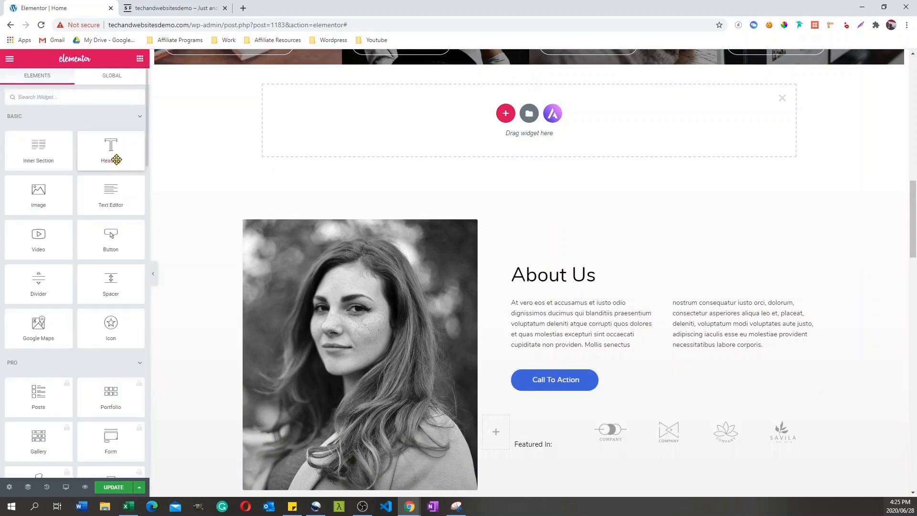
{"action": "left_click_drag", "start_coordinate": [112, 147], "coordinate": [702, 275]}
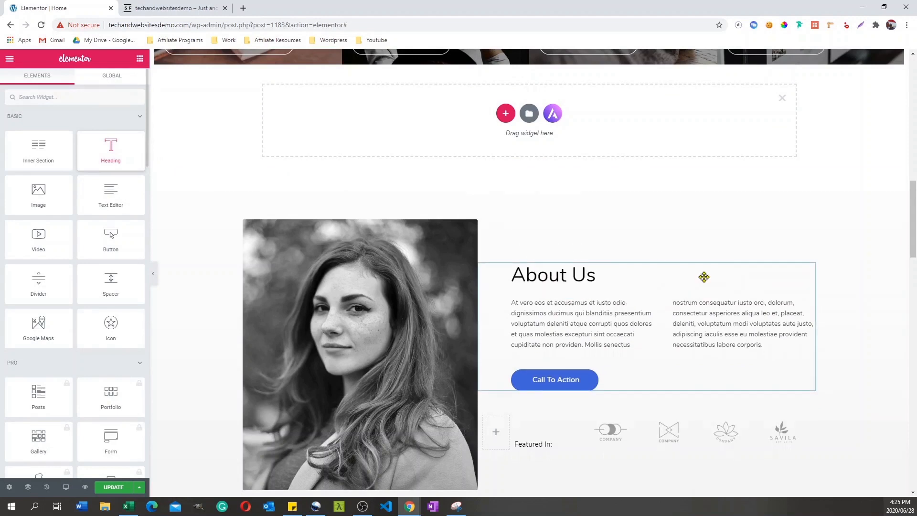
{"action": "triple_click", "coordinate": [631, 295]}
{"action": "type", "text": "Our "}
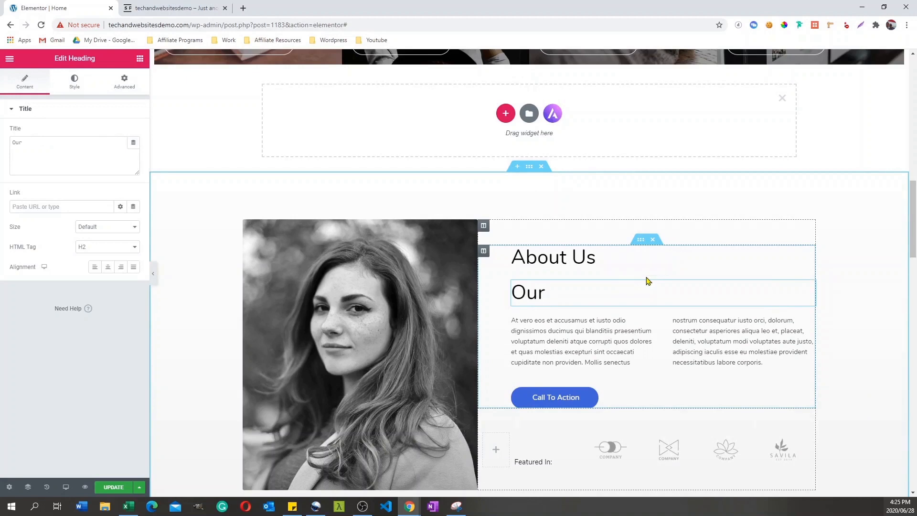
{"action": "type", "text": "new heading"}
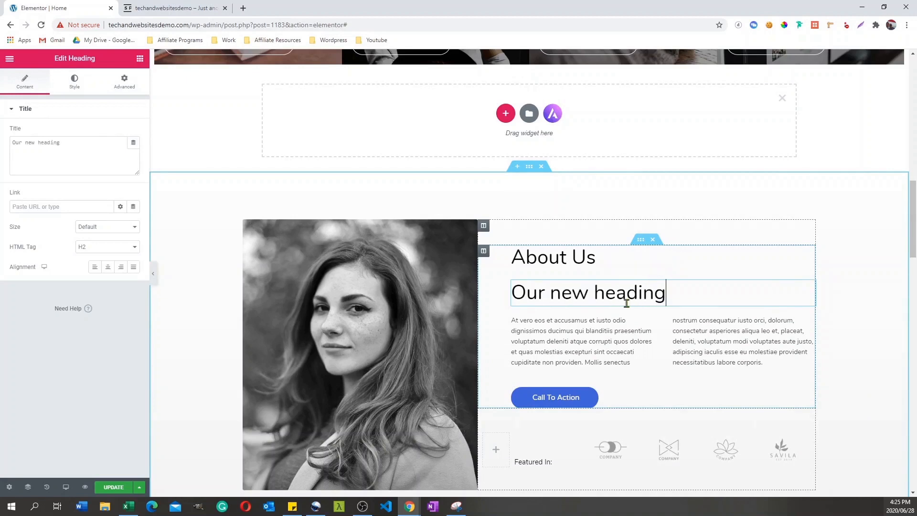
Step: Center the new heading in the About Us section and set its HTML tag to H1
{"action": "left_click", "coordinate": [108, 267]}
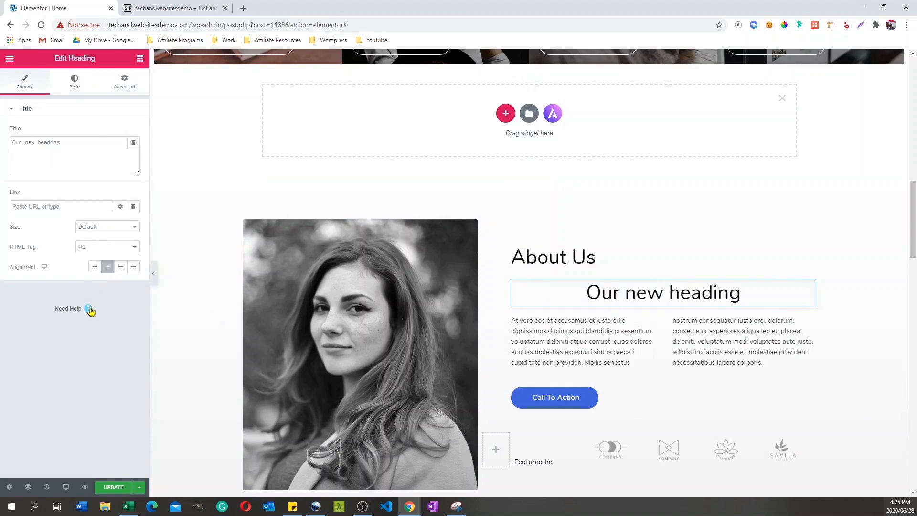
{"action": "left_click", "coordinate": [126, 247]}
{"action": "left_click", "coordinate": [95, 258]}
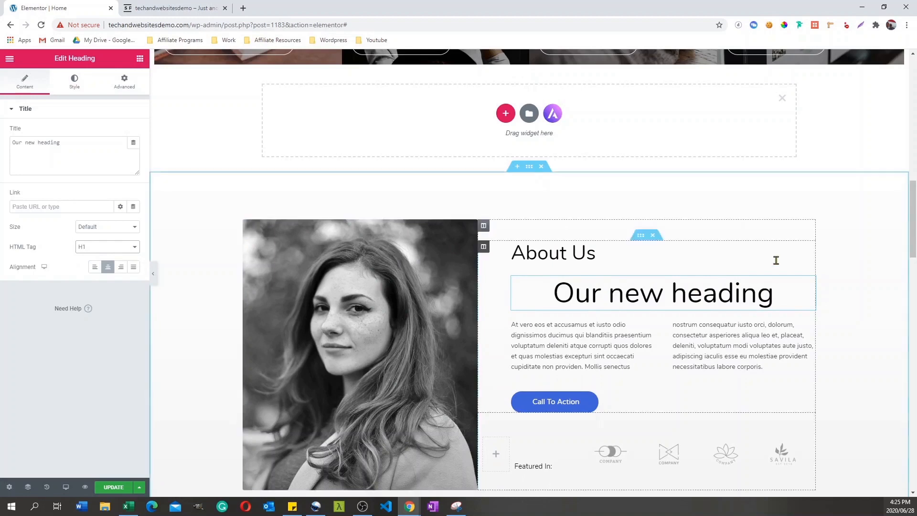
Step: Examine the Basic, Pro and General widgets available for the Home page, including the description of the locked Login widget
{"action": "left_click_drag", "start_coordinate": [912, 200], "coordinate": [874, 131]}
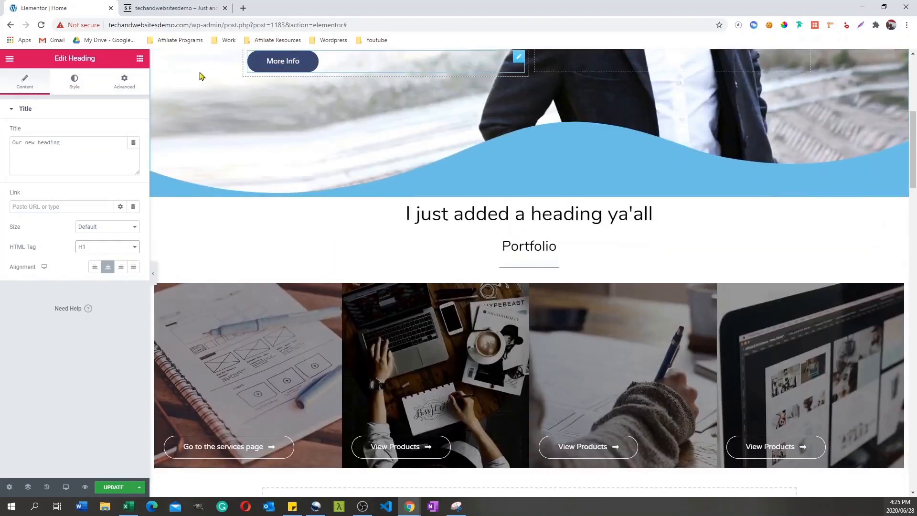
{"action": "left_click", "coordinate": [139, 60]}
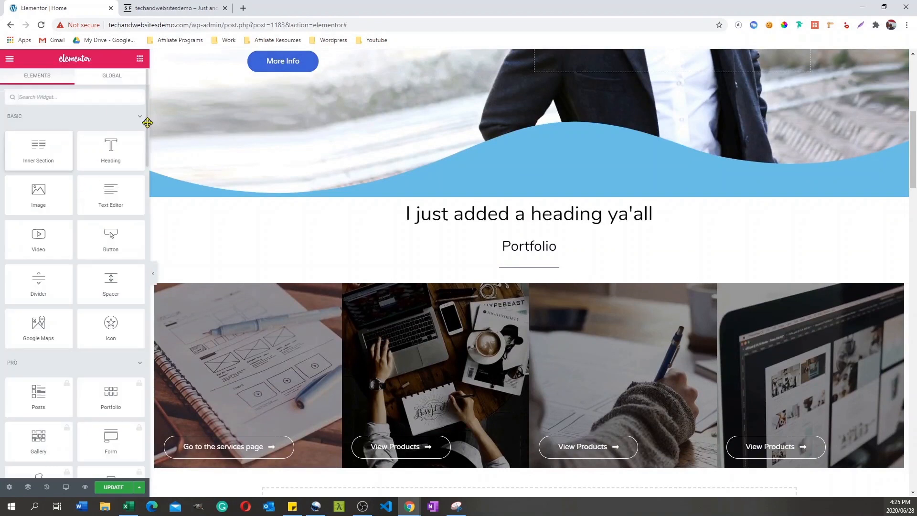
{"action": "scroll", "coordinate": [147, 120], "scroll_direction": "down", "scroll_amount": 1}
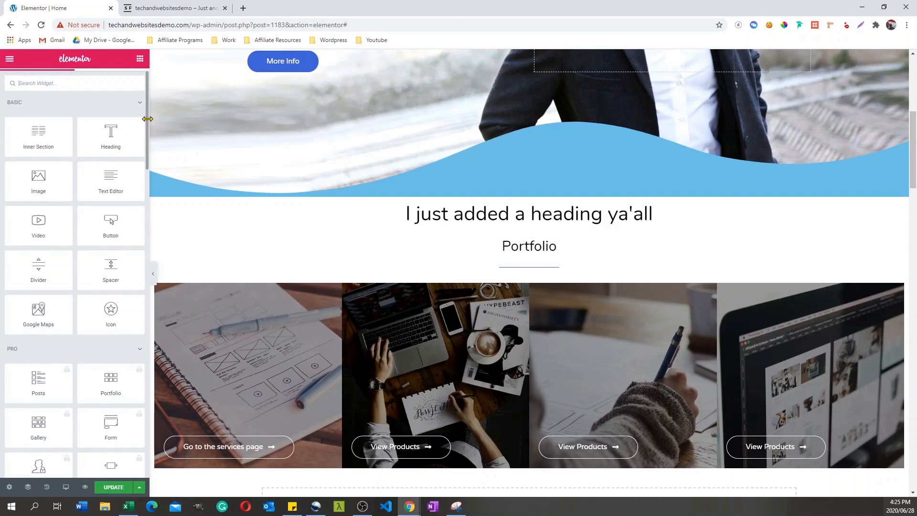
{"action": "scroll", "coordinate": [119, 124], "scroll_direction": "down", "scroll_amount": 2}
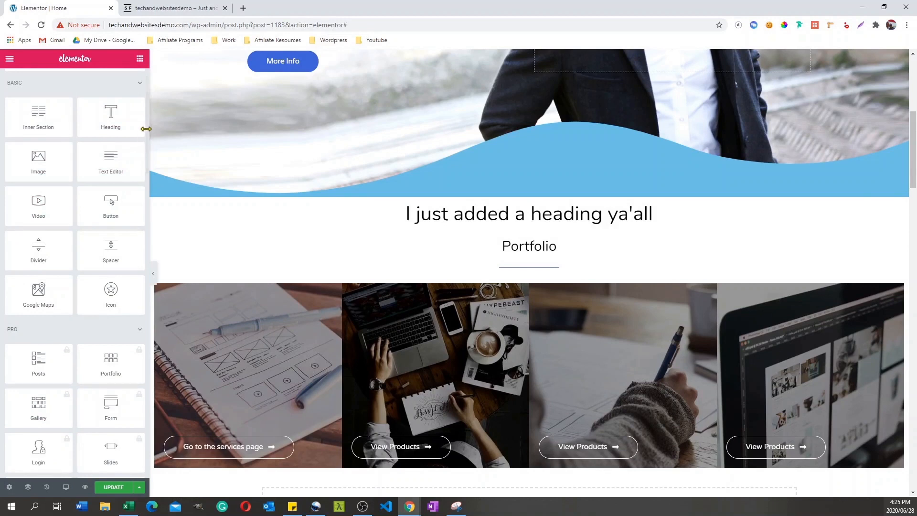
{"action": "left_click_drag", "start_coordinate": [145, 128], "coordinate": [143, 127]}
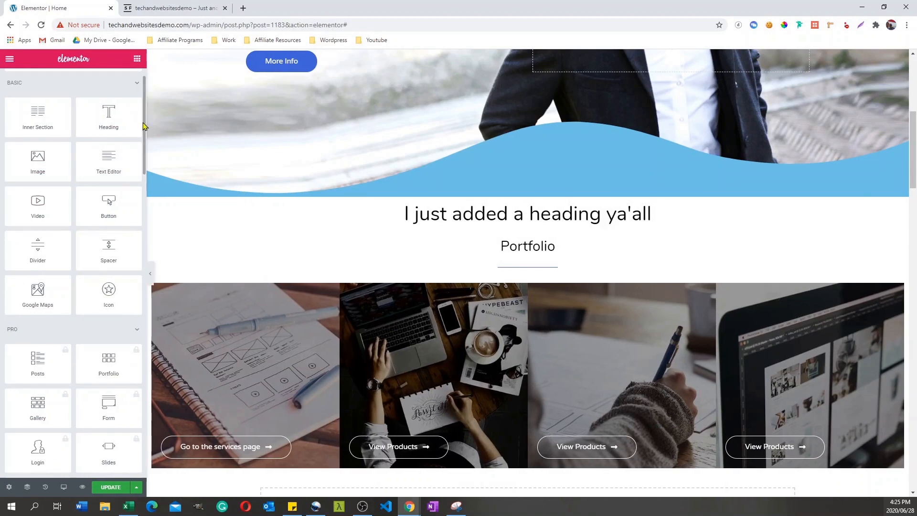
{"action": "scroll", "coordinate": [145, 129], "scroll_direction": "down", "scroll_amount": 2}
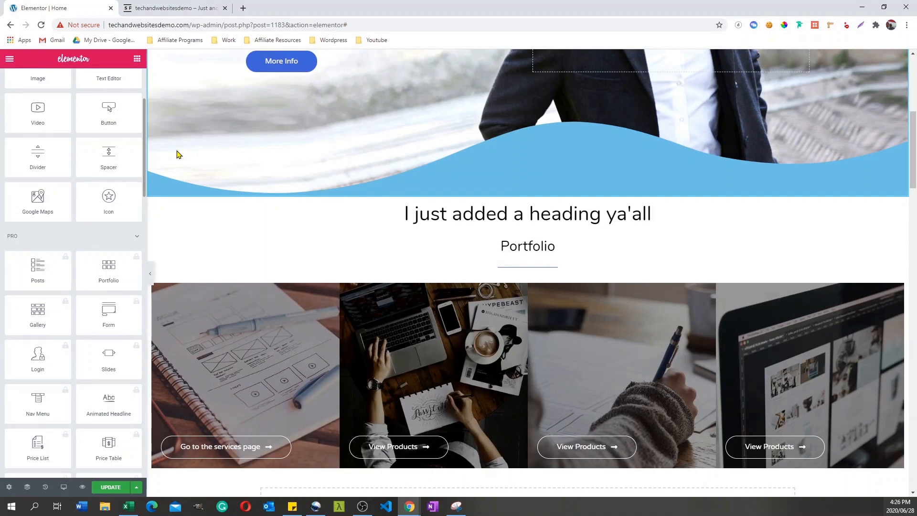
{"action": "scroll", "coordinate": [38, 230], "scroll_direction": "down", "scroll_amount": 8}
{"action": "scroll", "coordinate": [38, 230], "scroll_direction": "up", "scroll_amount": 4}
{"action": "left_click", "coordinate": [68, 192]}
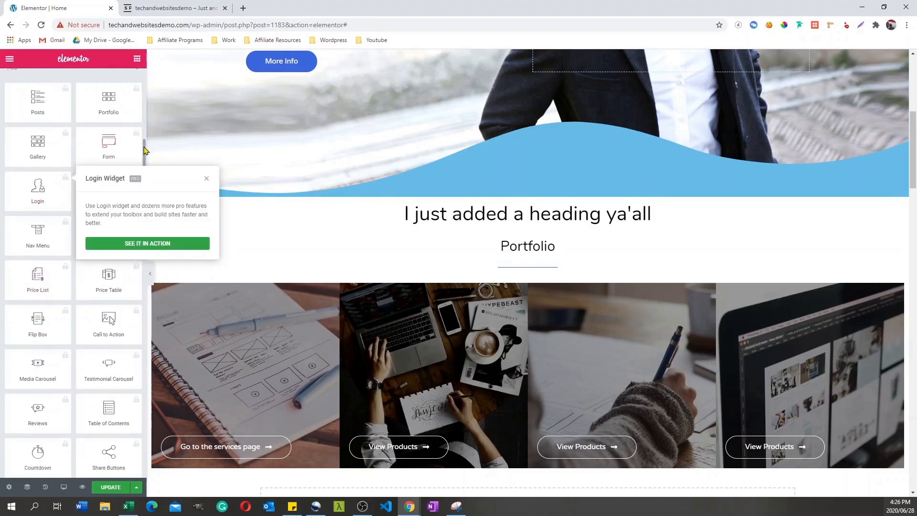
{"action": "left_click_drag", "start_coordinate": [145, 148], "coordinate": [145, 144]}
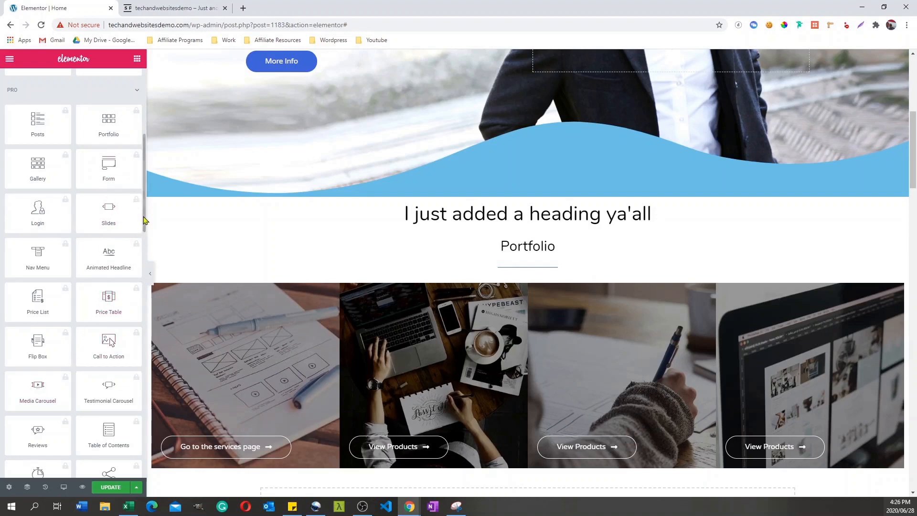
{"action": "scroll", "coordinate": [145, 219], "scroll_direction": "down", "scroll_amount": 8}
{"action": "left_click_drag", "start_coordinate": [913, 147], "coordinate": [915, 94]}
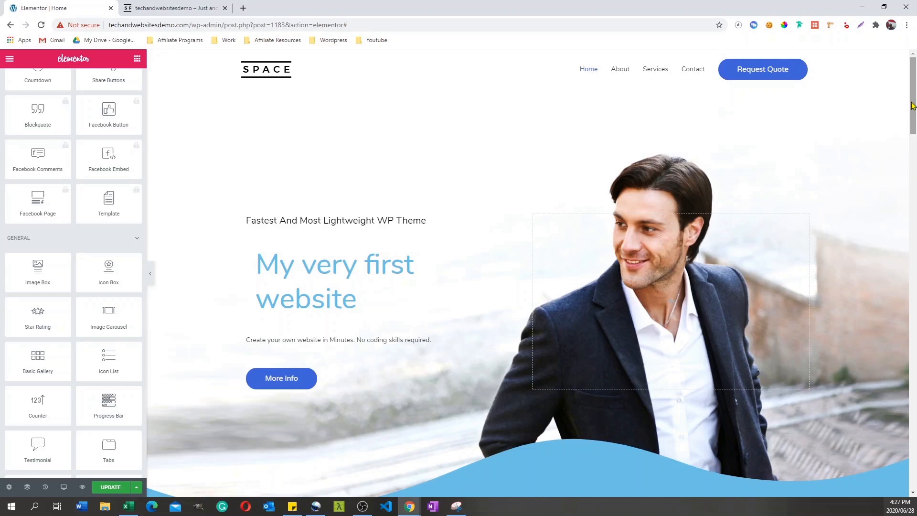
Step: Open the site's Contact page in Elementor and bring up the shortcode settings of the Request A Free Consultation form
{"action": "left_click", "coordinate": [169, 8]}
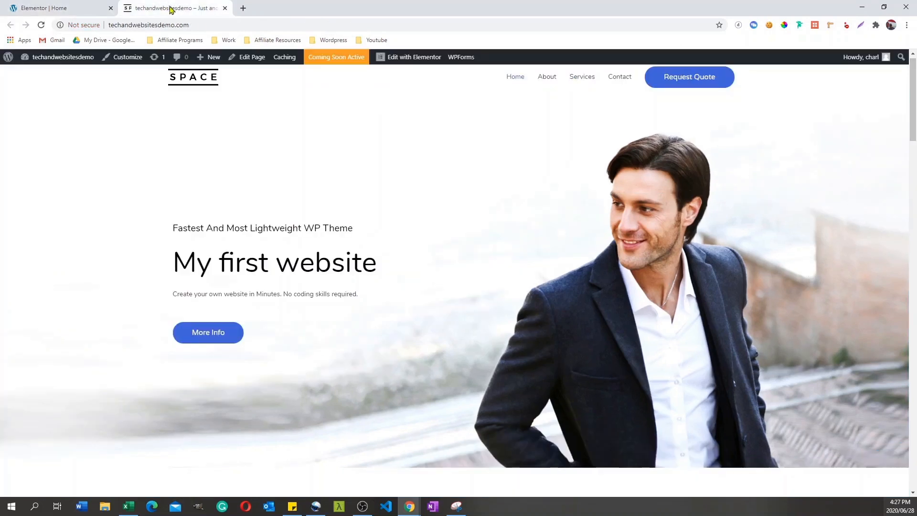
{"action": "left_click", "coordinate": [622, 79]}
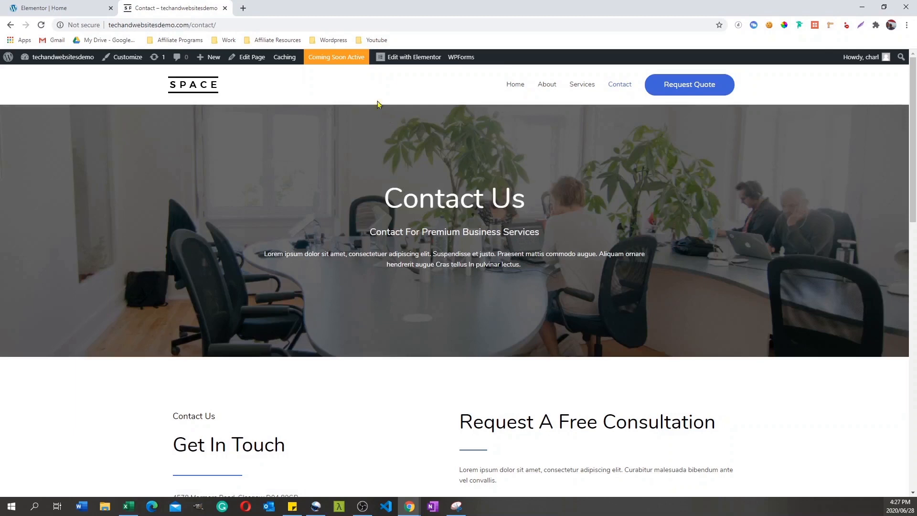
{"action": "left_click", "coordinate": [402, 60]}
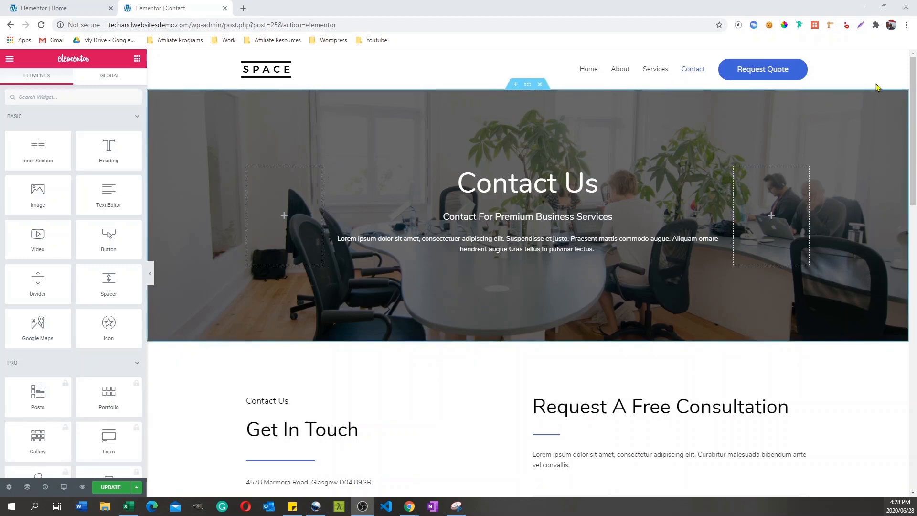
{"action": "scroll", "coordinate": [914, 98], "scroll_direction": "down", "scroll_amount": 3}
{"action": "scroll", "coordinate": [914, 98], "scroll_direction": "down", "scroll_amount": 5}
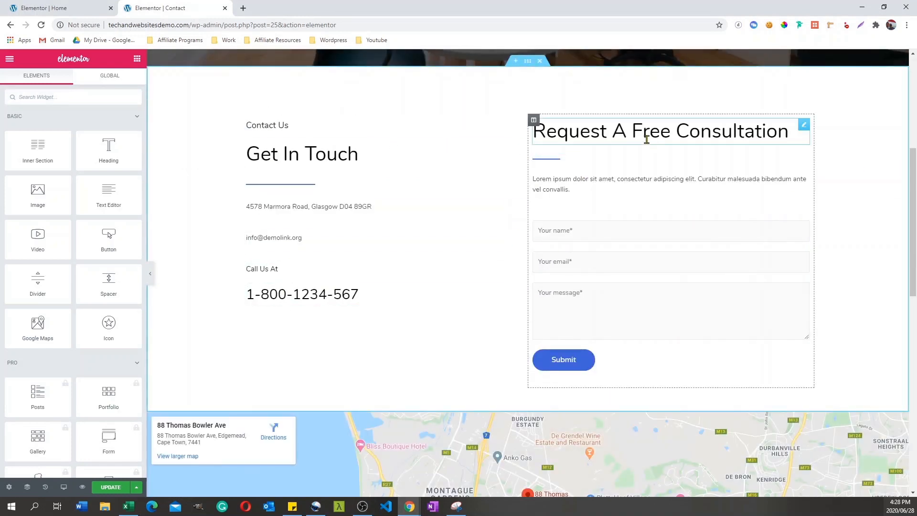
{"action": "left_click", "coordinate": [597, 220]}
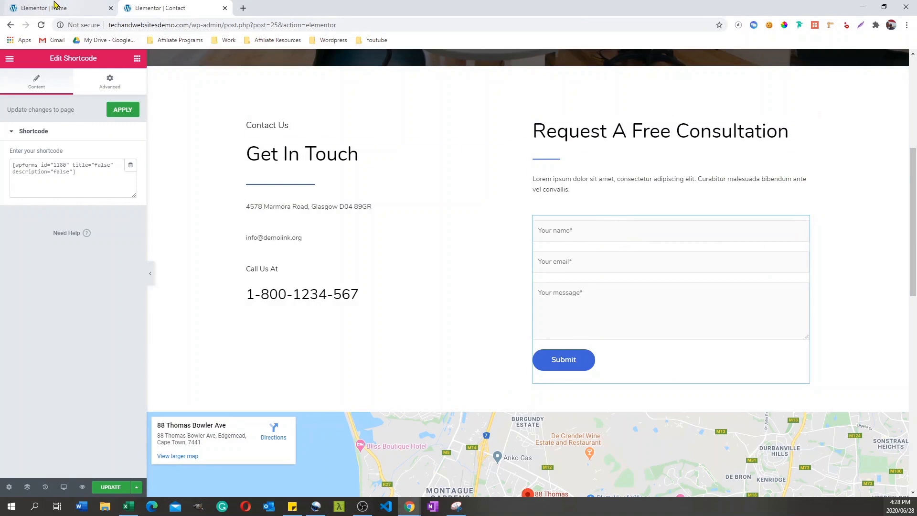
Step: Exit the Home page's Elementor editor to the WordPress dashboard, leaving without saving the changes
{"action": "left_click", "coordinate": [55, 9]}
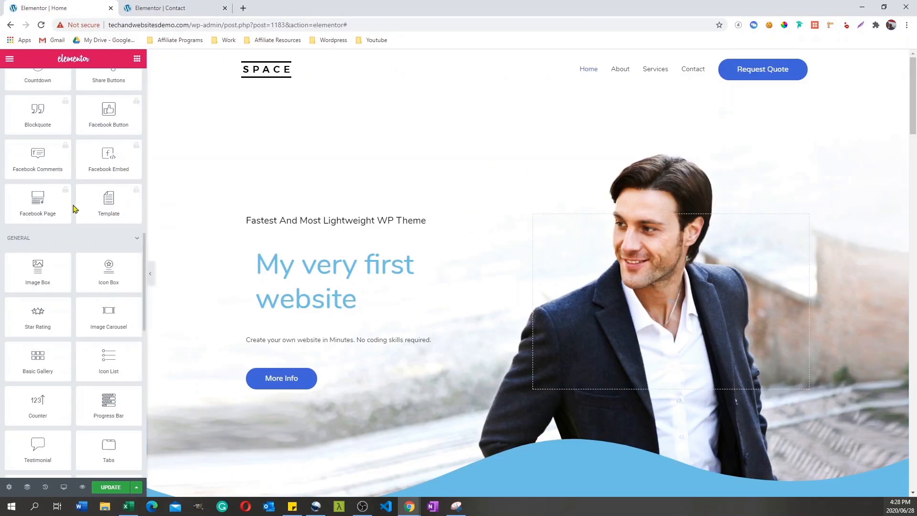
{"action": "left_click", "coordinate": [9, 59]}
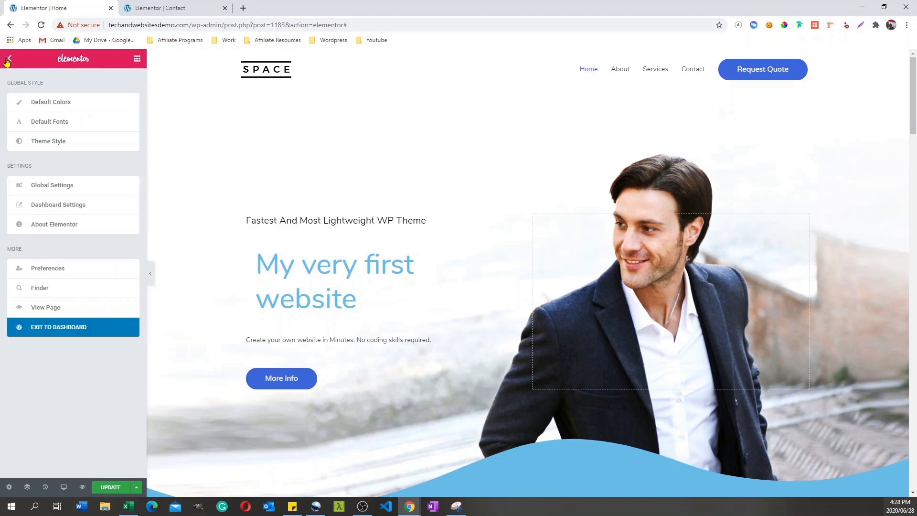
{"action": "left_click", "coordinate": [58, 331]}
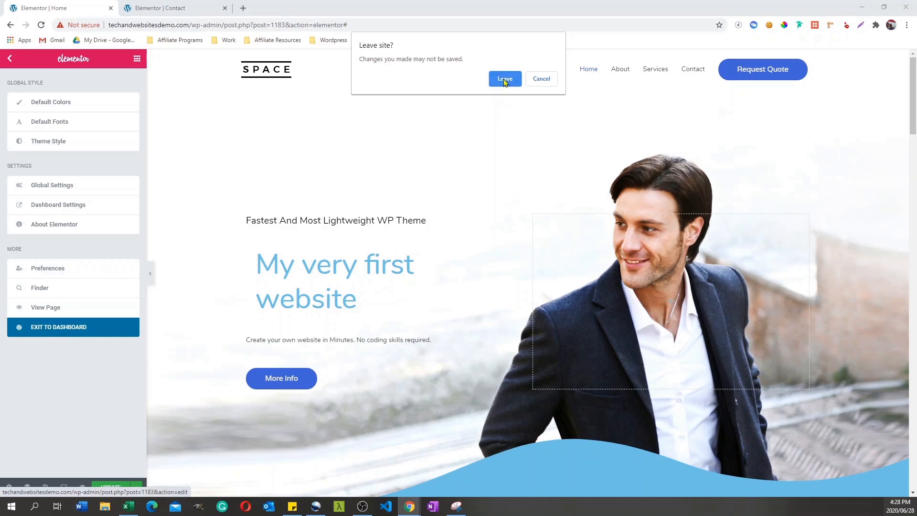
{"action": "left_click", "coordinate": [504, 79]}
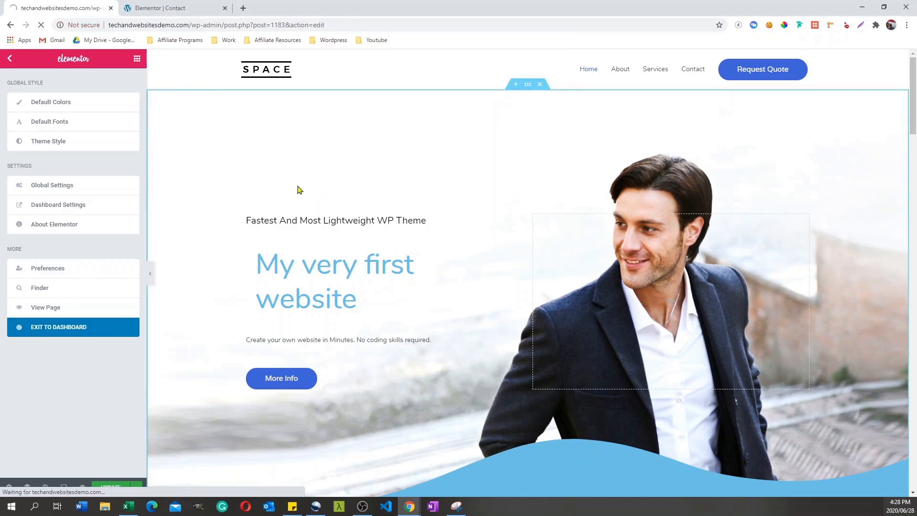
Step: Set the Contact page's Google Maps location to "The statue of liberty" and its zoom to 16
{"action": "left_click", "coordinate": [185, 7]}
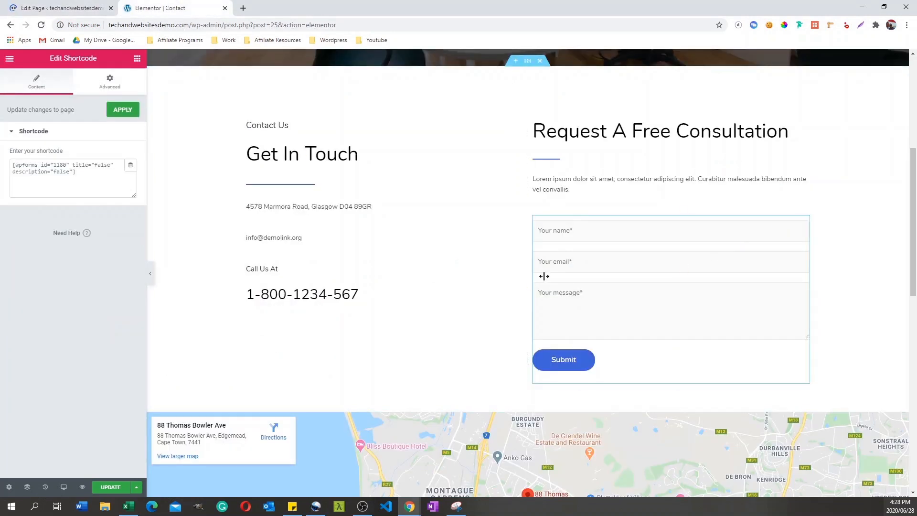
{"action": "scroll", "coordinate": [914, 198], "scroll_direction": "down", "scroll_amount": 4}
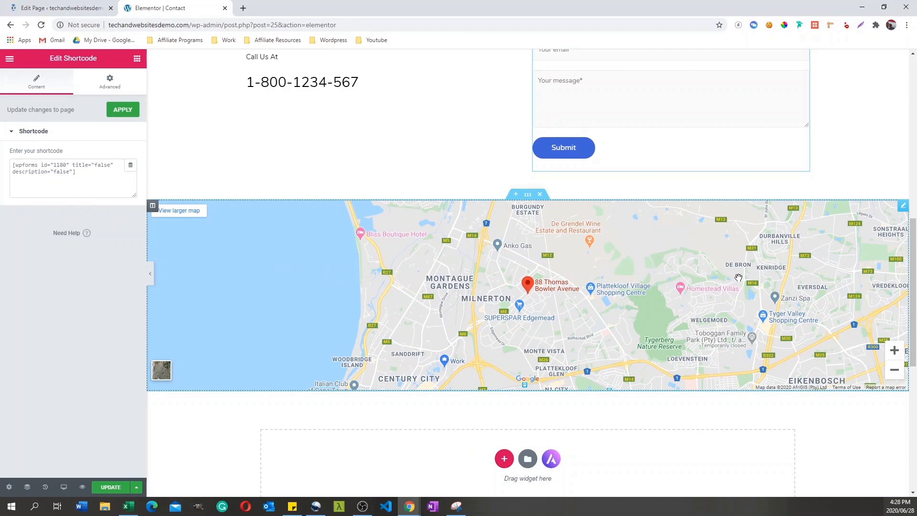
{"action": "left_click", "coordinate": [903, 208]}
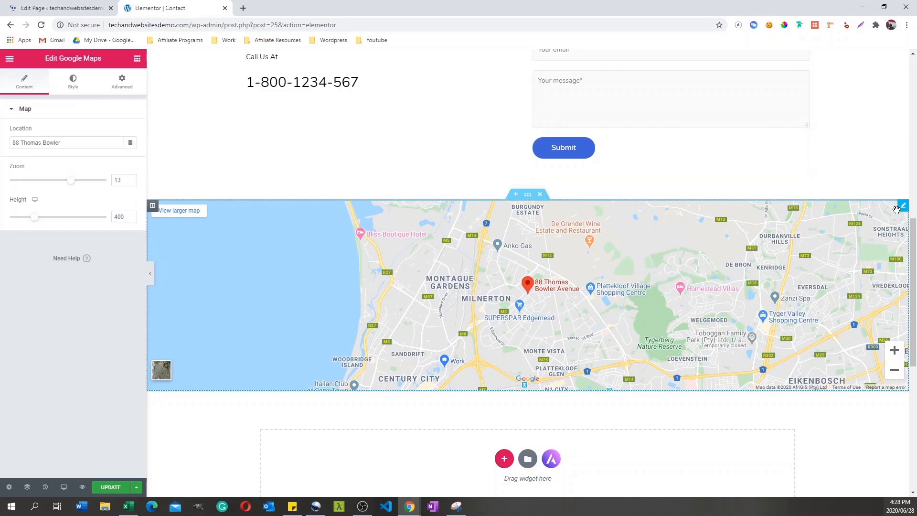
{"action": "left_click_drag", "start_coordinate": [69, 144], "coordinate": [2, 145]}
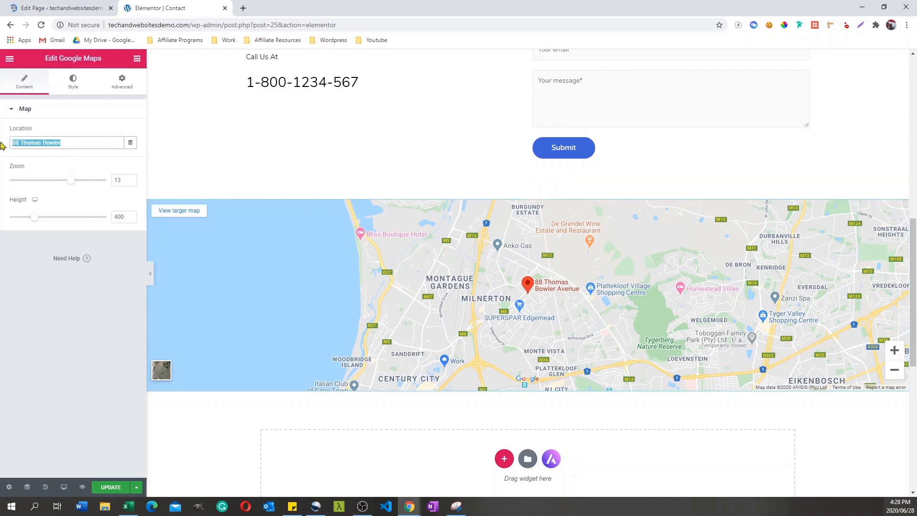
{"action": "key", "text": "BackSpace"}
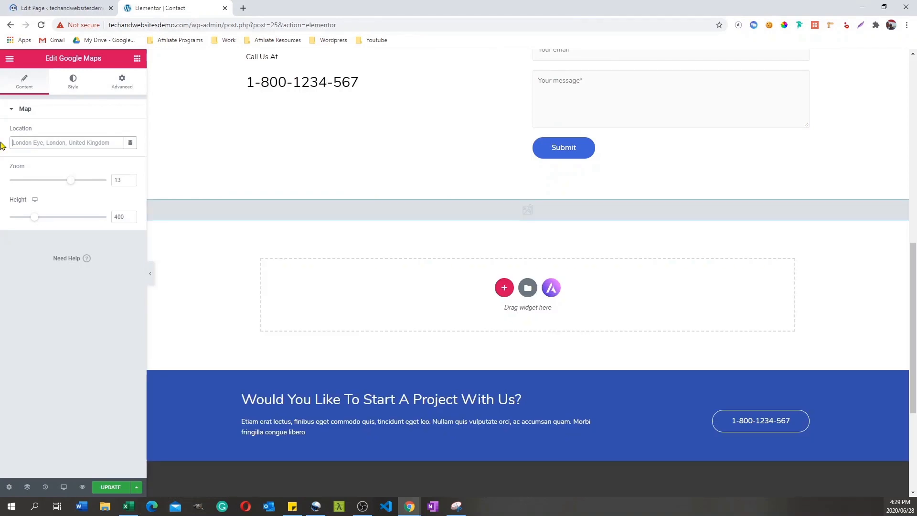
{"action": "type", "text": "The statue of liberty"}
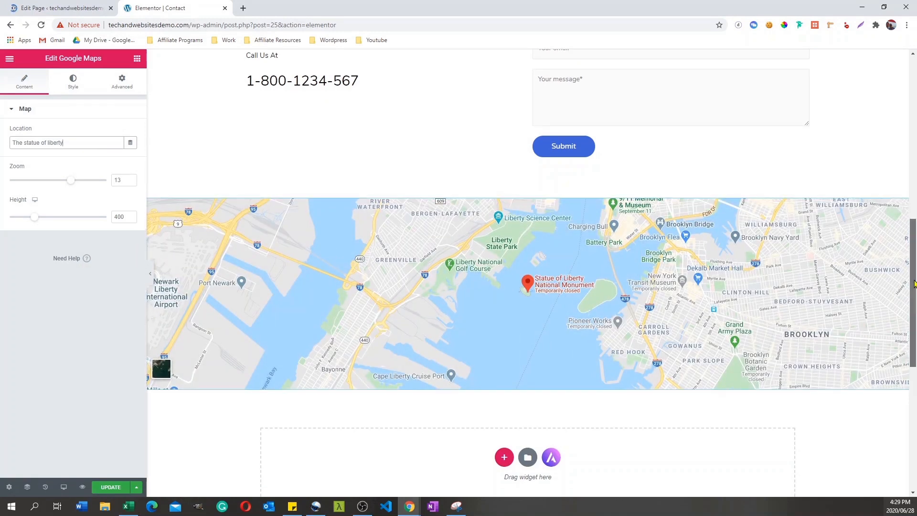
{"action": "left_click", "coordinate": [85, 182]}
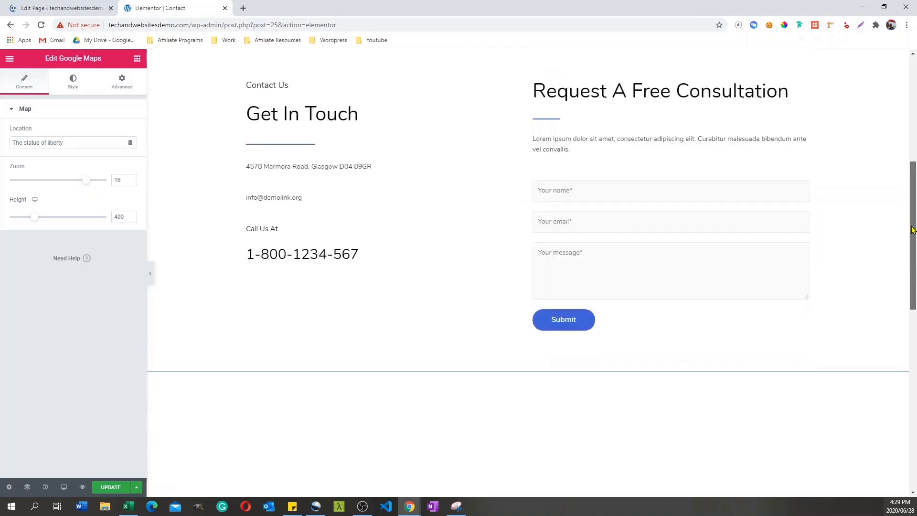
Step: Leave the Home page's edit screen and open the existing Contact Form in the WPForms builder
{"action": "left_click", "coordinate": [37, 6]}
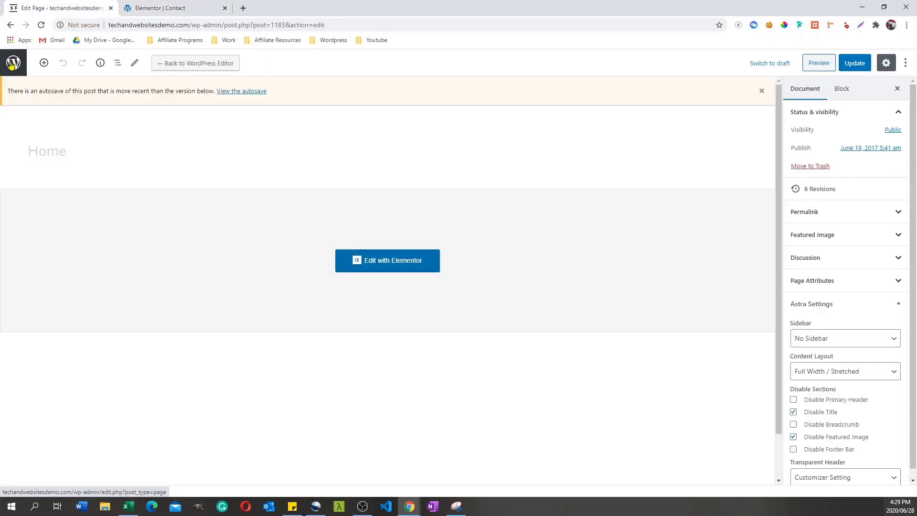
{"action": "left_click", "coordinate": [12, 63]}
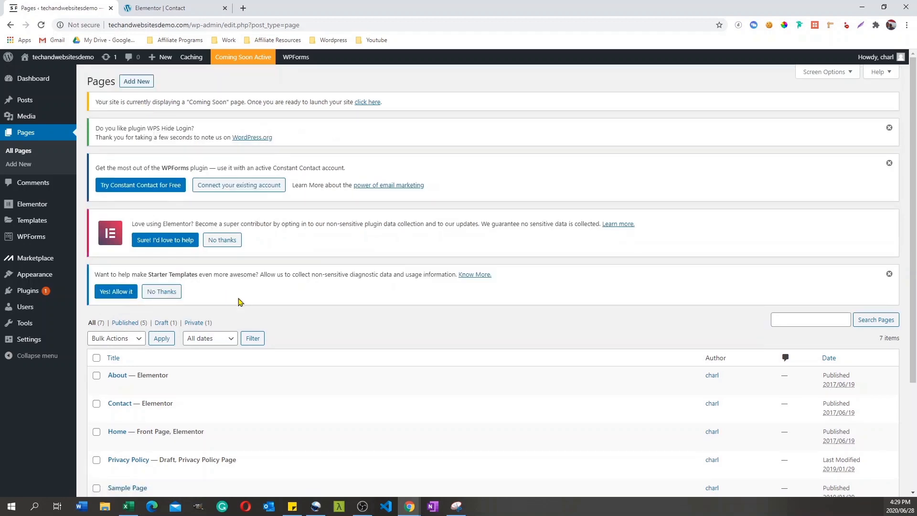
{"action": "mouse_move", "coordinate": [47, 238]}
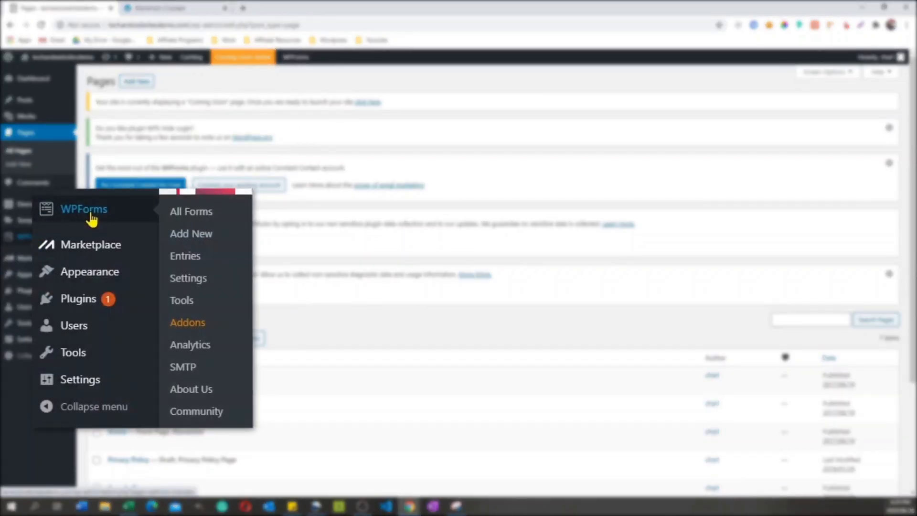
{"action": "left_click", "coordinate": [197, 221]}
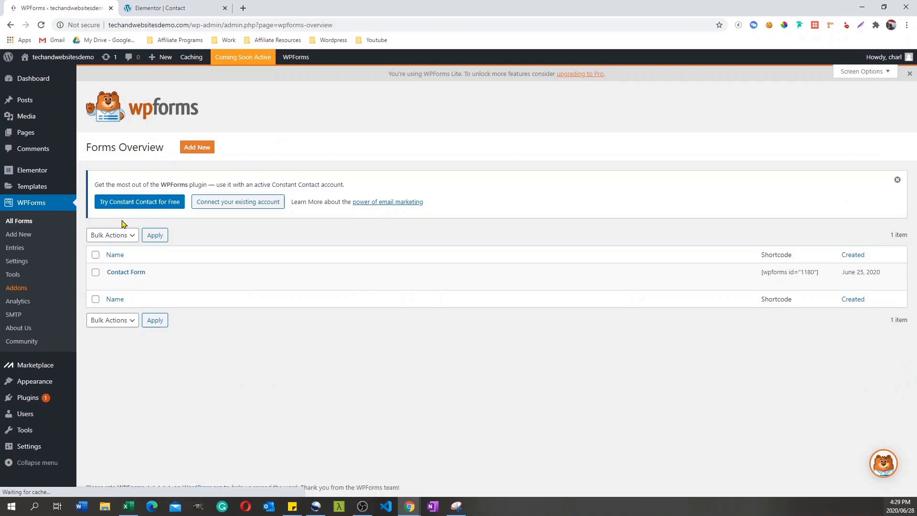
{"action": "left_click", "coordinate": [112, 283]}
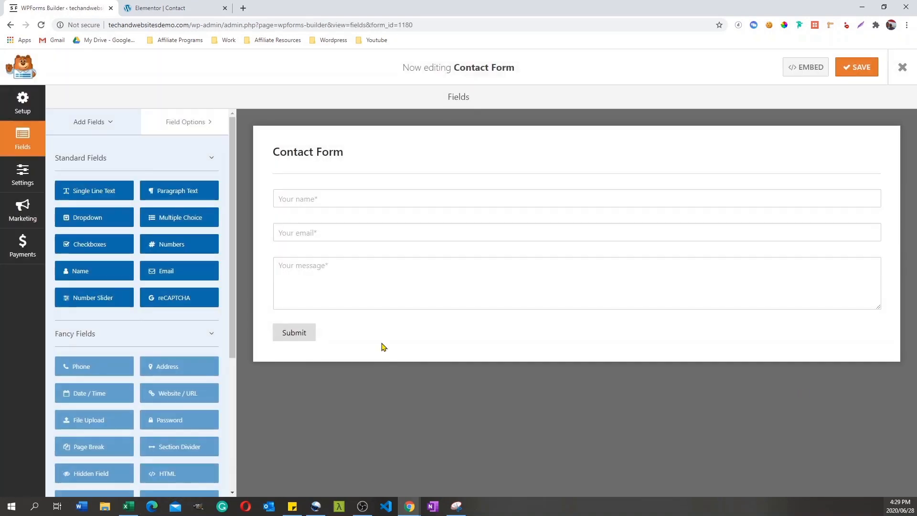
Step: Replace the Send To Email Address in the Contact Form's default notification with the recipient's e-mail
{"action": "left_click", "coordinate": [24, 181]}
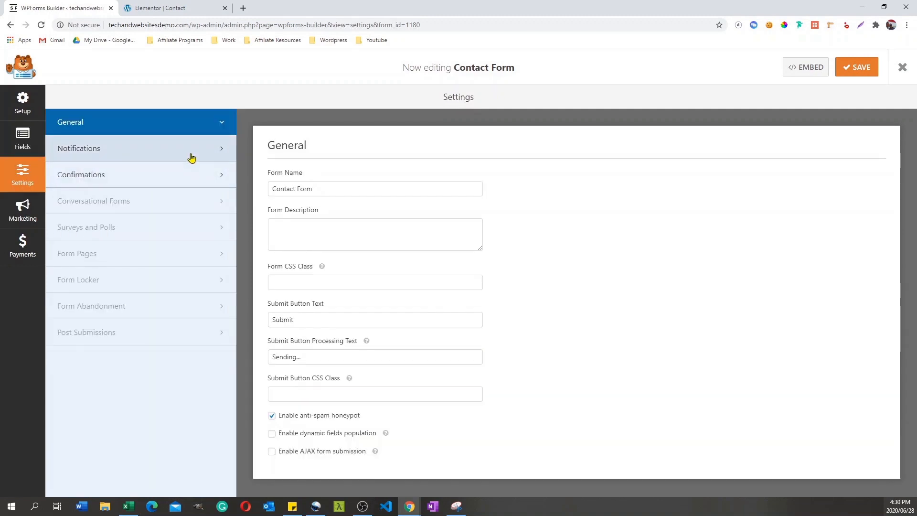
{"action": "left_click", "coordinate": [191, 158]}
{"action": "left_click_drag", "start_coordinate": [380, 261], "coordinate": [239, 257]}
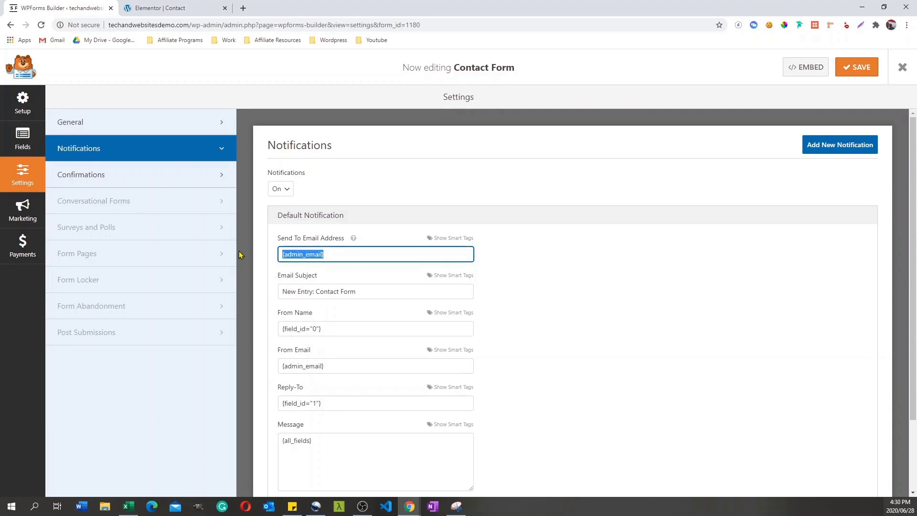
{"action": "key", "text": "BackSpace"}
Step: Set the default notification's email subject to "A form from my wordpress website"
{"action": "left_click_drag", "start_coordinate": [361, 289], "coordinate": [222, 296]}
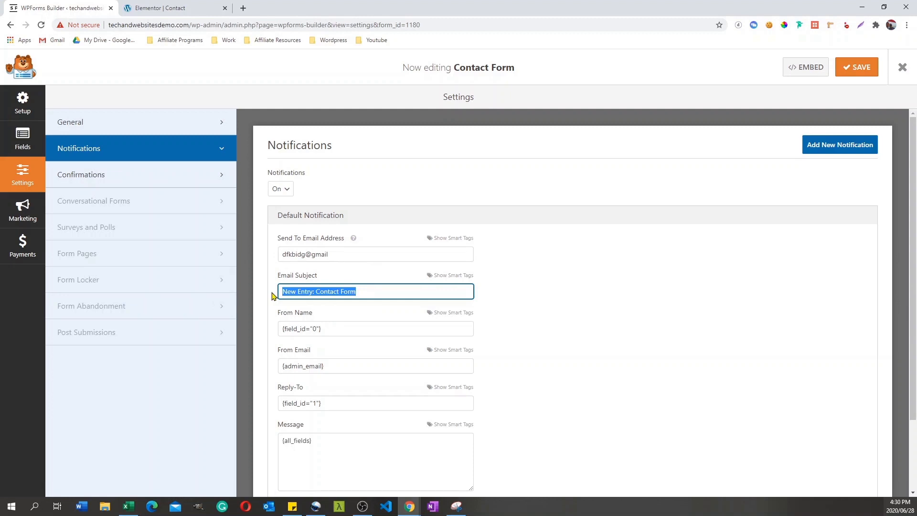
{"action": "type", "text": "A form from my wordpress website"}
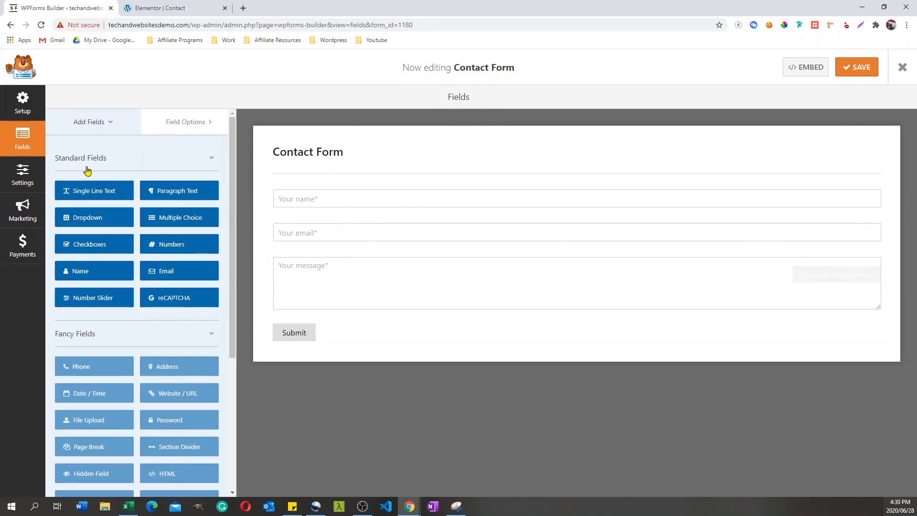
Step: Add a Paragraph Text field to the Contact Form between the name and email fields
{"action": "left_click_drag", "start_coordinate": [152, 192], "coordinate": [296, 260]}
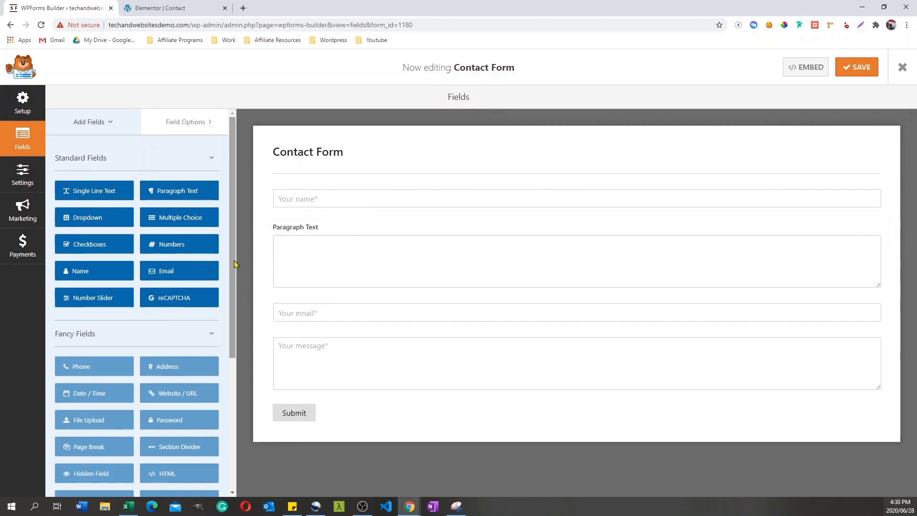
Step: Display the Contact Form's embed shortcode in the WPForms builder and copy it
{"action": "left_click_drag", "start_coordinate": [237, 264], "coordinate": [236, 327]}
{"action": "scroll", "coordinate": [234, 332], "scroll_direction": "down", "scroll_amount": 1}
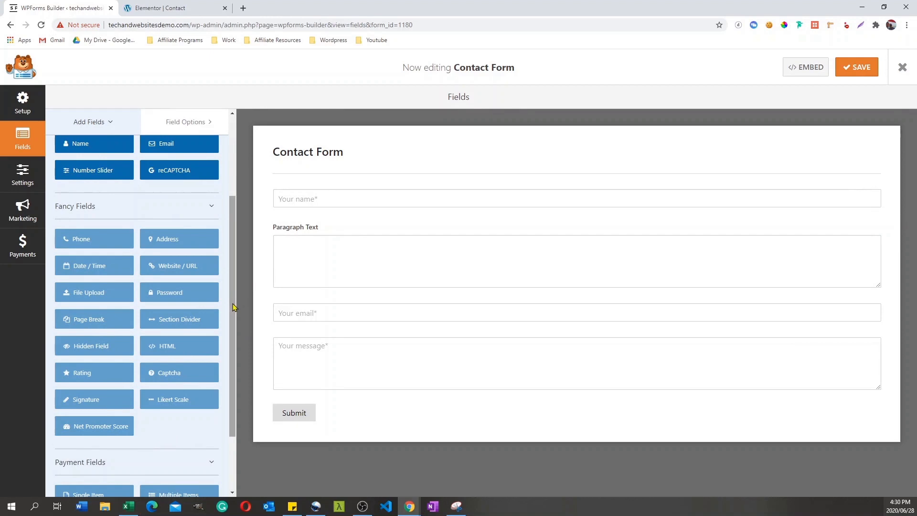
{"action": "left_click_drag", "start_coordinate": [233, 308], "coordinate": [234, 231]}
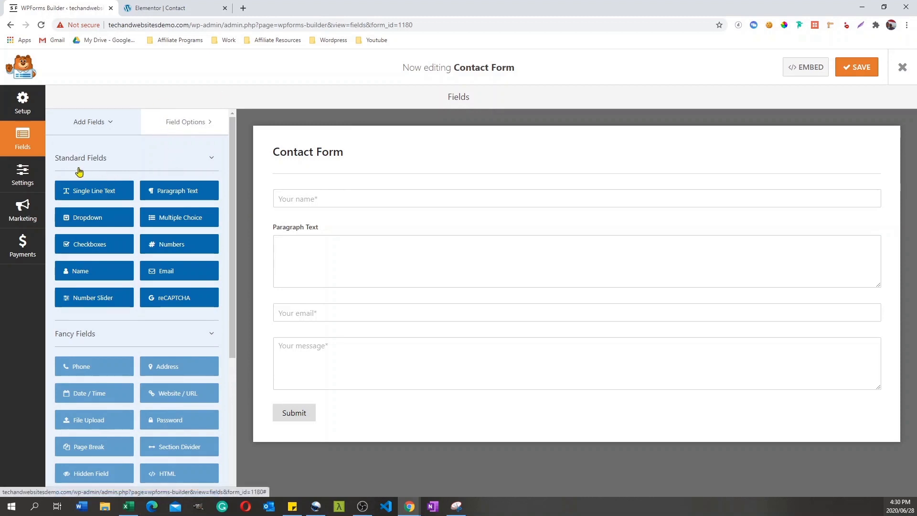
{"action": "left_click", "coordinate": [802, 71]}
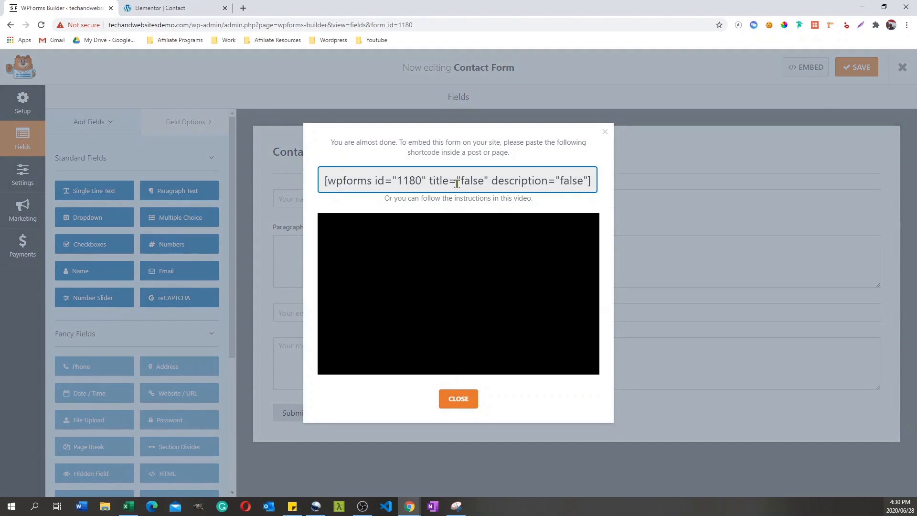
{"action": "left_click", "coordinate": [457, 181]}
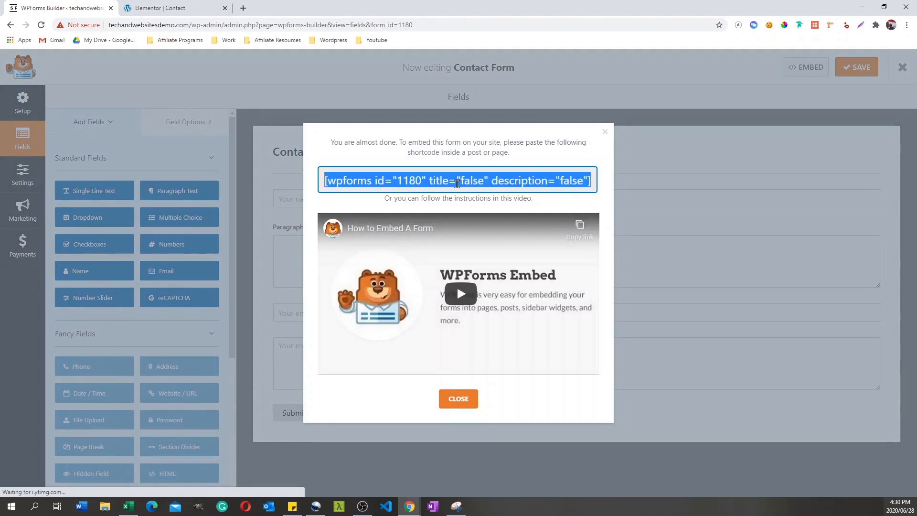
Step: Replace the Contact page form's shortcode in Elementor with the copied [wpforms id="1180" title="false" description="false"]
{"action": "left_click", "coordinate": [165, 8]}
{"action": "left_click", "coordinate": [640, 212]}
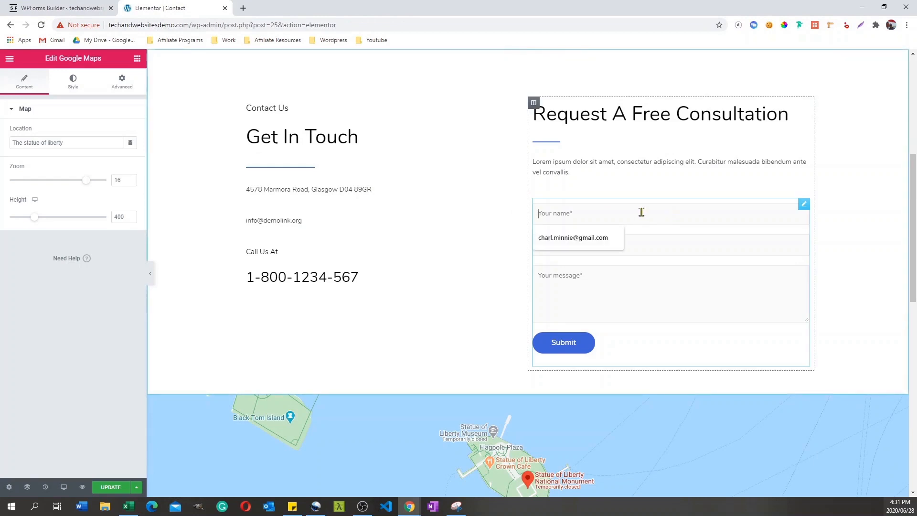
{"action": "triple_click", "coordinate": [81, 178]}
{"action": "key", "text": "ctrl+c"}
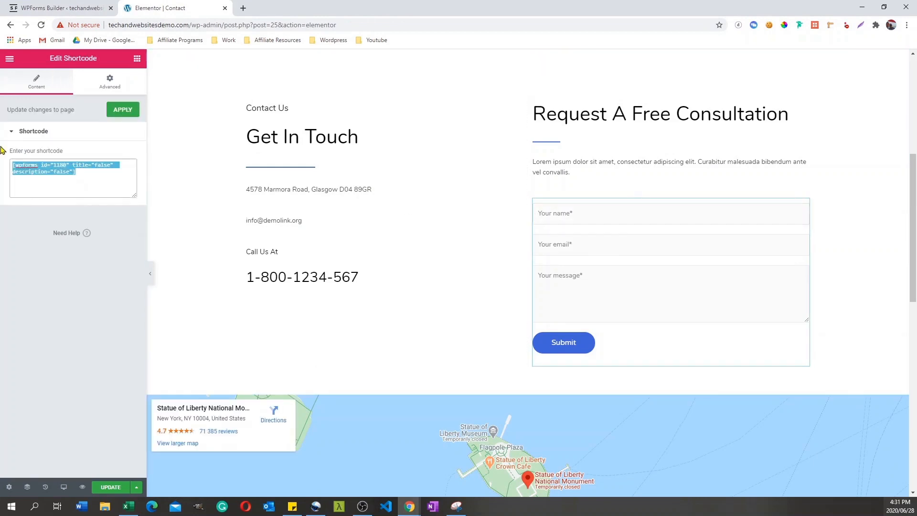
{"action": "key", "text": "BackSpace"}
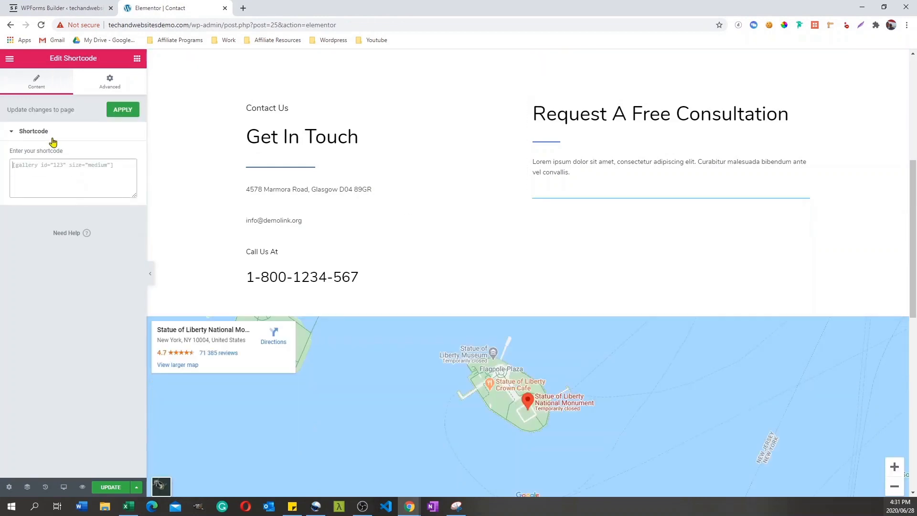
{"action": "key", "text": "ctrl+v"}
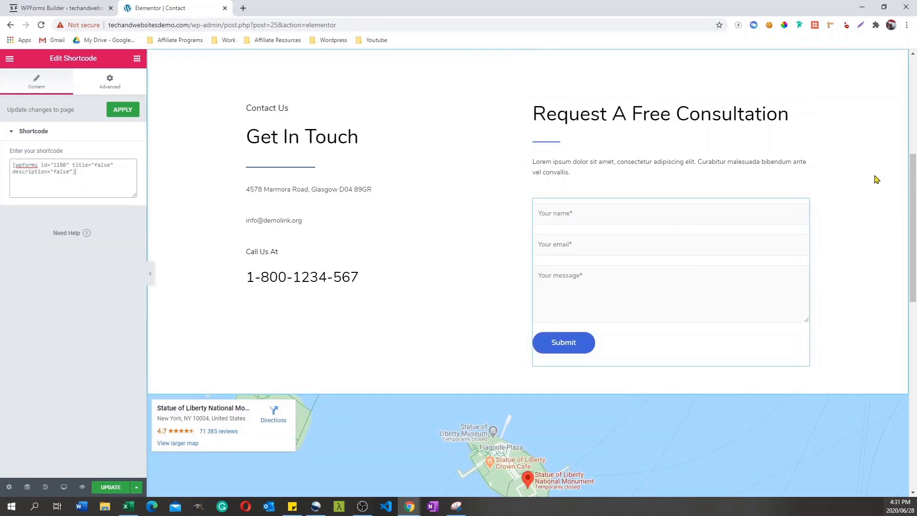
{"action": "mouse_move", "coordinate": [913, 189]}
{"action": "left_mouse_down"}
{"action": "mouse_move", "coordinate": [913, 266]}
{"action": "mouse_move", "coordinate": [908, 178]}
{"action": "left_mouse_up"}
{"action": "scroll", "coordinate": [892, 130], "scroll_direction": "up", "scroll_amount": 3}
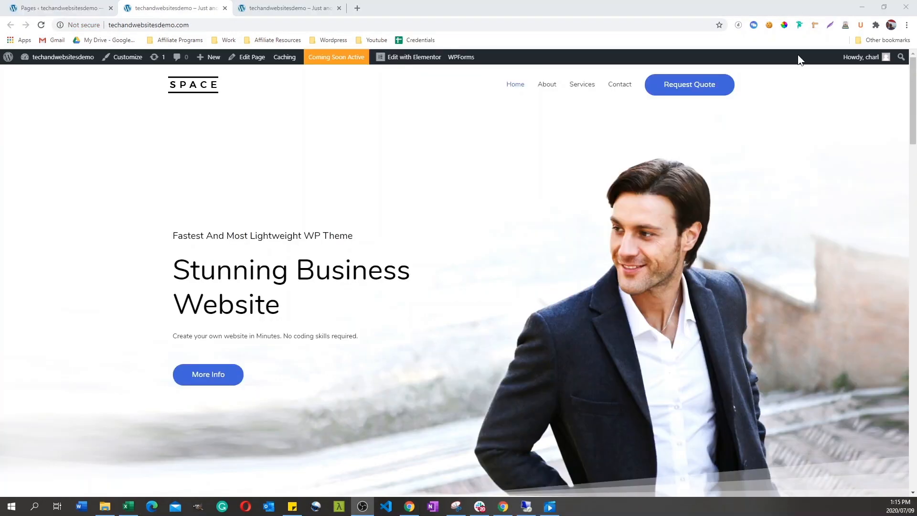
Step: Look through the live home page's sections in the desktop layout, down to the footer
{"action": "left_click_drag", "start_coordinate": [912, 109], "coordinate": [899, 283]}
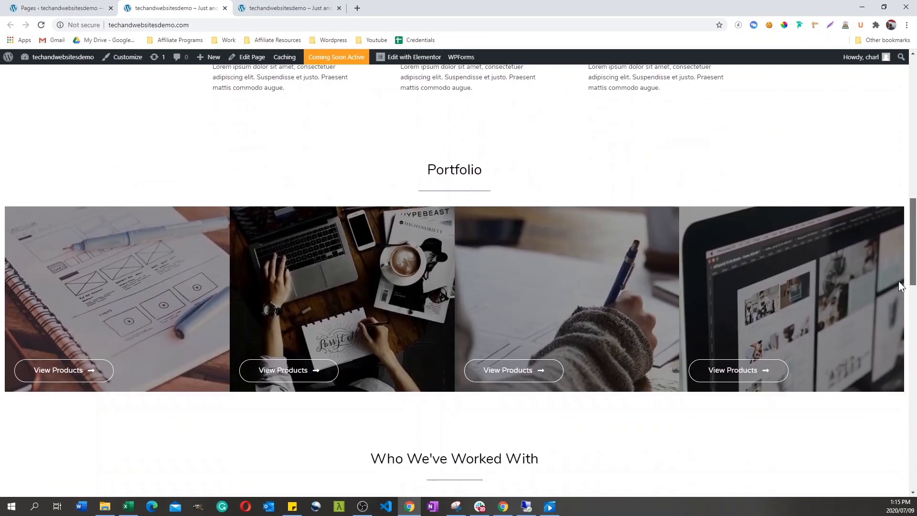
{"action": "scroll", "coordinate": [892, 301], "scroll_direction": "down", "scroll_amount": 18}
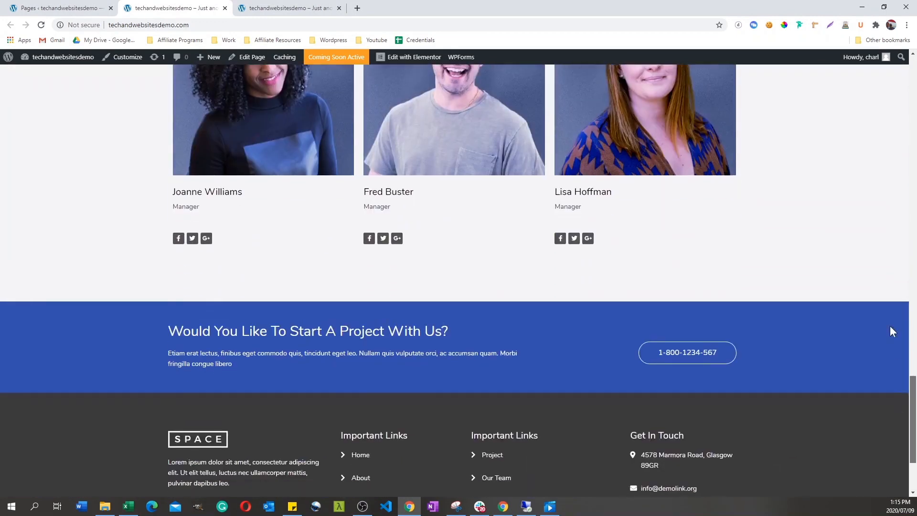
{"action": "scroll", "coordinate": [890, 325], "scroll_direction": "up", "scroll_amount": 10}
Step: Examine the home page in the iPhone 6/7/8 preview, opening and closing its mobile navigation menu
{"action": "left_click", "coordinate": [263, 8]}
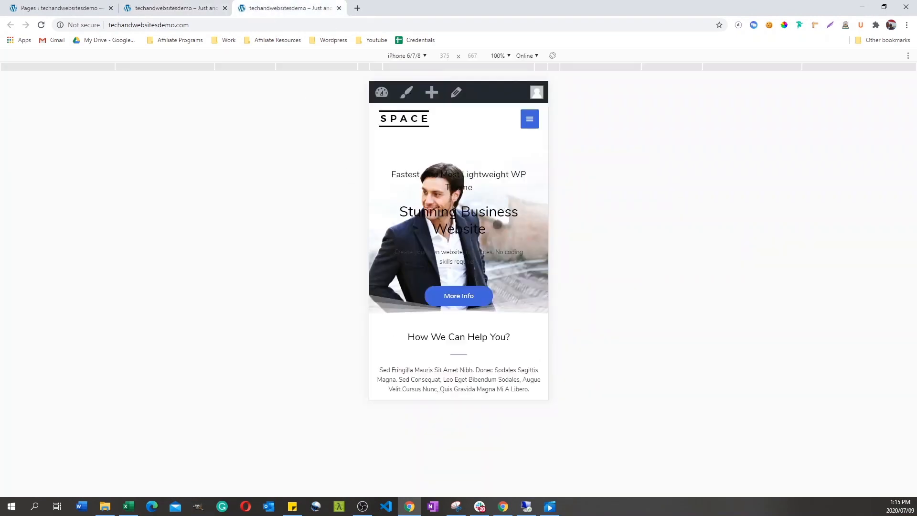
{"action": "scroll", "coordinate": [497, 225], "scroll_direction": "down", "scroll_amount": 11}
{"action": "scroll", "coordinate": [500, 350], "scroll_direction": "up", "scroll_amount": 11}
{"action": "left_click", "coordinate": [529, 119]}
{"action": "left_click", "coordinate": [529, 119]}
{"action": "scroll", "coordinate": [504, 189], "scroll_direction": "down", "scroll_amount": 2}
{"action": "scroll", "coordinate": [493, 287], "scroll_direction": "down", "scroll_amount": 10}
{"action": "scroll", "coordinate": [492, 324], "scroll_direction": "up", "scroll_amount": 12}
Step: Return to the desktop version of the home page and review it once more from header to footer
{"action": "left_click", "coordinate": [186, 6]}
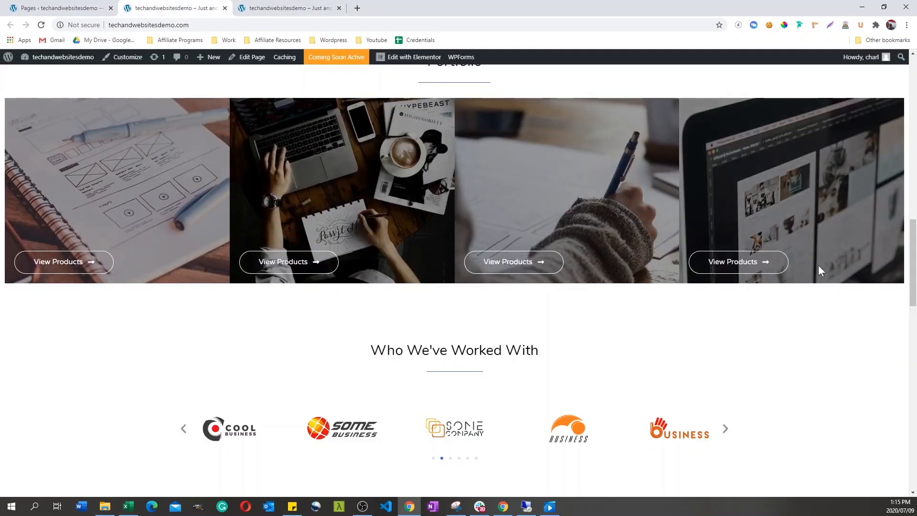
{"action": "scroll", "coordinate": [818, 265], "scroll_direction": "up", "scroll_amount": 7}
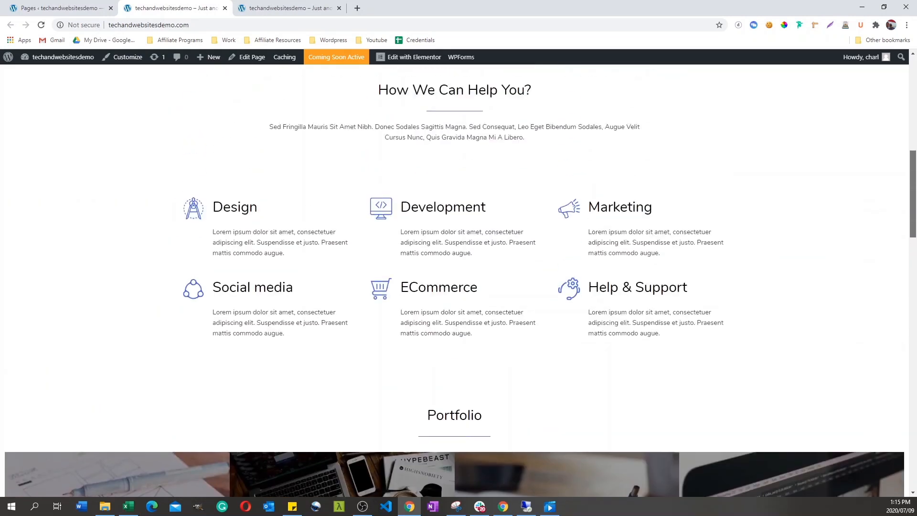
{"action": "scroll", "coordinate": [458, 281], "scroll_direction": "up", "scroll_amount": 8}
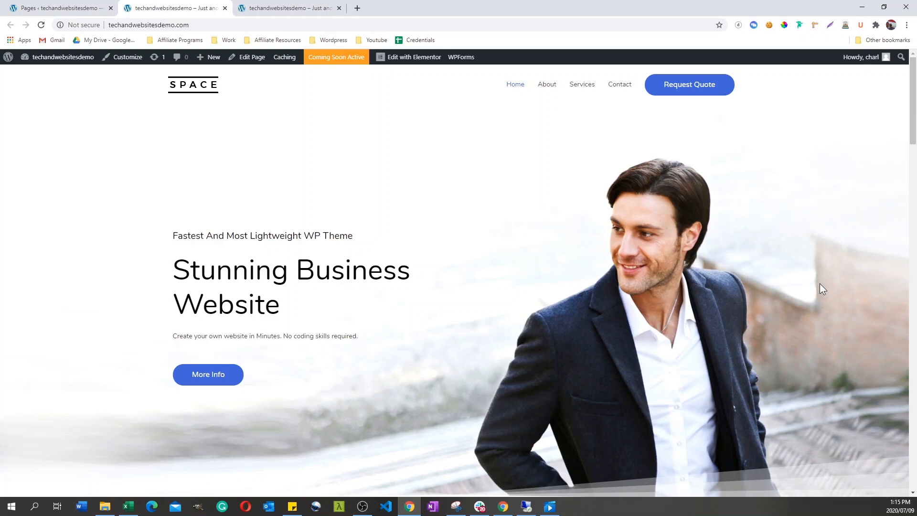
{"action": "left_click_drag", "start_coordinate": [911, 138], "coordinate": [901, 478]}
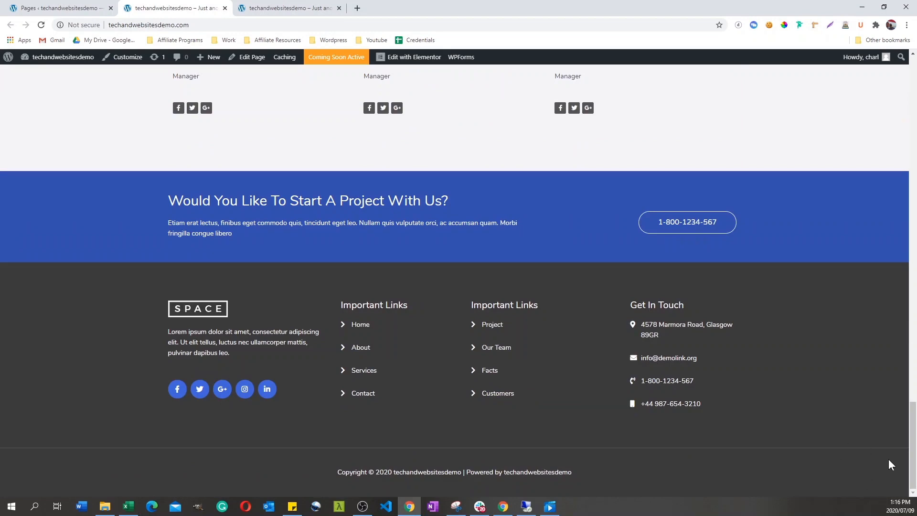
{"action": "left_click_drag", "start_coordinate": [912, 454], "coordinate": [897, 63]}
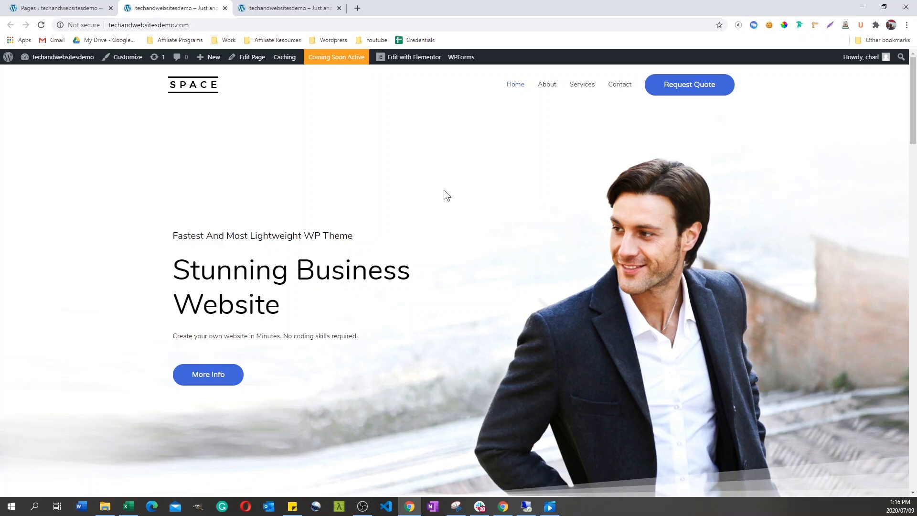
{"action": "left_click_drag", "start_coordinate": [910, 98], "coordinate": [913, 239]}
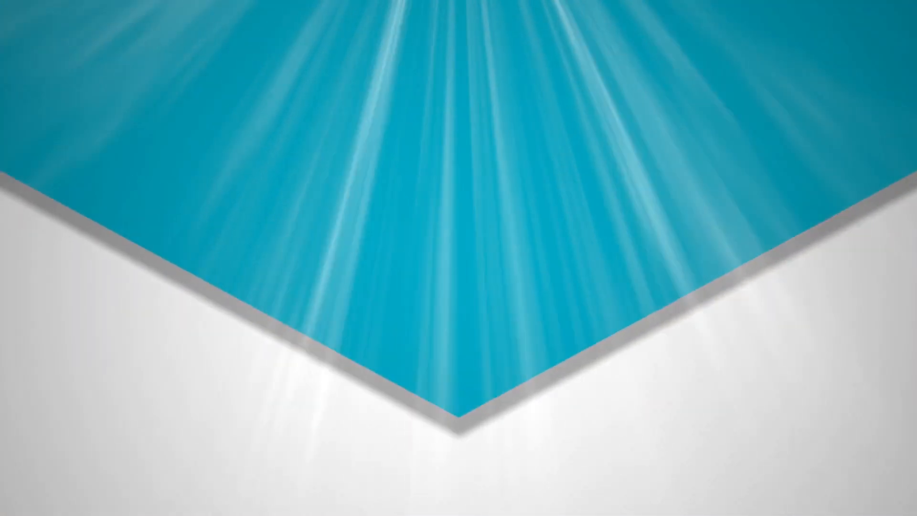